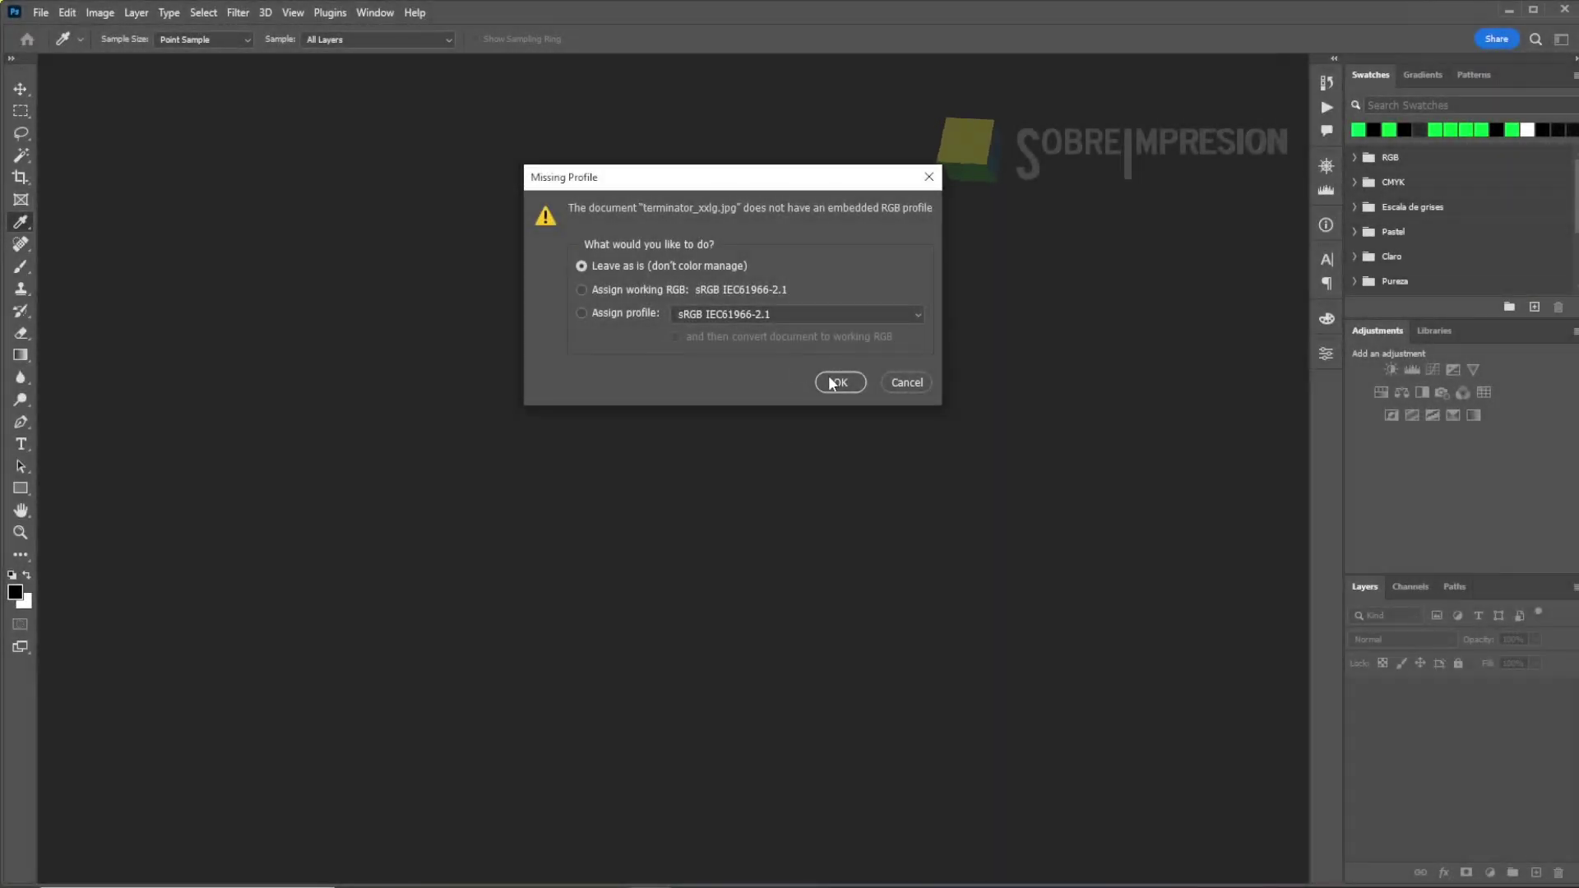
# - Open the poster with 'Leave as is' and play the 'semitono RGB DTF playera negra' action
pyautogui.click(829, 382)
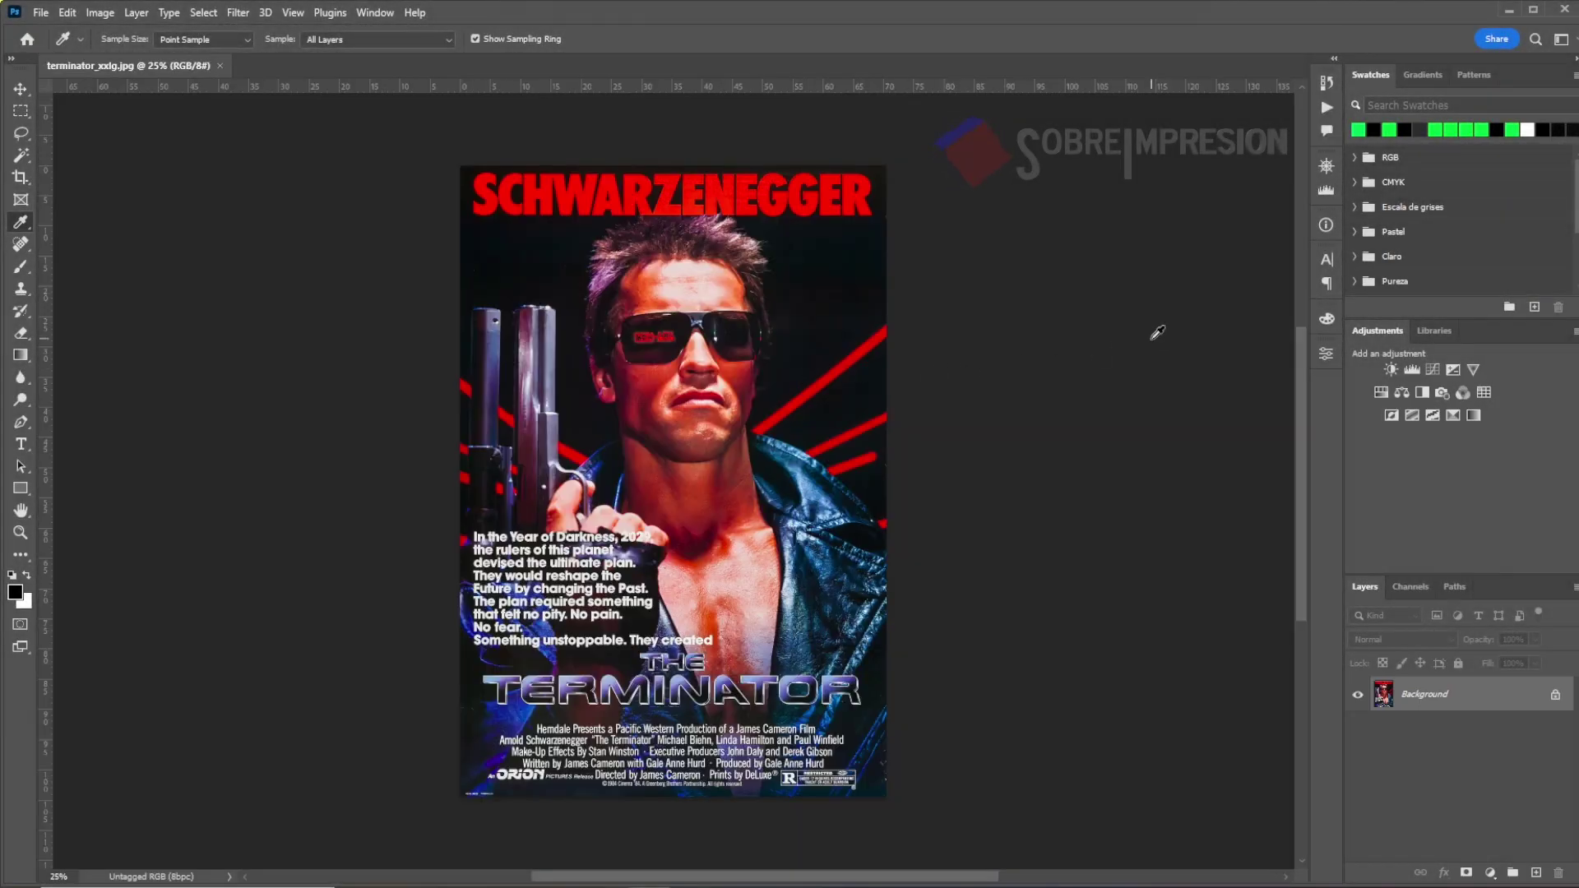
pyautogui.click(1324, 108)
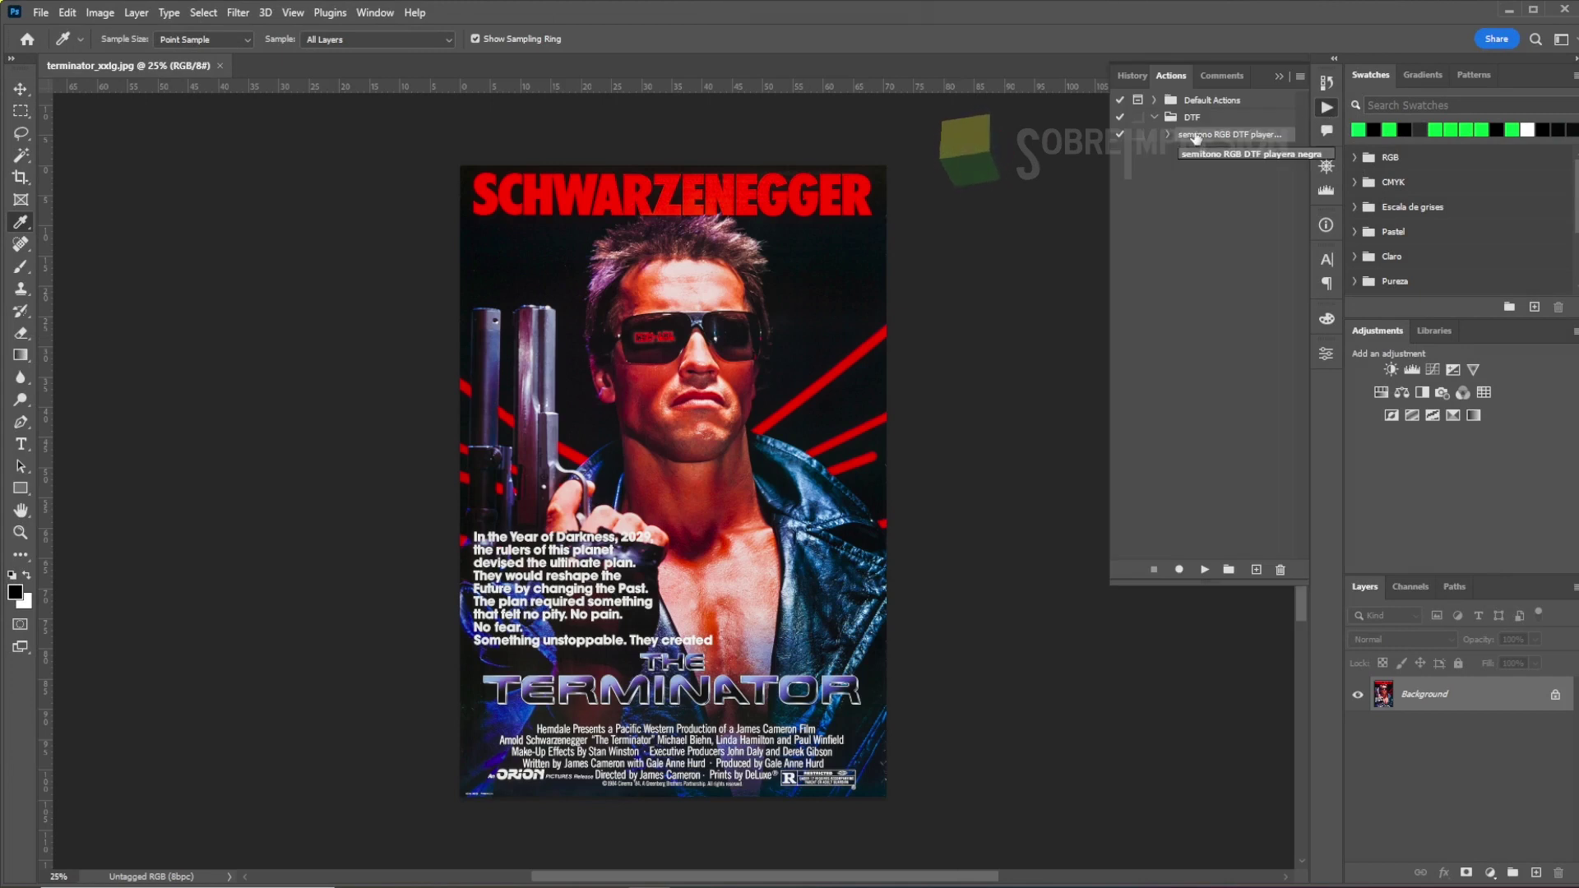
pyautogui.click(1203, 570)
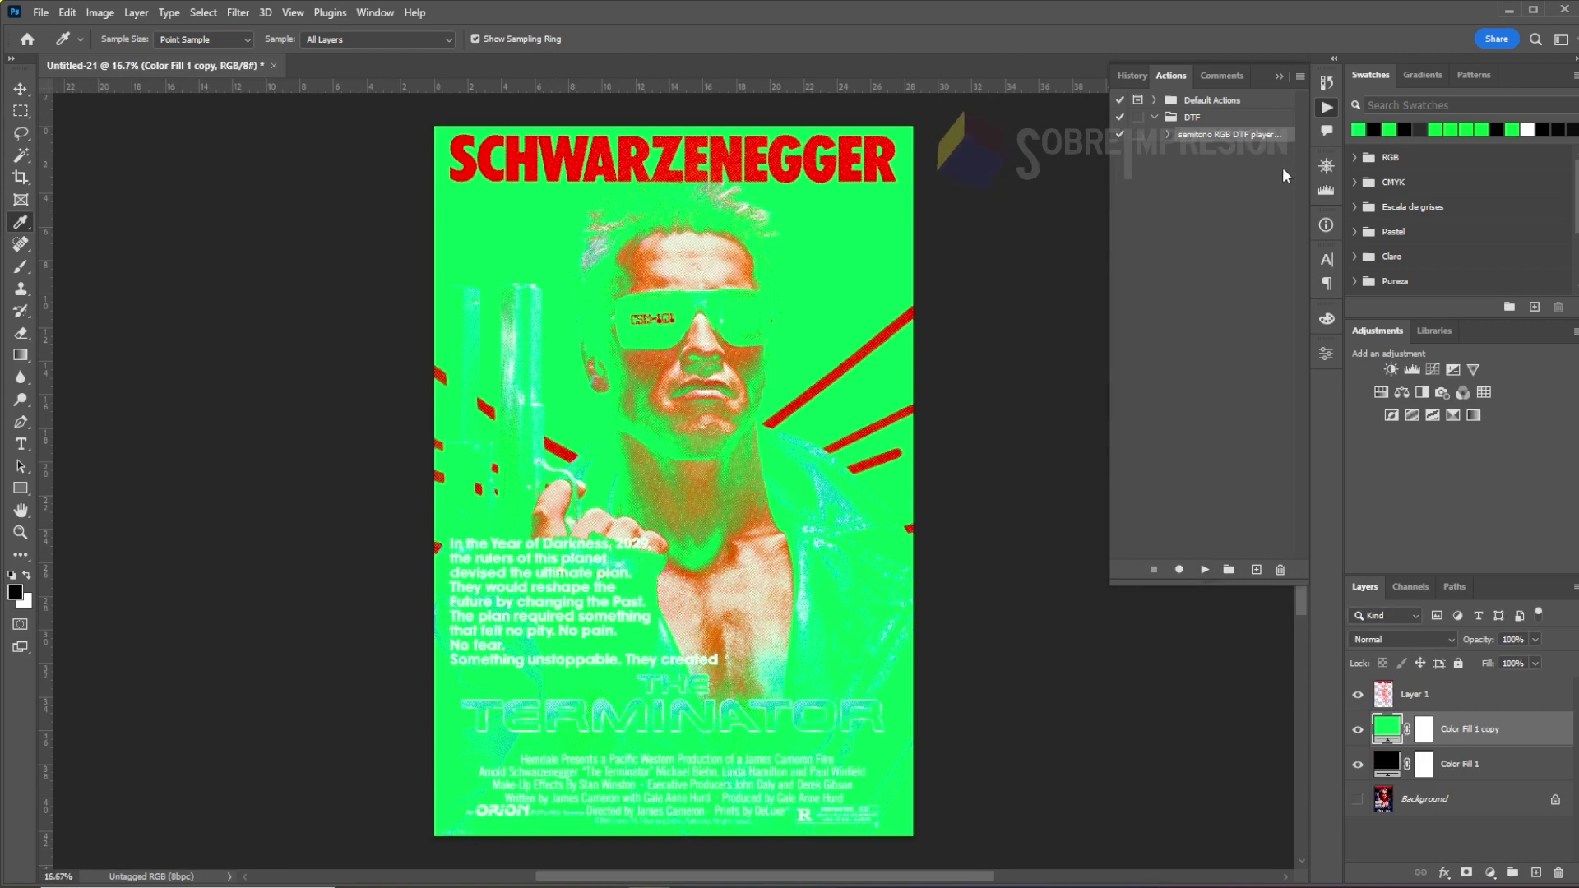
pyautogui.click(1326, 108)
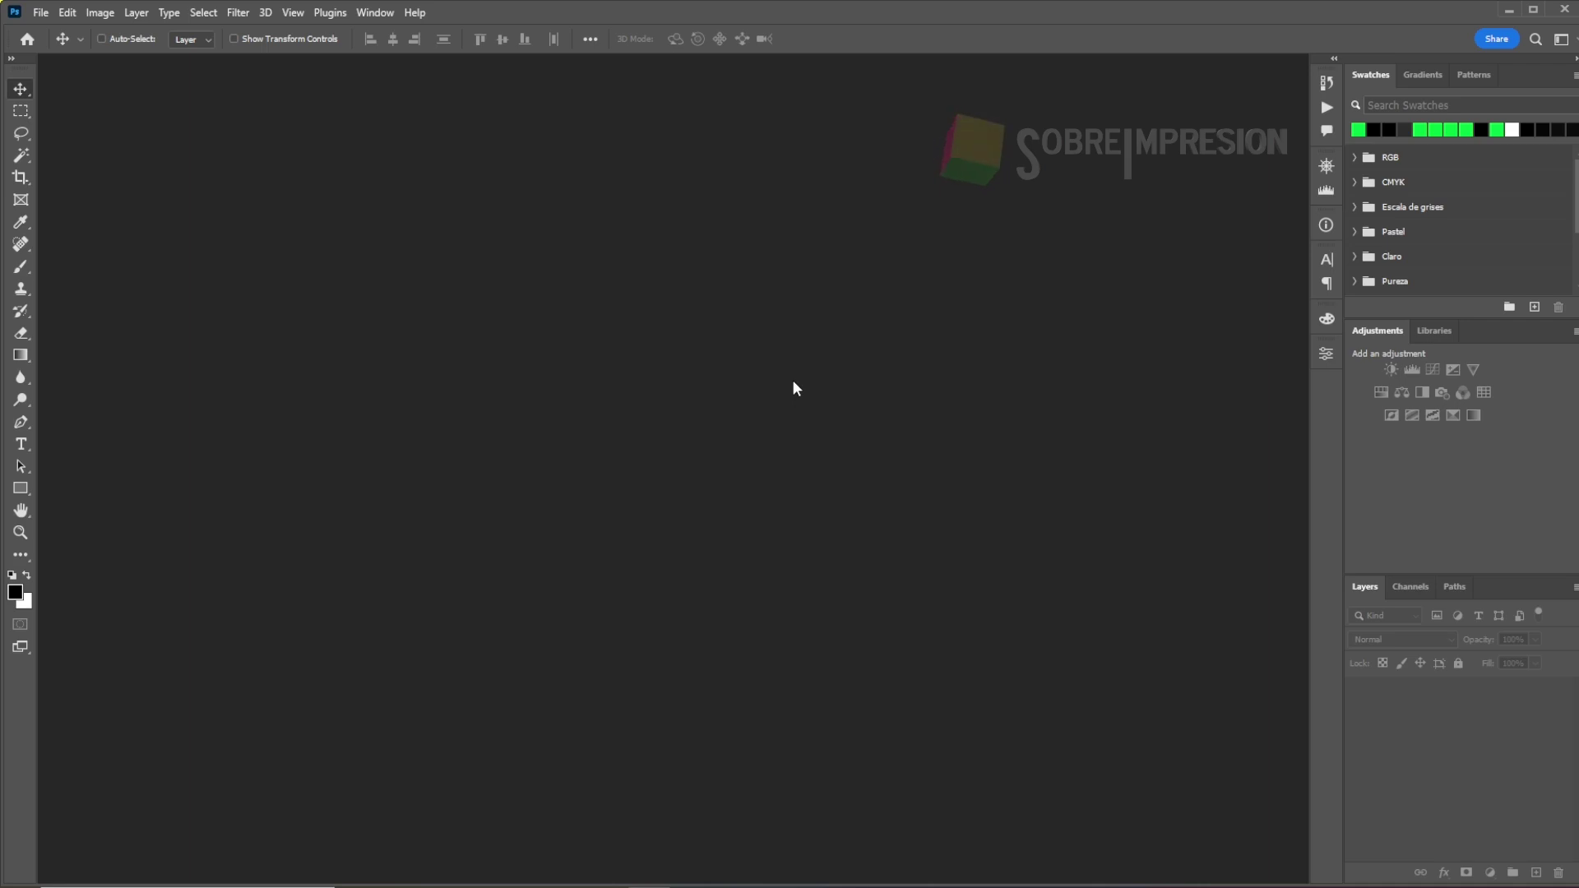
# - Bring up the list of recorded actions with no document open
pyautogui.click(1328, 82)
# - Check the History and Actions panels to confirm only Default Actions remain
pyautogui.click(1171, 75)
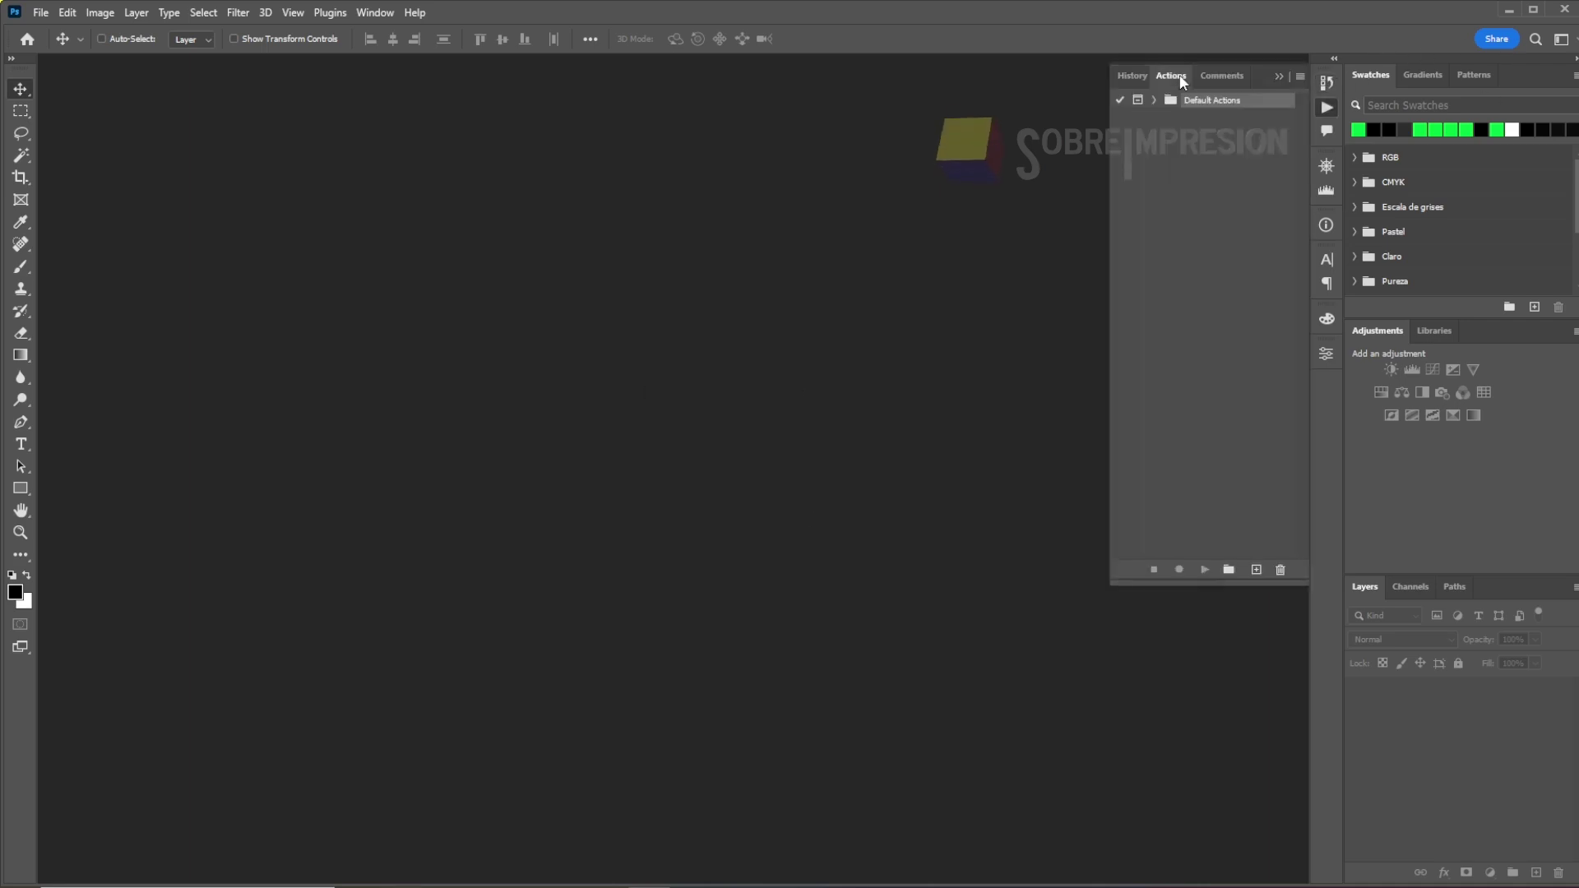
pyautogui.click(1325, 82)
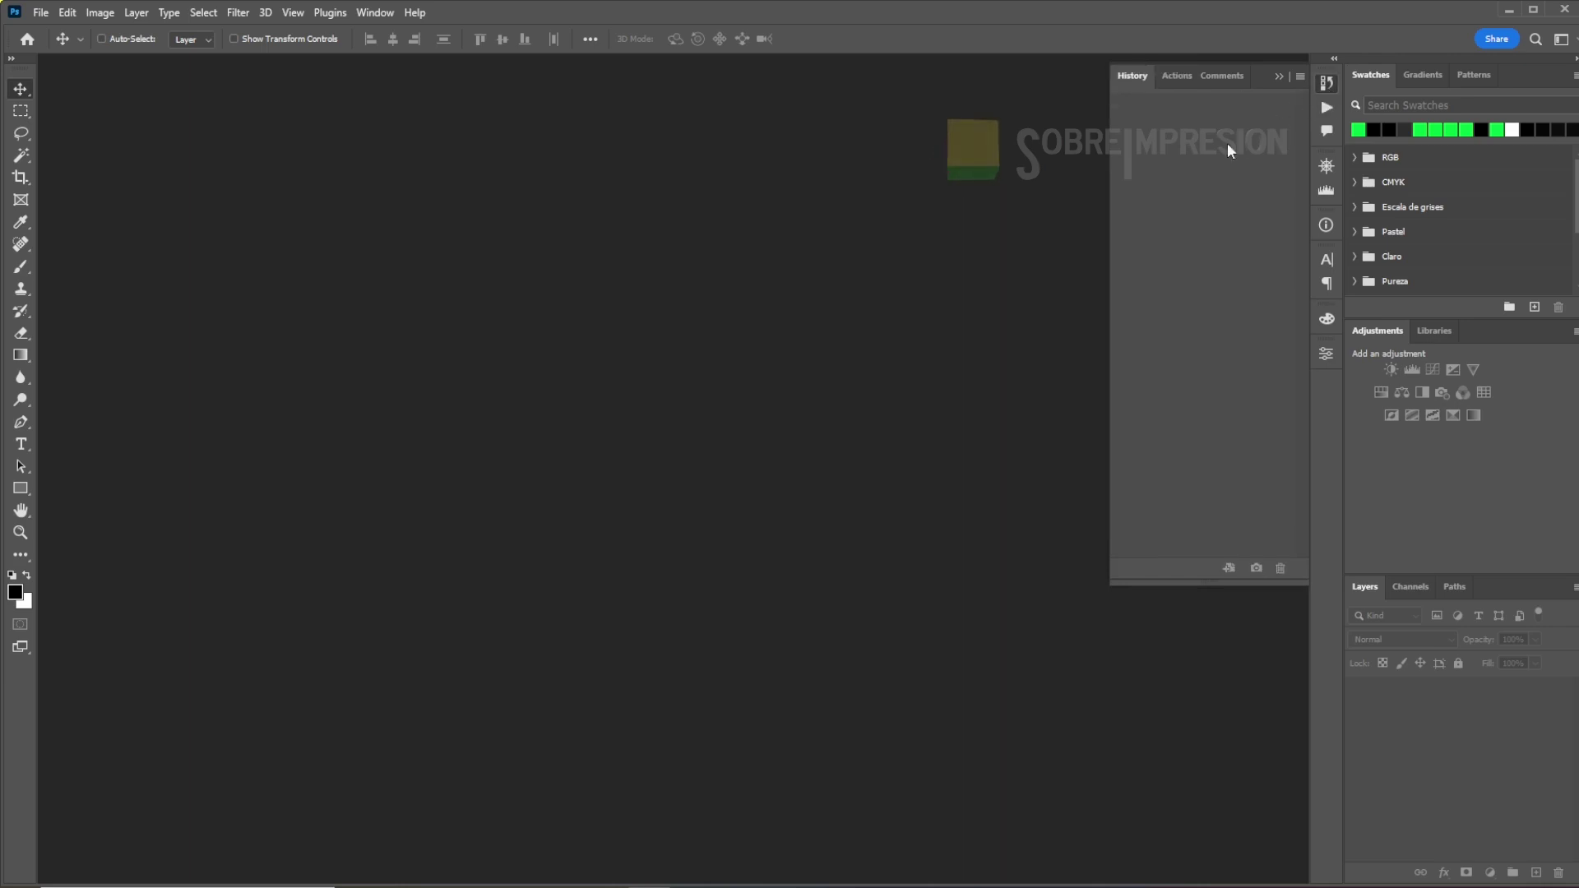
pyautogui.click(1328, 107)
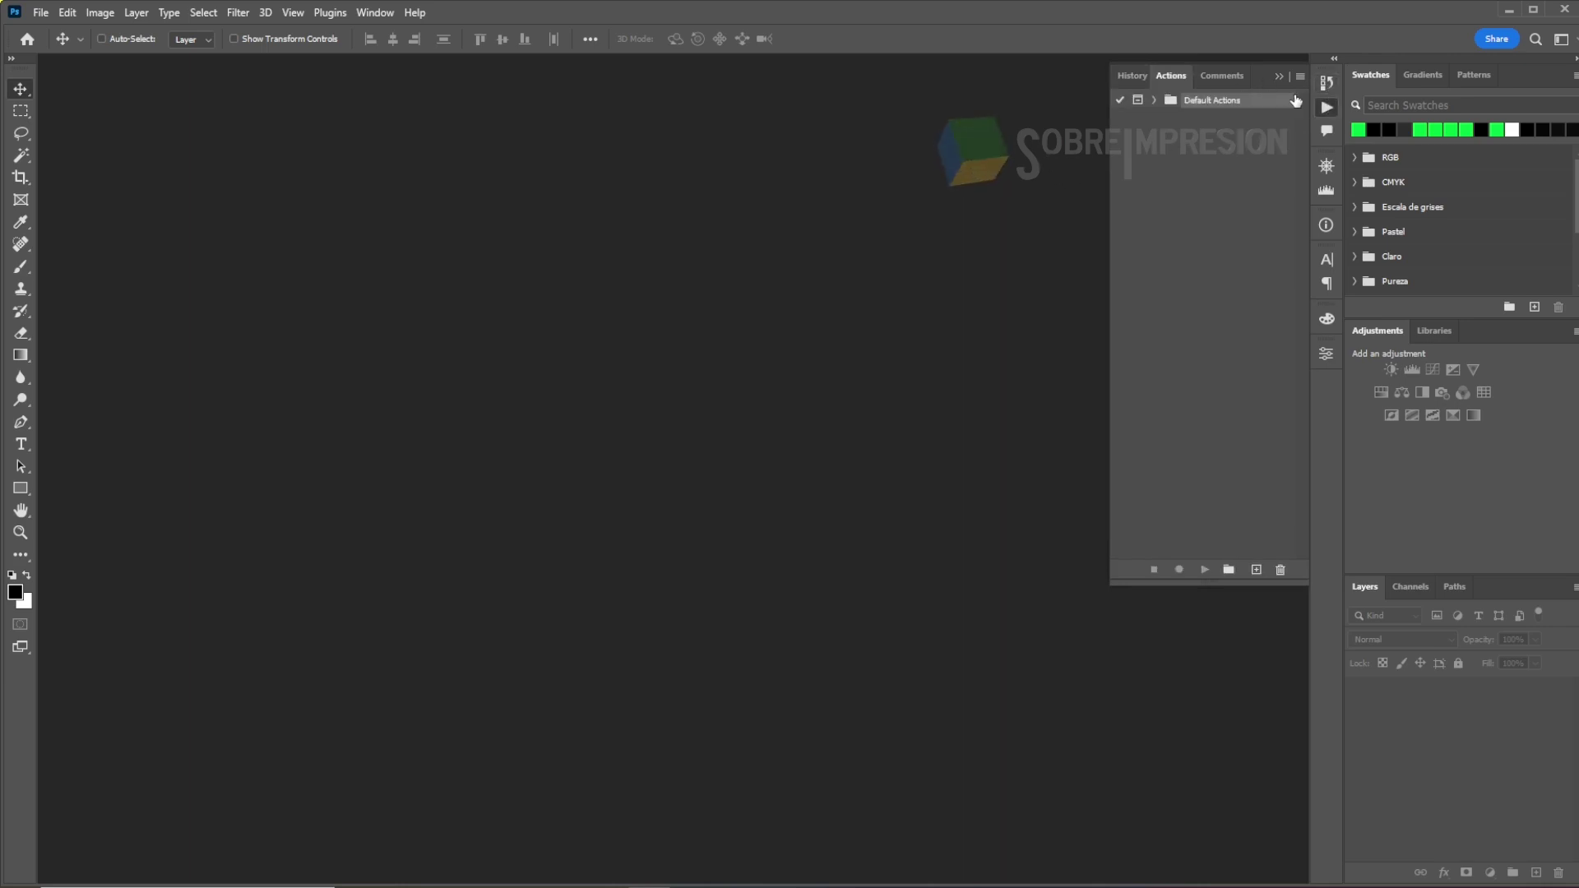
pyautogui.click(1326, 107)
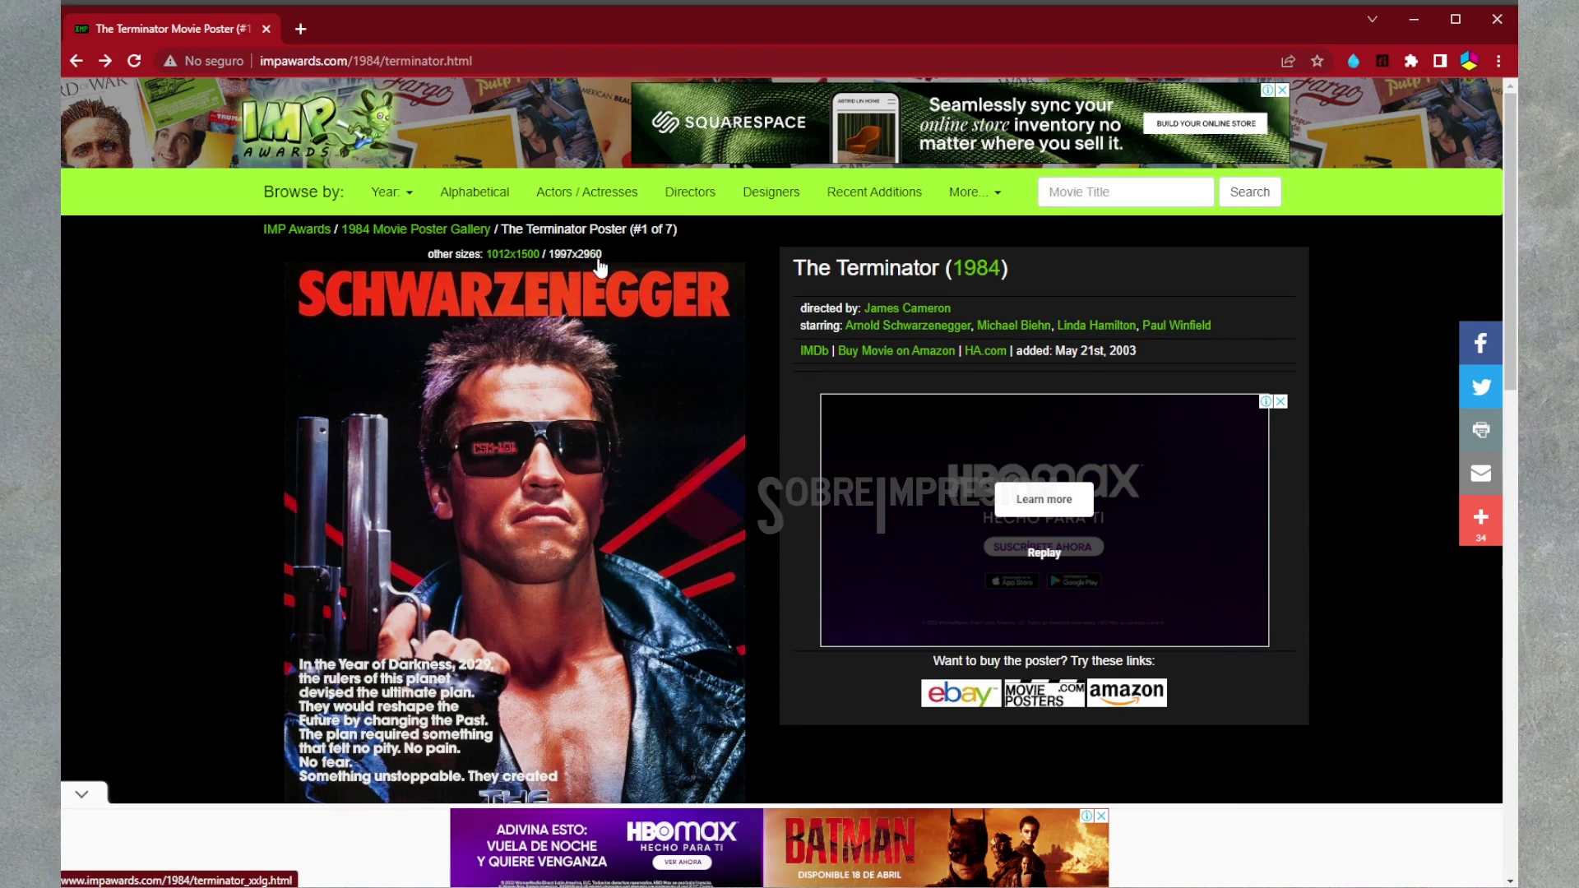
# - Open the 1997x2960 XXLG Terminator poster image and scroll through it
pyautogui.click(598, 256)
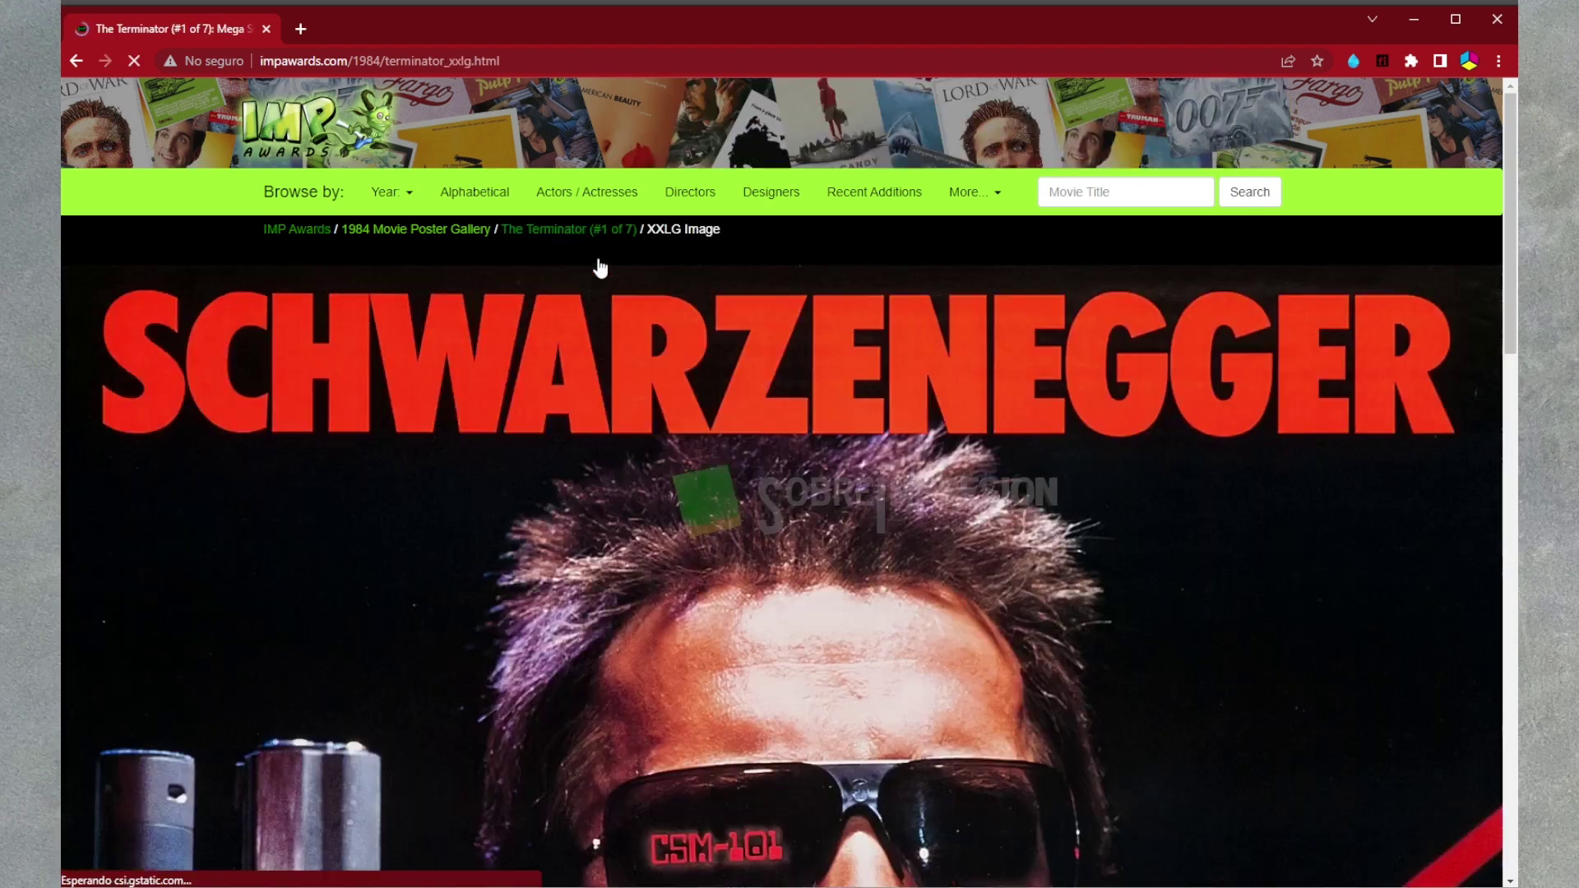
pyautogui.scroll(-5, 621, 402)
pyautogui.scroll(-3, 621, 402)
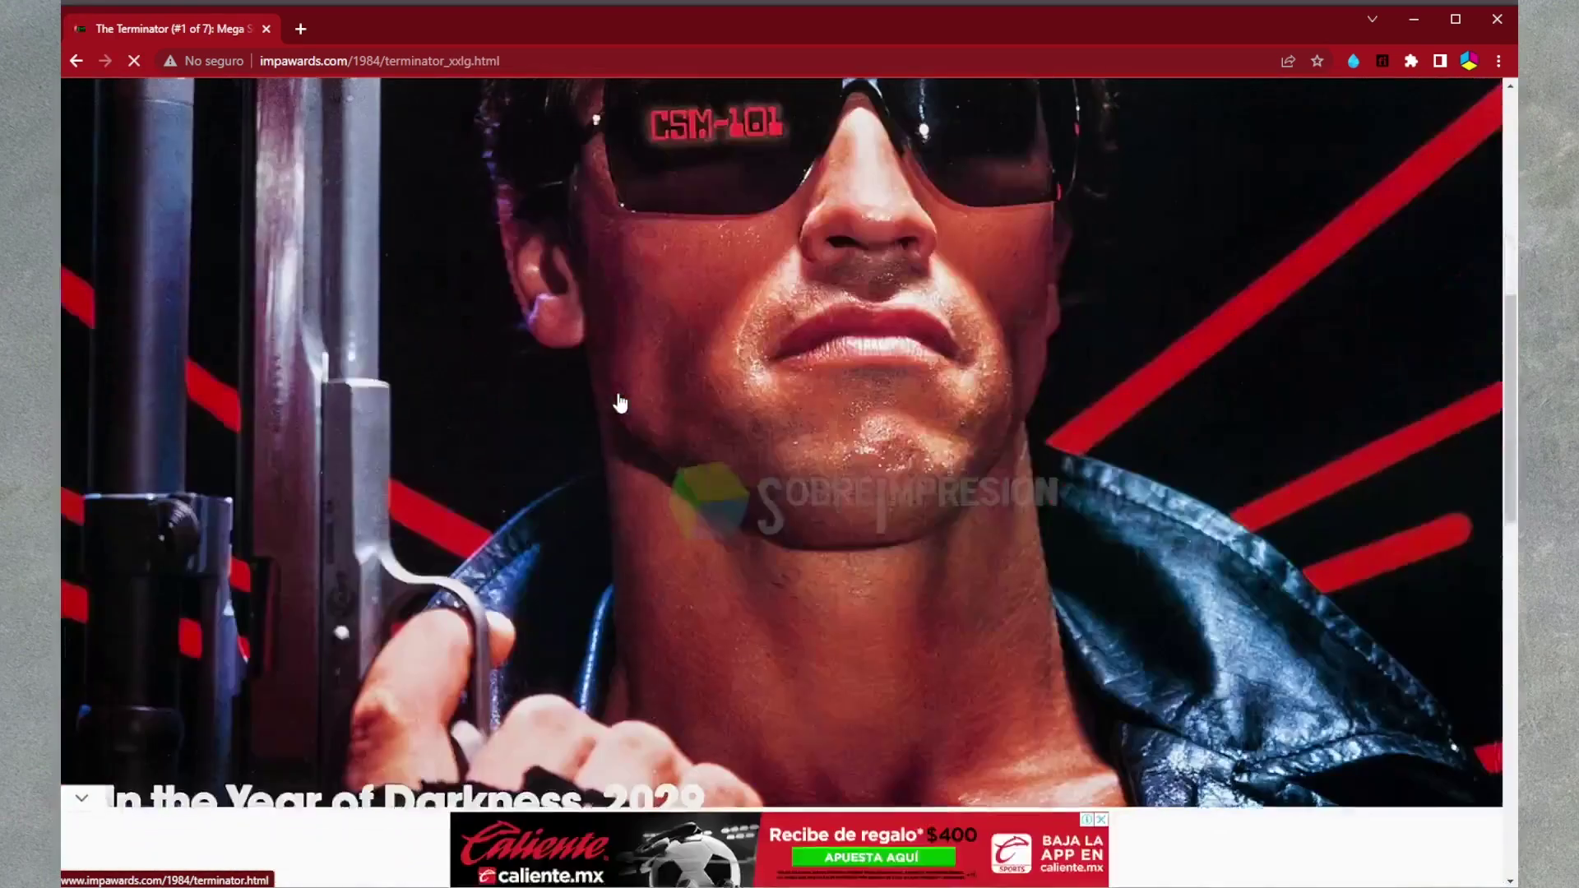
pyautogui.scroll(-4, 621, 402)
pyautogui.scroll(7, 620, 402)
pyautogui.scroll(3, 620, 402)
pyautogui.scroll(3, 620, 403)
pyautogui.scroll(-3, 621, 402)
pyautogui.scroll(-2, 620, 403)
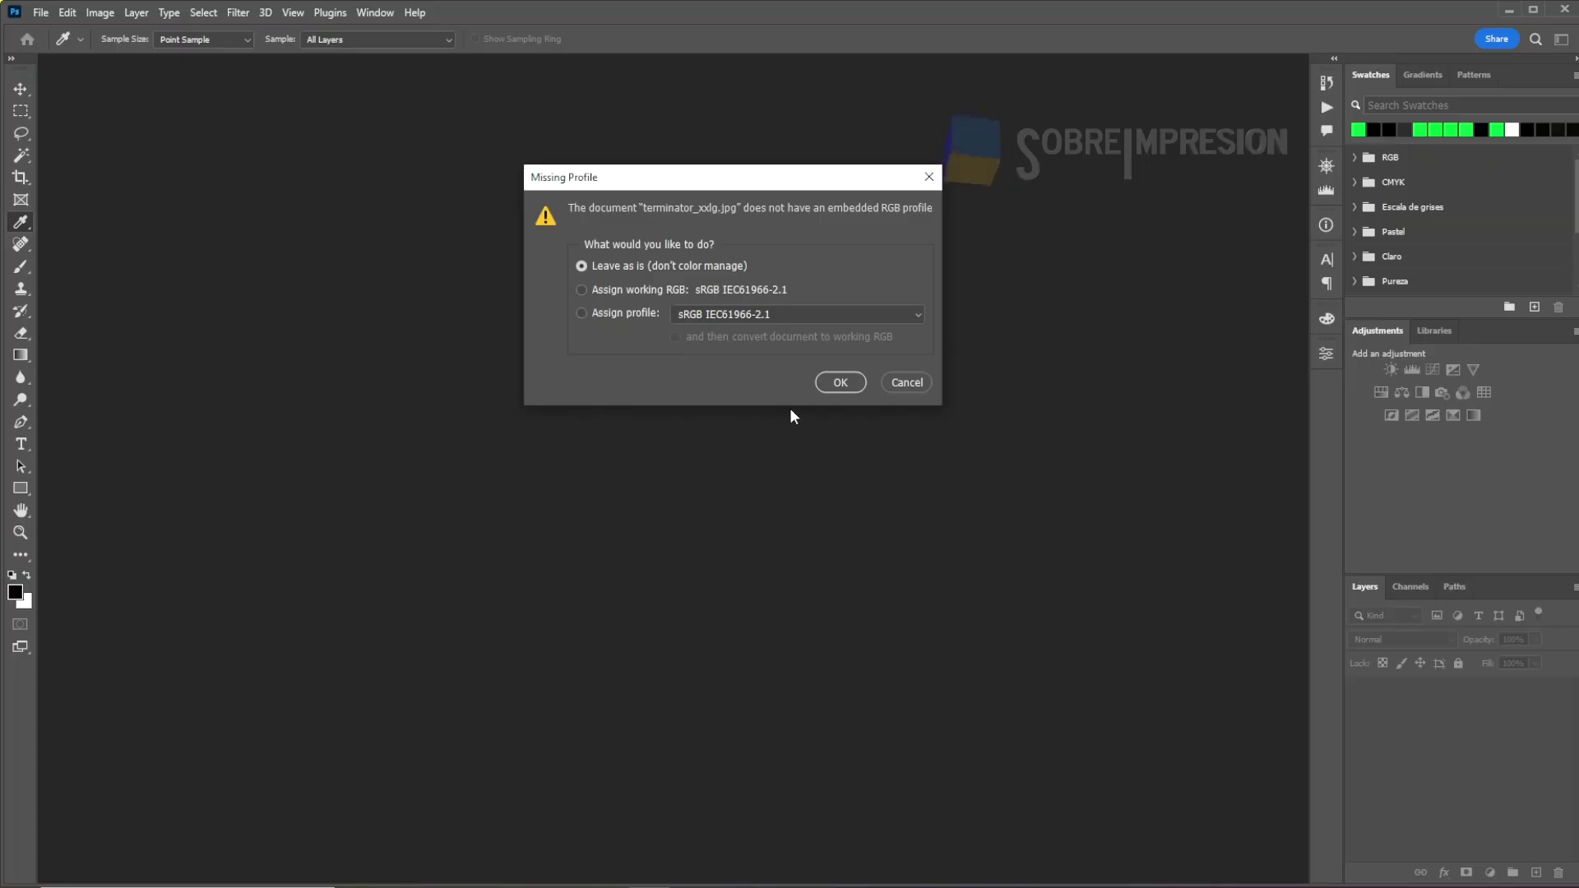
# - Open terminator_xxlg.jpg without colour management and add an action set named 'DTF'
pyautogui.click(832, 393)
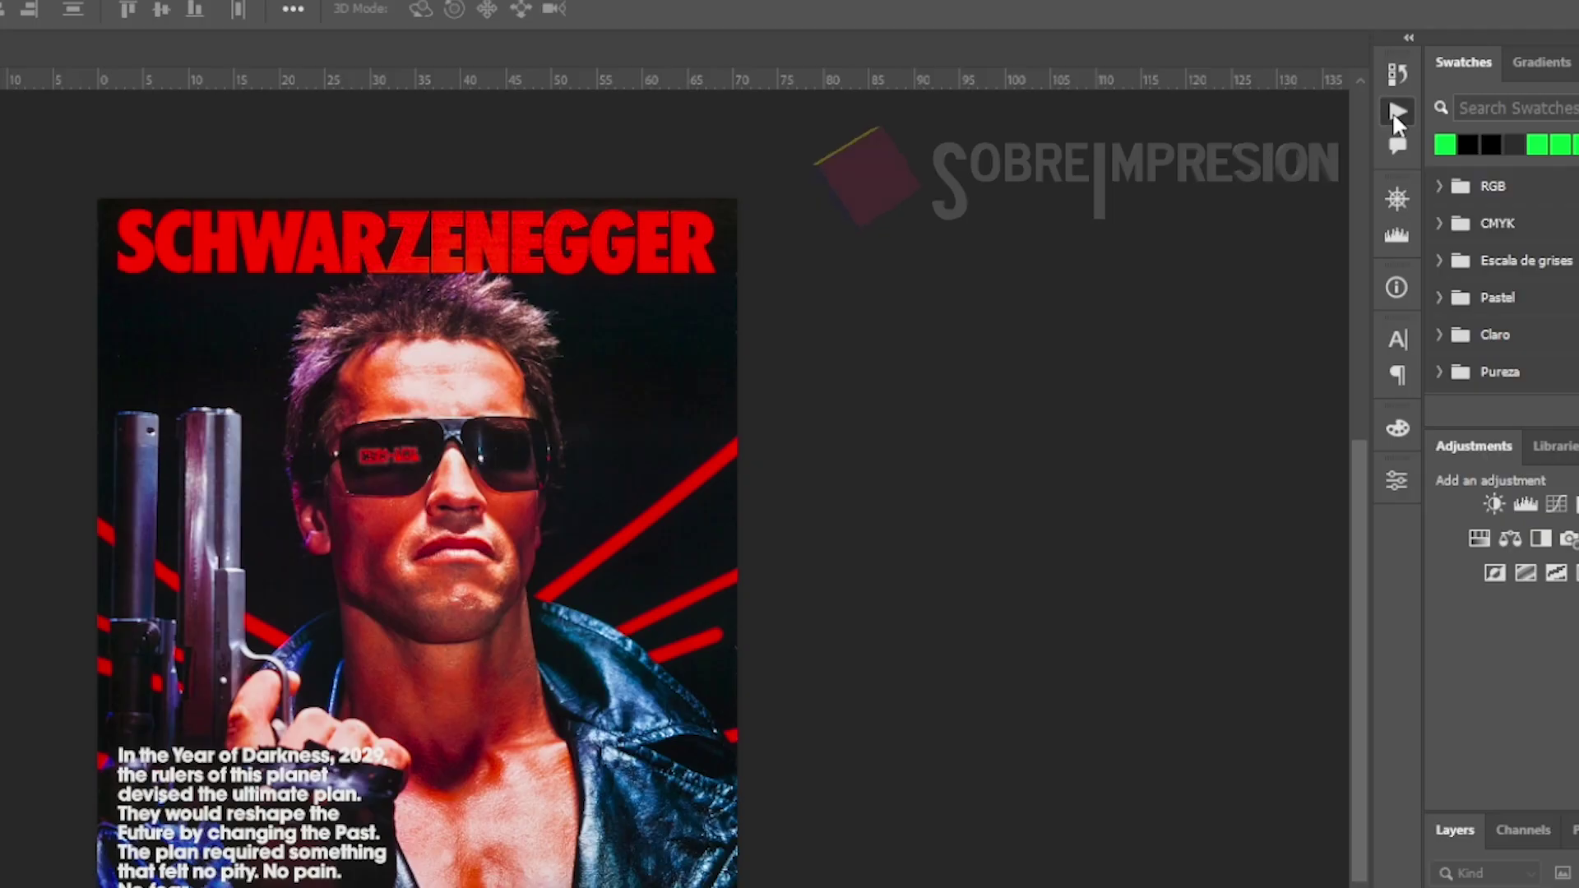
pyautogui.click(1326, 107)
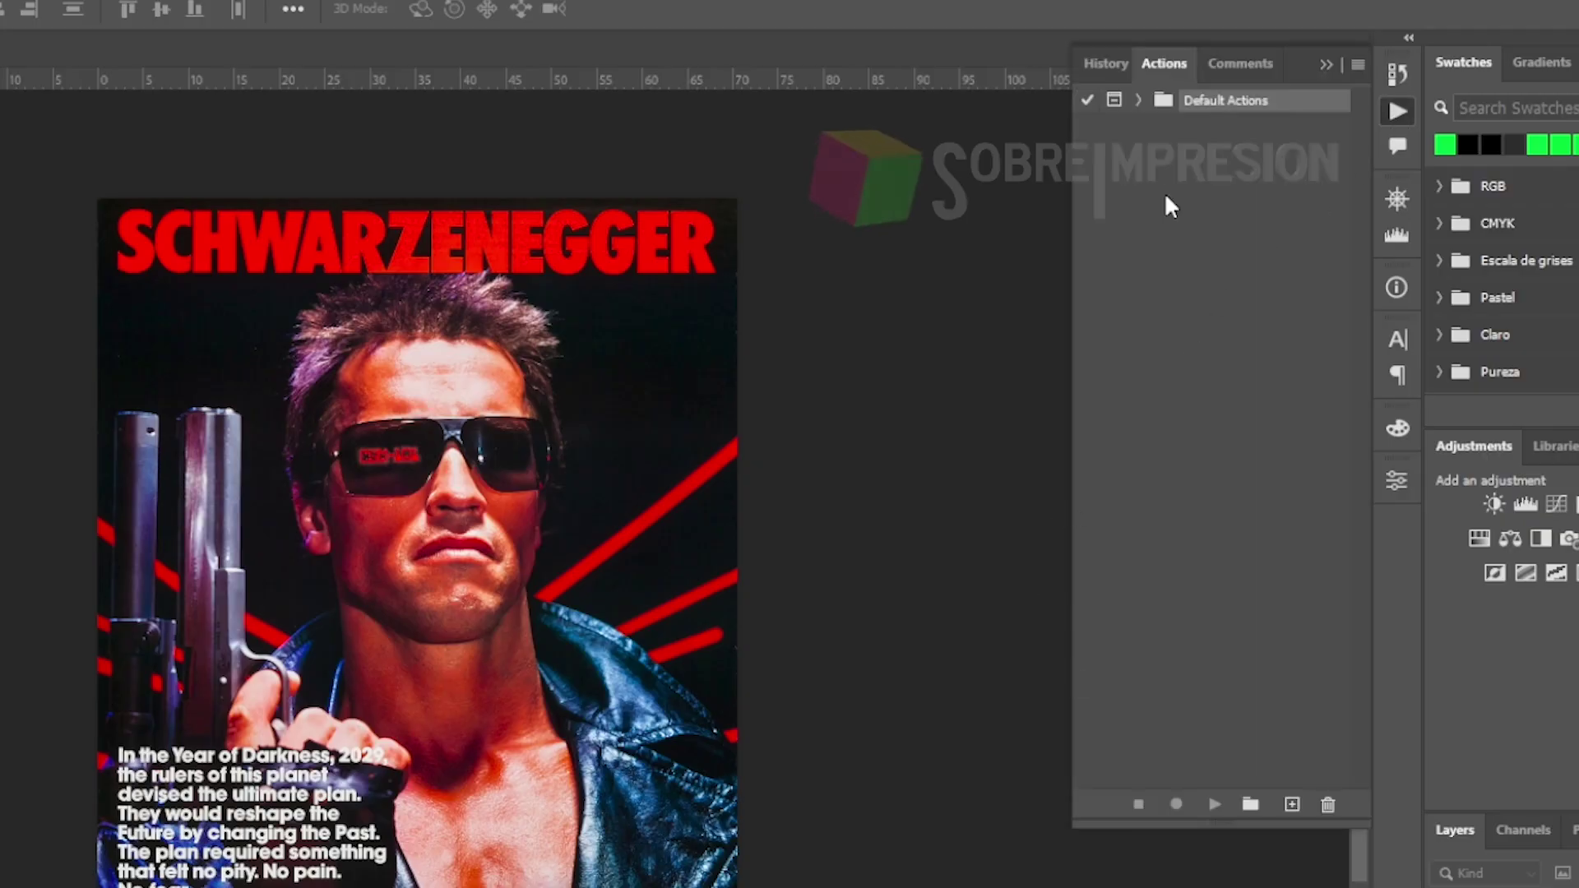
pyautogui.click(1250, 804)
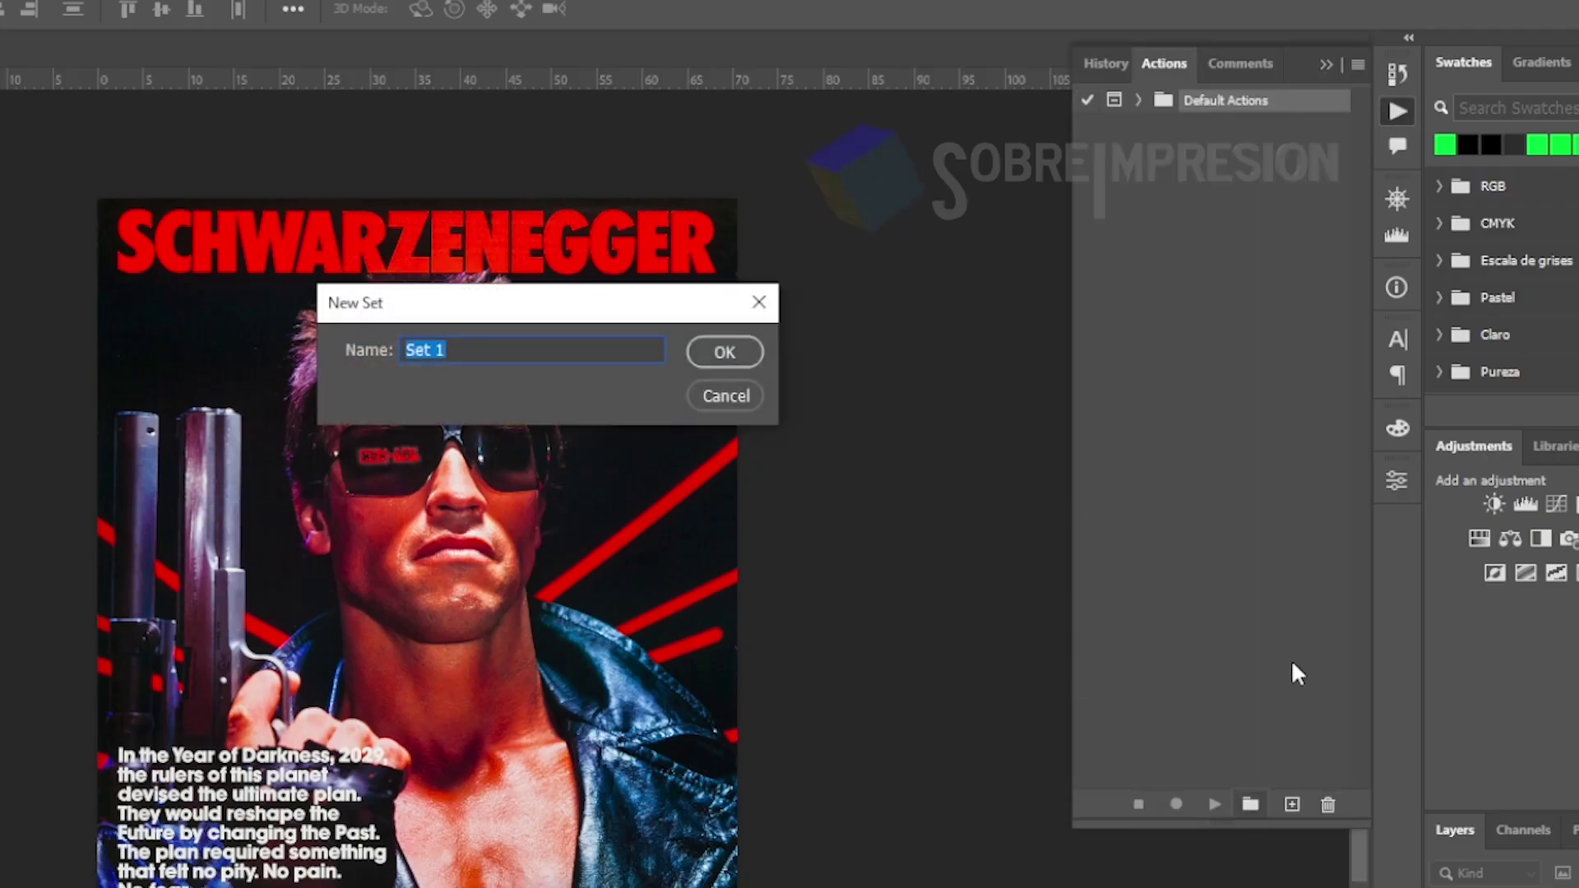
pyautogui.write('DTF')
pyautogui.press('Return')
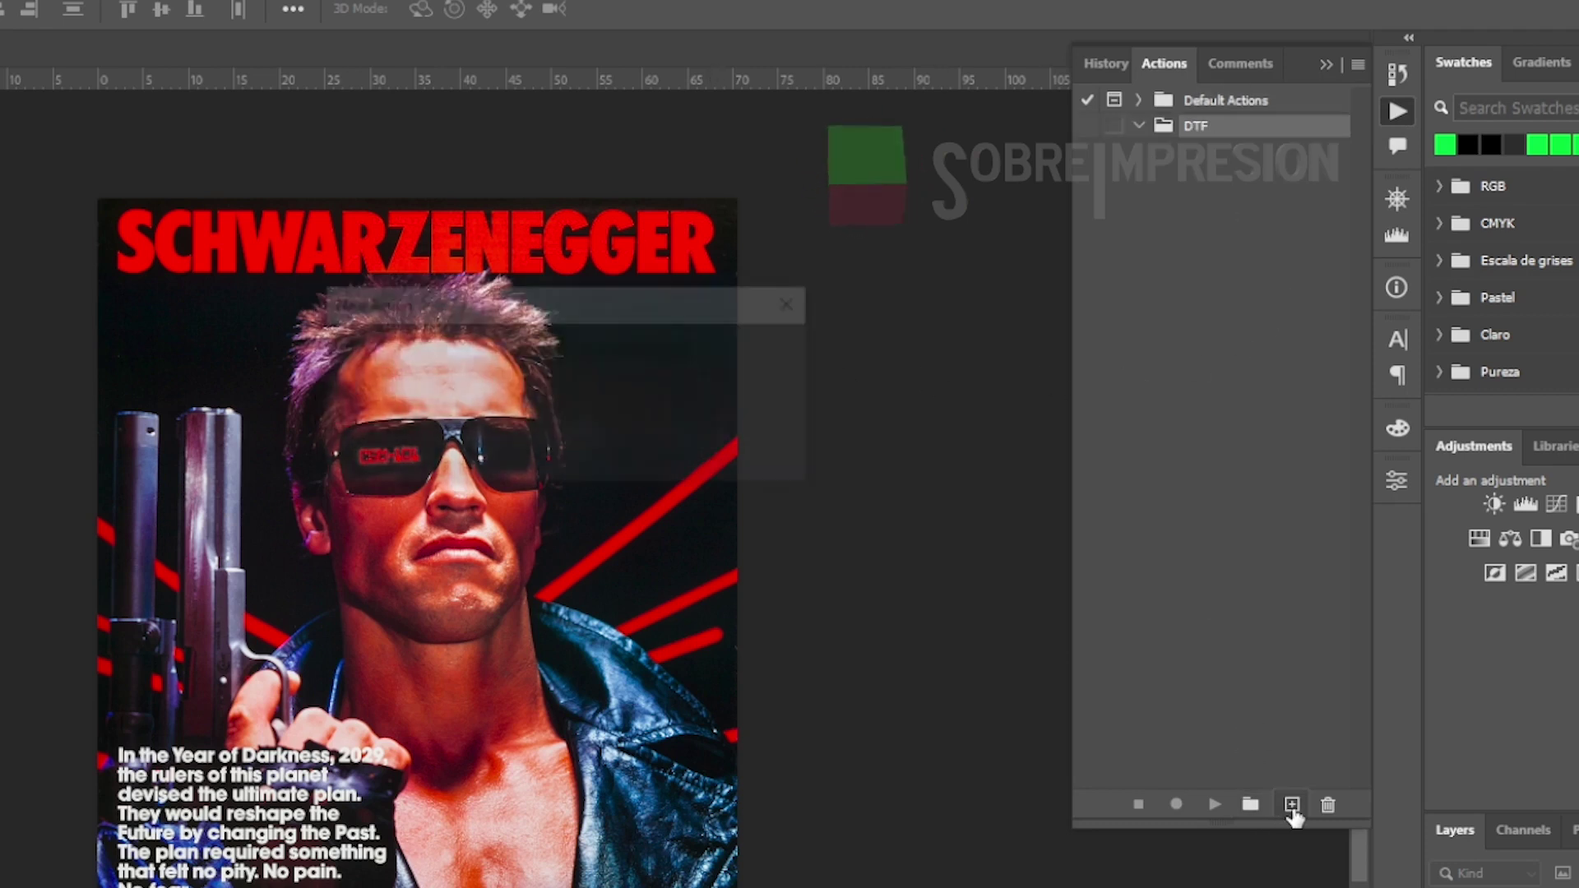
# - Create a new action in the DTF set named 'semitono RGB DTF playera negra'
pyautogui.click(1291, 805)
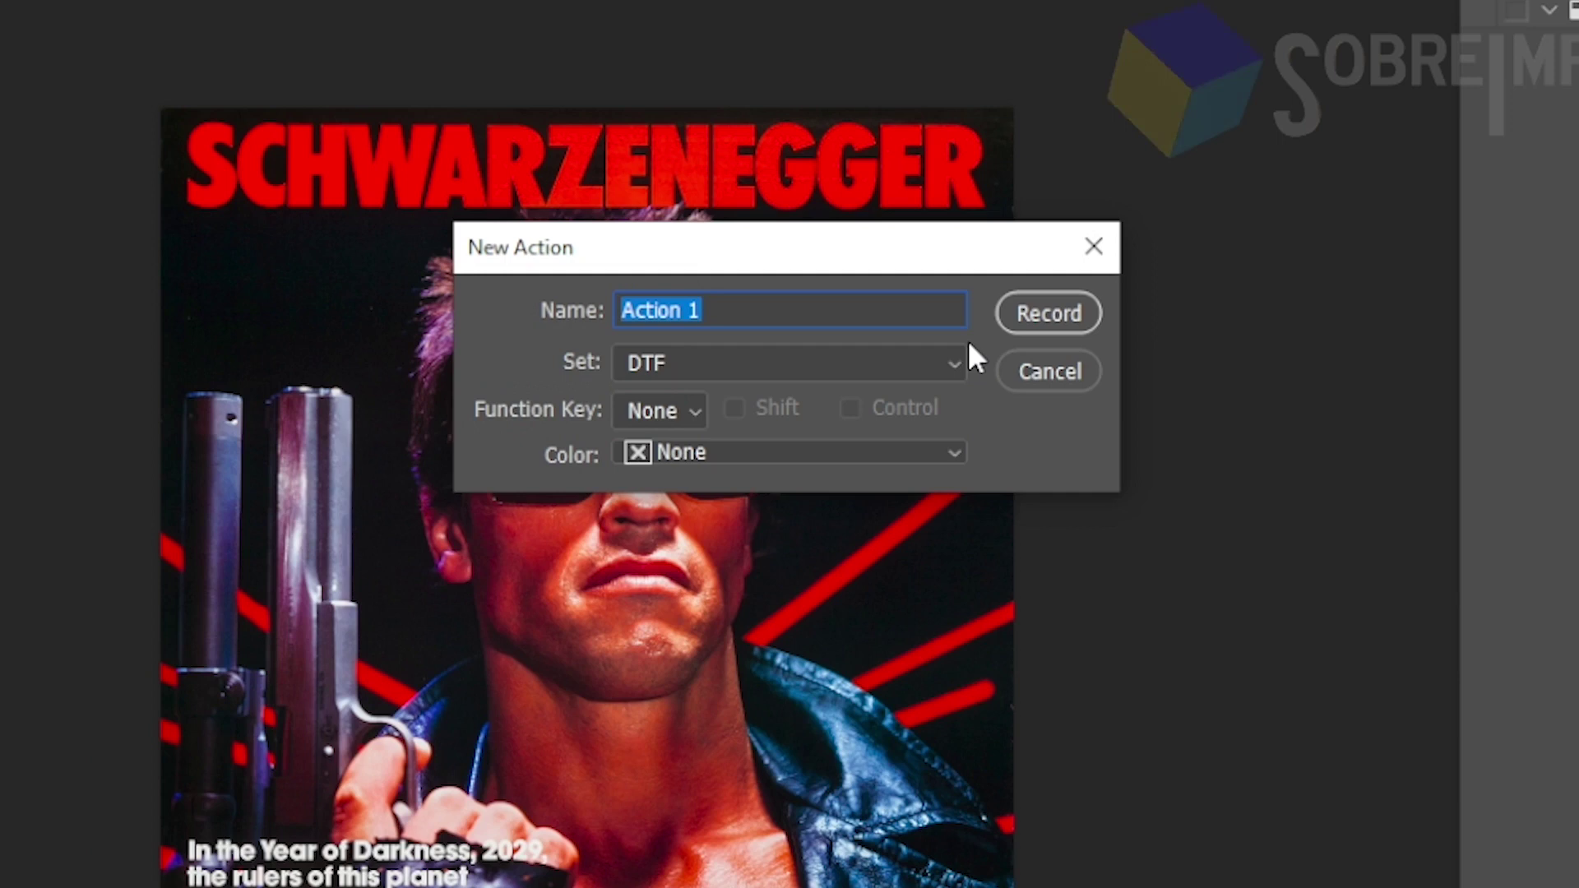
pyautogui.write('semitono')
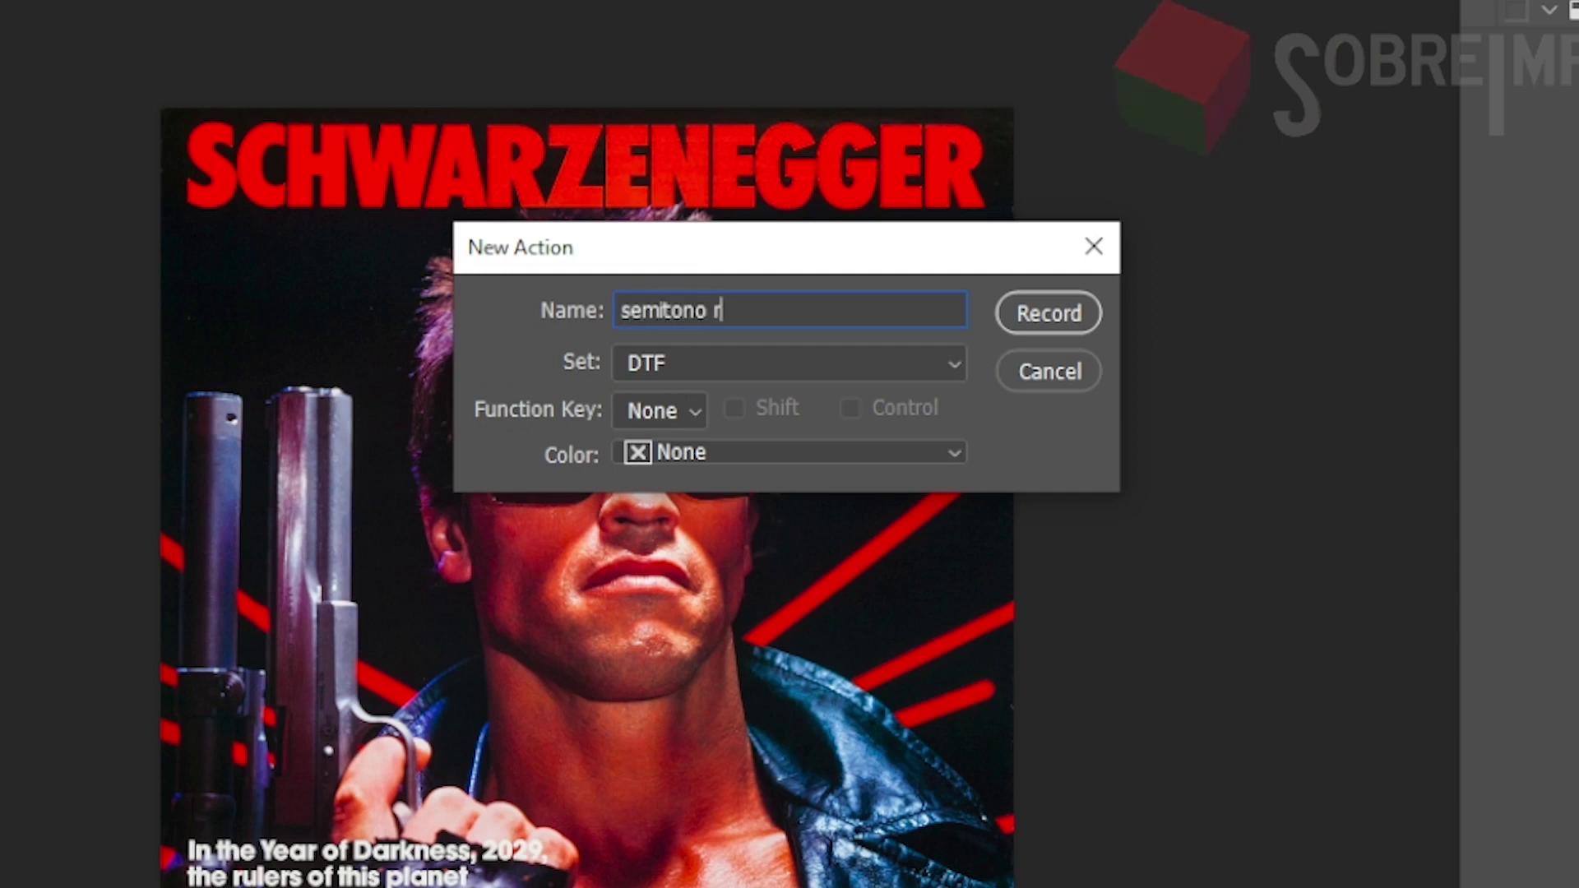
pyautogui.write(' R')
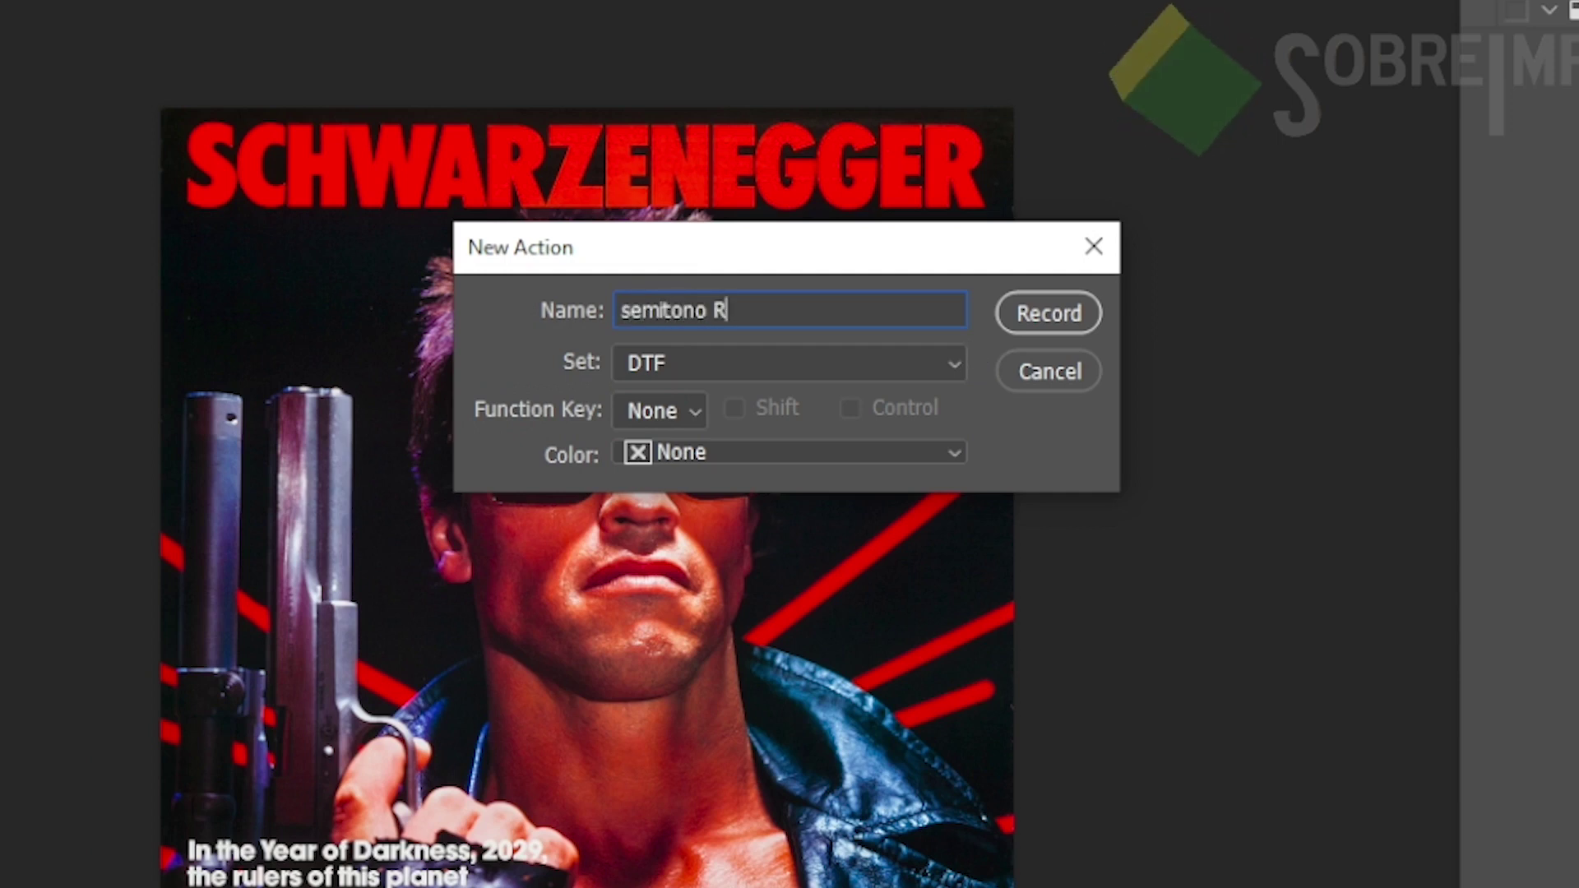
pyautogui.write('GB DTF')
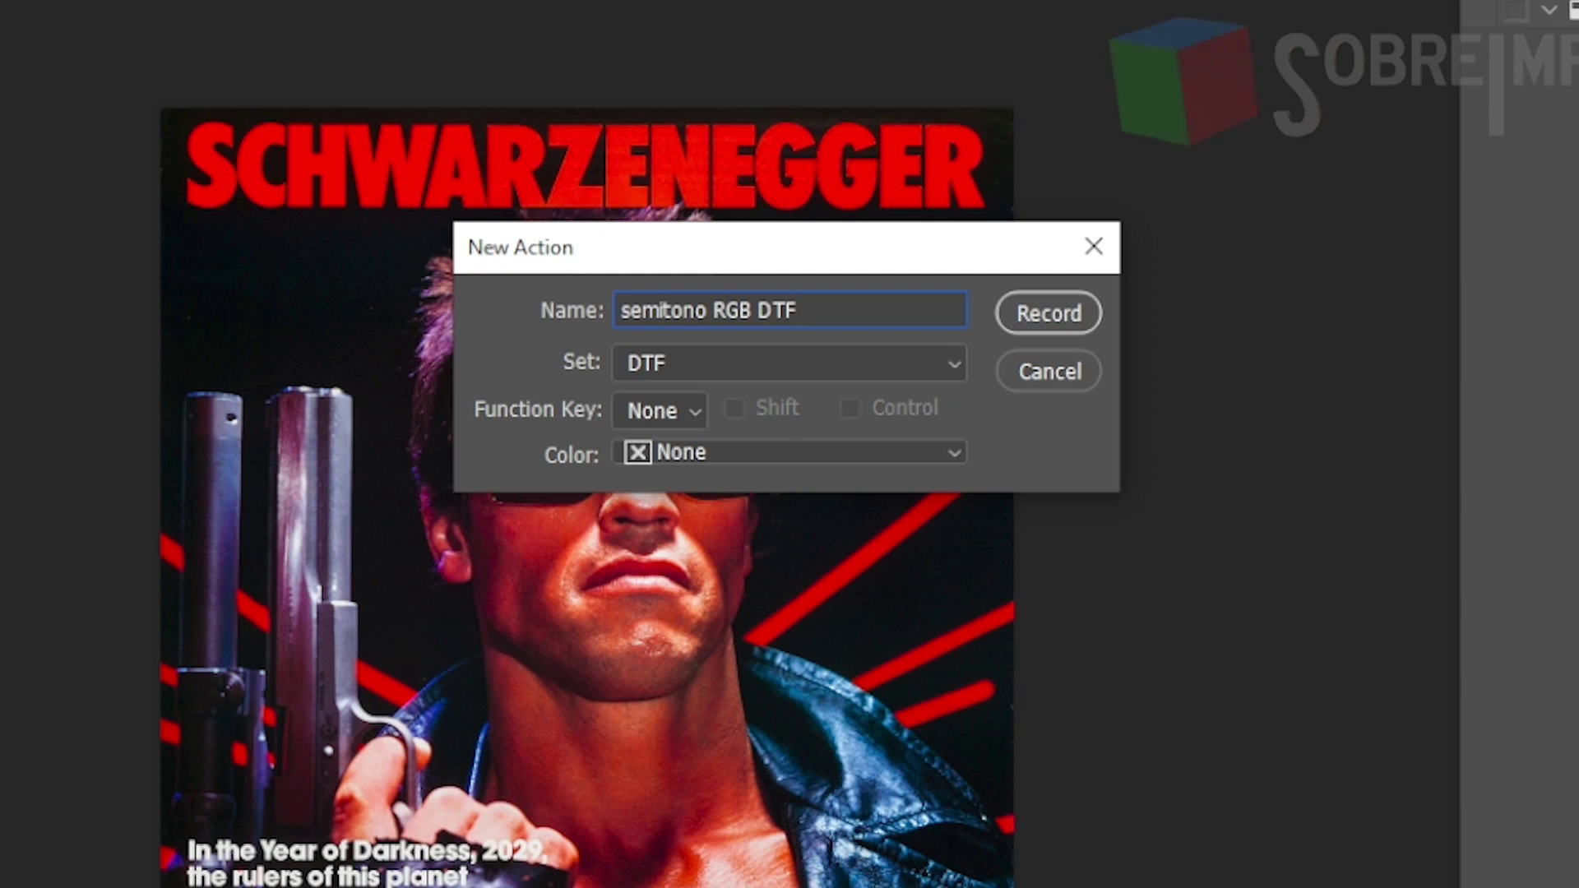
pyautogui.write('negro')
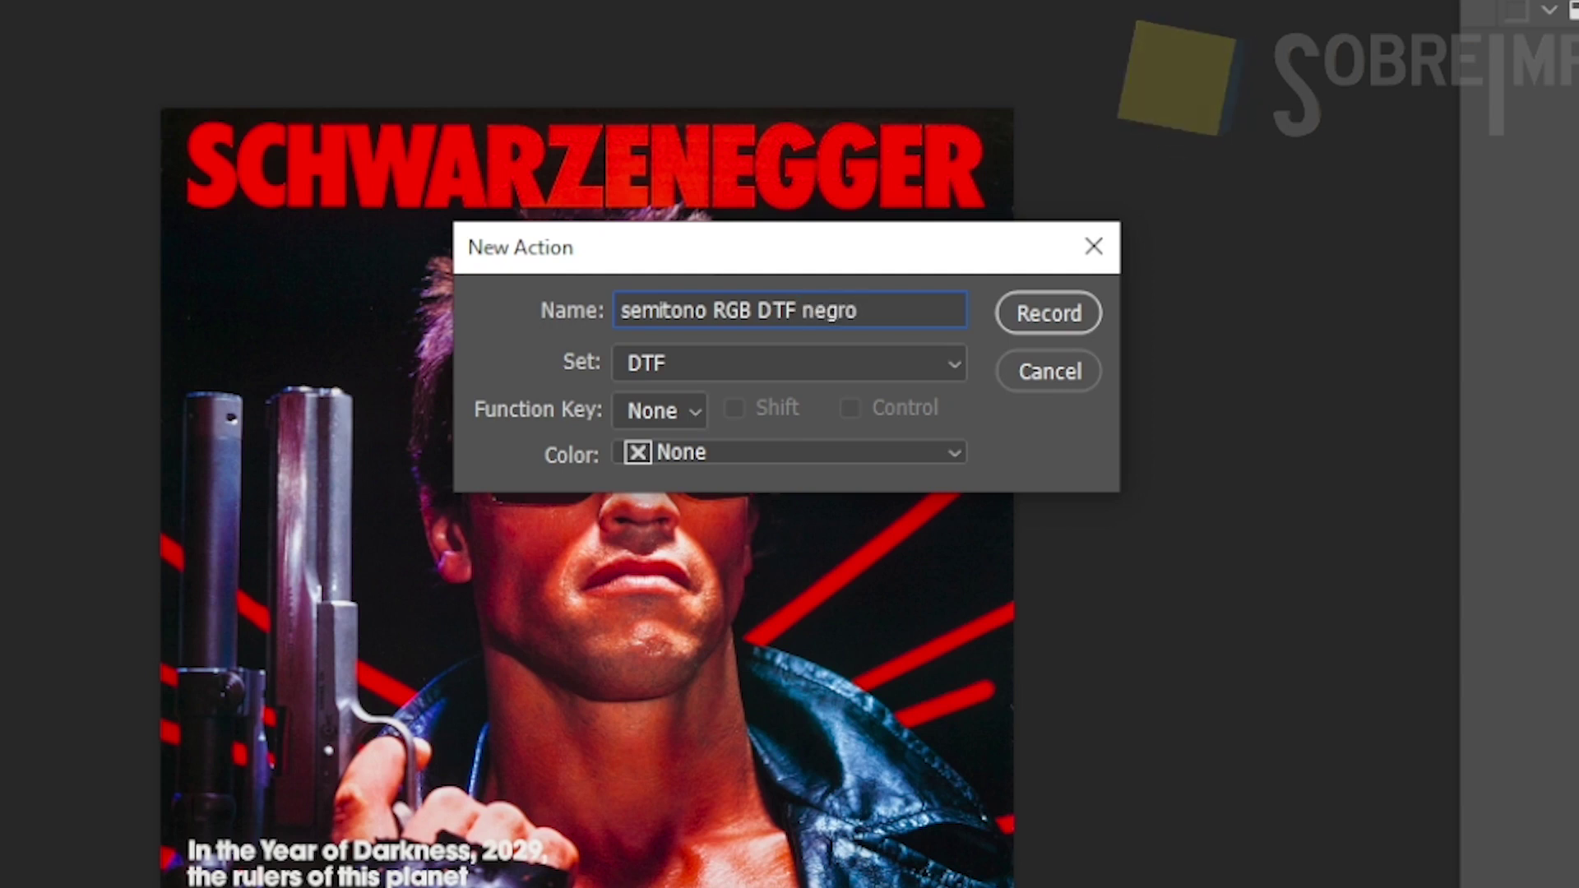
pyautogui.hotkey('ctrl', 'Left')
pyautogui.write('play')
pyautogui.write('era')
pyautogui.press('End')
pyautogui.press('BackSpace')
pyautogui.write('a')
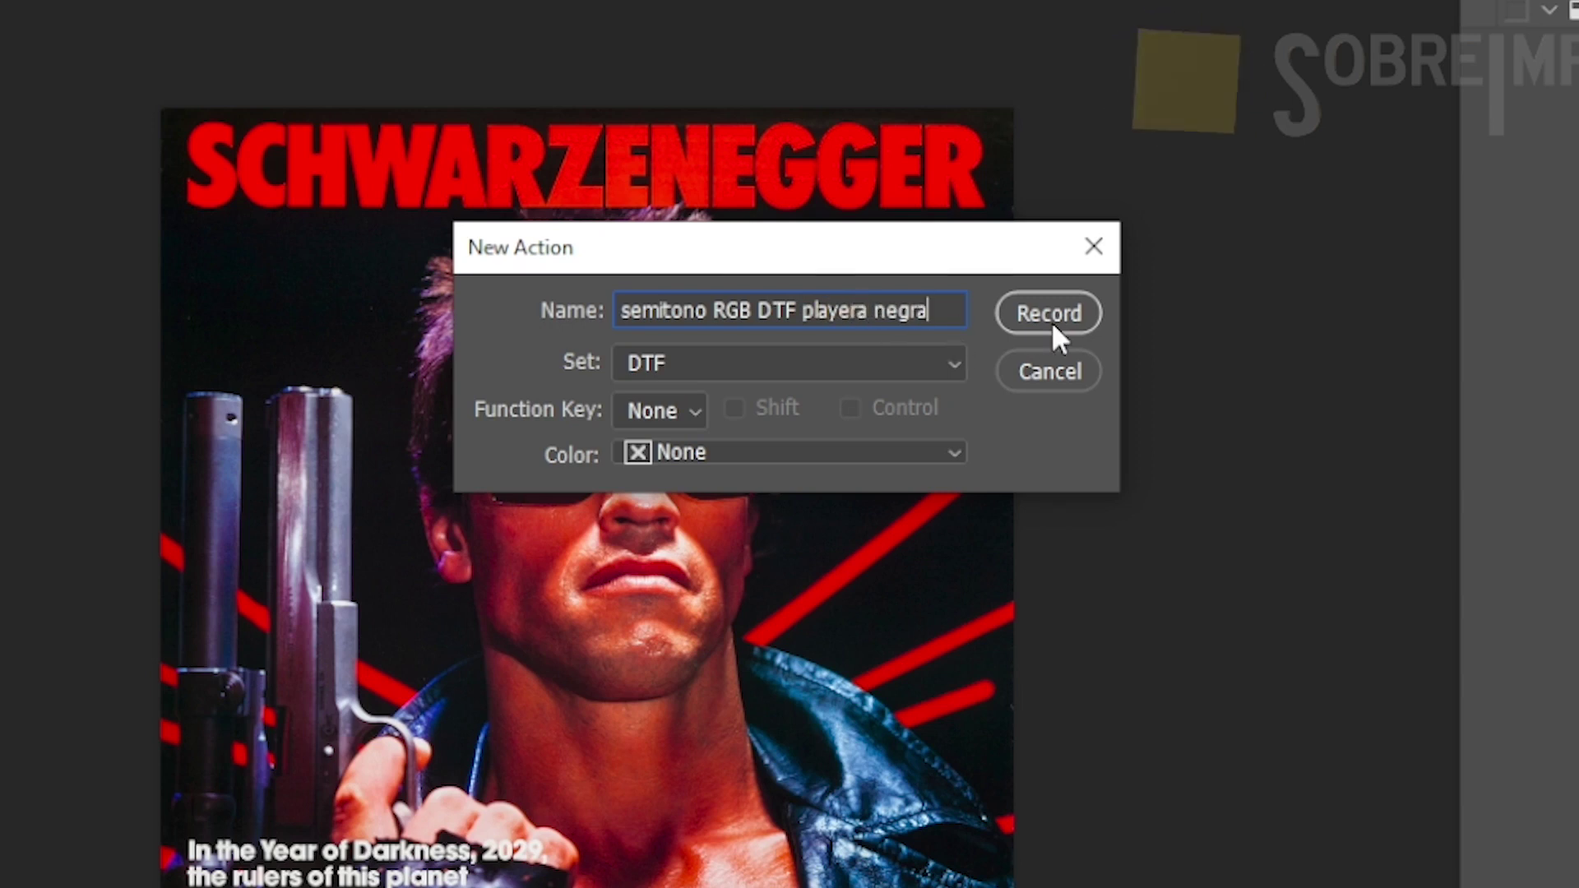
# - Give the new action a Red colour label and start recording it
pyautogui.click(958, 448)
pyautogui.click(729, 548)
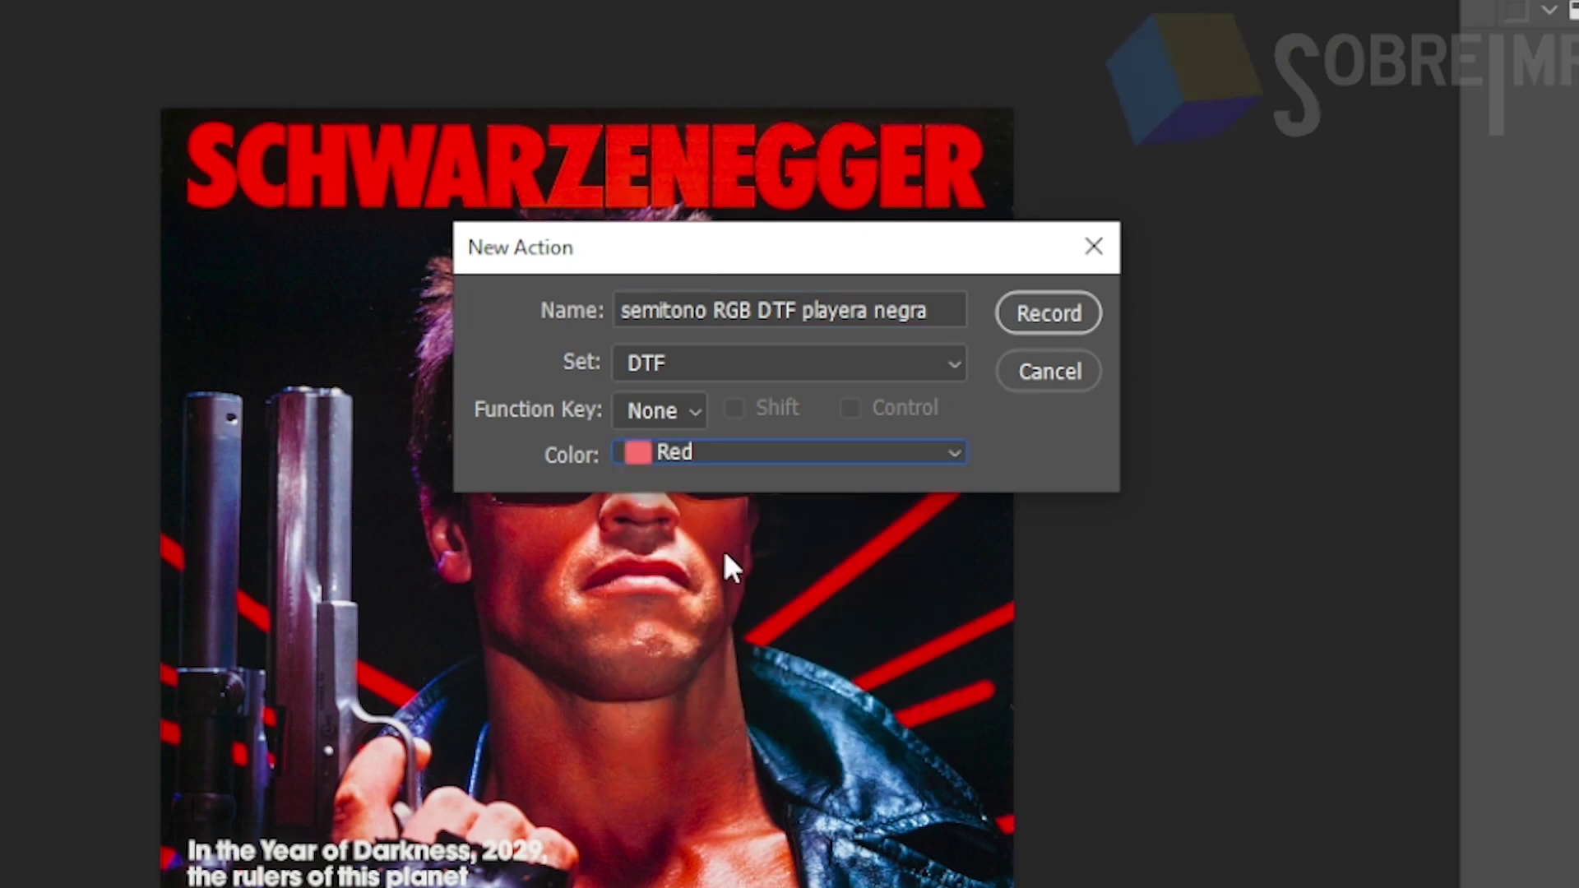
pyautogui.click(1049, 314)
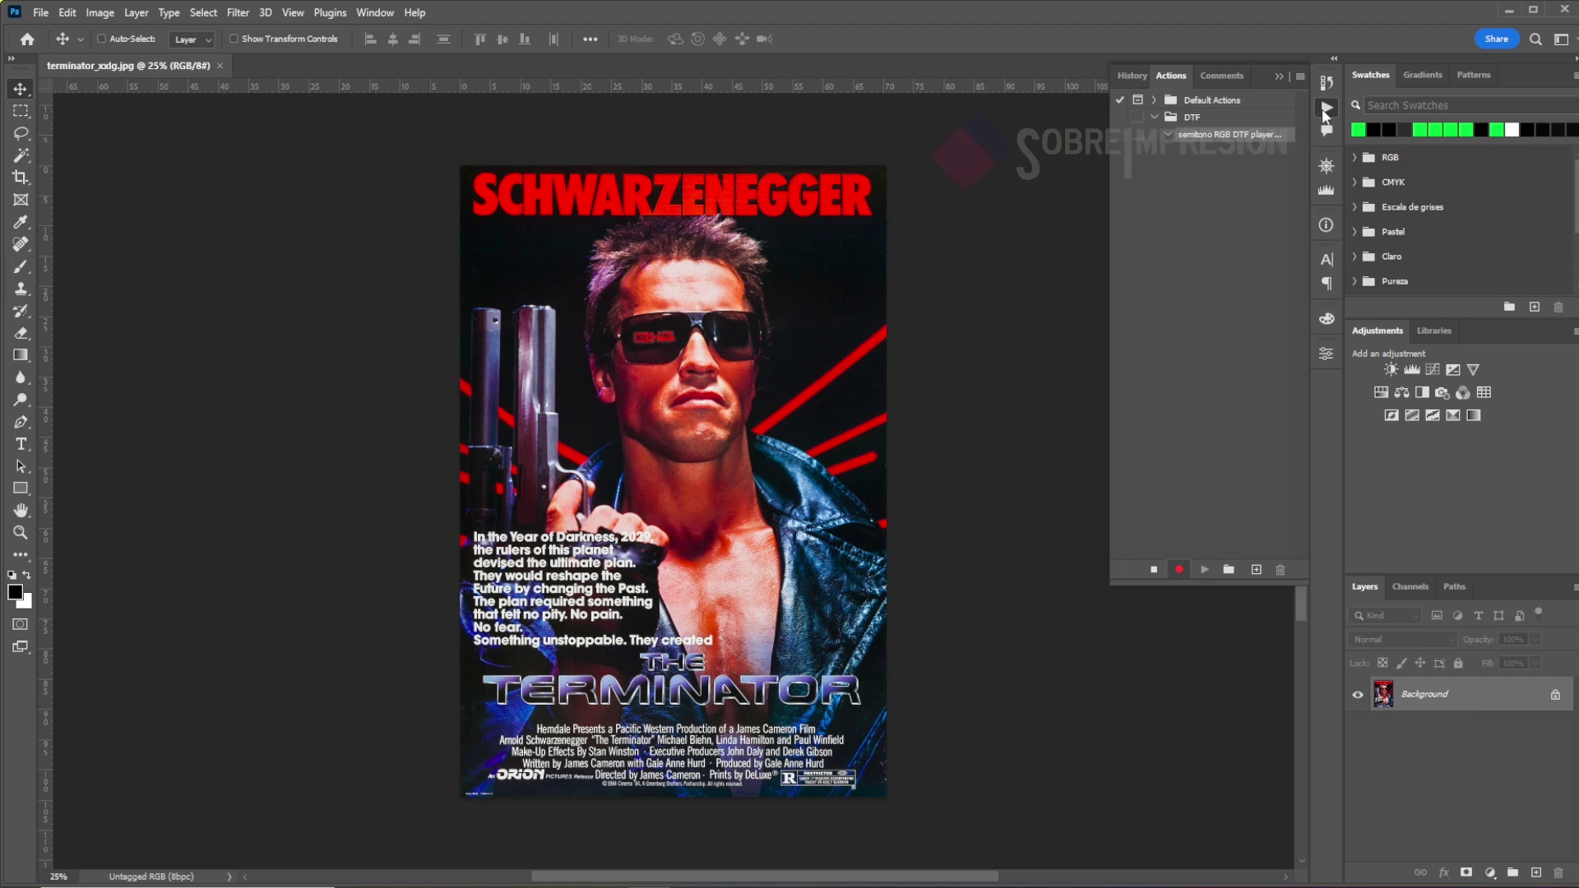
pyautogui.click(1324, 108)
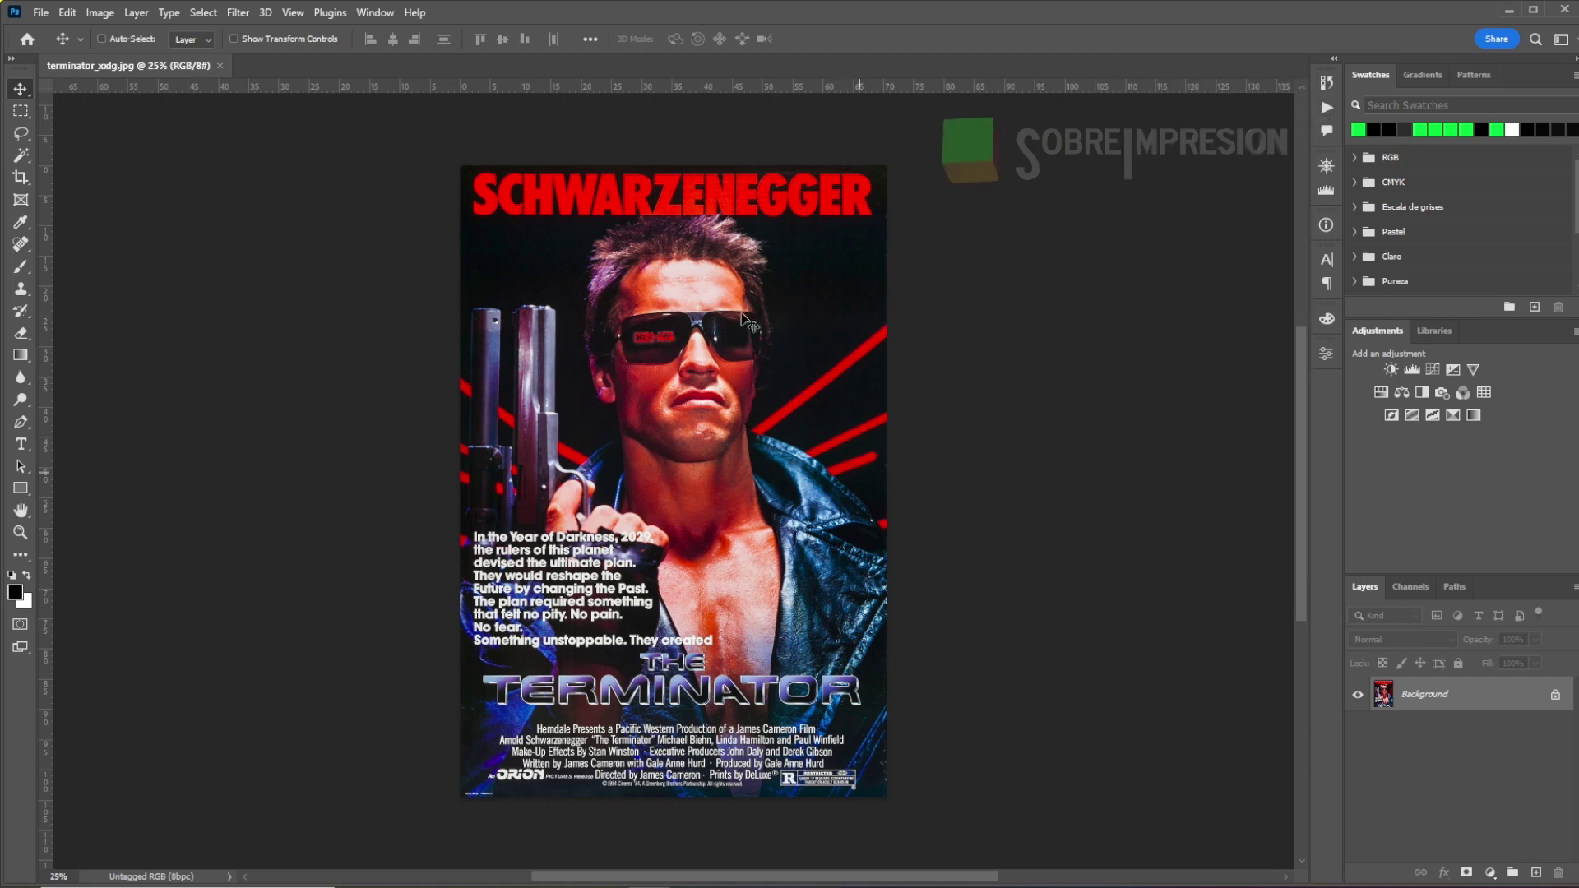
pyautogui.click(100, 12)
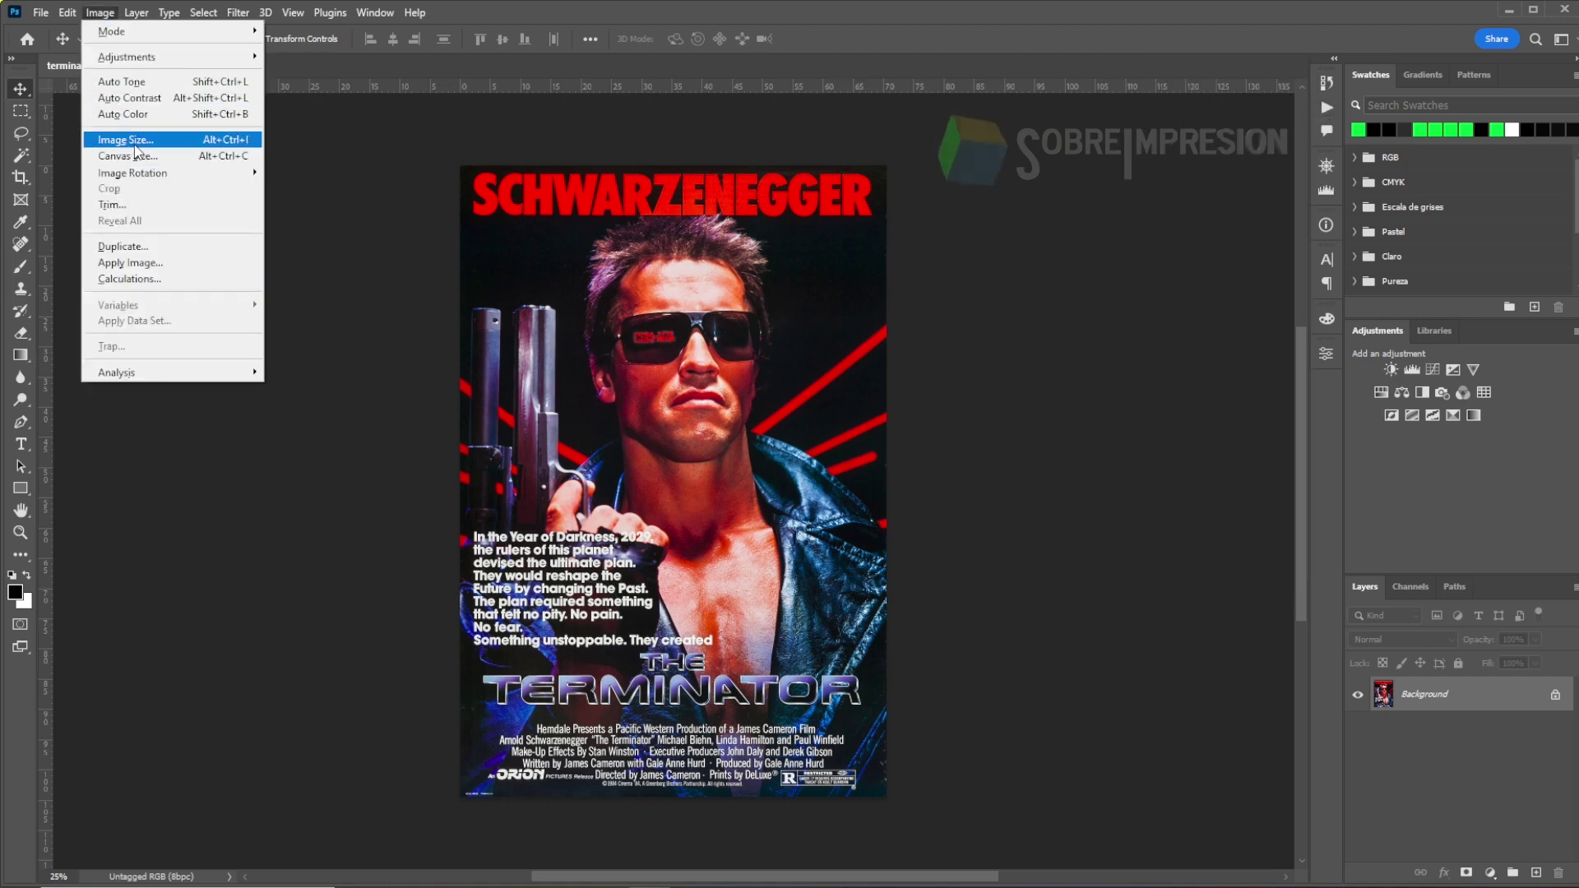
# - Resample the poster to 200 ppi at 28.5 cm wide (2244 × 3326 px) and fit it on screen
pyautogui.click(125, 139)
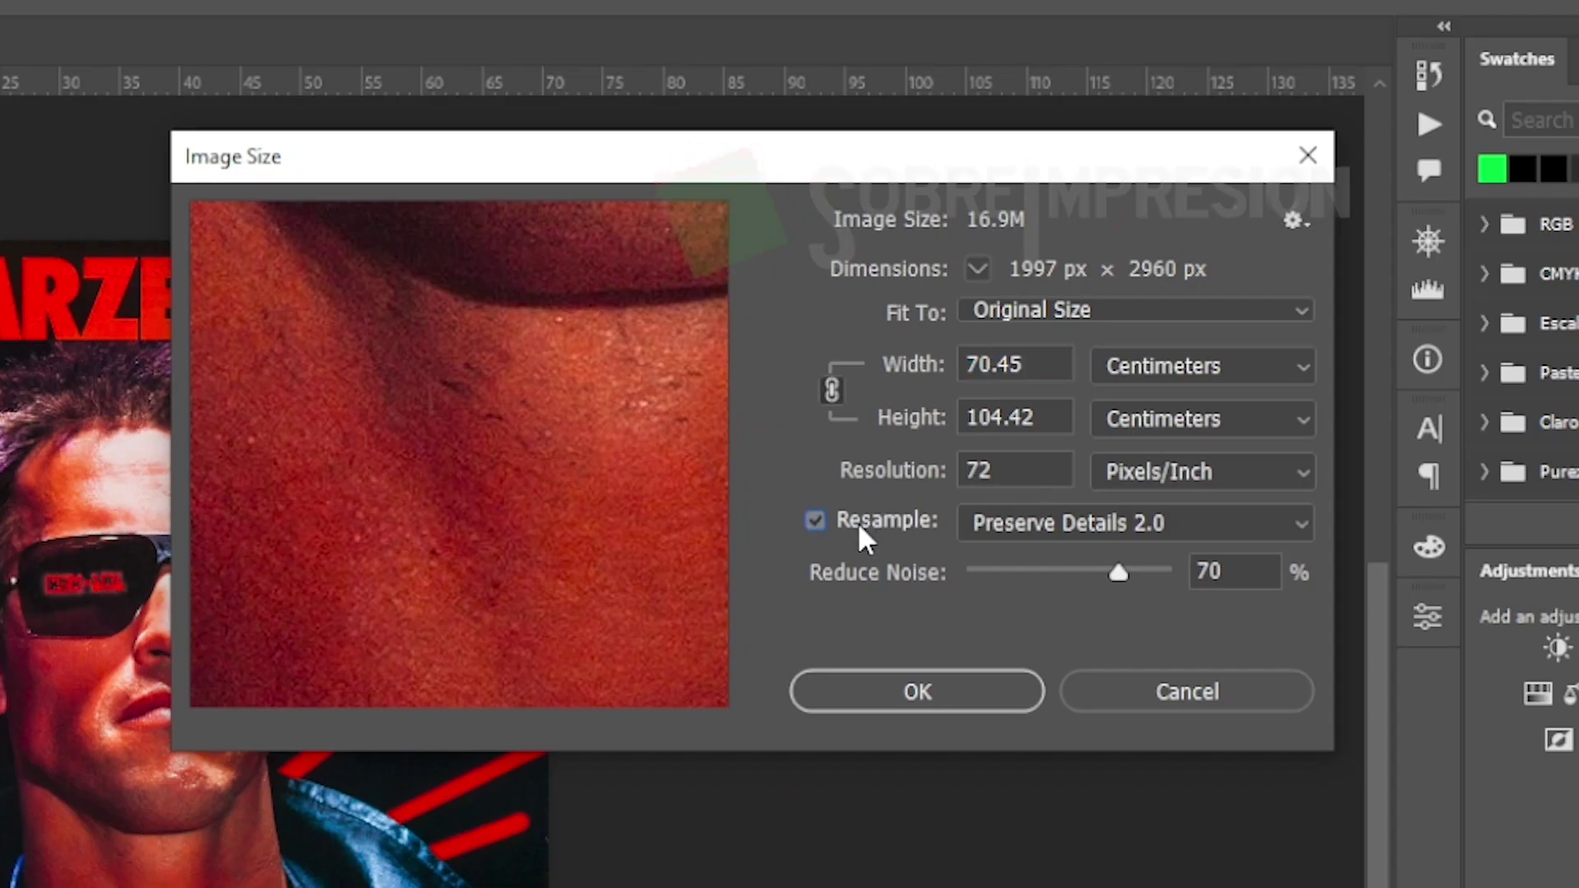
pyautogui.click(1046, 309)
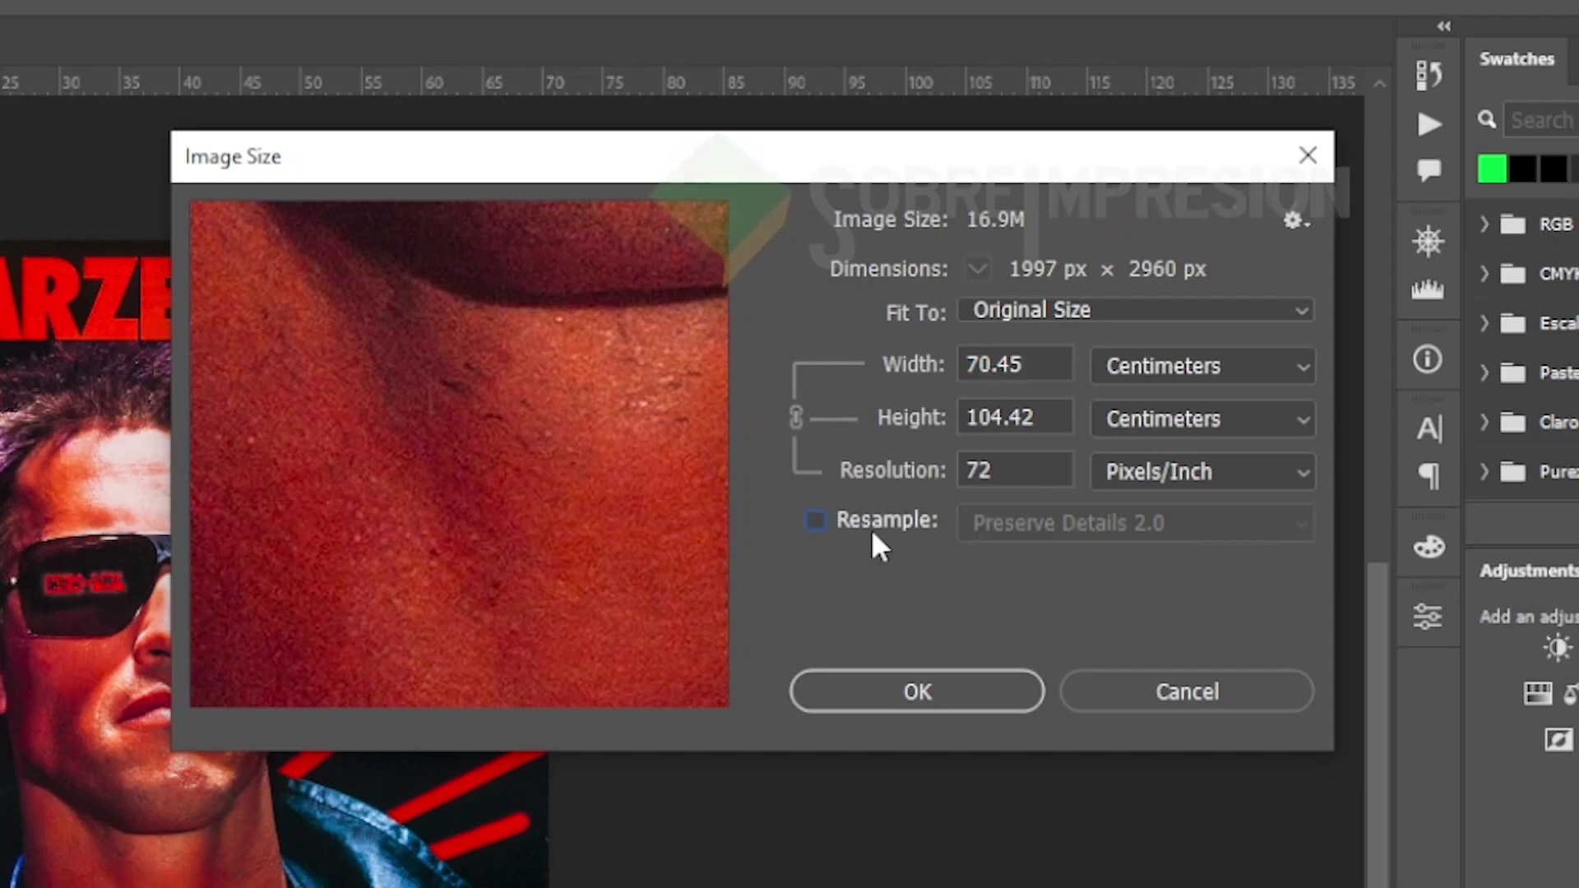
pyautogui.doubleClick(1041, 372)
pyautogui.write('28.')
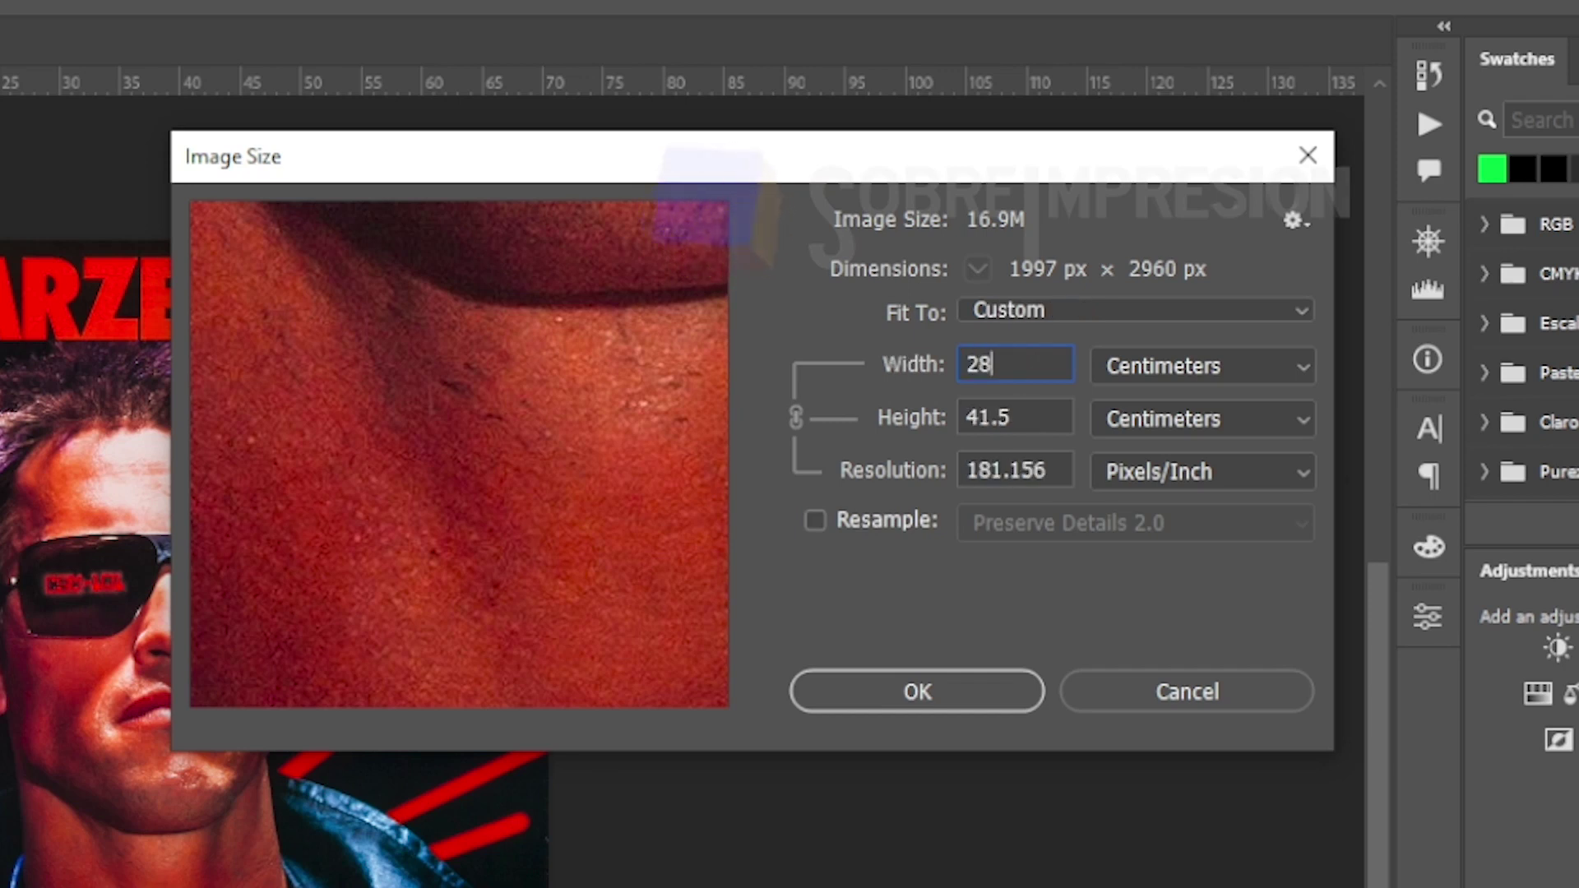
pyautogui.write('5')
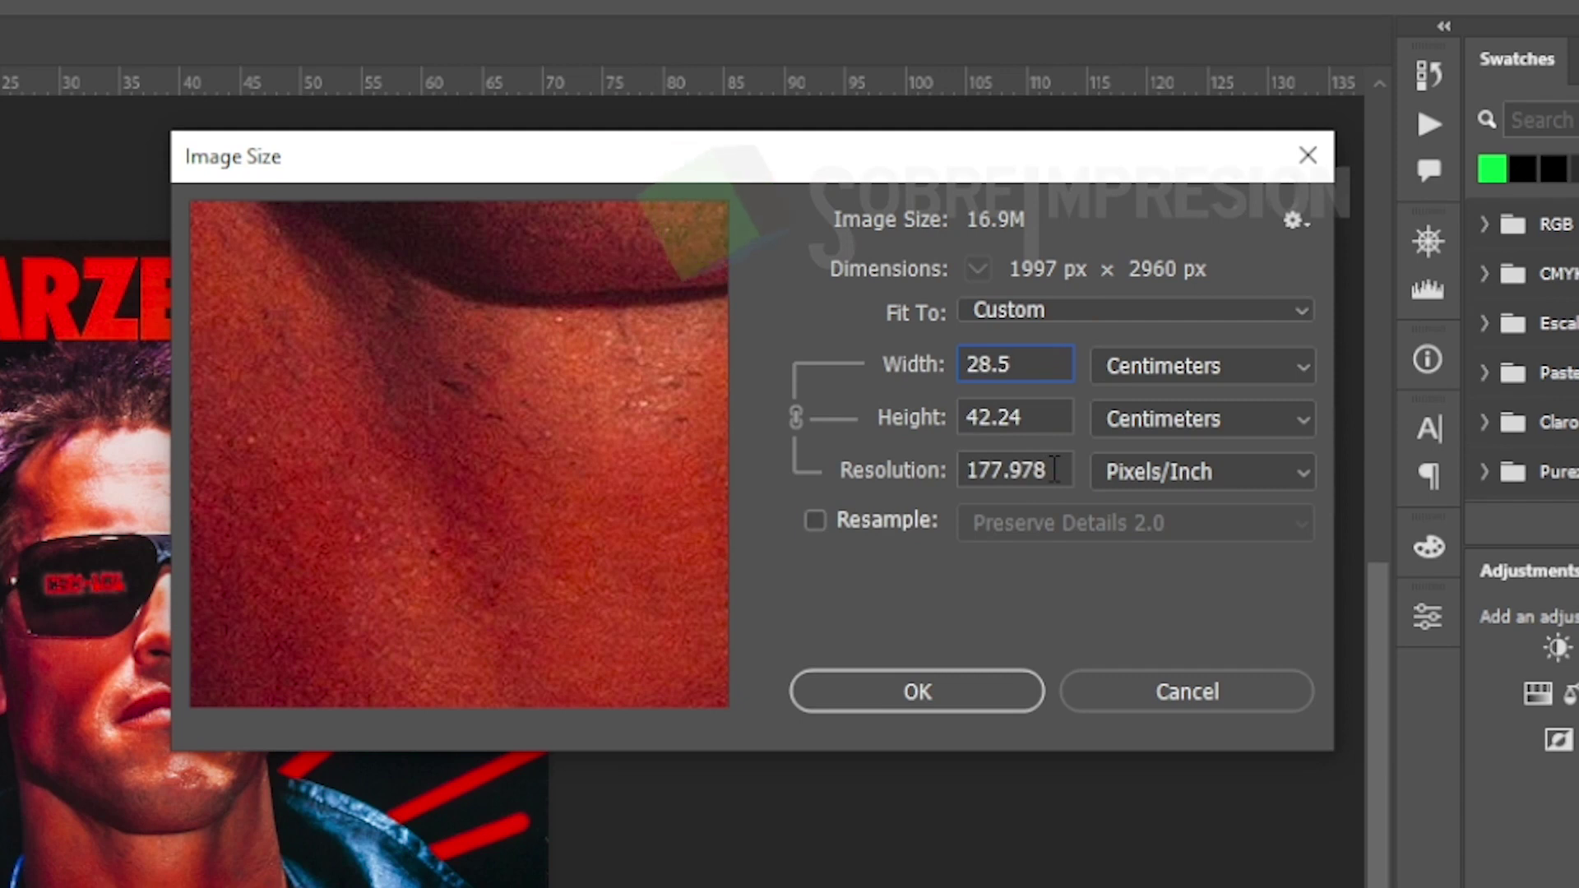
pyautogui.doubleClick(1040, 470)
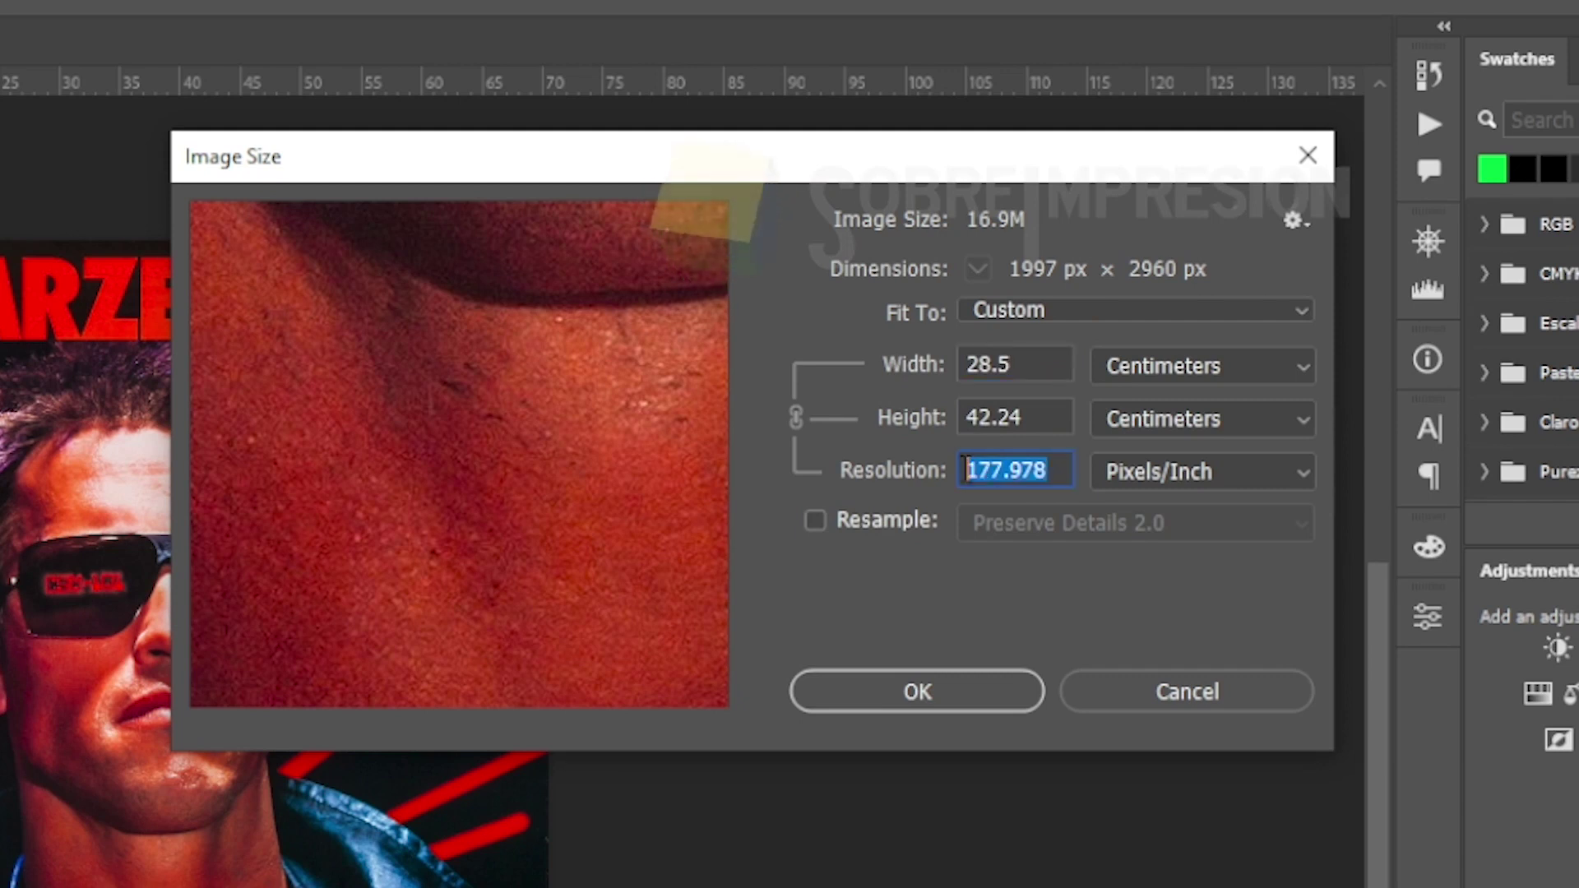
pyautogui.click(817, 519)
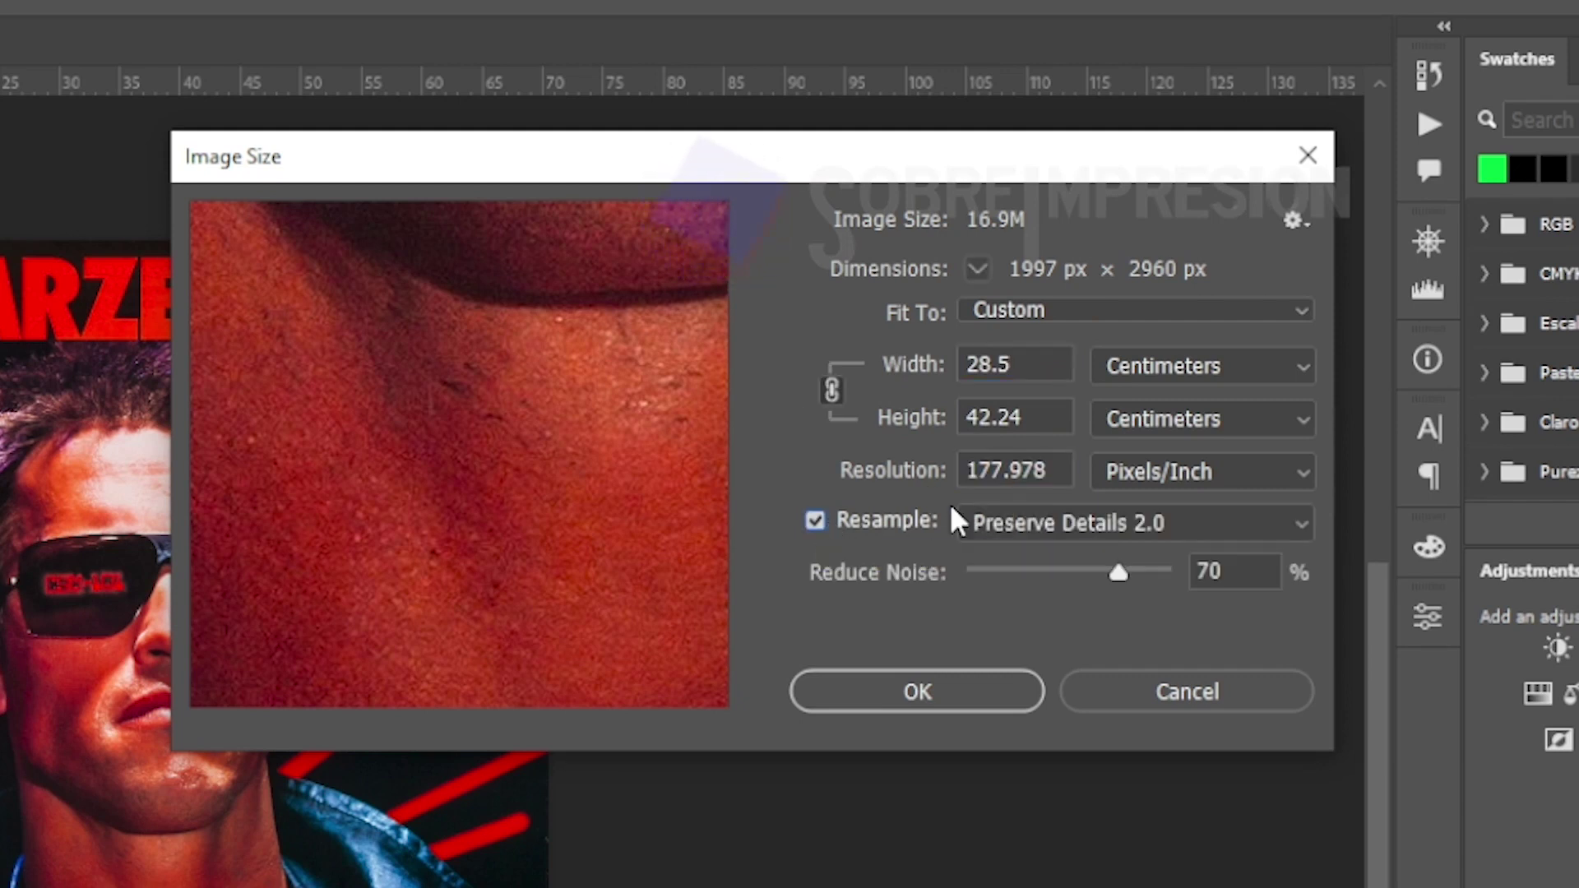
pyautogui.moveTo(1078, 470); pyautogui.dragTo(915, 465)
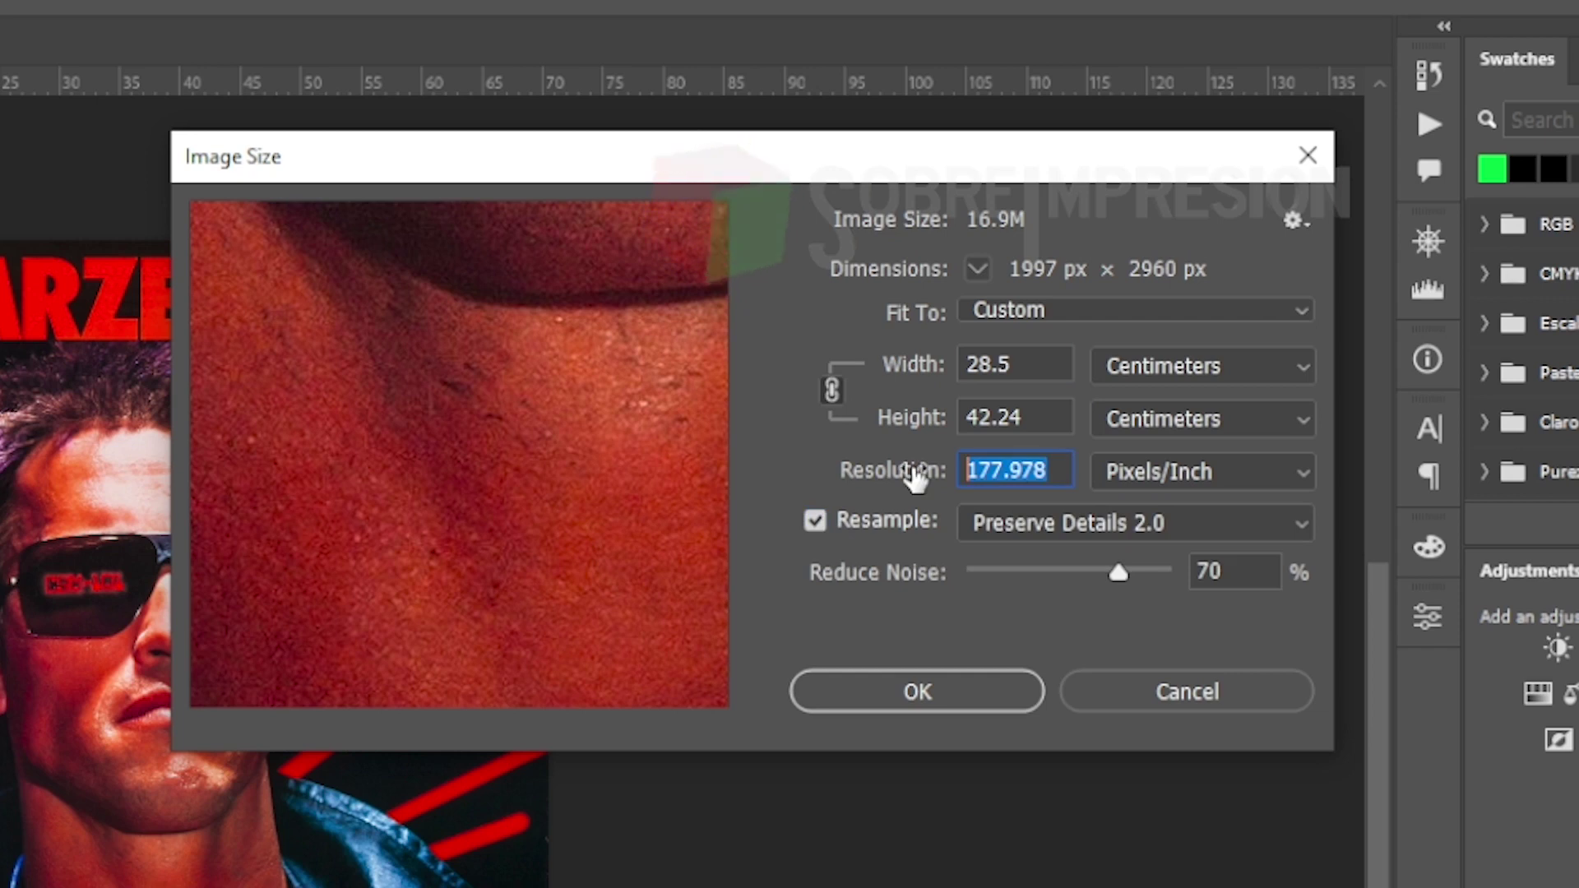
pyautogui.write('2')
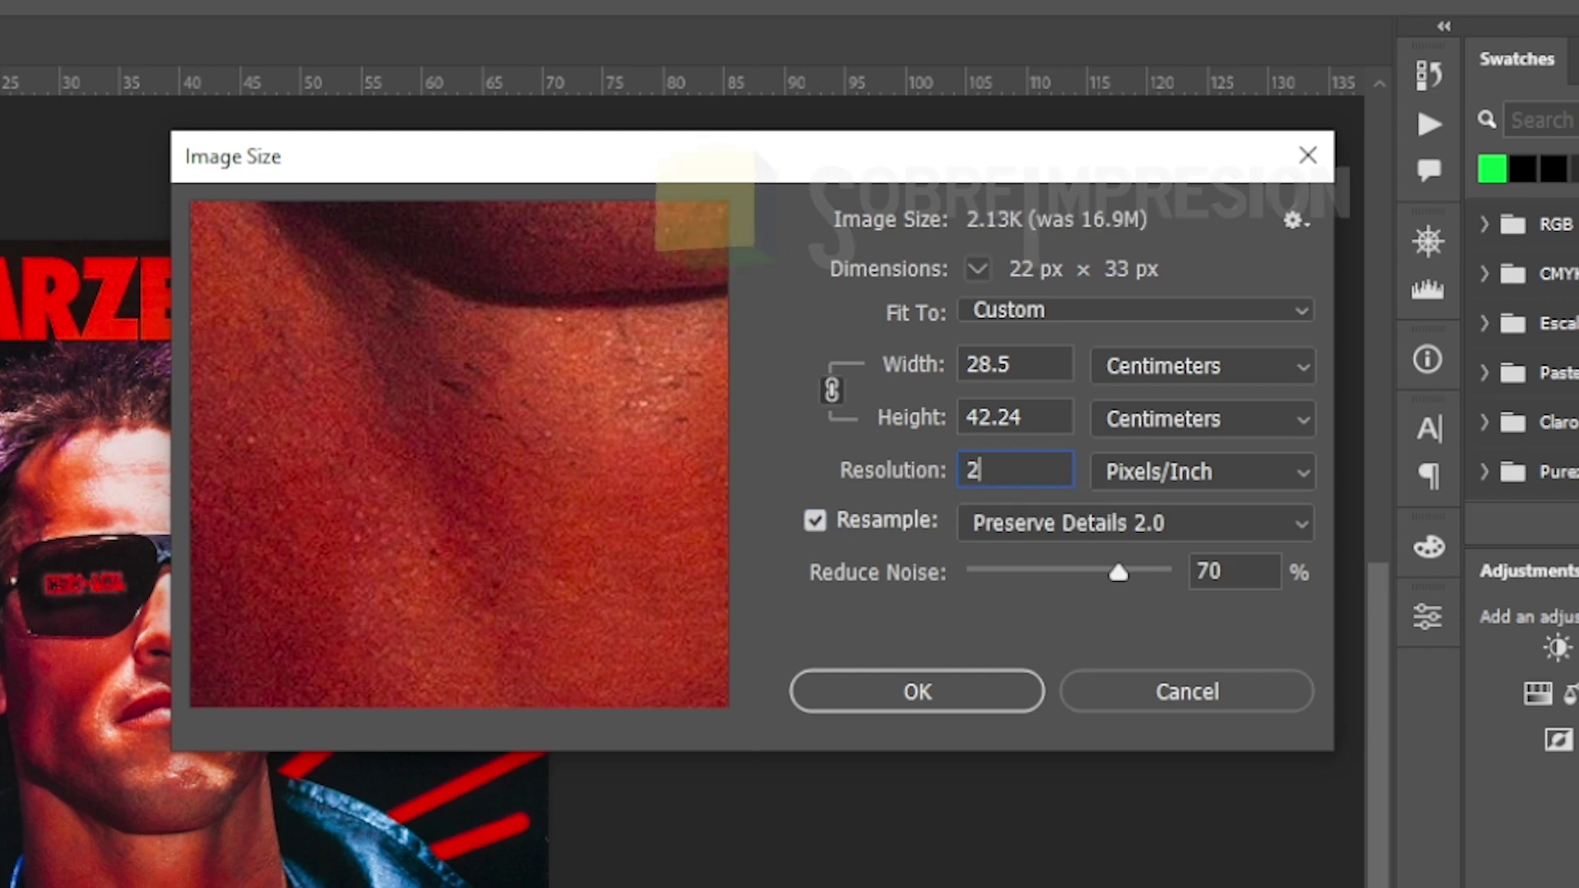
pyautogui.write('00')
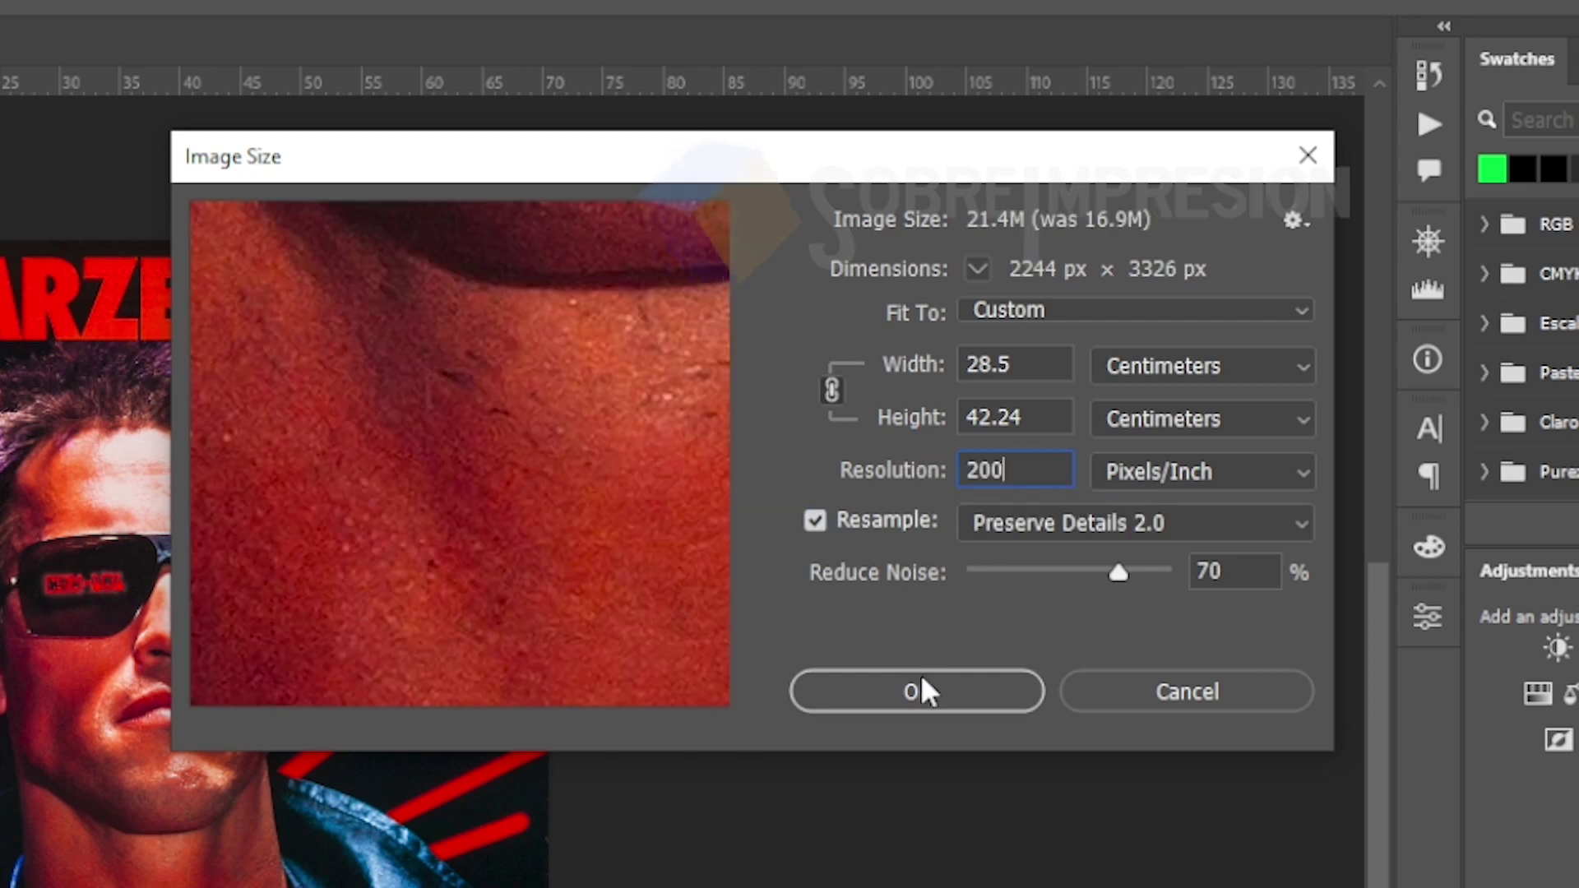
pyautogui.click(924, 696)
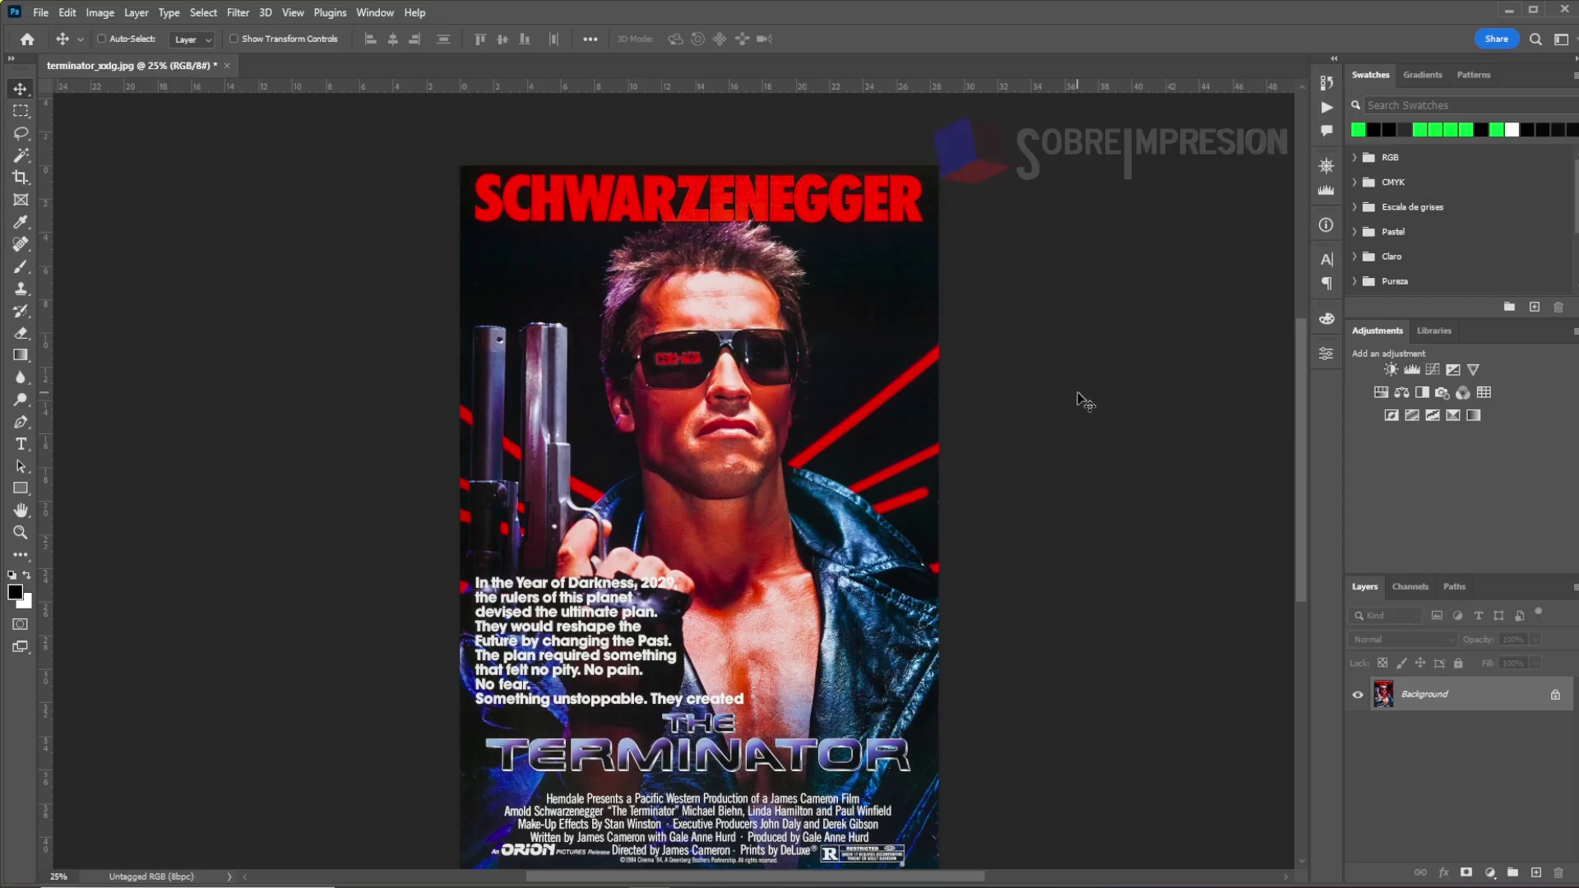
pyautogui.hotkey('ctrl', '0')
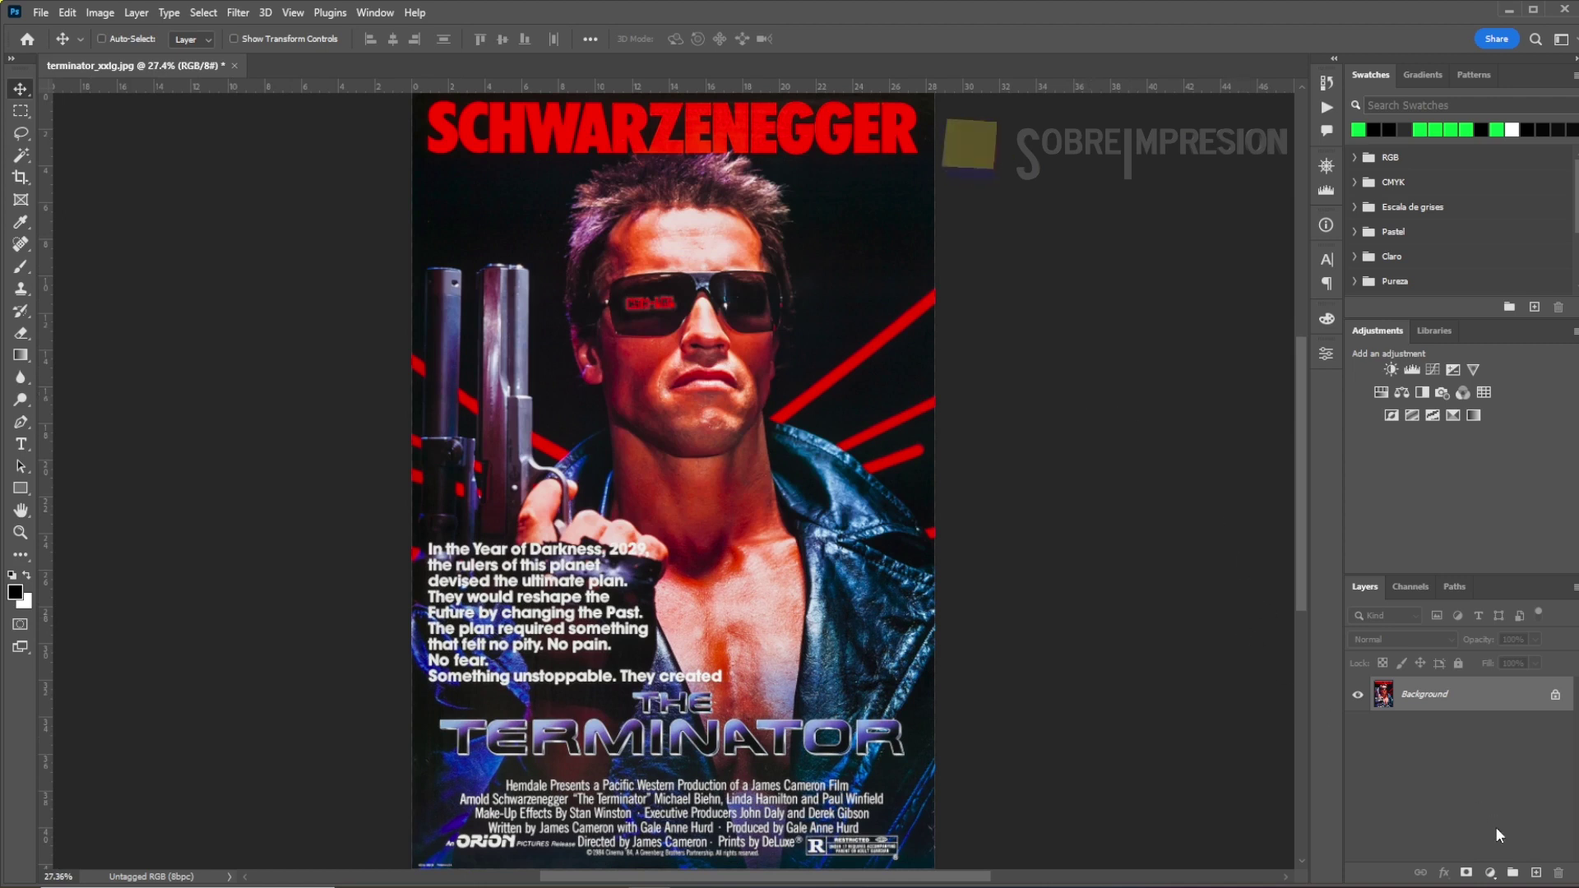
pyautogui.click(1489, 872)
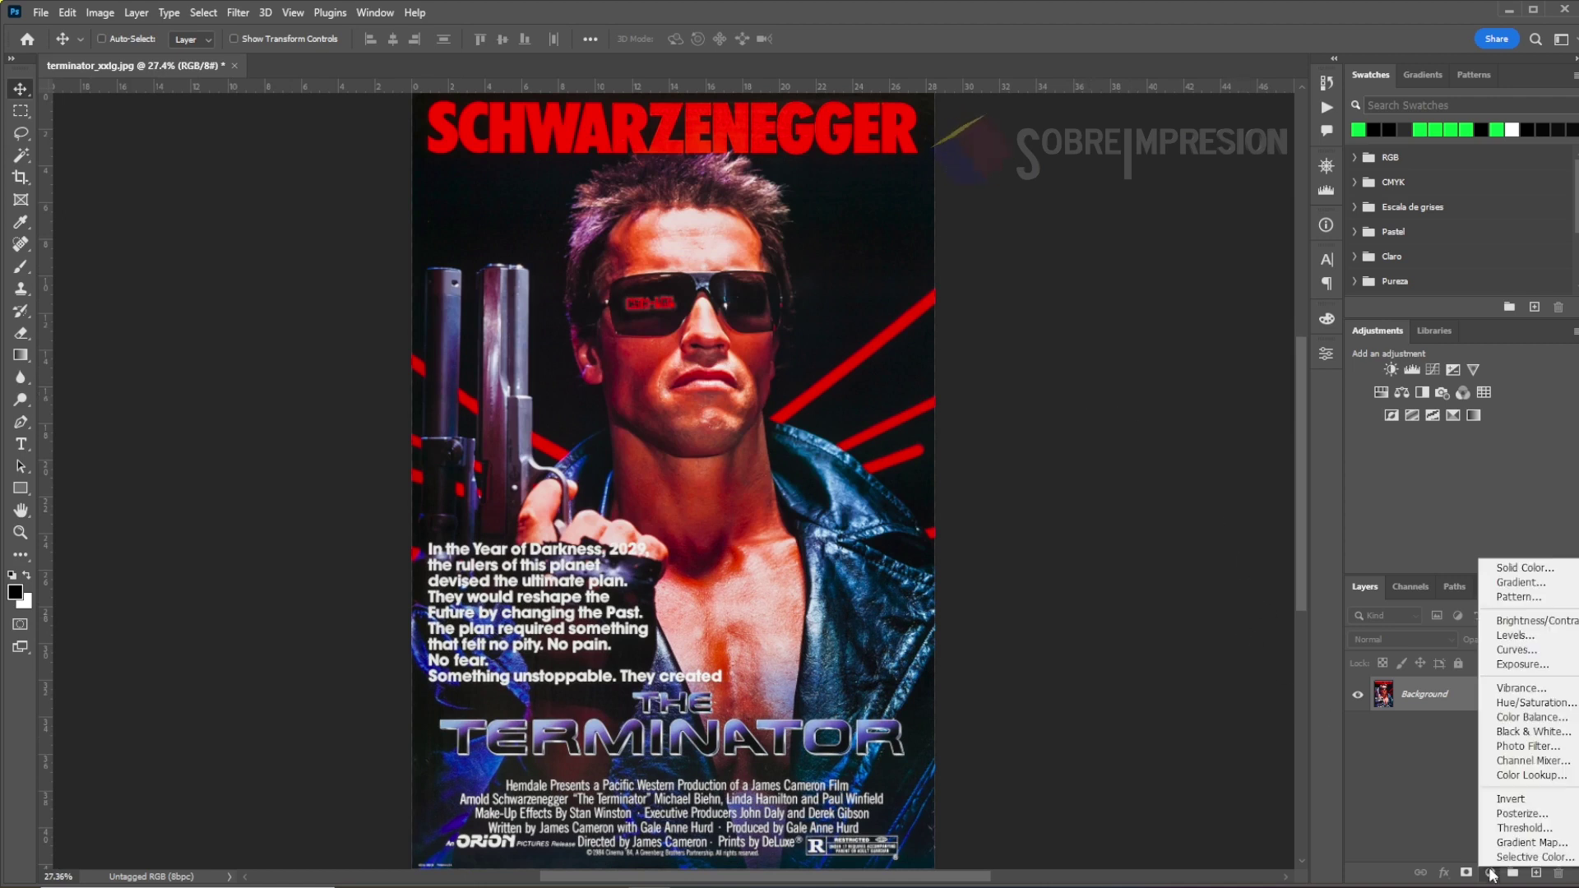
# - Add a Levels adjustment layer and zoom in to inspect the dark background detail
pyautogui.click(1526, 637)
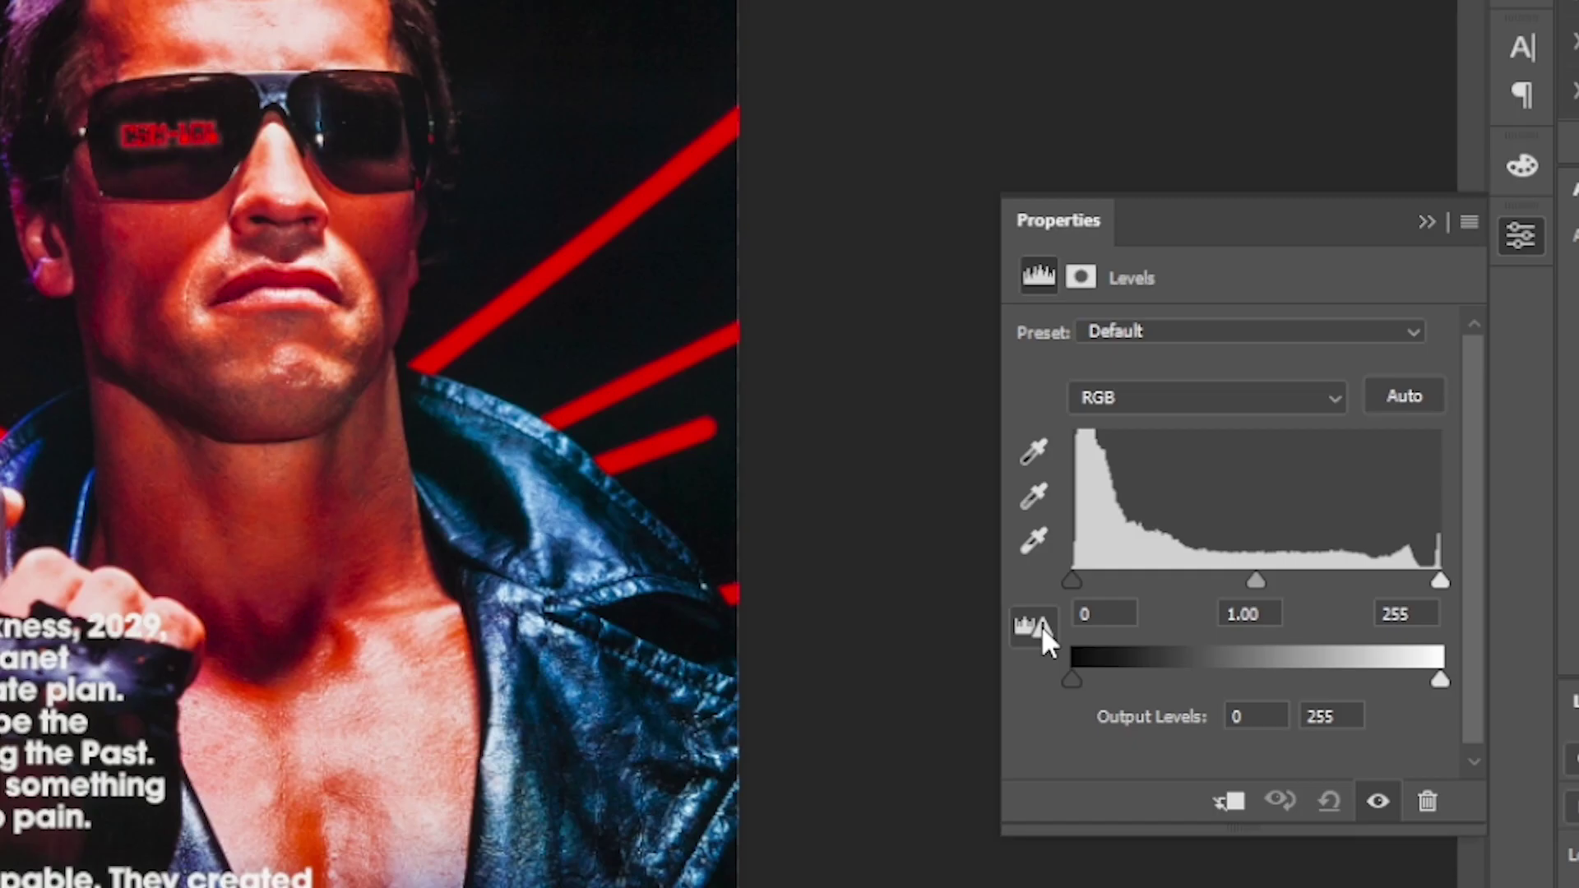
pyautogui.click(1041, 627)
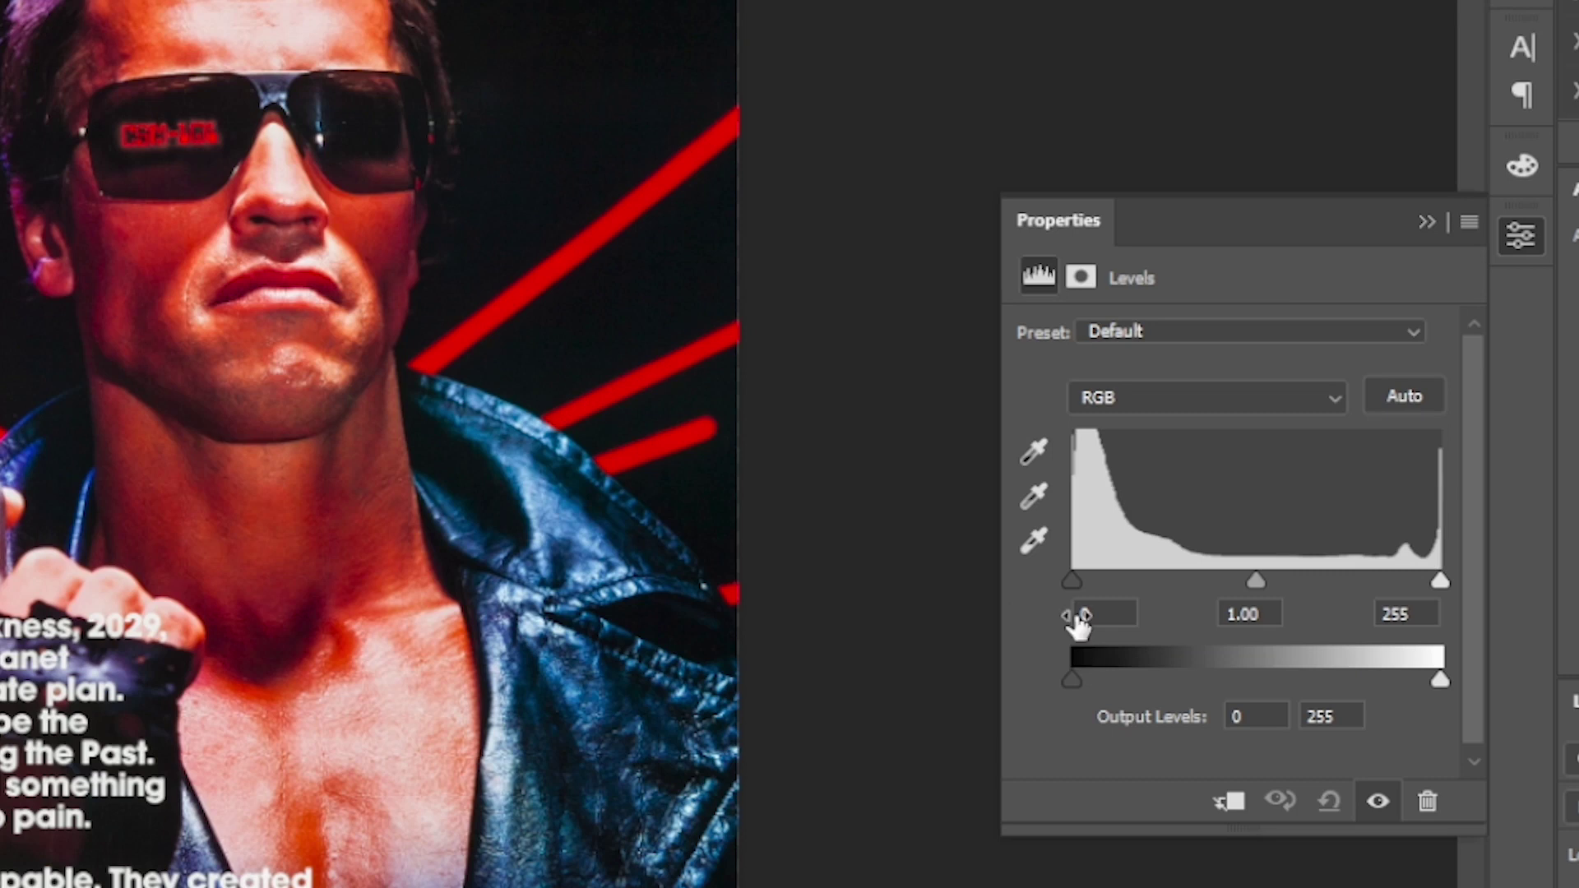
pyautogui.hotkey('ctrl', '+')
pyautogui.hotkey('ctrl', '+')
pyautogui.hotkey('ctrl', '+')
pyautogui.hotkey('ctrl', '+')
pyautogui.hotkey('ctrl', '+')
pyautogui.moveTo(638, 408)
pyautogui.mouseDown()
pyautogui.moveTo(53, 628)
pyautogui.moveTo(357, 210)
pyautogui.moveTo(310, 338)
pyautogui.mouseUp()
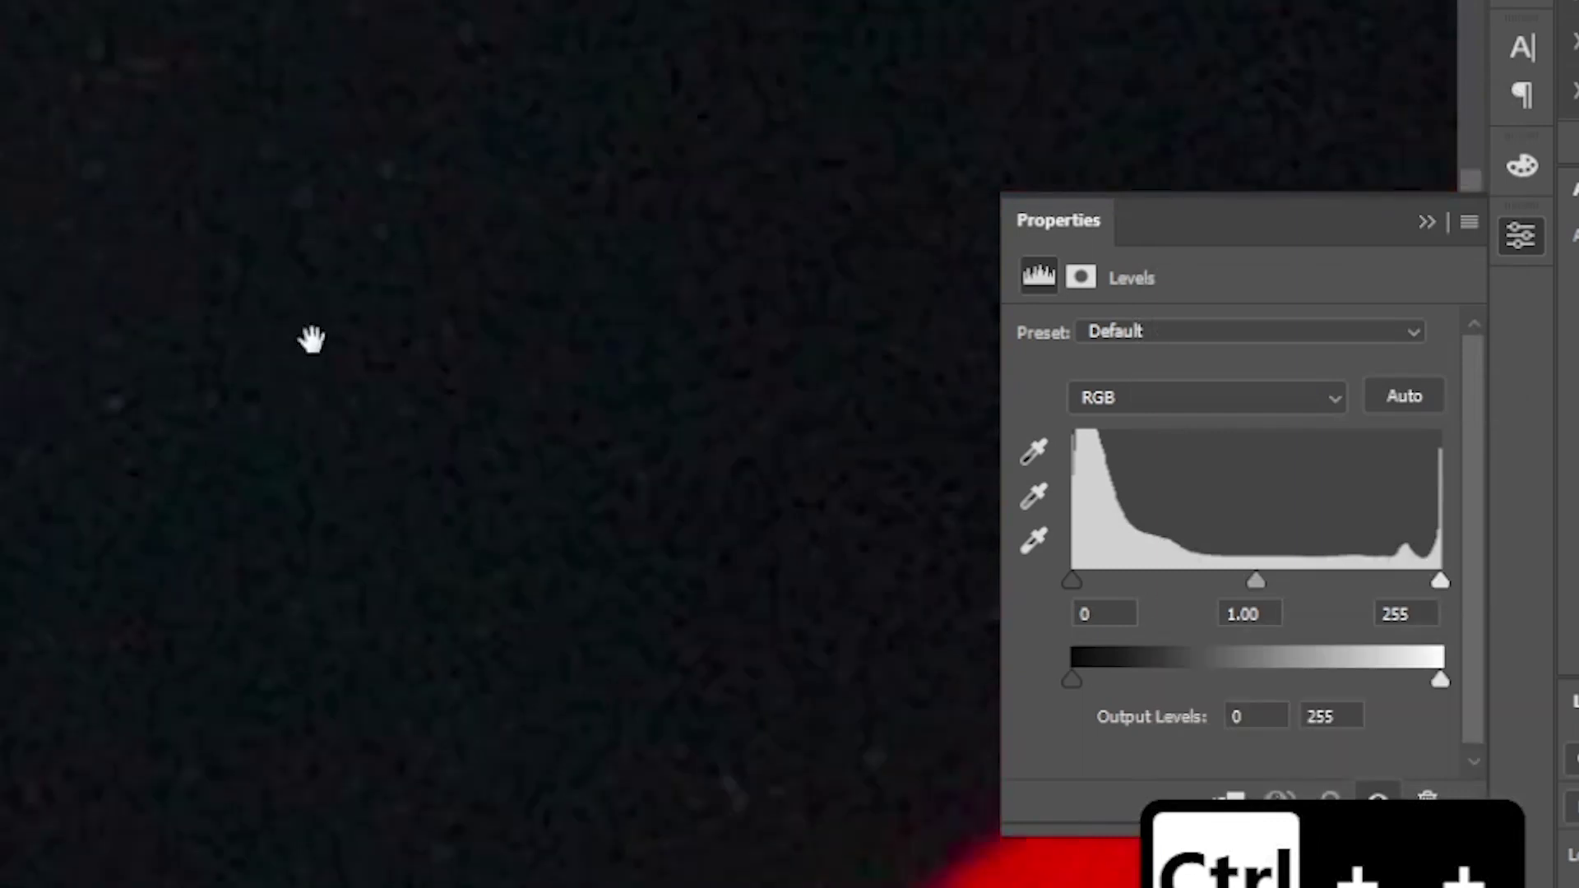
pyautogui.moveTo(60, 466); pyautogui.dragTo(63, 751)
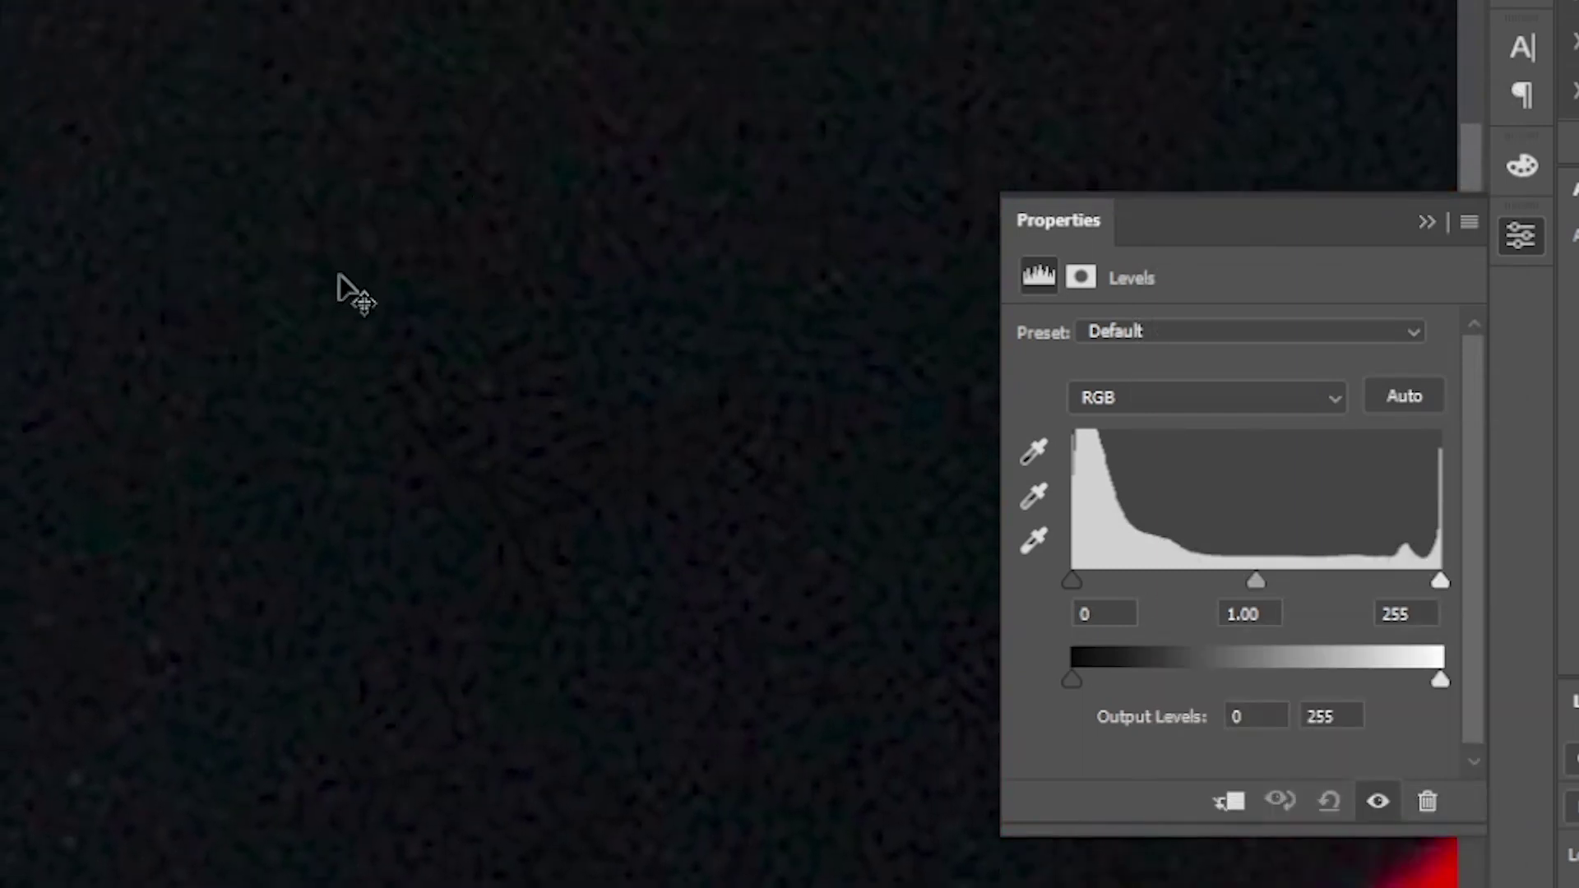
pyautogui.moveTo(324, 225)
pyautogui.mouseDown()
pyautogui.moveTo(0, 582)
pyautogui.moveTo(312, 368)
pyautogui.moveTo(406, 370)
pyautogui.mouseUp()
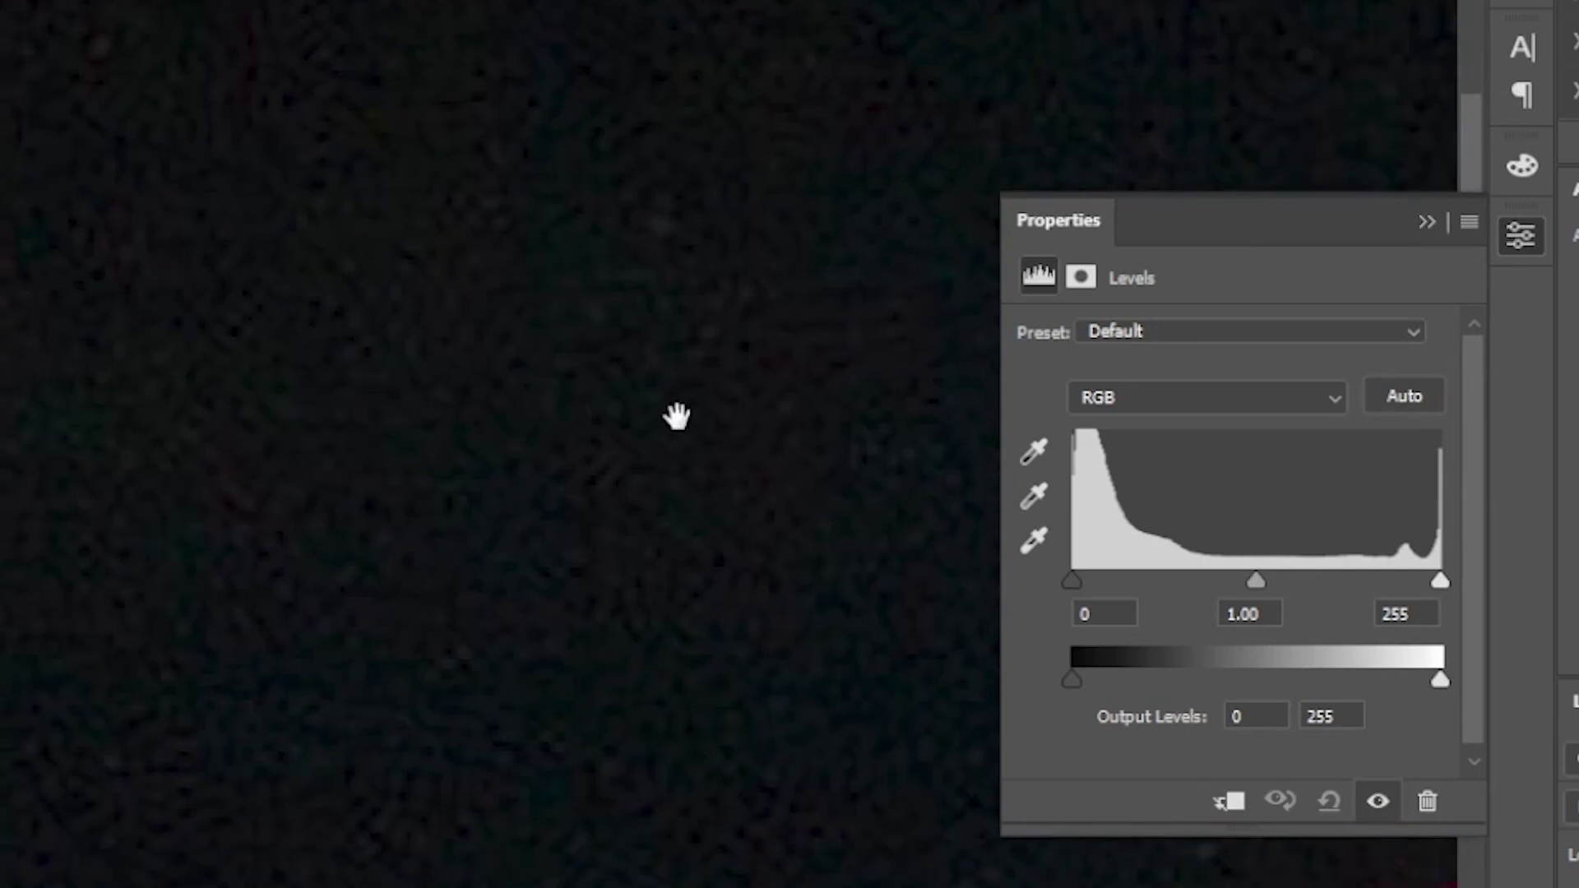
pyautogui.moveTo(675, 417); pyautogui.dragTo(554, 465)
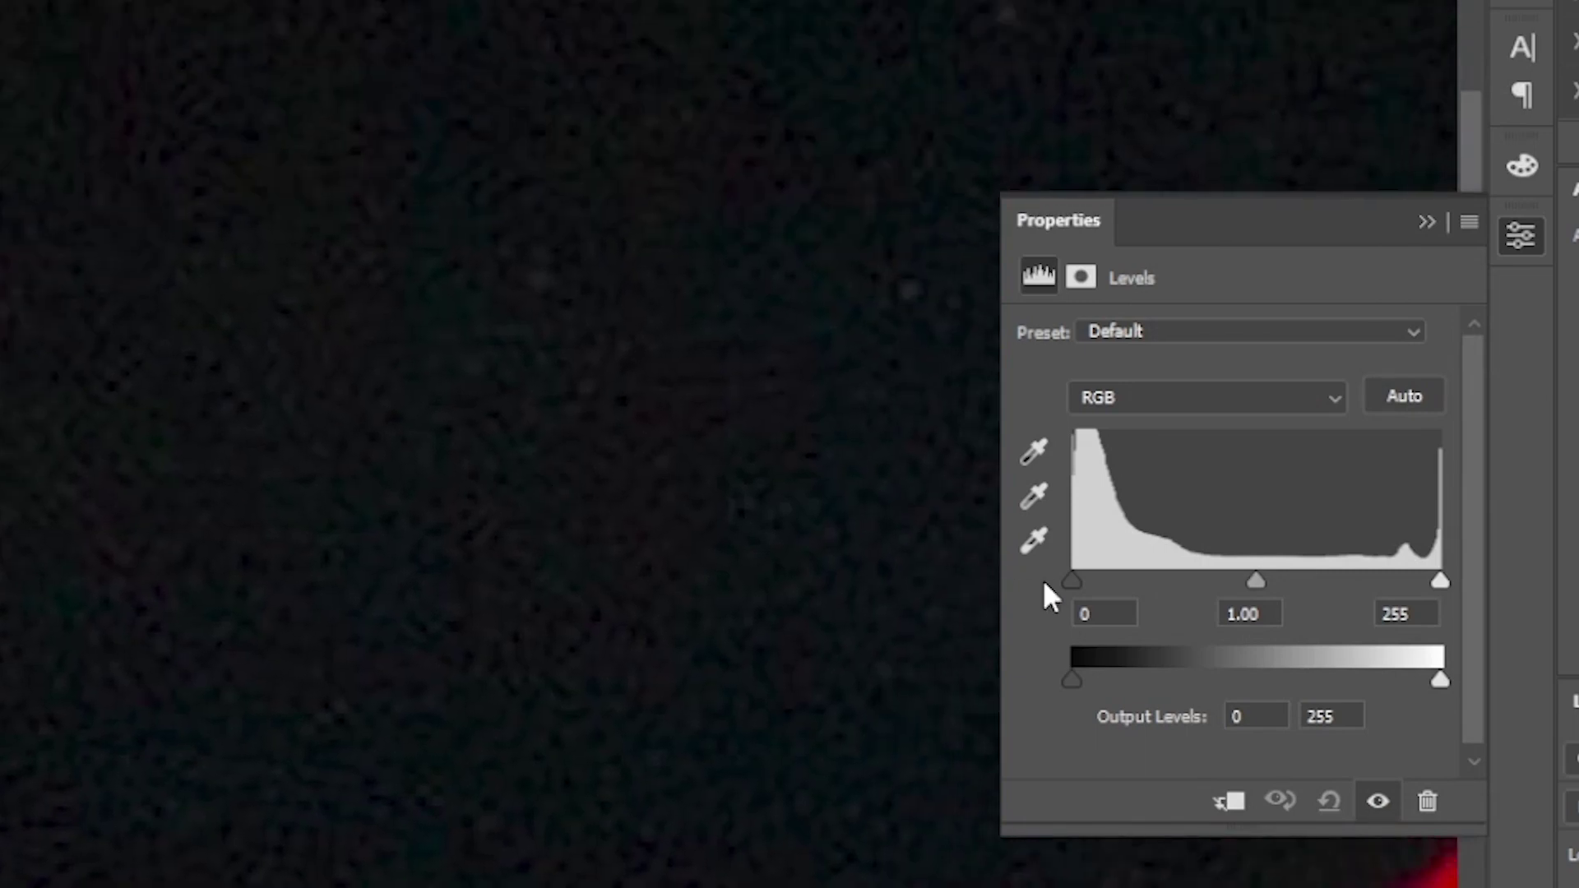
# - Set the Levels input to black 30, midtones 1.17, white 255
pyautogui.moveTo(1069, 578); pyautogui.dragTo(1100, 583)
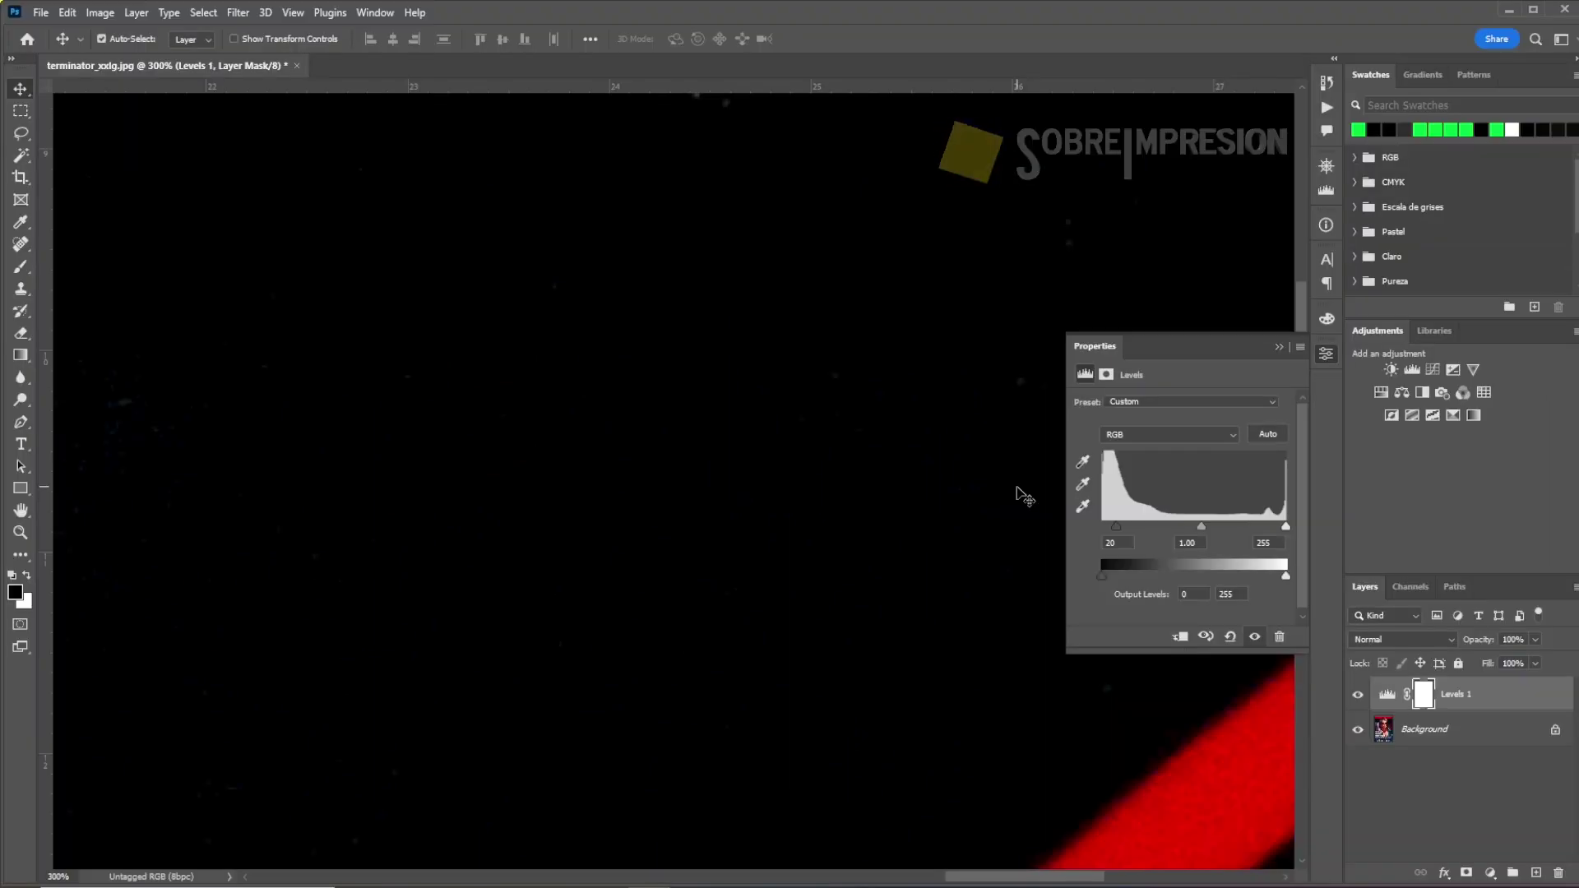
pyautogui.hotkey('ctrl', '0')
pyautogui.press('ctrl')
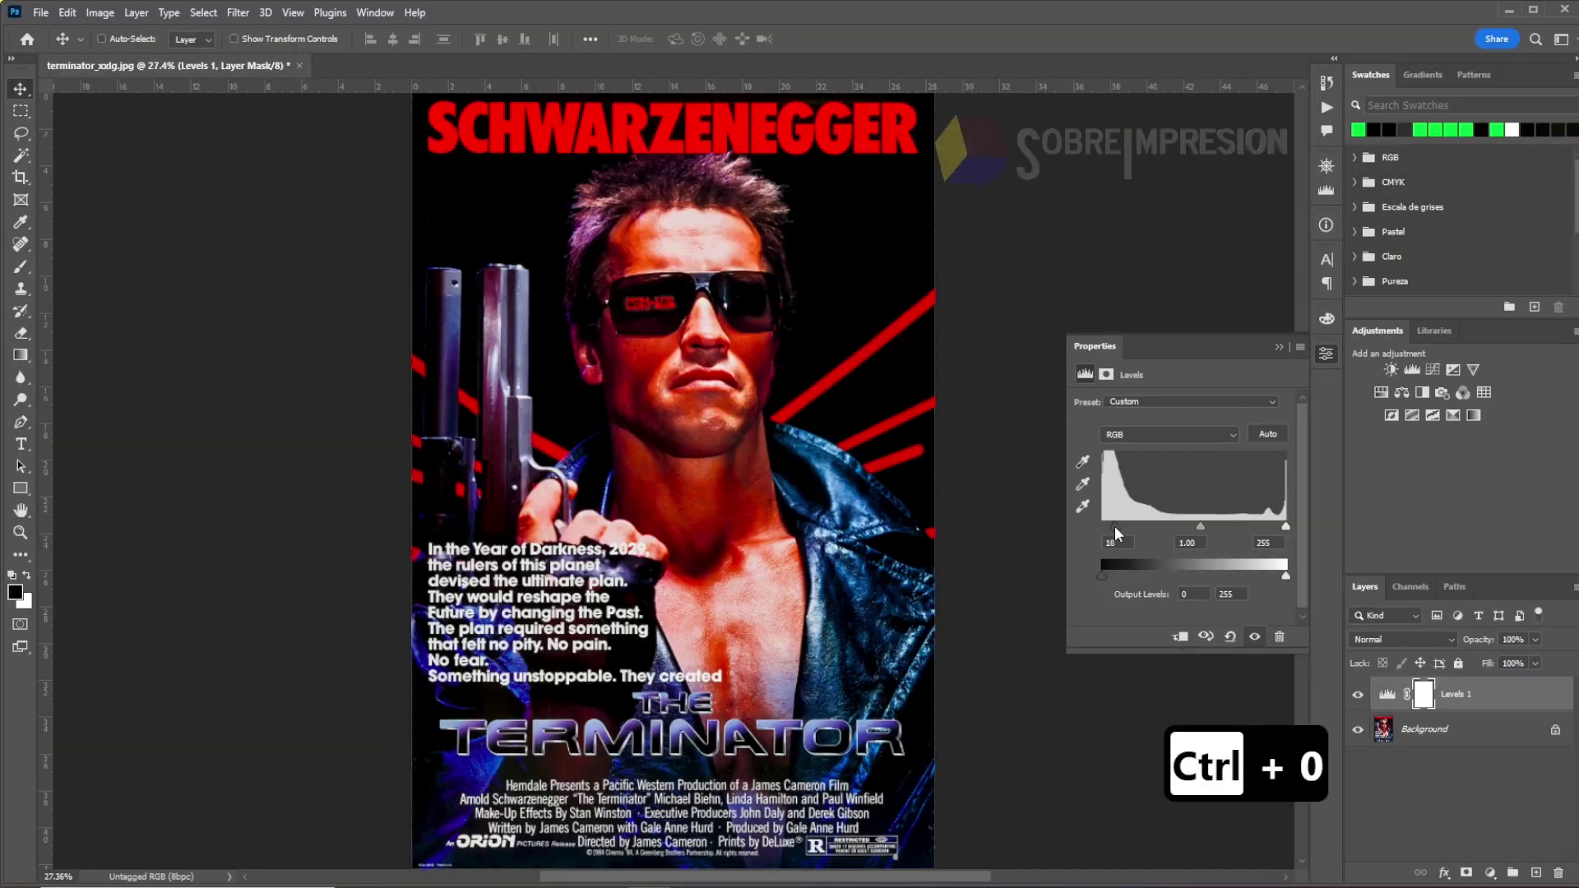
pyautogui.moveTo(1115, 527); pyautogui.dragTo(1123, 536)
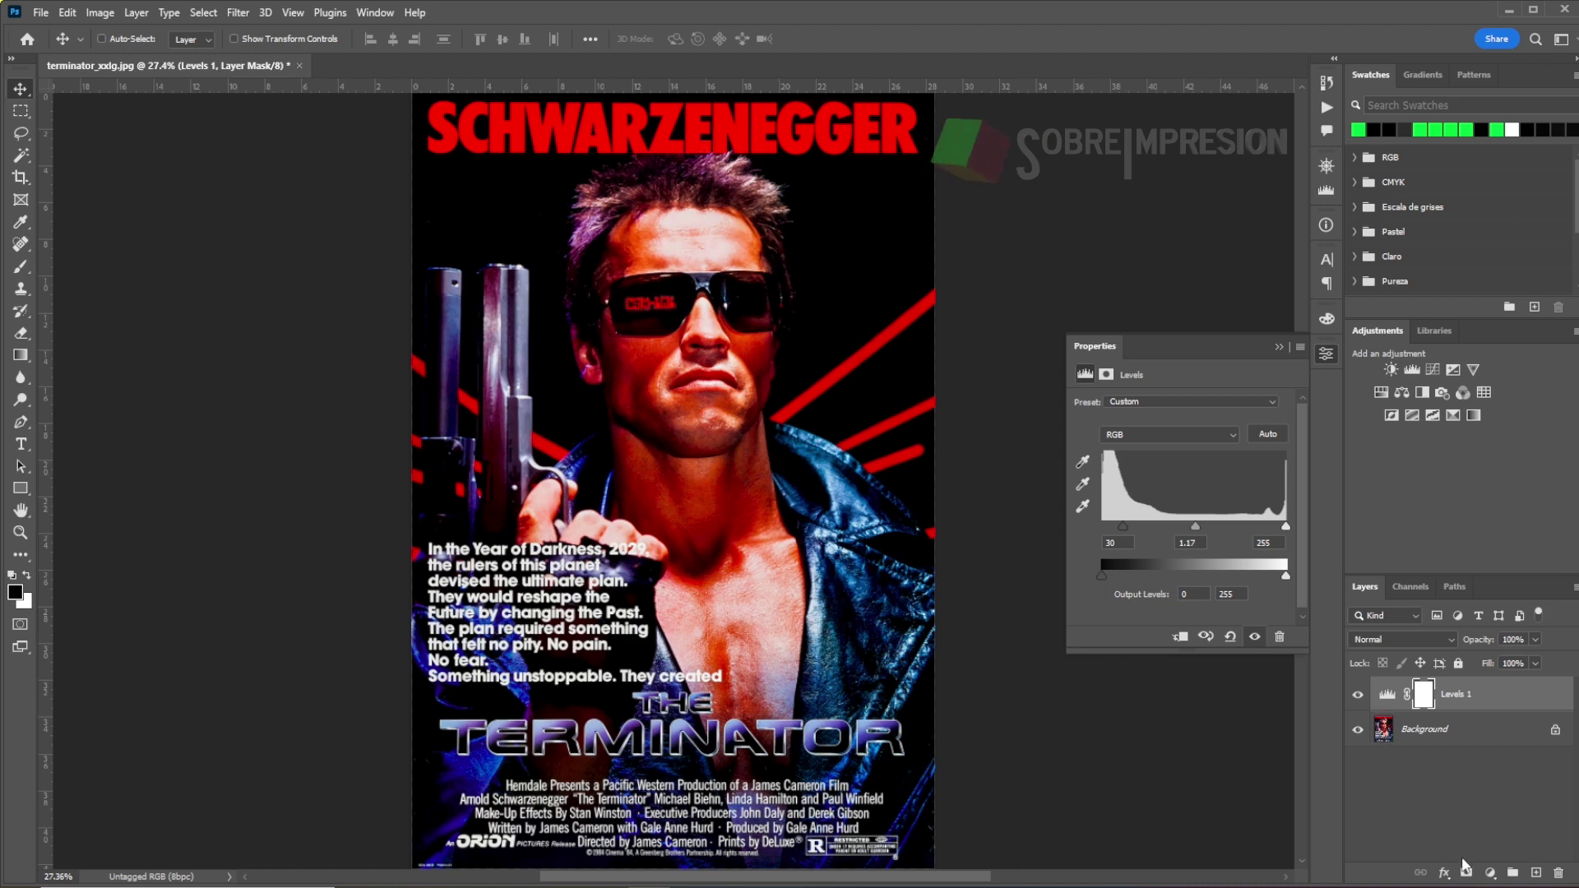
pyautogui.click(1491, 873)
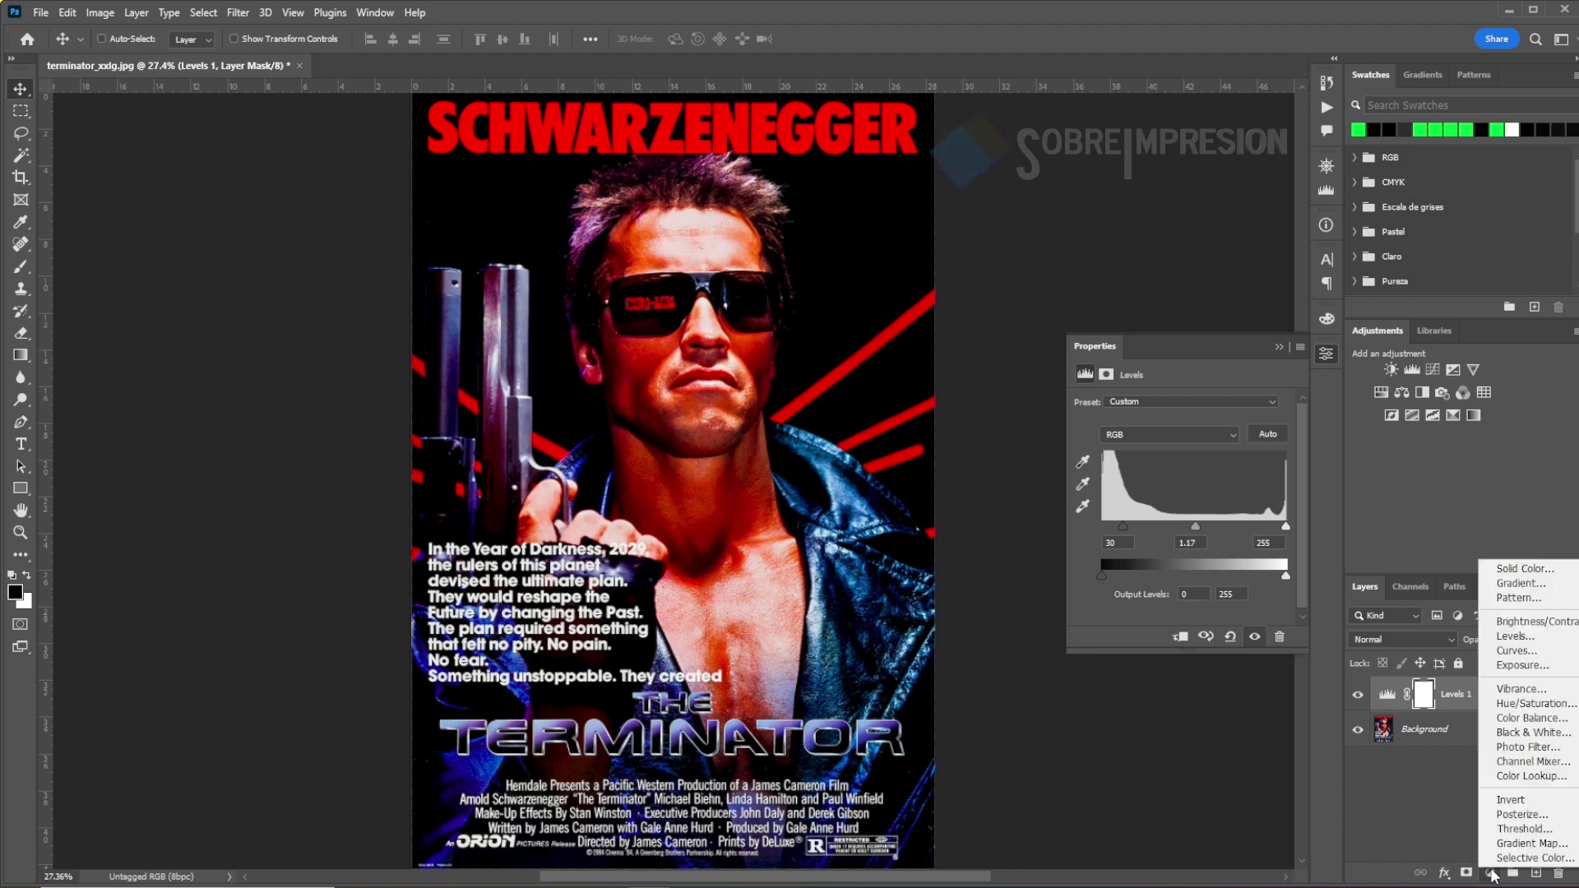
# - Add a Brightness/Contrast layer with contrast 15 and brightness left at 0
pyautogui.click(1507, 623)
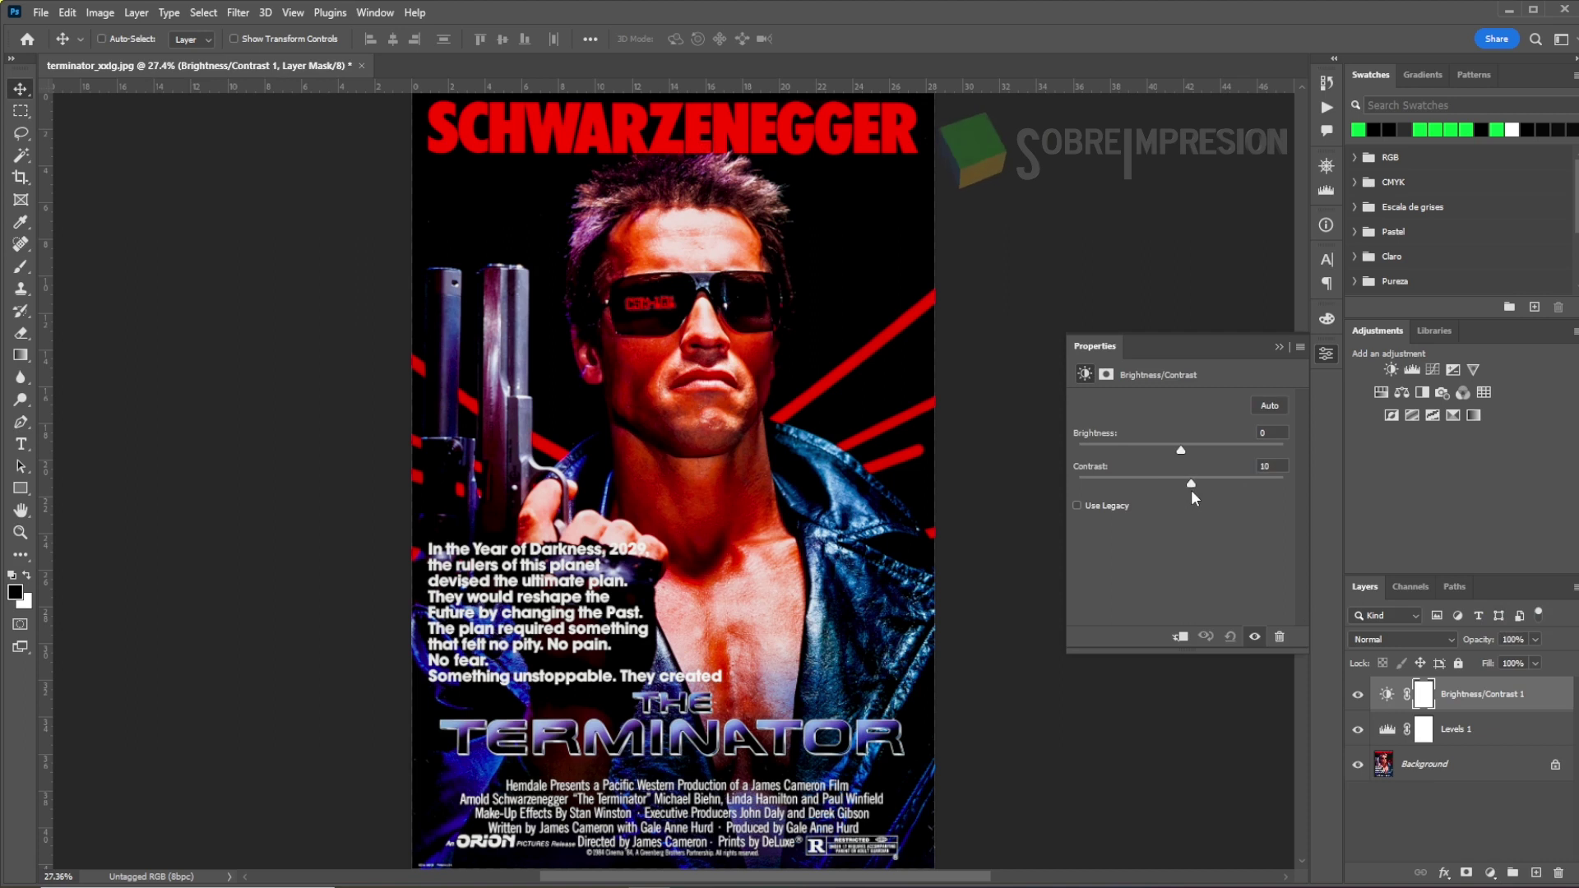
pyautogui.moveTo(1185, 487); pyautogui.dragTo(1187, 490)
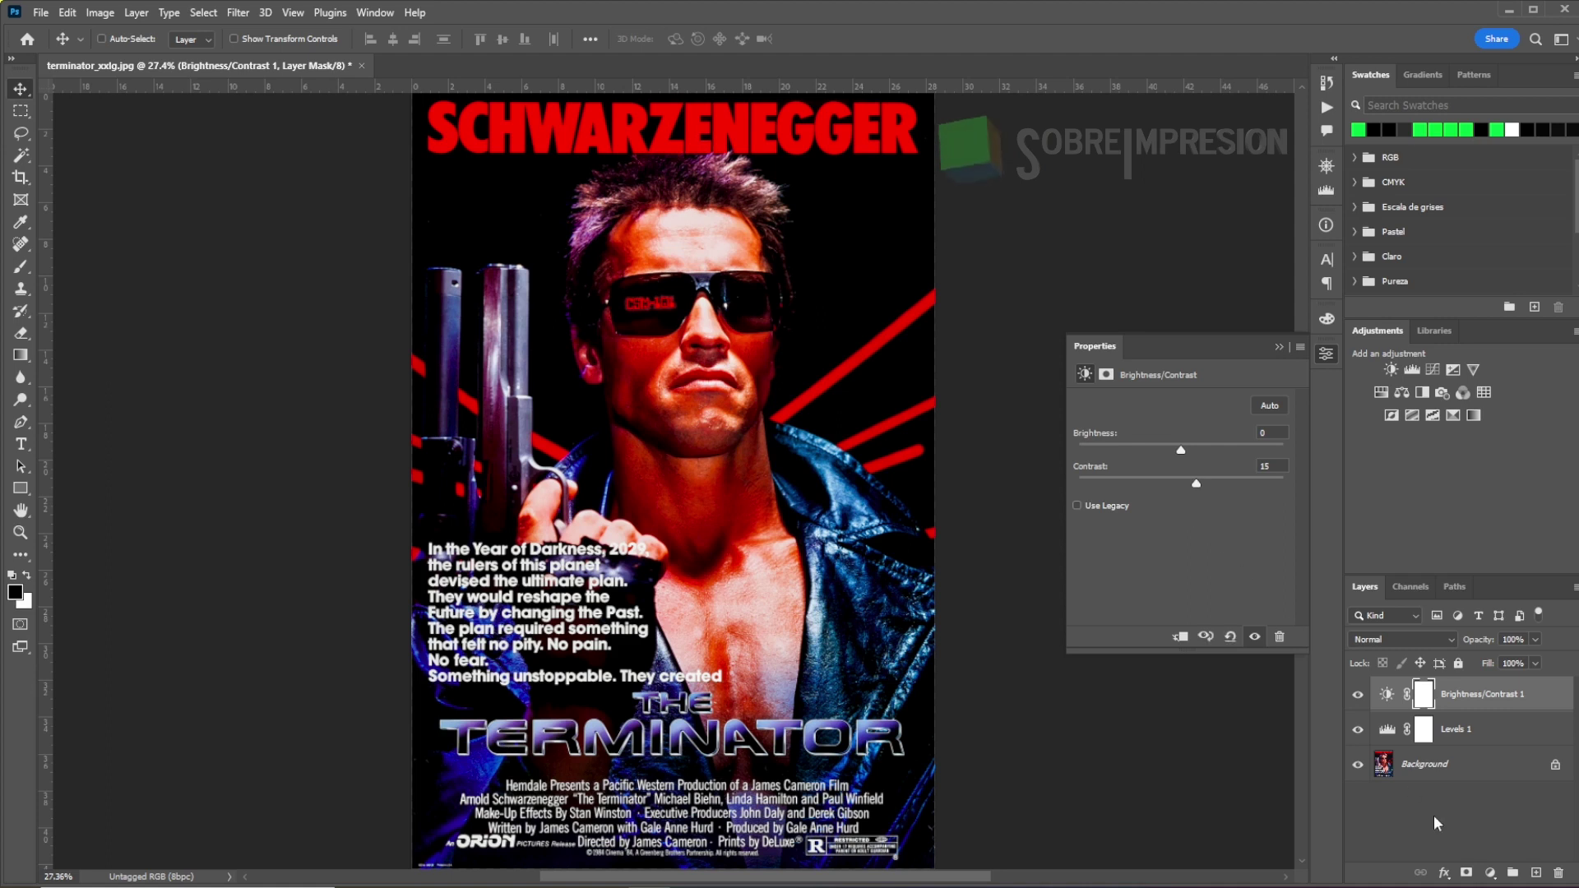
pyautogui.click(1489, 877)
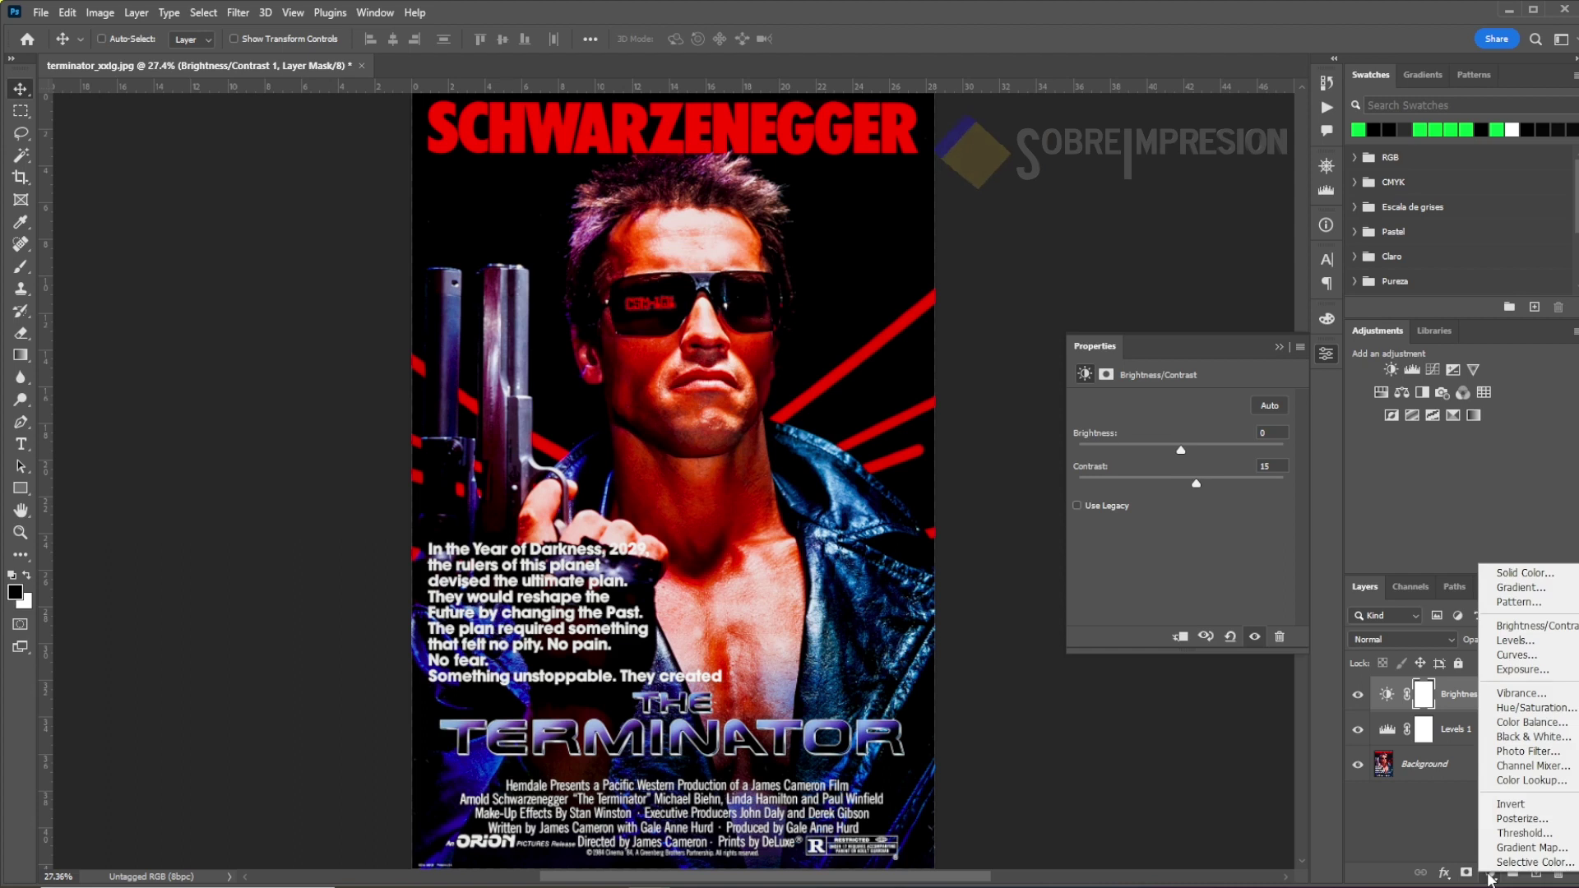
# - Add a Hue/Saturation layer and slightly boost the reds by sampling the red title
pyautogui.click(1516, 710)
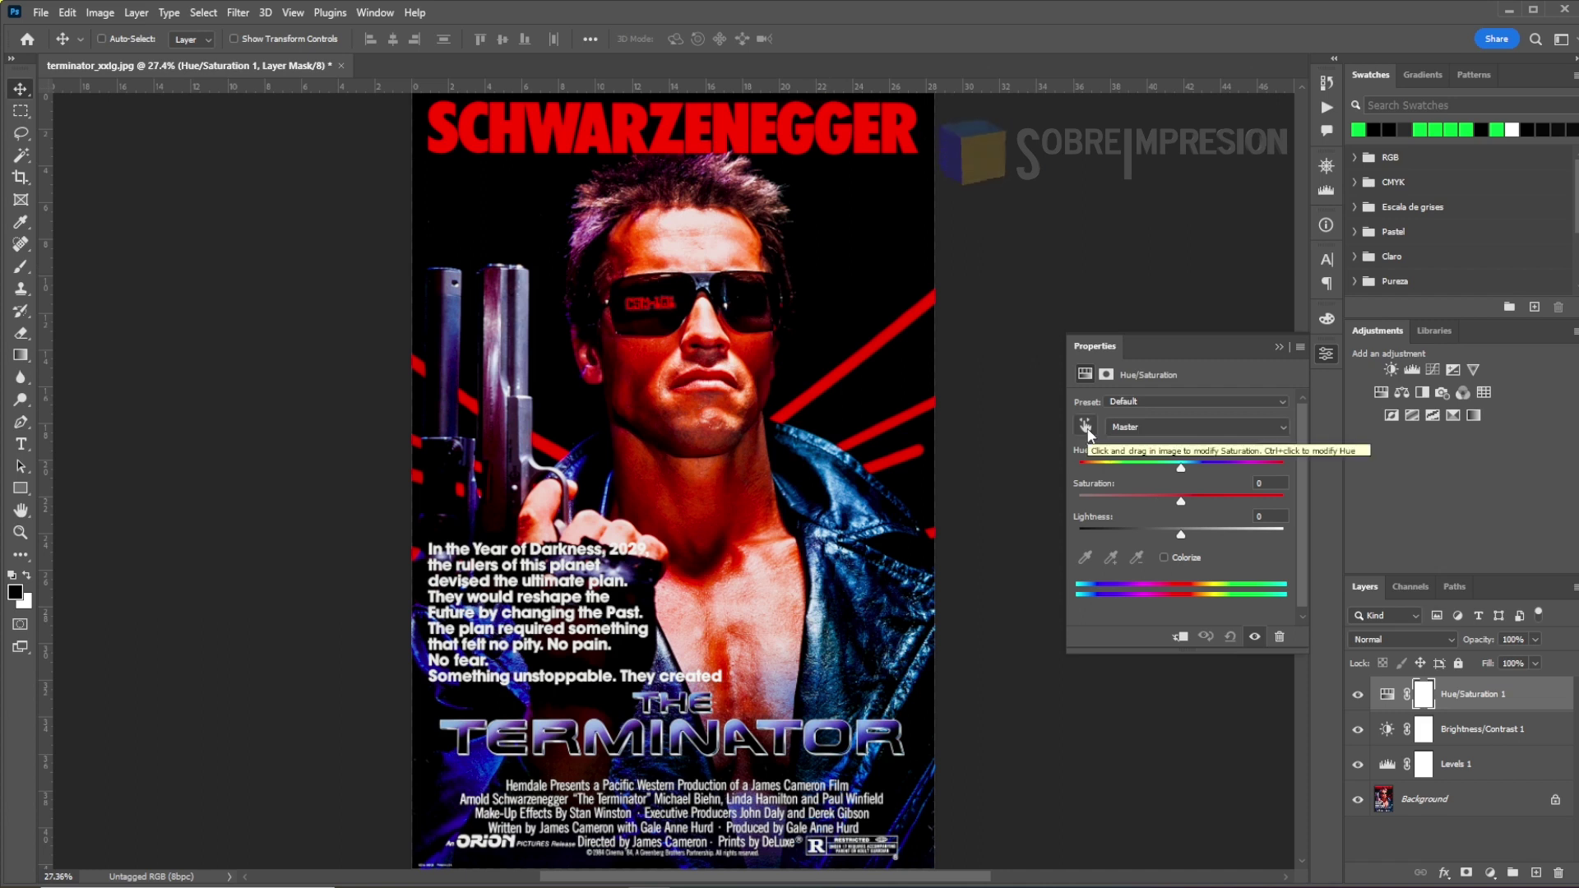
pyautogui.click(1086, 427)
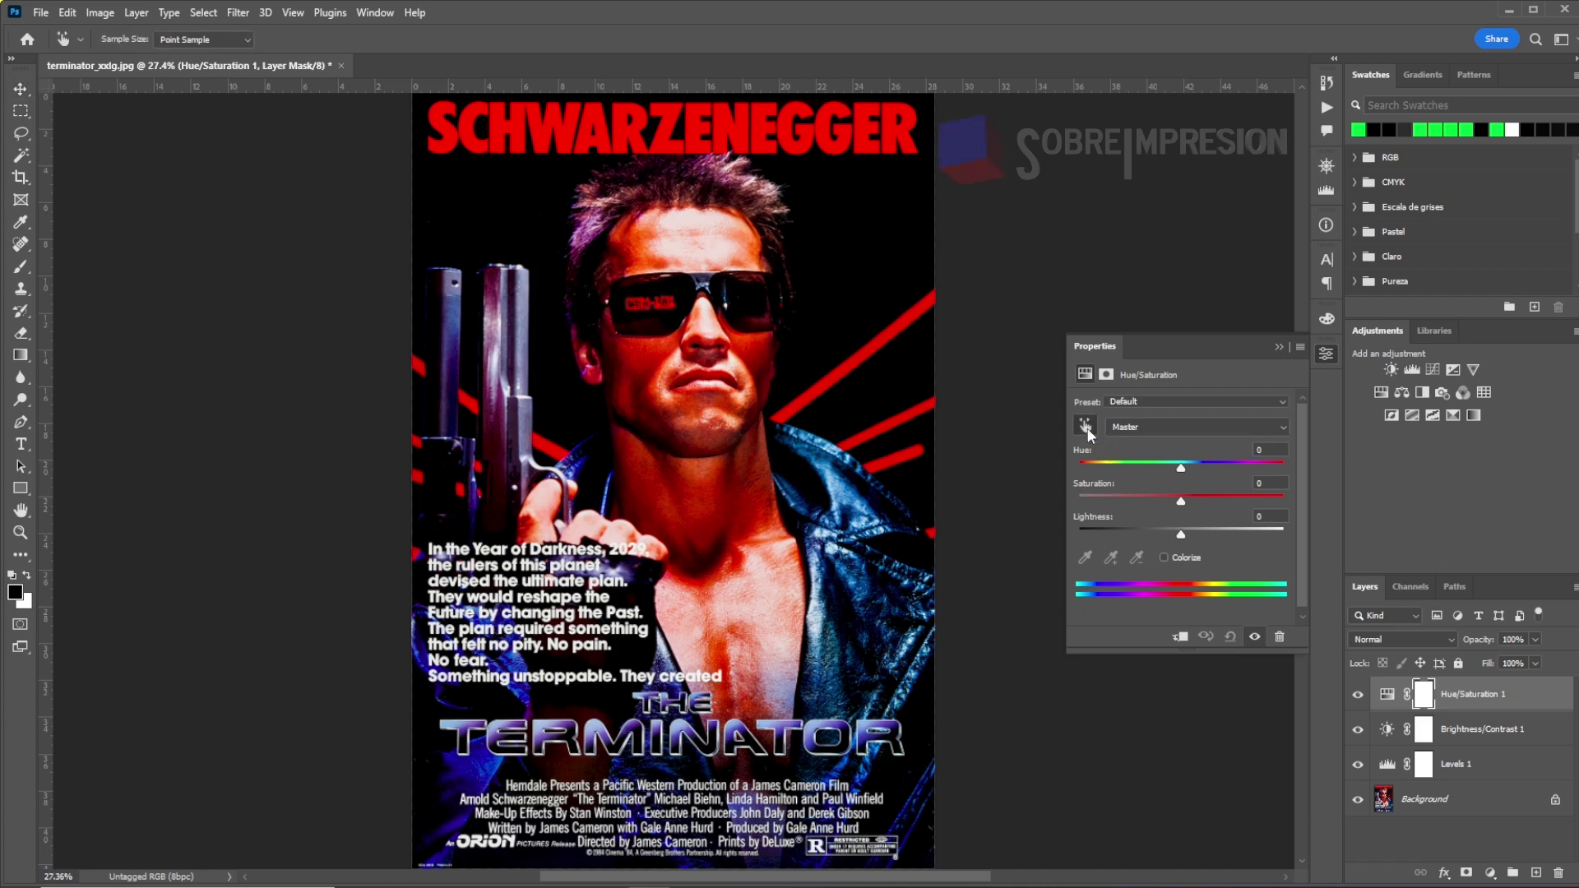
pyautogui.click(796, 145)
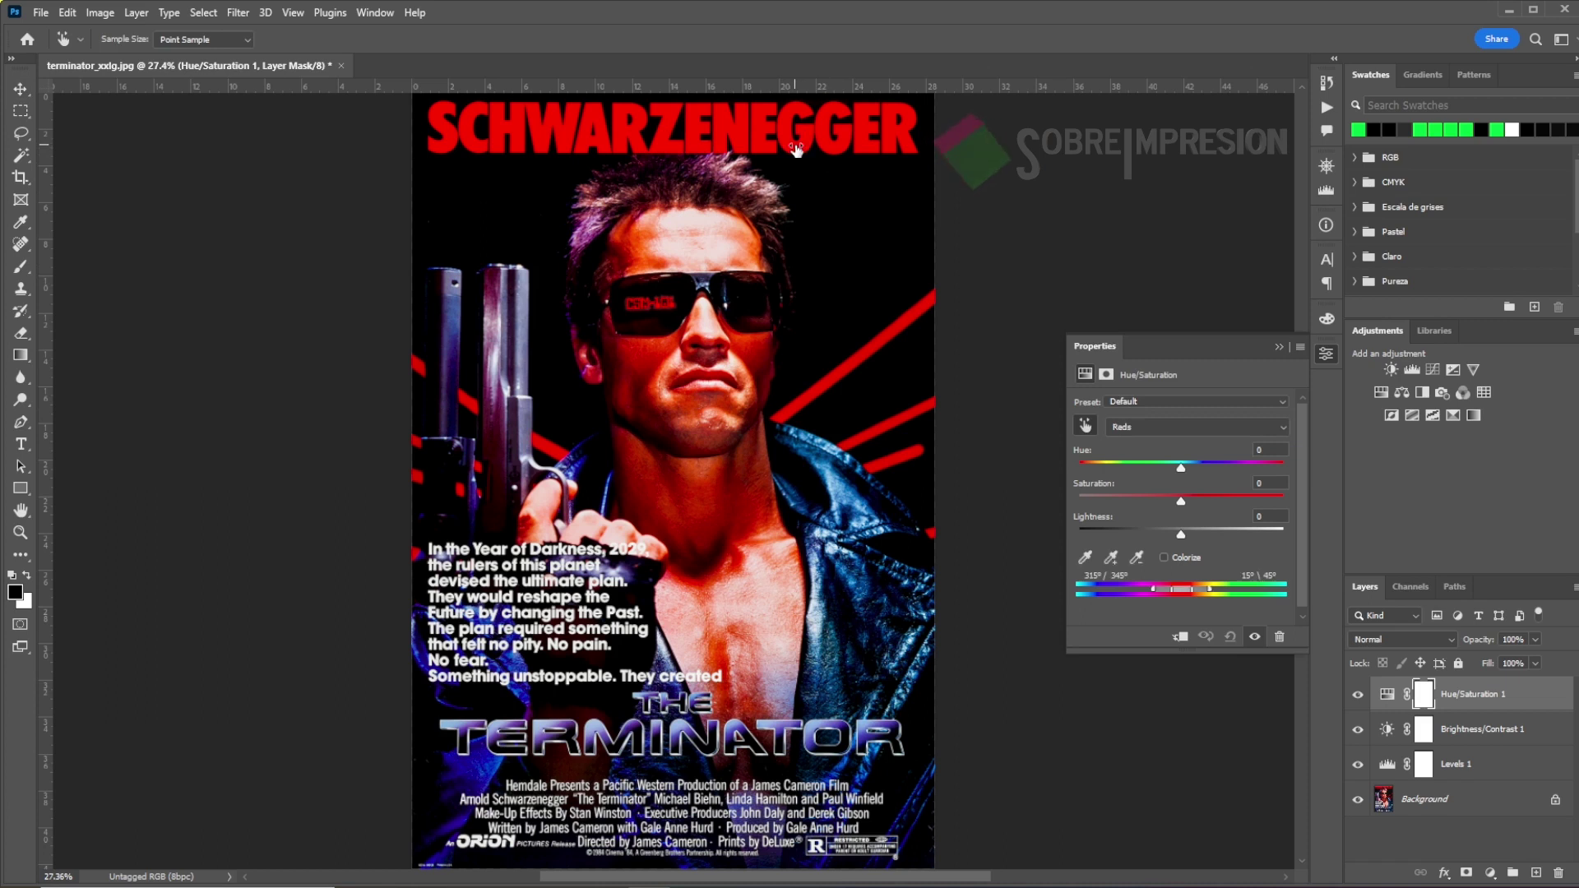
pyautogui.moveTo(796, 146)
pyautogui.mouseDown()
pyautogui.moveTo(814, 153)
pyautogui.moveTo(800, 155)
pyautogui.mouseUp()
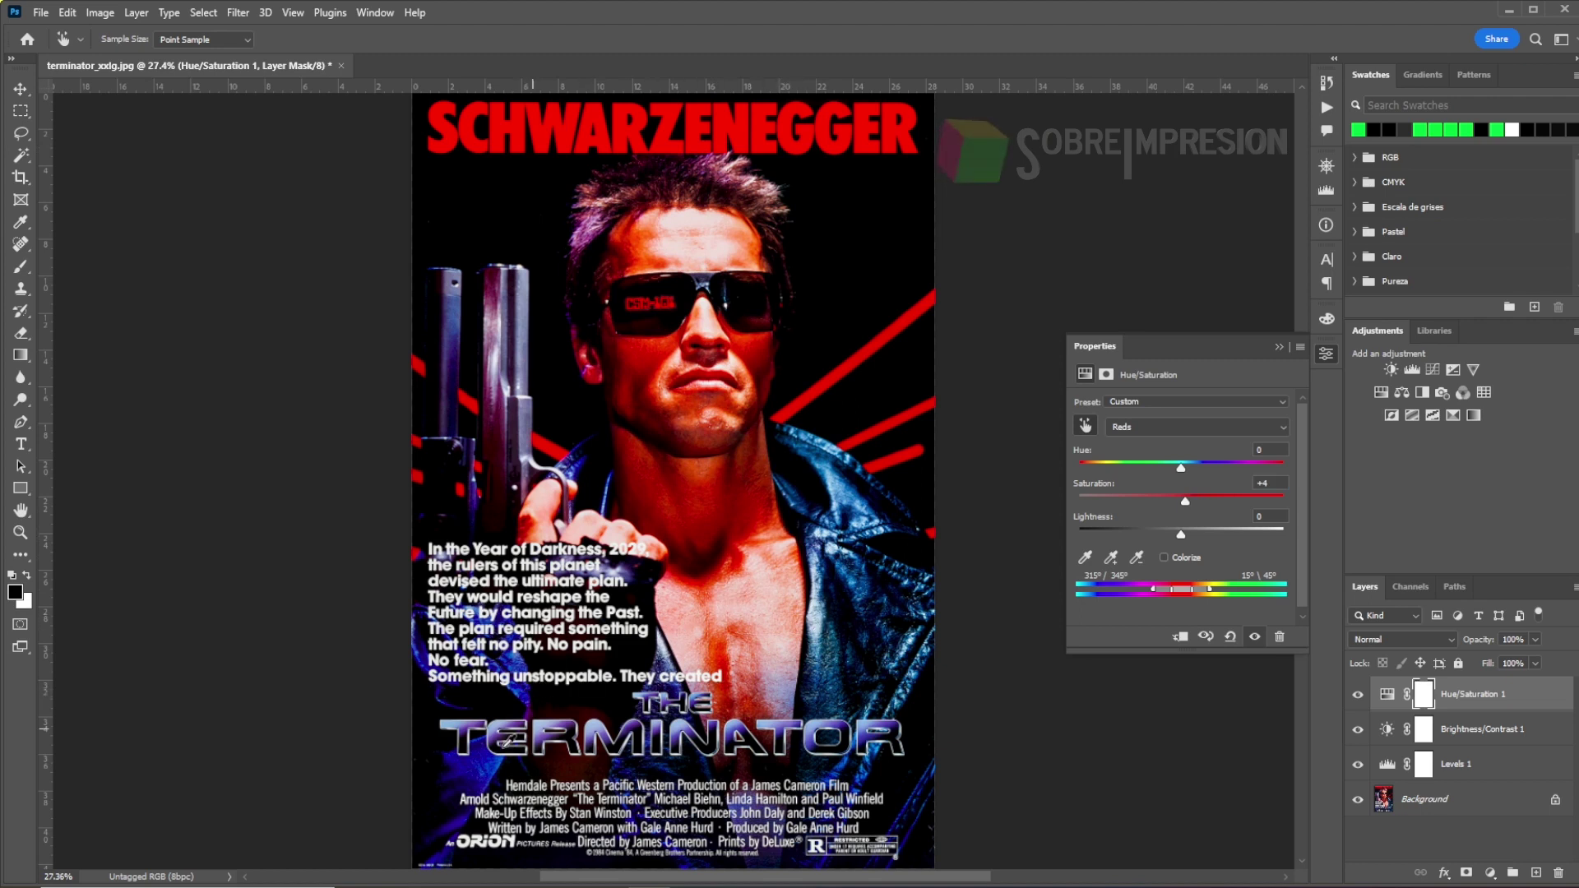
# - Set the Cyans range to hue +13, saturation +21, lightness -17
pyautogui.click(498, 761)
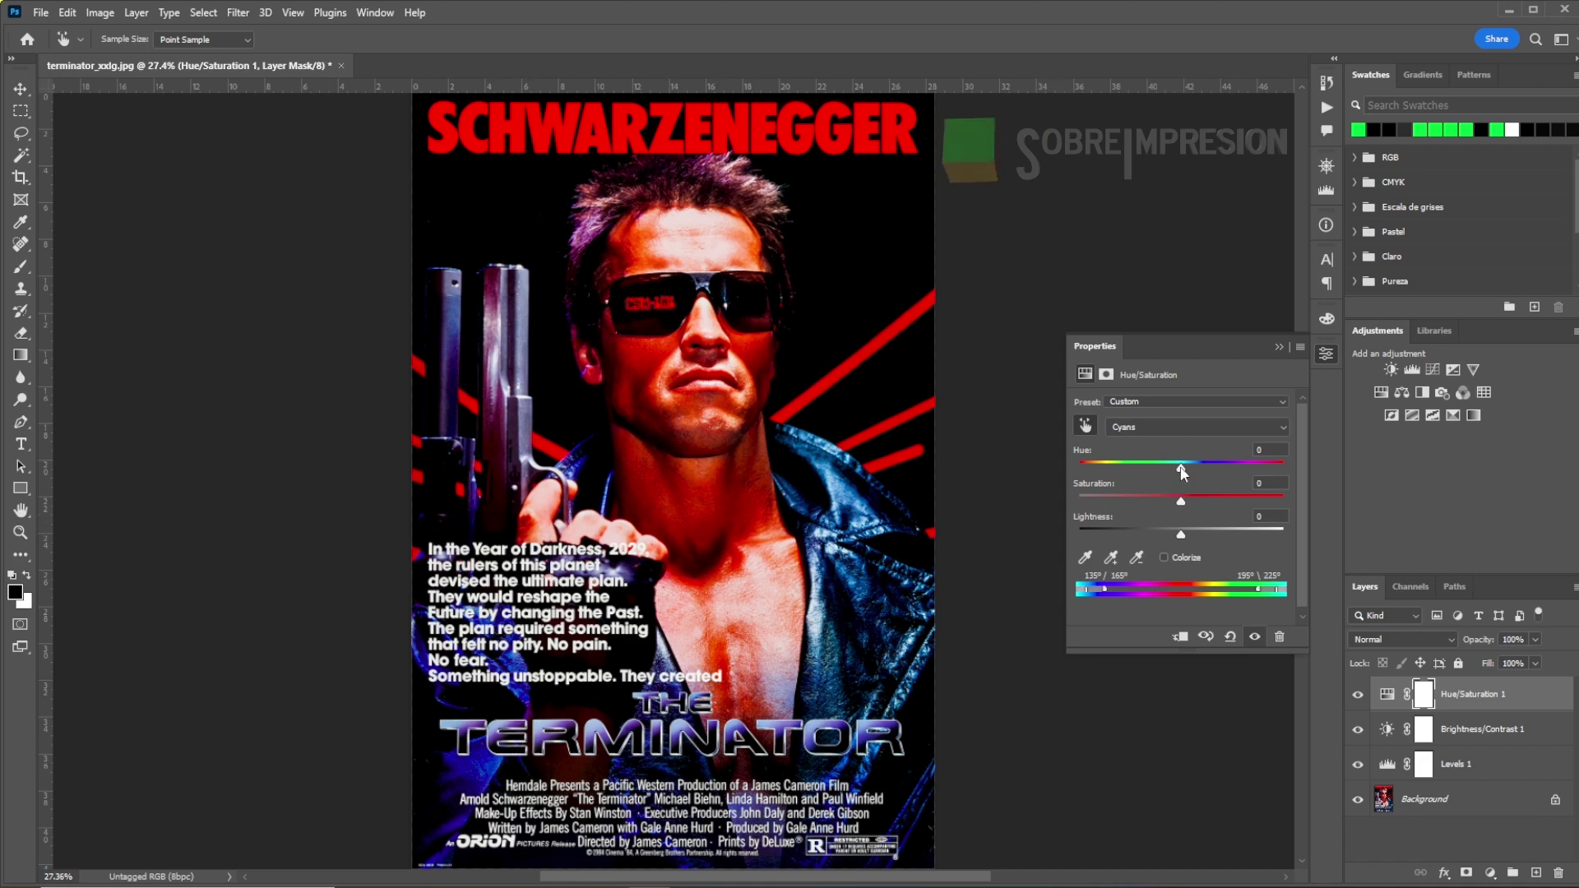
pyautogui.moveTo(1185, 466); pyautogui.dragTo(1192, 465)
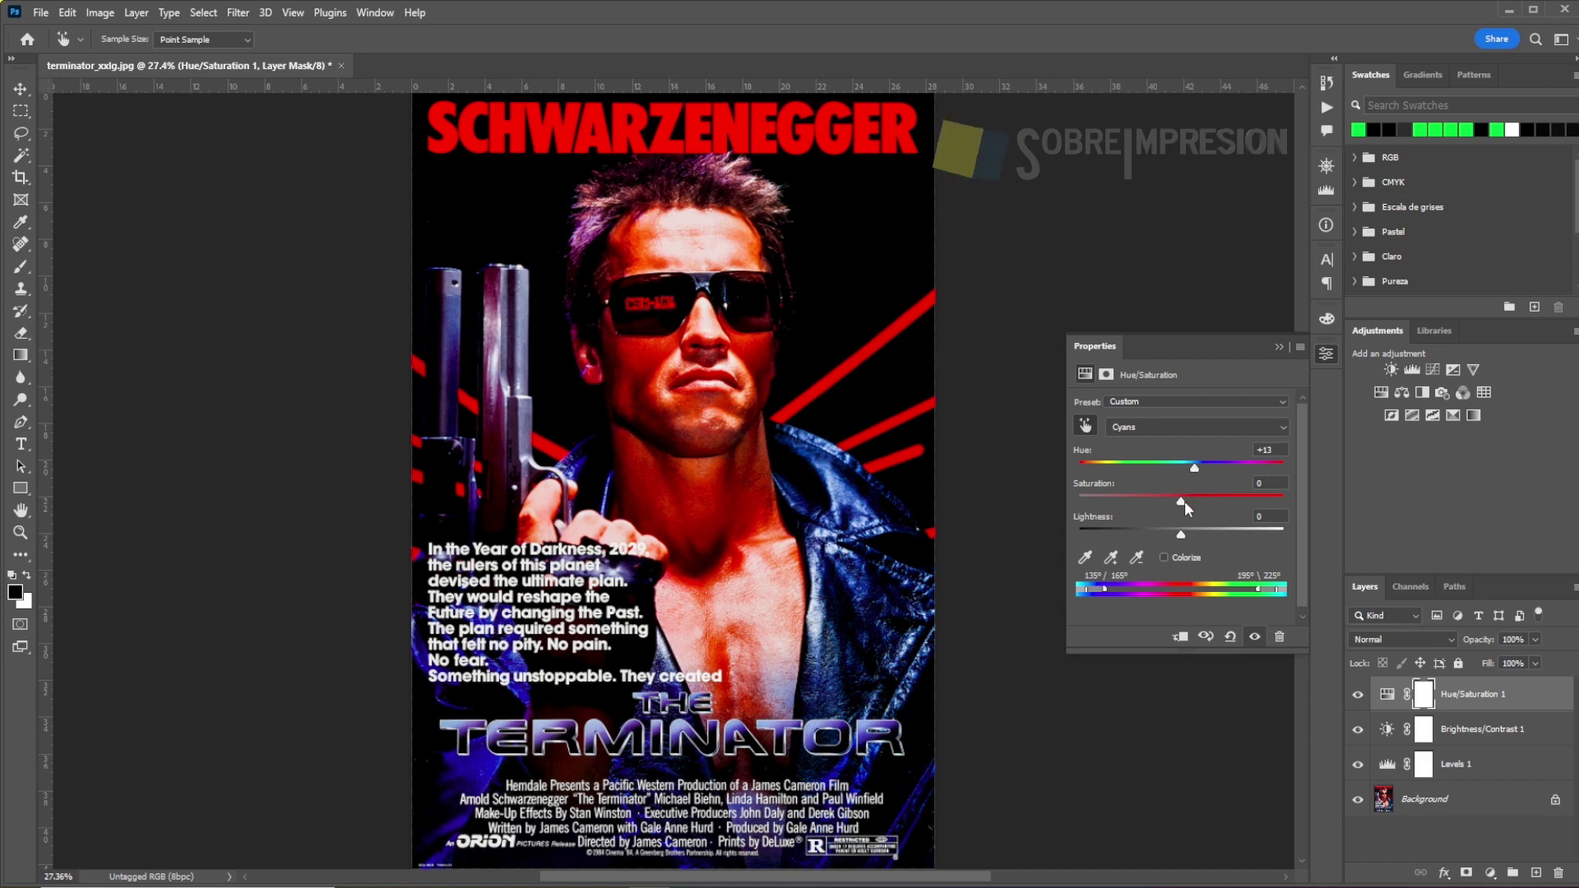
pyautogui.moveTo(1181, 501); pyautogui.dragTo(1202, 500)
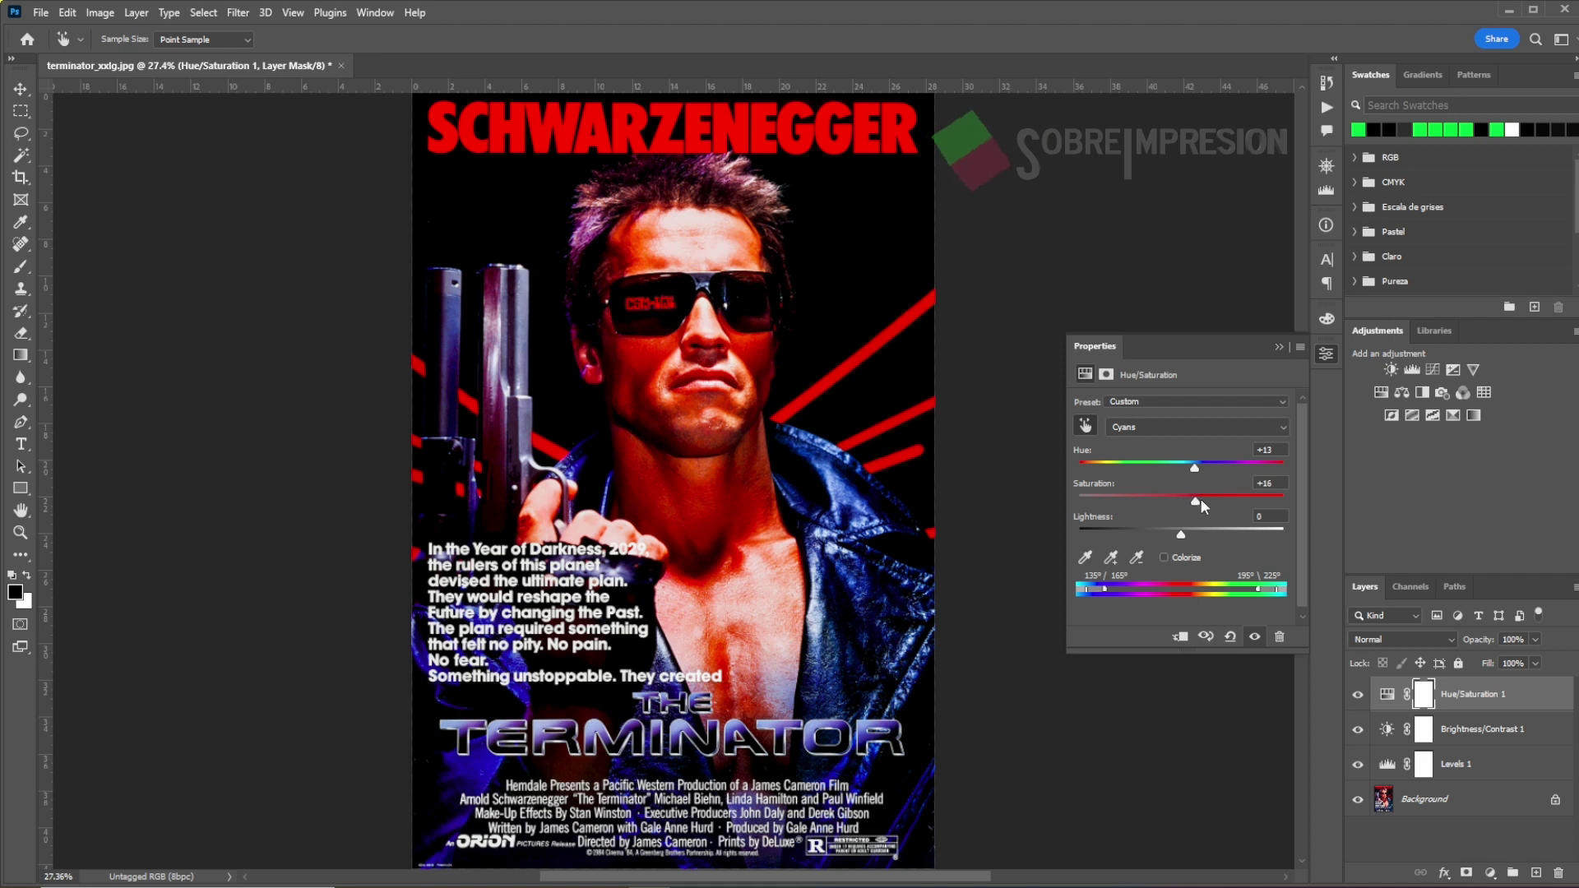
pyautogui.moveTo(1183, 533); pyautogui.dragTo(1172, 535)
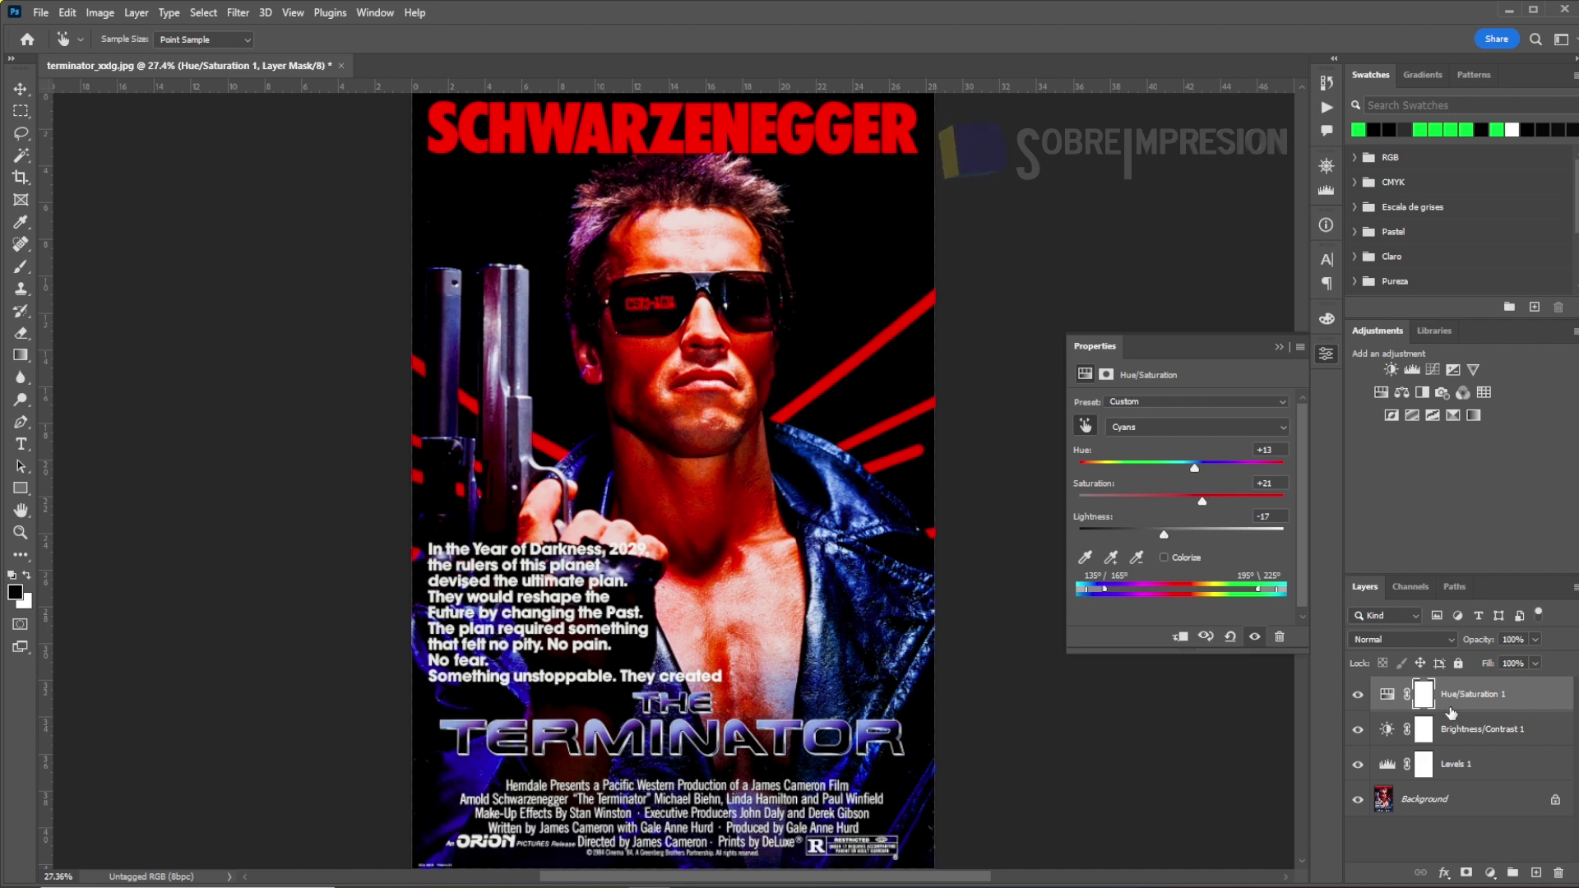
pyautogui.click(1326, 354)
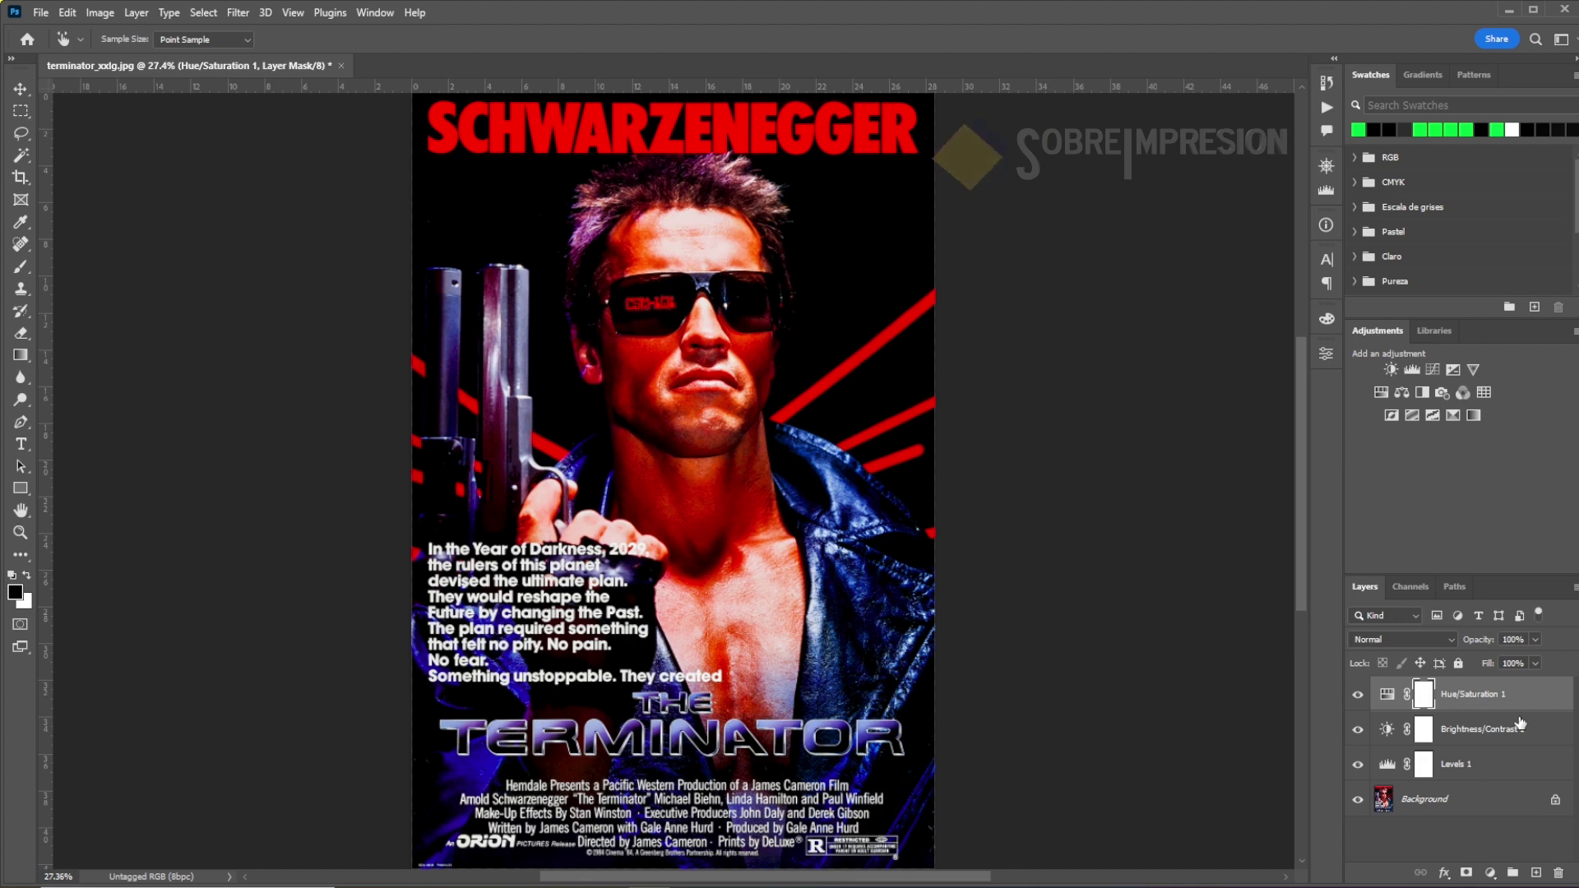
# - Flatten the Terminator poster, convert it to Multichannel, and split it into Cyan, Magenta and Yellow documents
pyautogui.click(1575, 589)
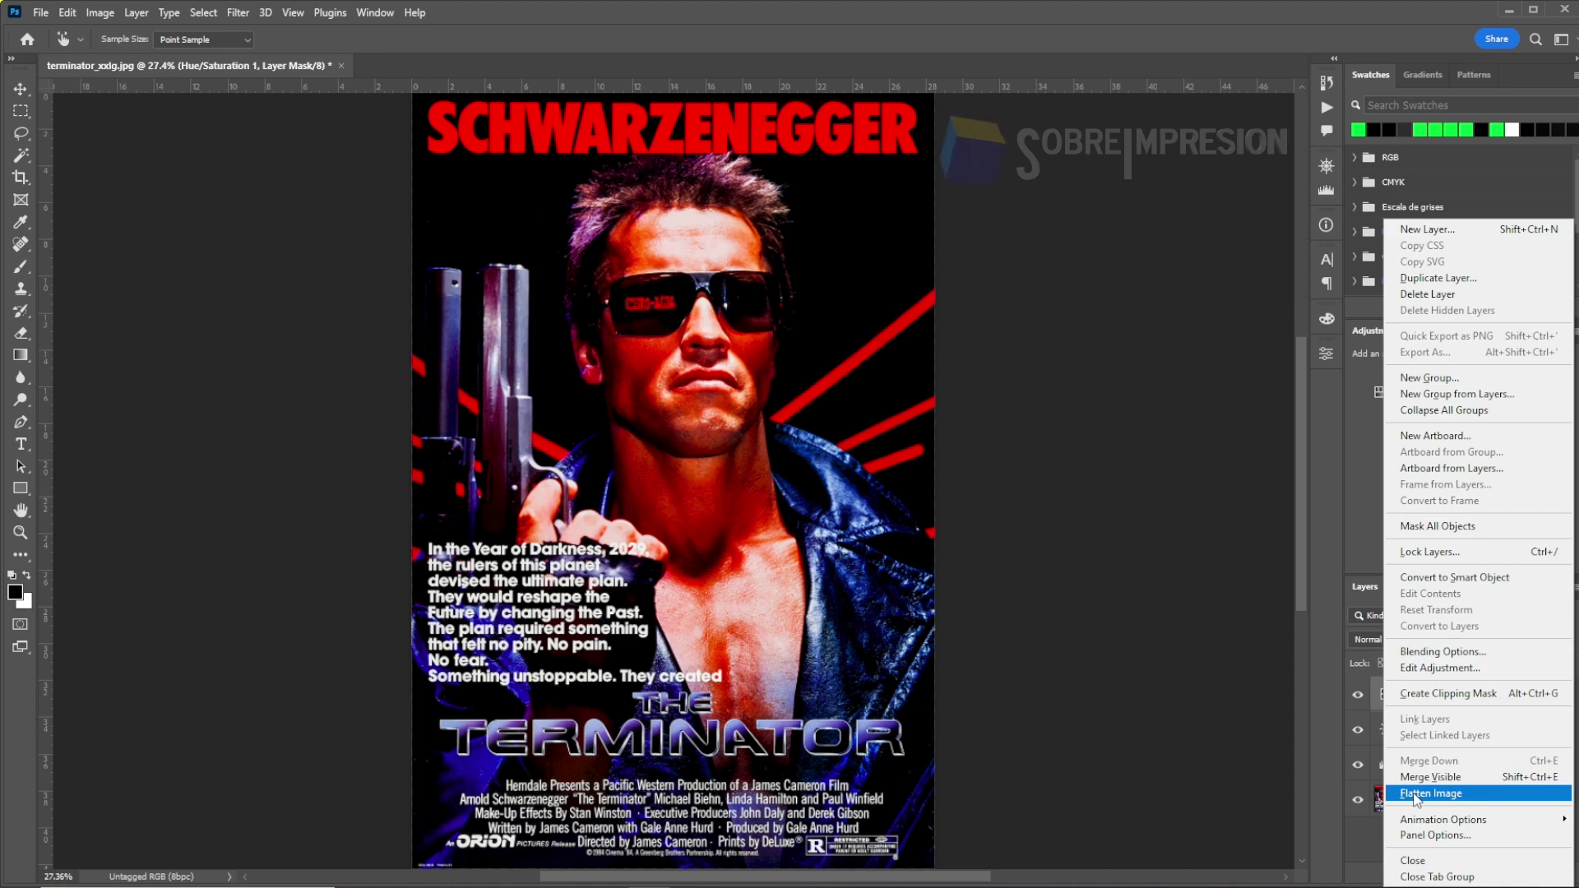
pyautogui.click(1417, 798)
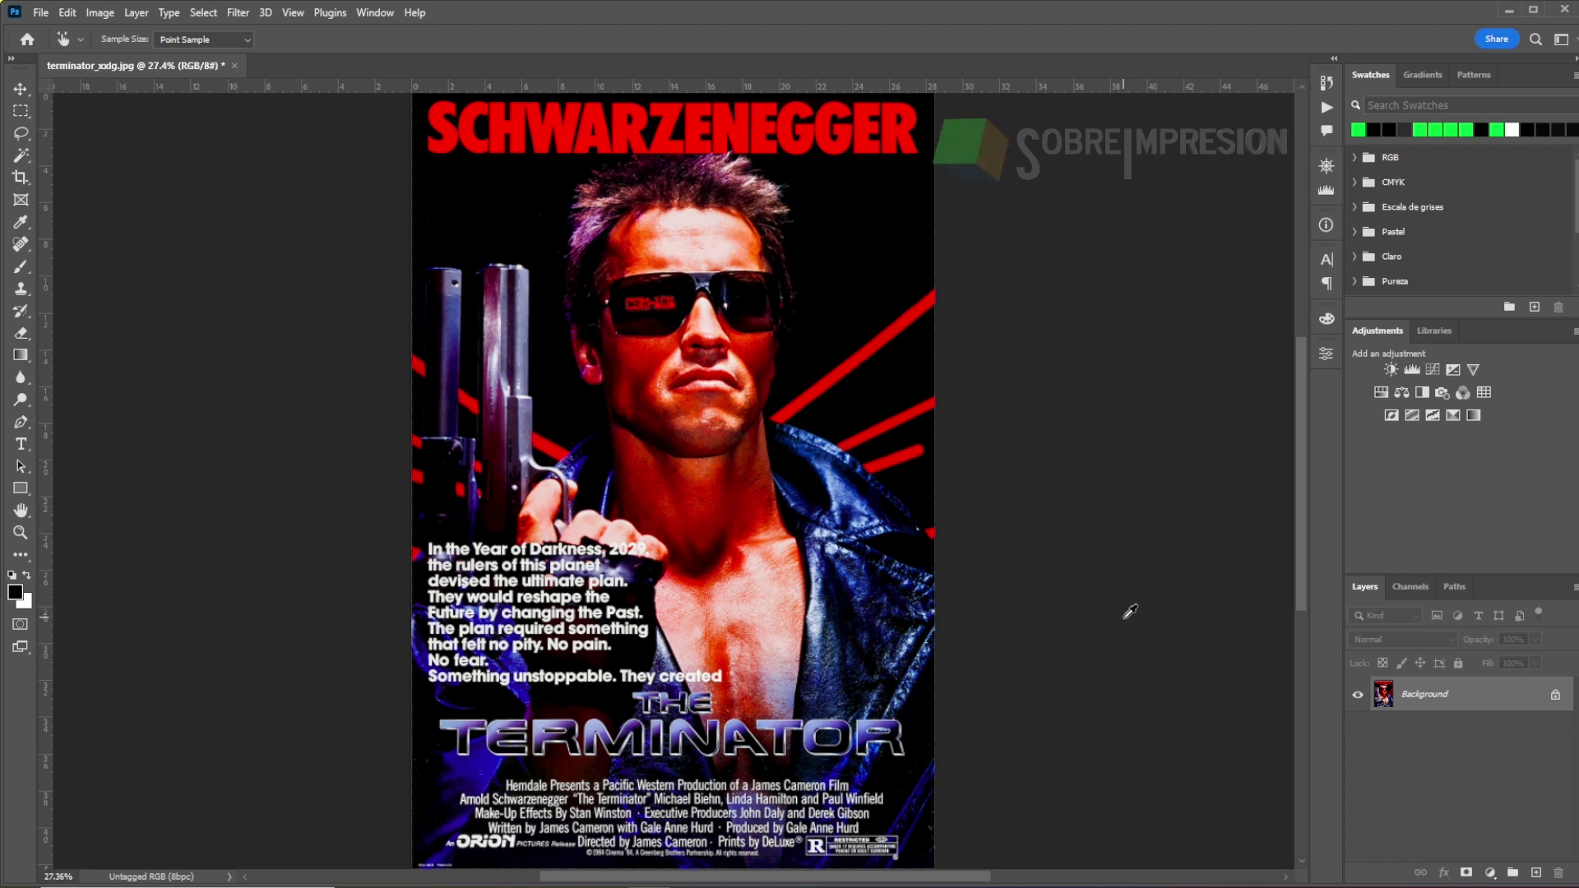
pyautogui.click(100, 13)
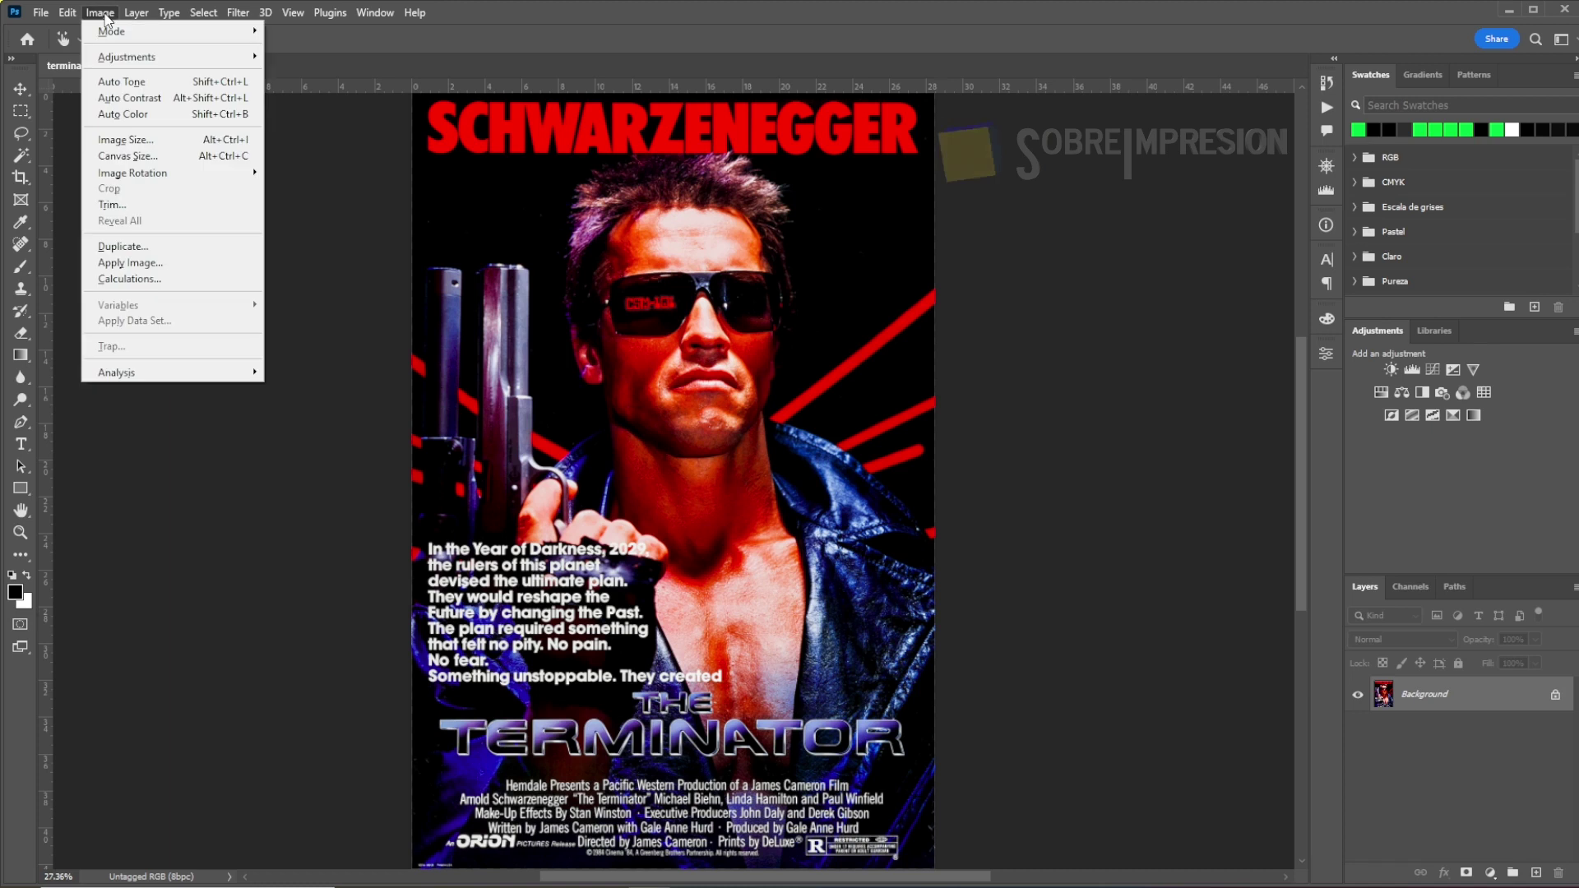
pyautogui.moveTo(111, 31)
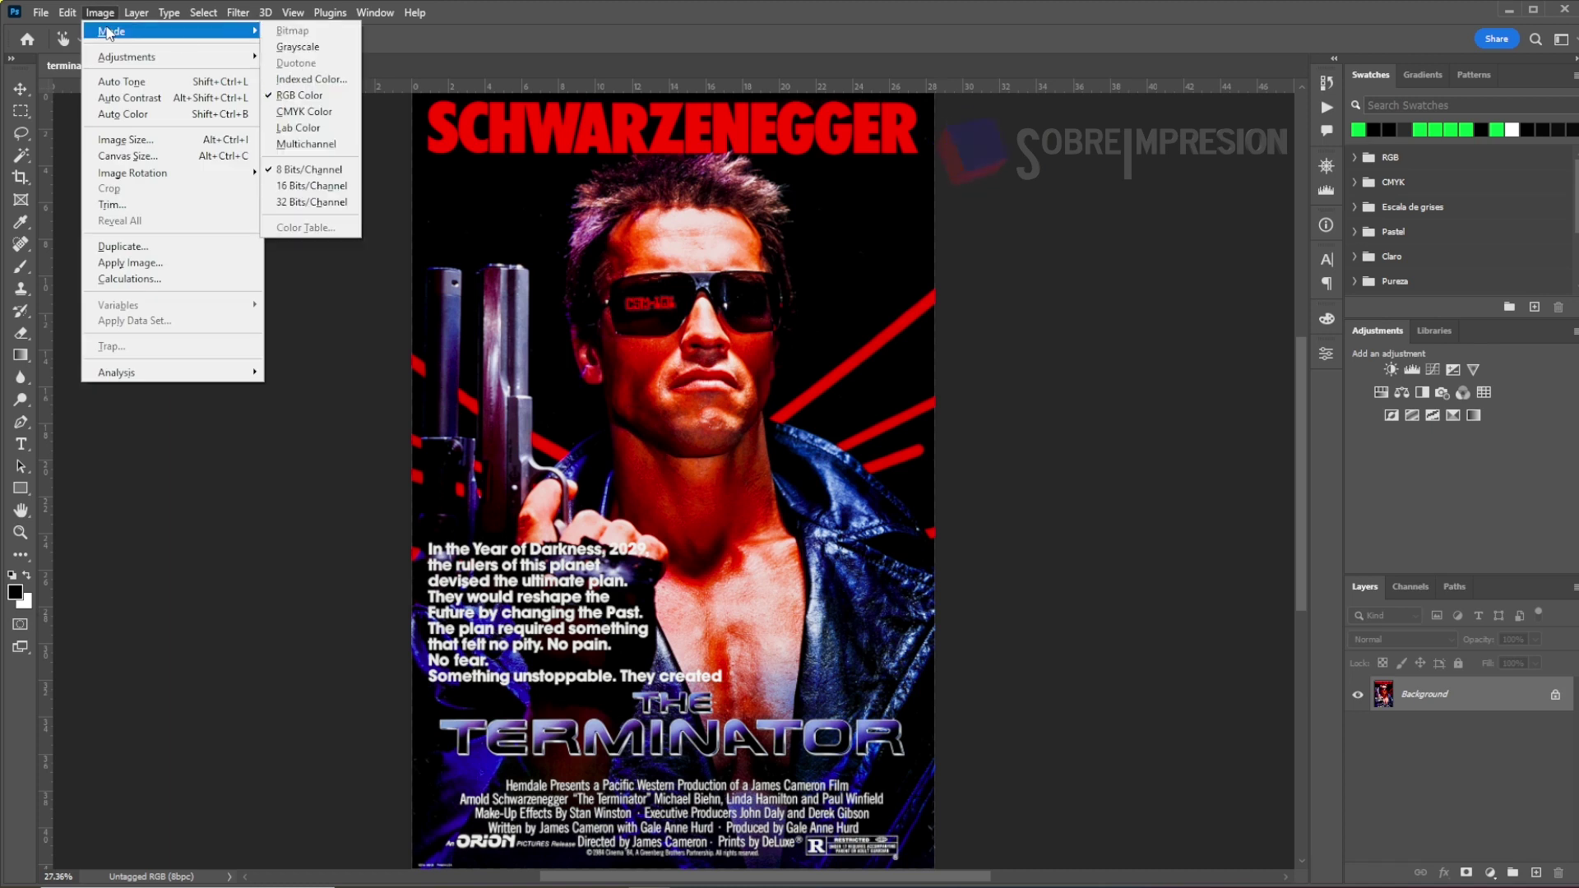
pyautogui.click(306, 143)
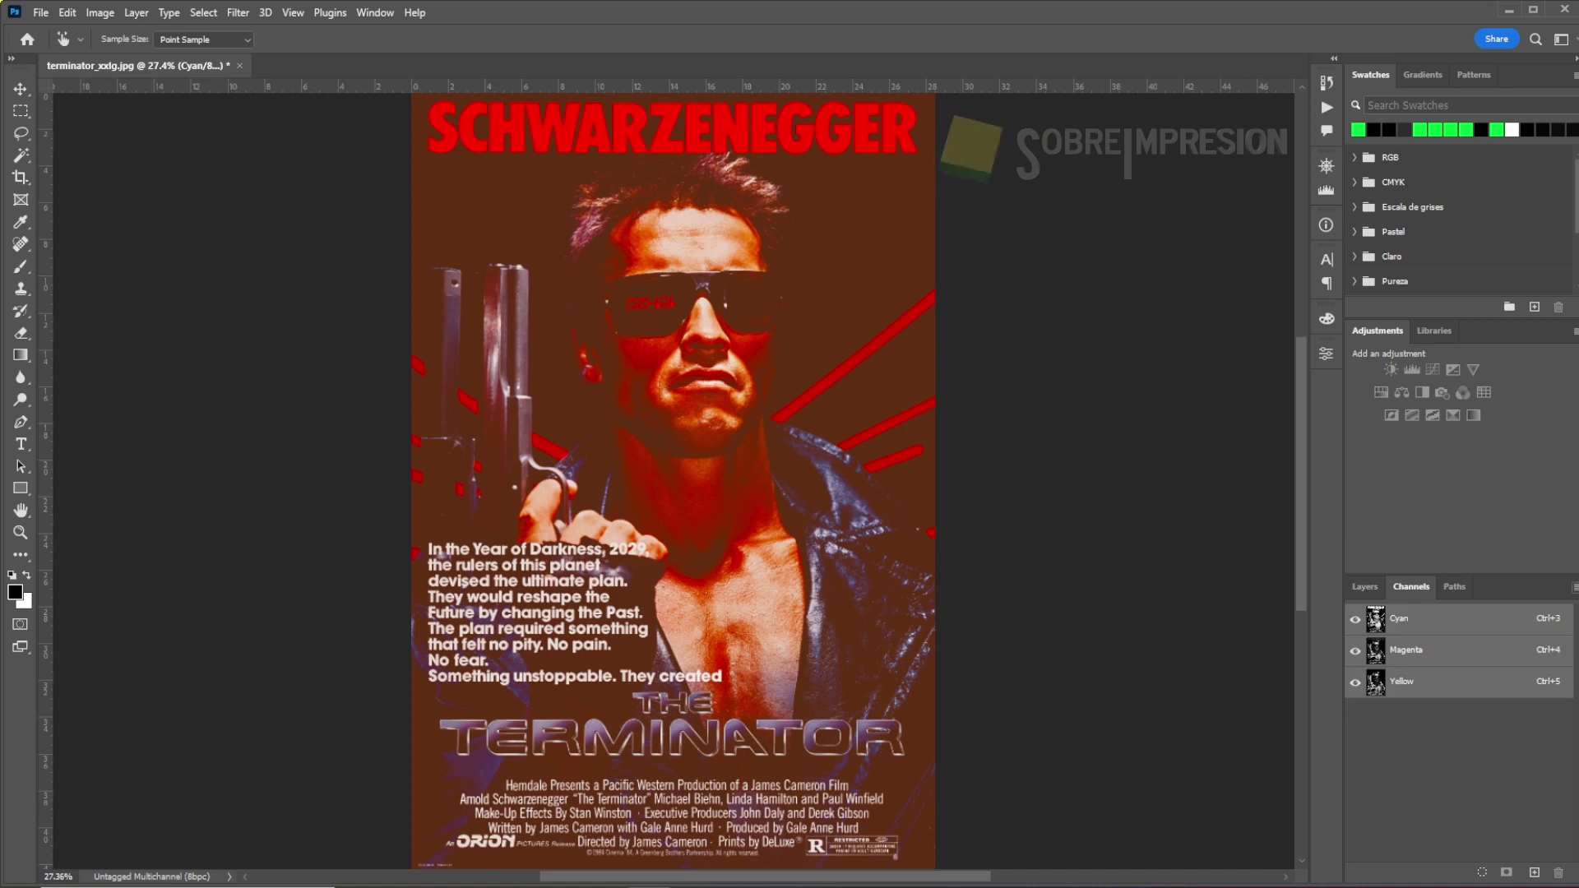
pyautogui.click(1574, 586)
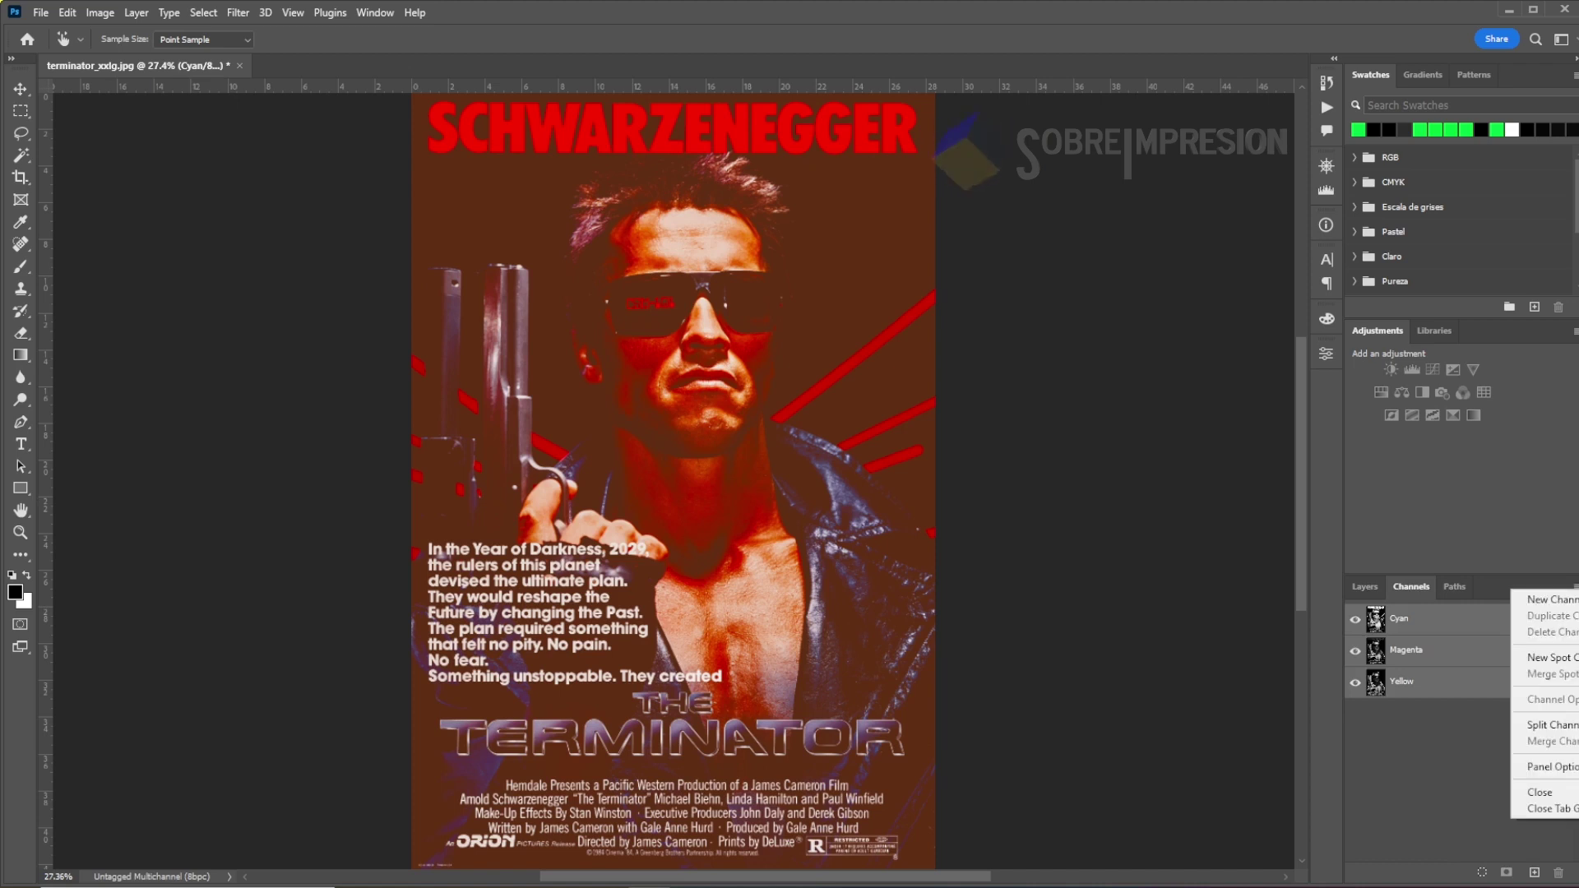
pyautogui.click(1551, 724)
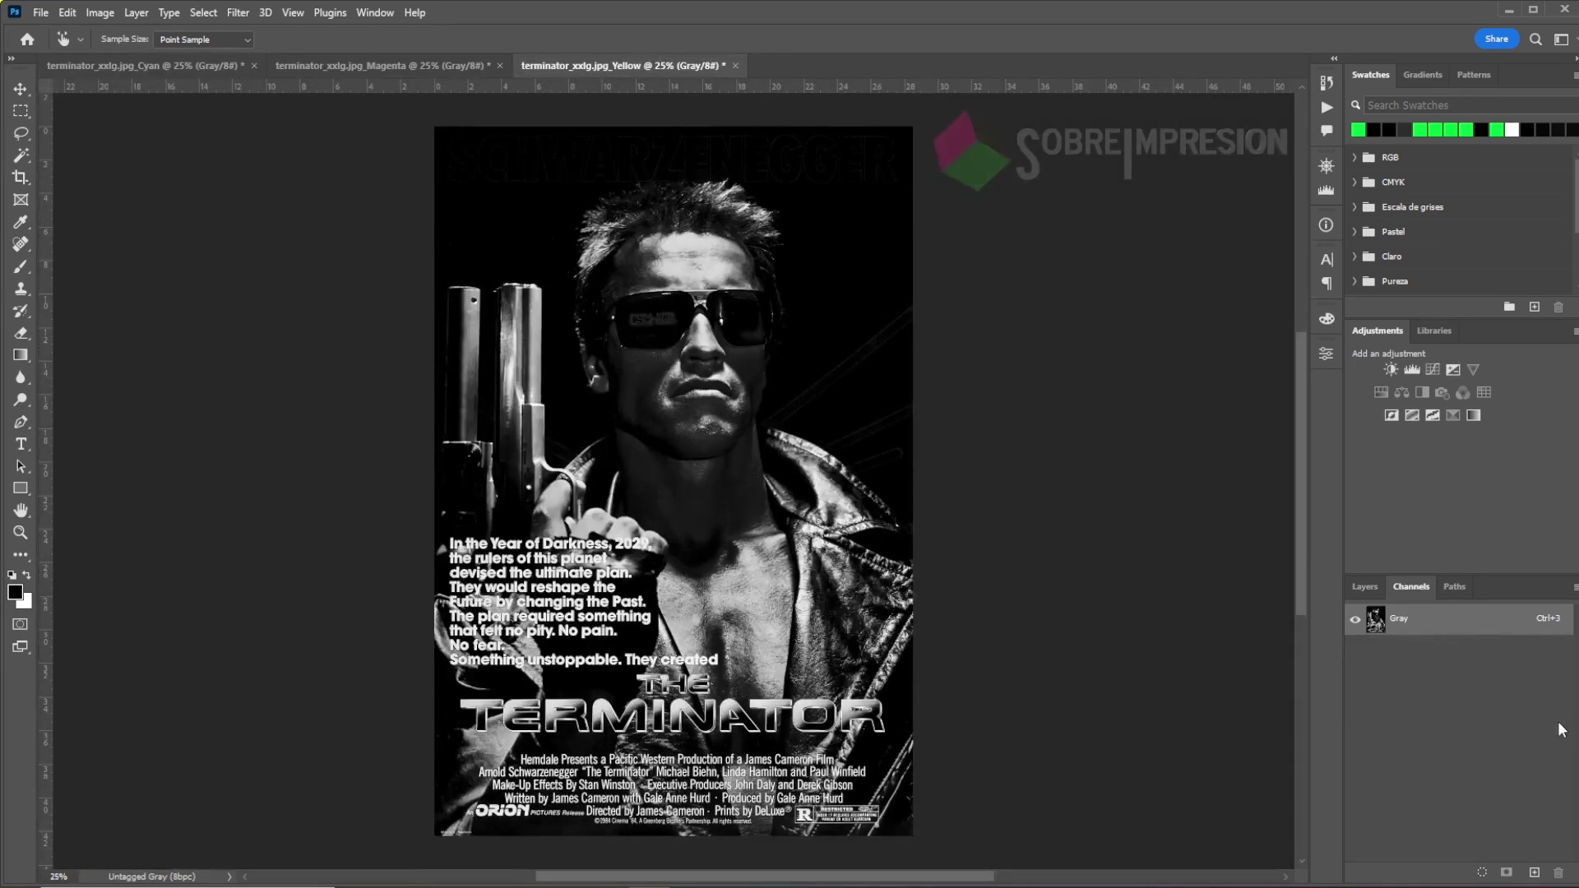
# - Halftone the Cyan document as a 300 ppi, 40 lpi, 22.5° ellipse bitmap, then return it to grayscale
pyautogui.click(123, 71)
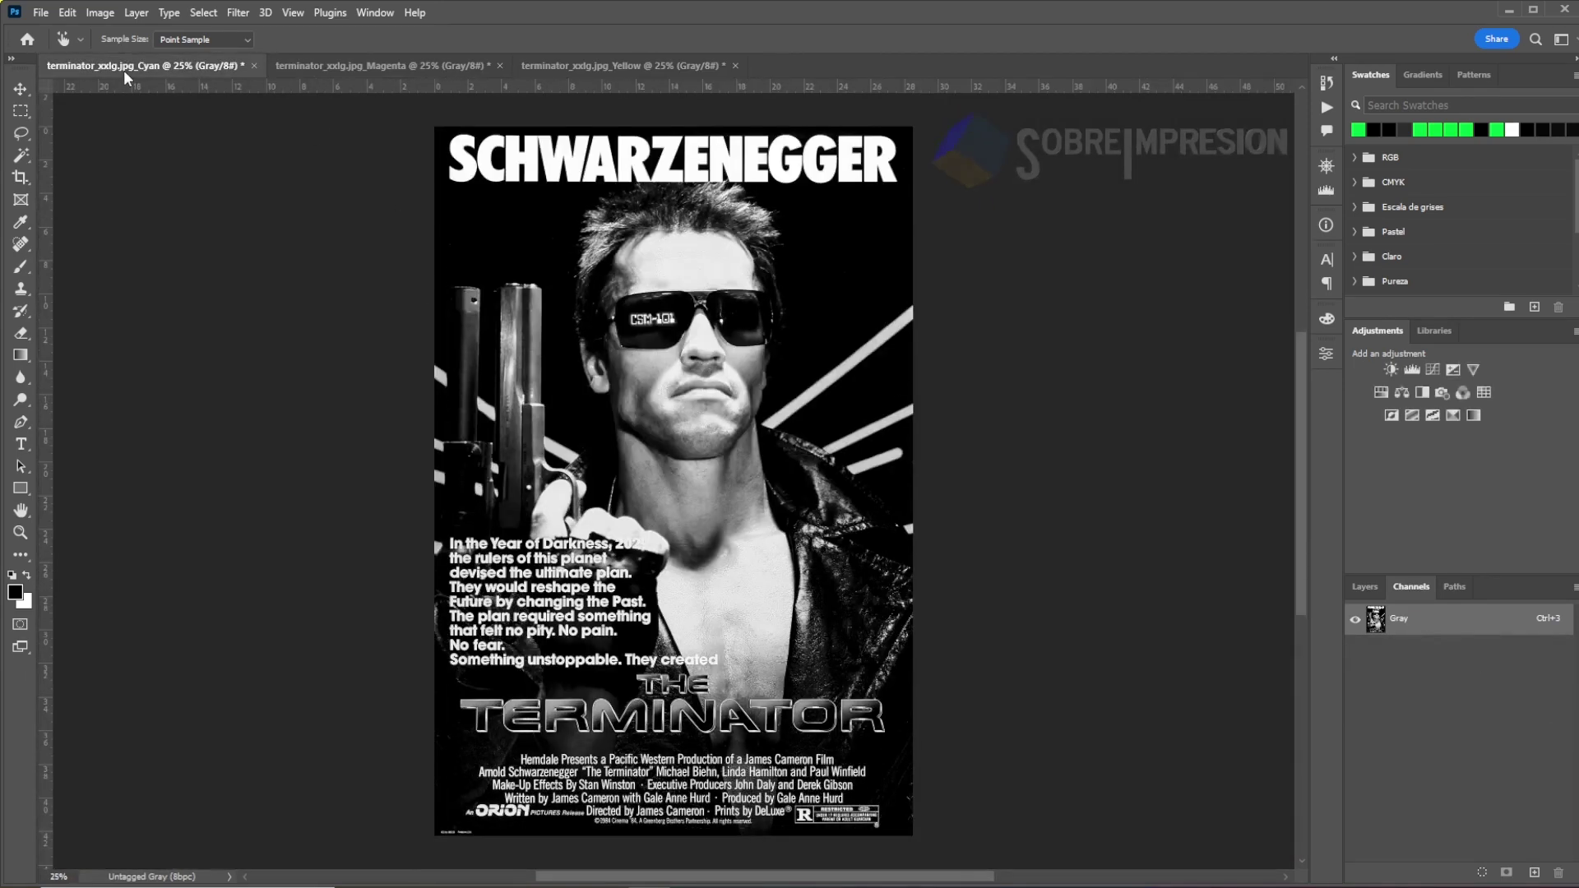
pyautogui.click(100, 12)
pyautogui.moveTo(113, 31)
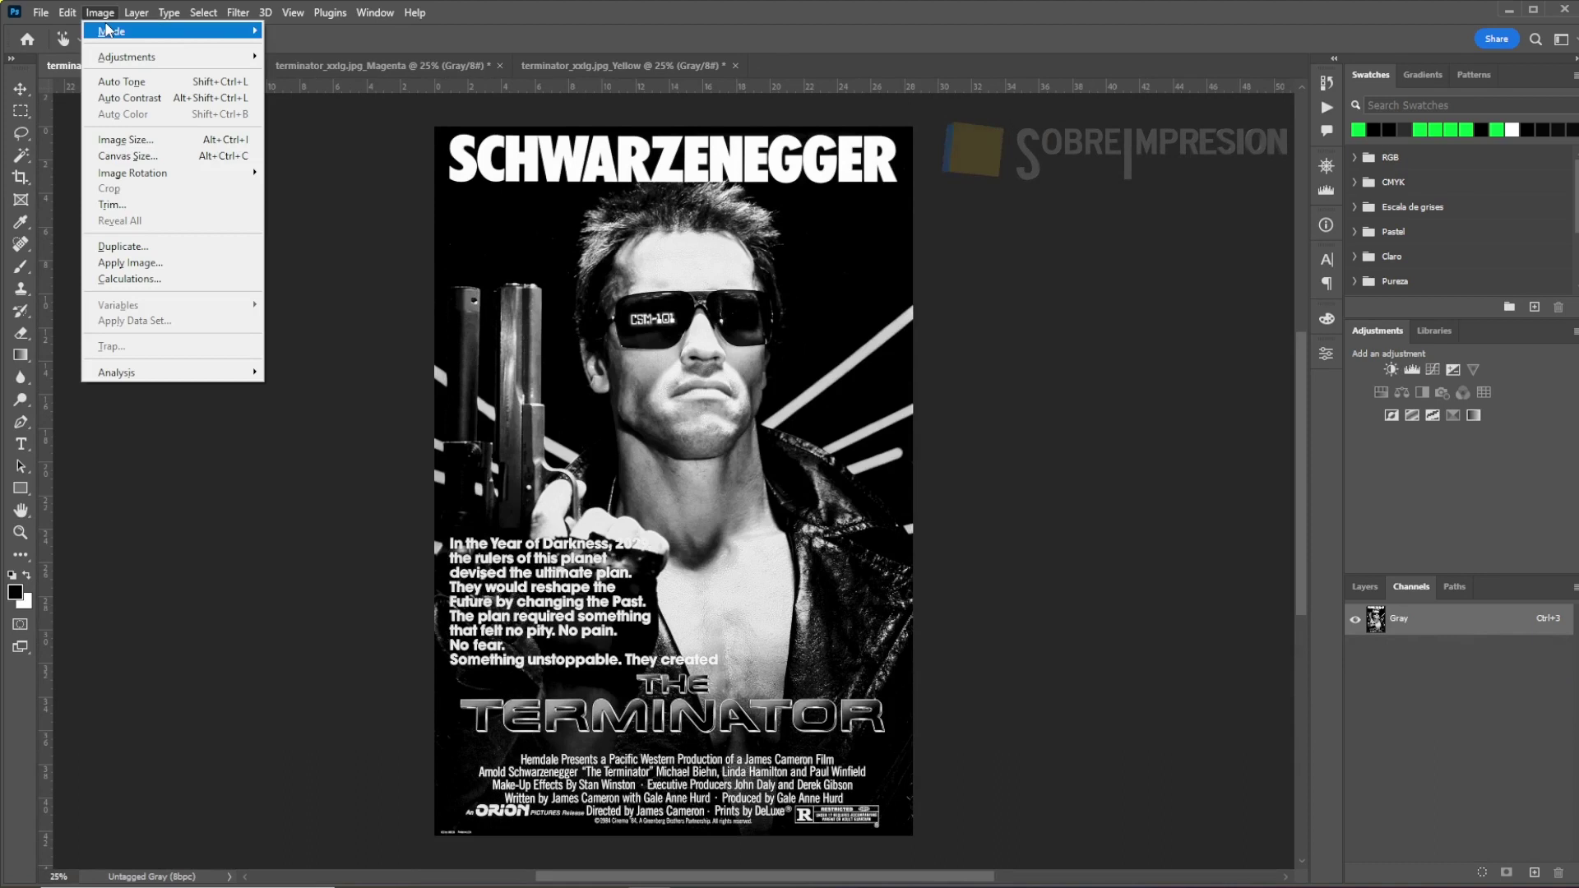
pyautogui.click(294, 31)
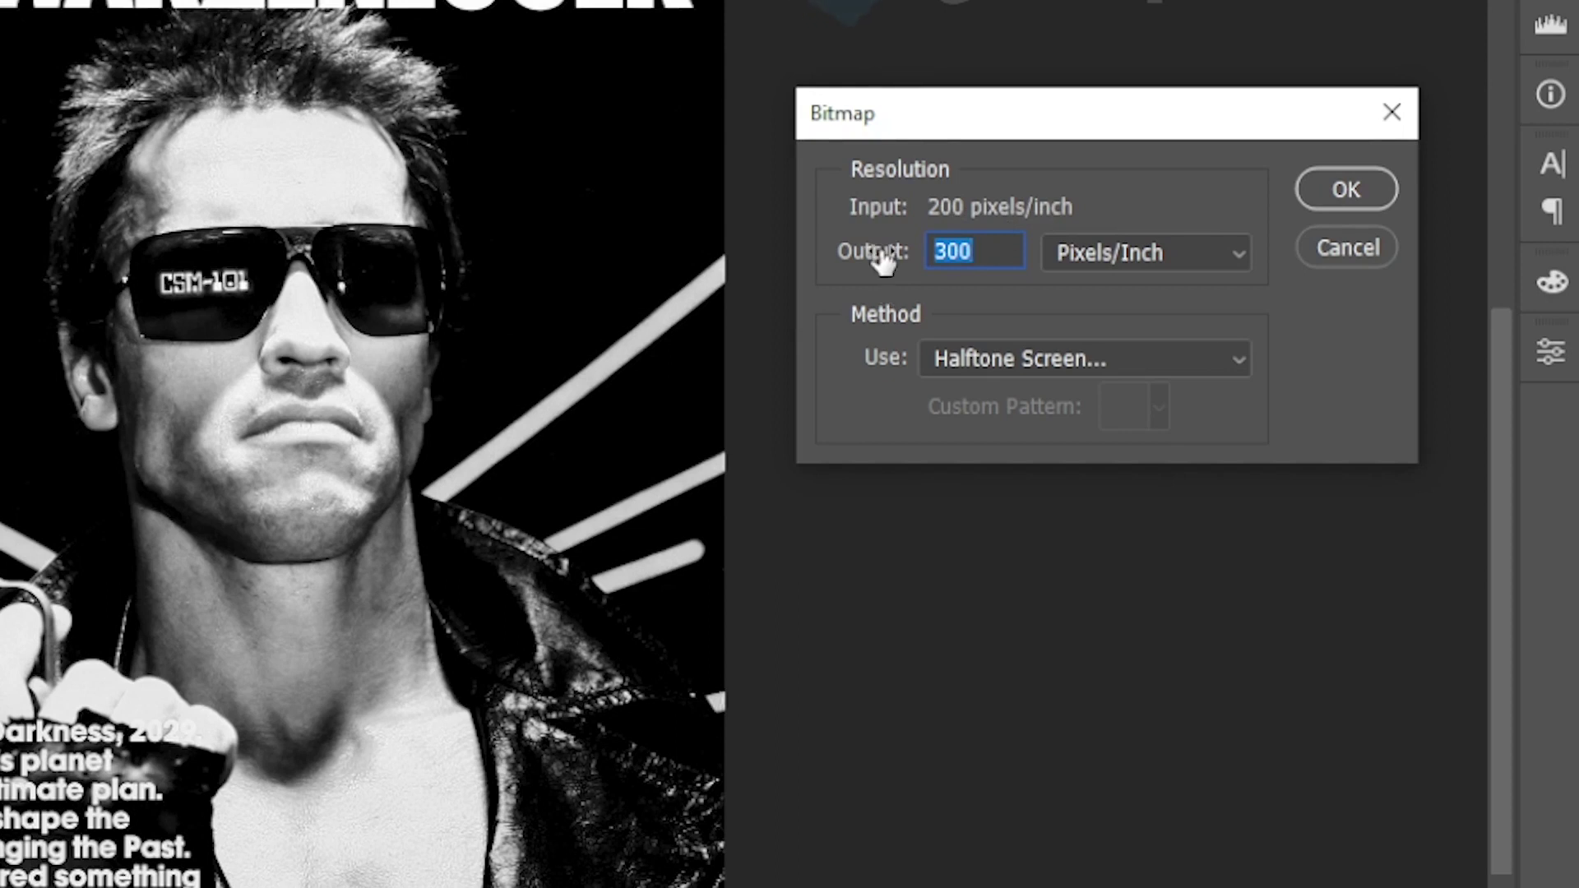
pyautogui.click(1347, 190)
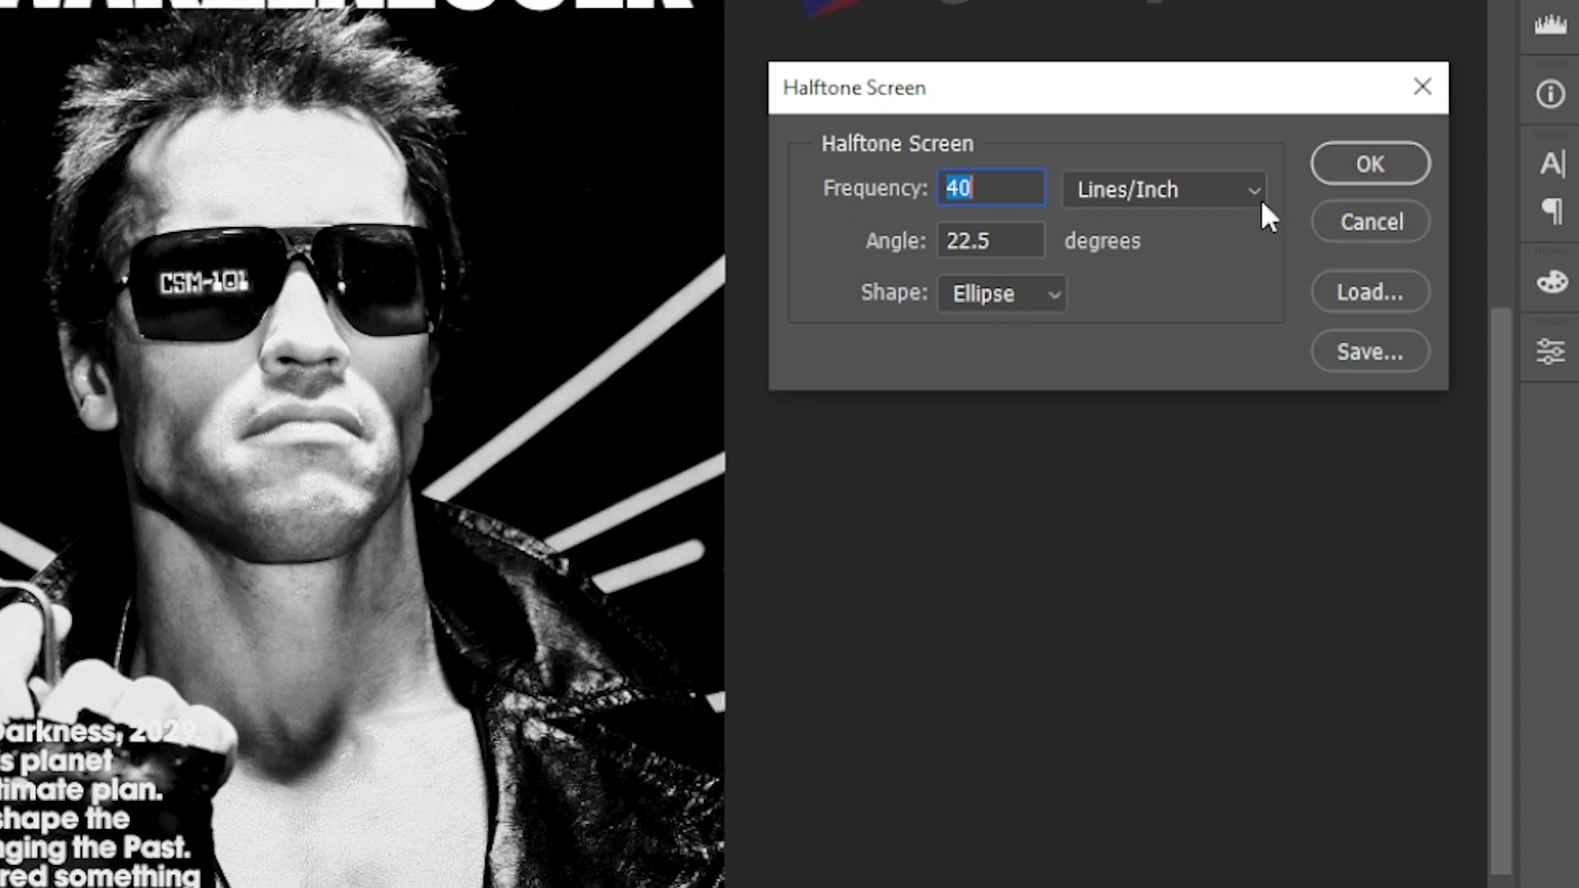
pyautogui.click(1365, 168)
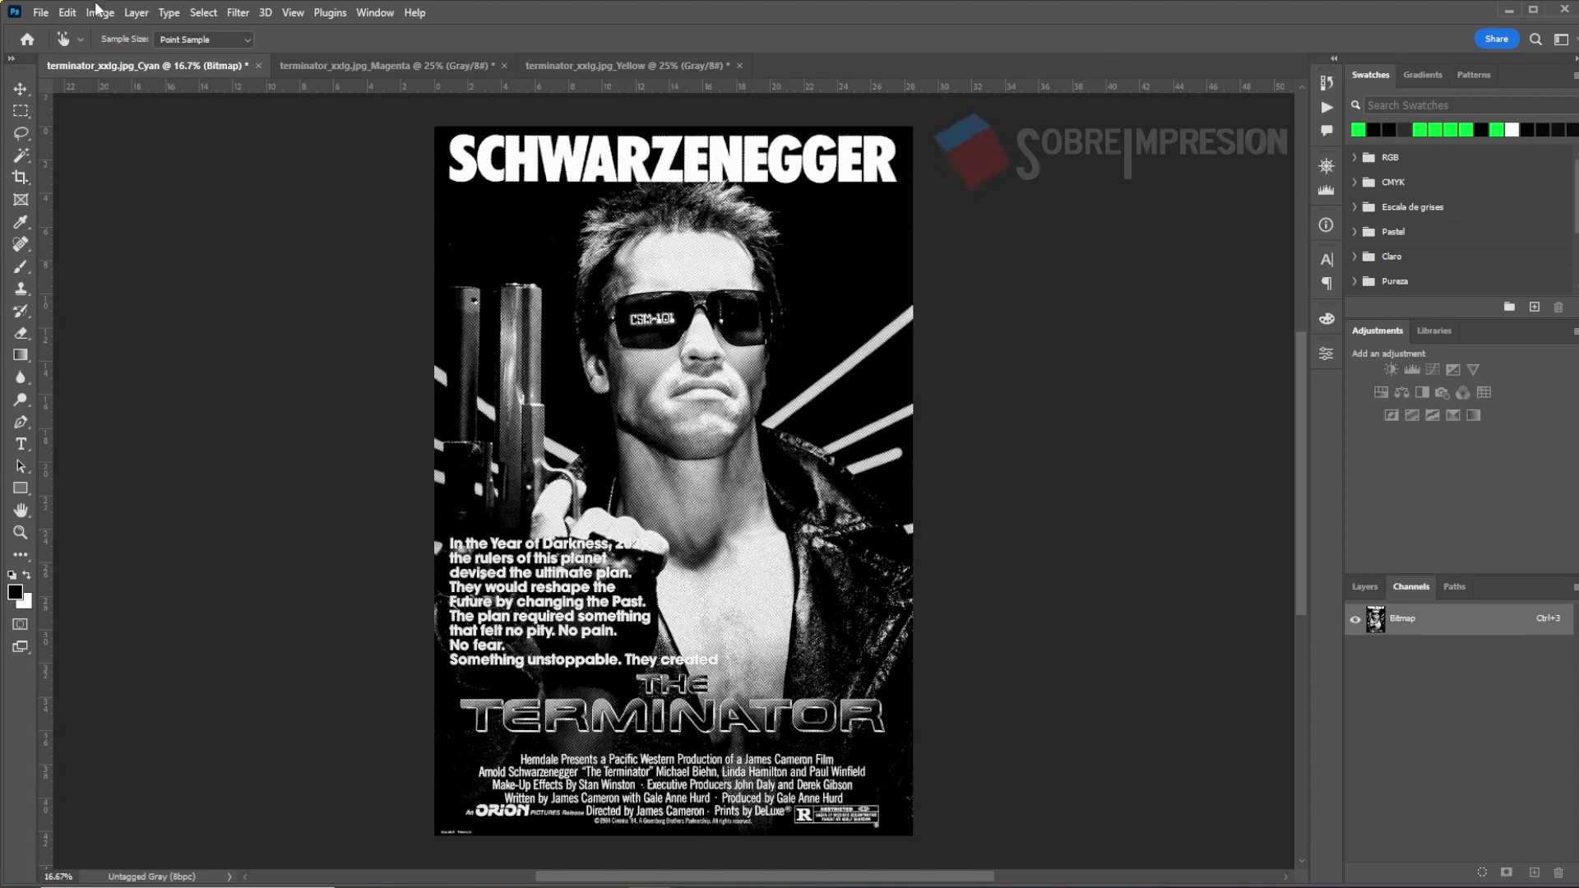
pyautogui.click(100, 12)
pyautogui.moveTo(111, 31)
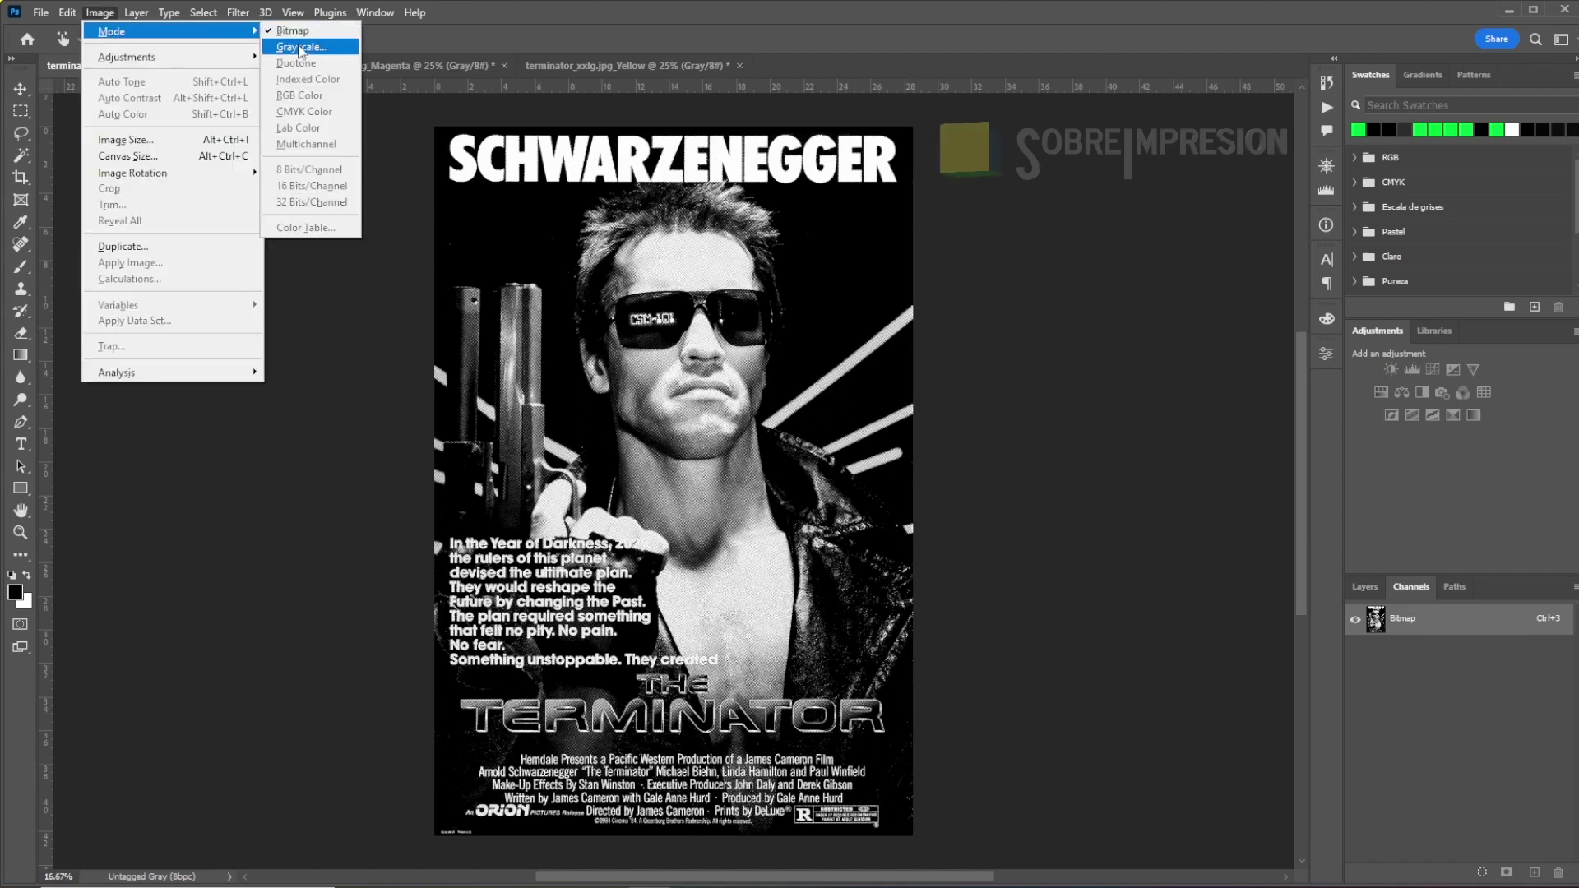
pyautogui.click(301, 47)
pyautogui.click(827, 281)
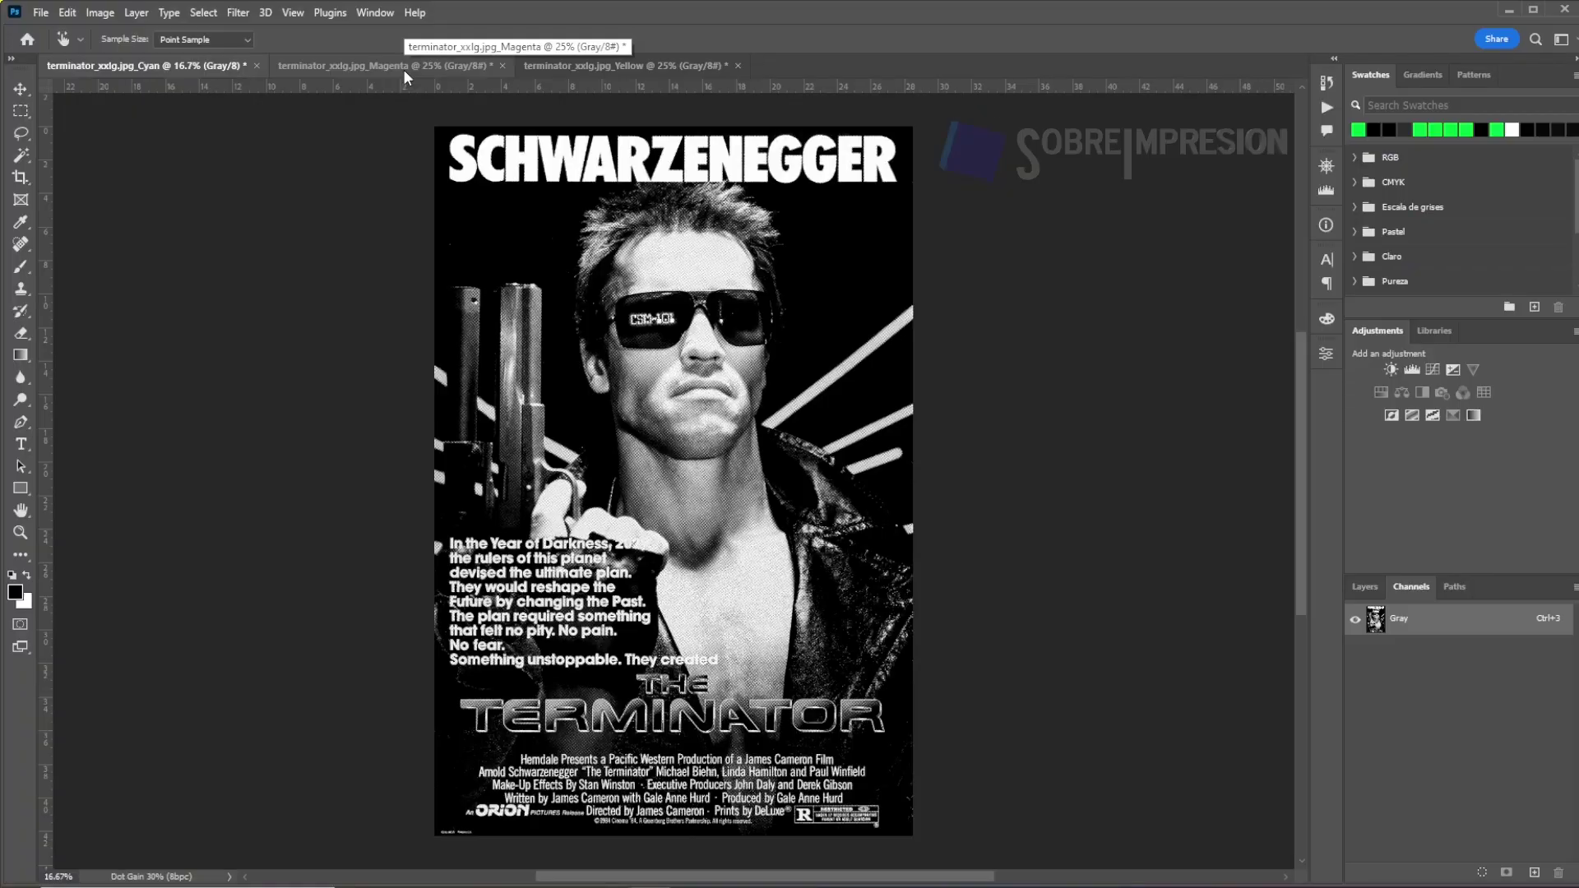
# - Apply the same 300 ppi, 40 lpi ellipse halftone bitmap to Magenta and convert it back to grayscale
pyautogui.click(403, 69)
pyautogui.click(100, 13)
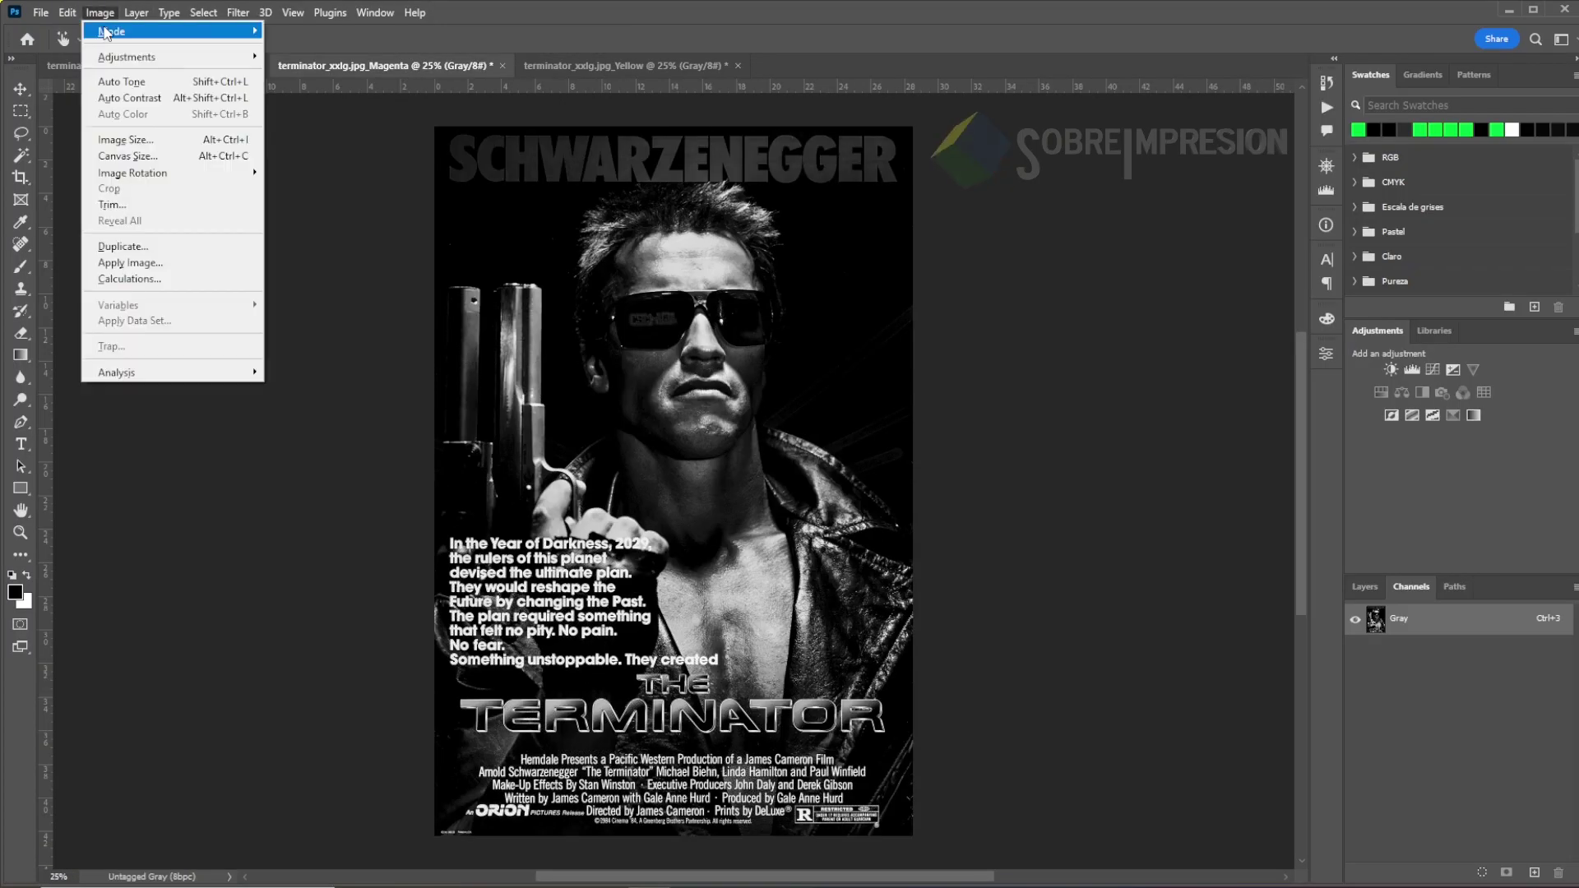
pyautogui.moveTo(114, 31)
pyautogui.click(282, 33)
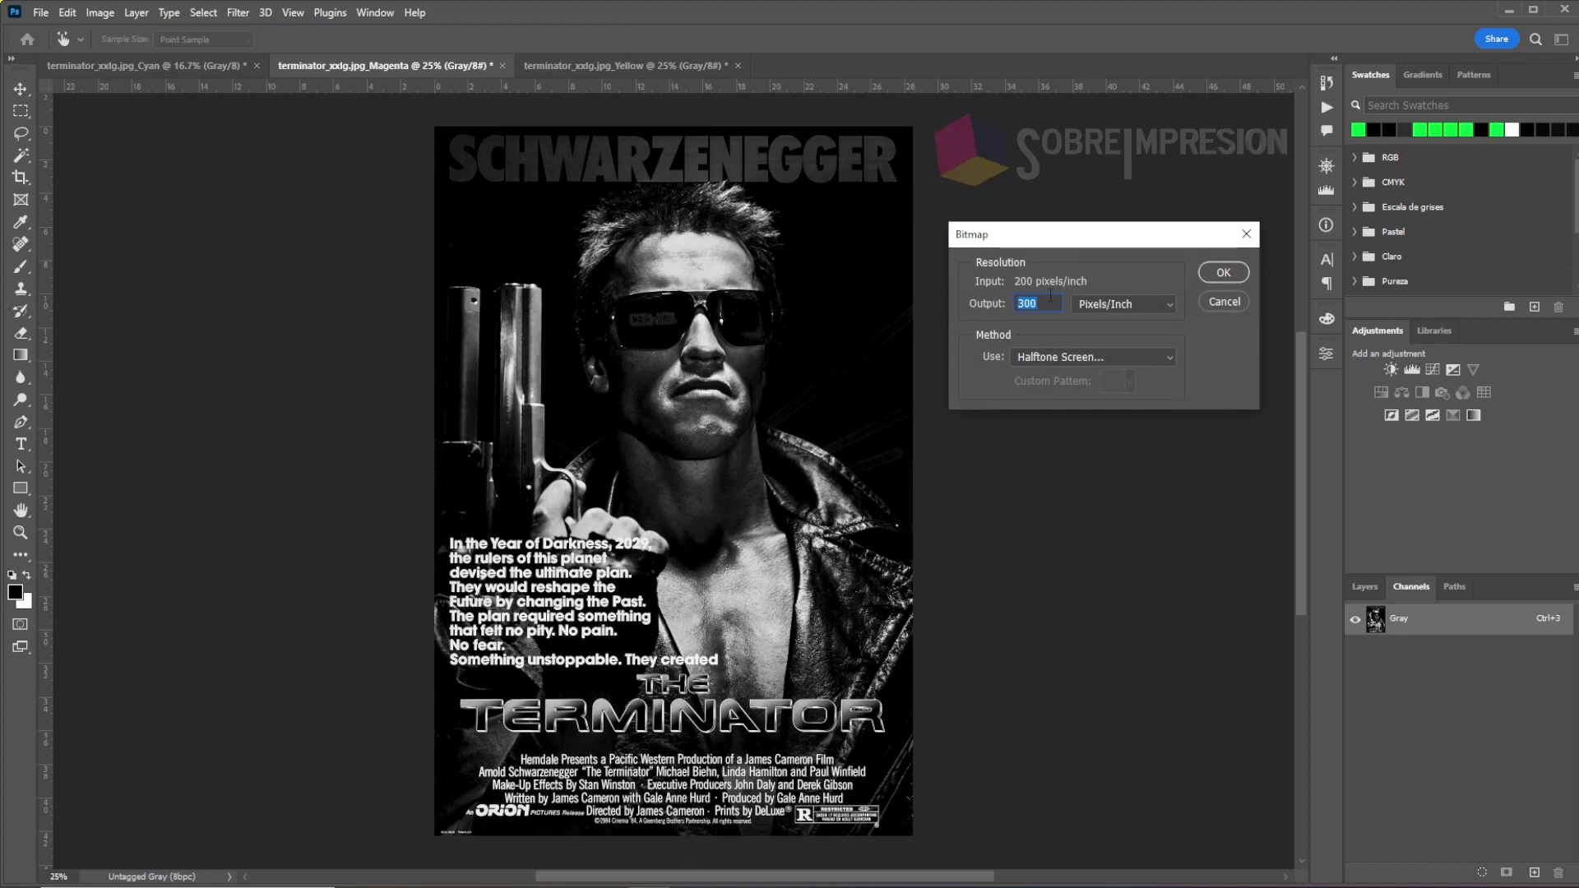
pyautogui.click(1222, 272)
pyautogui.click(1234, 260)
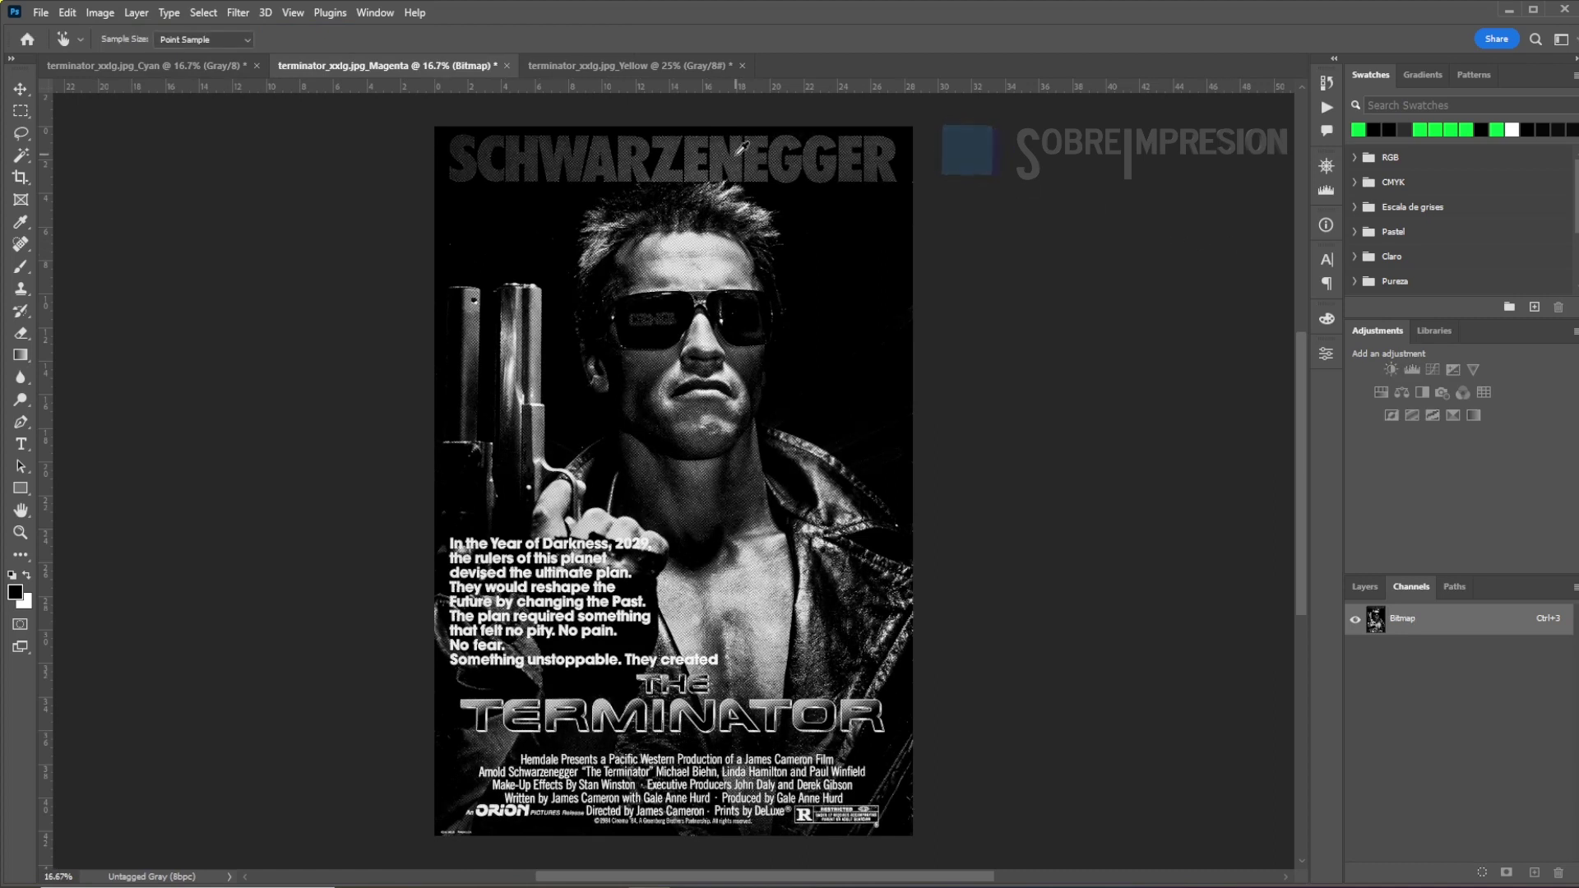
pyautogui.click(99, 12)
pyautogui.moveTo(114, 31)
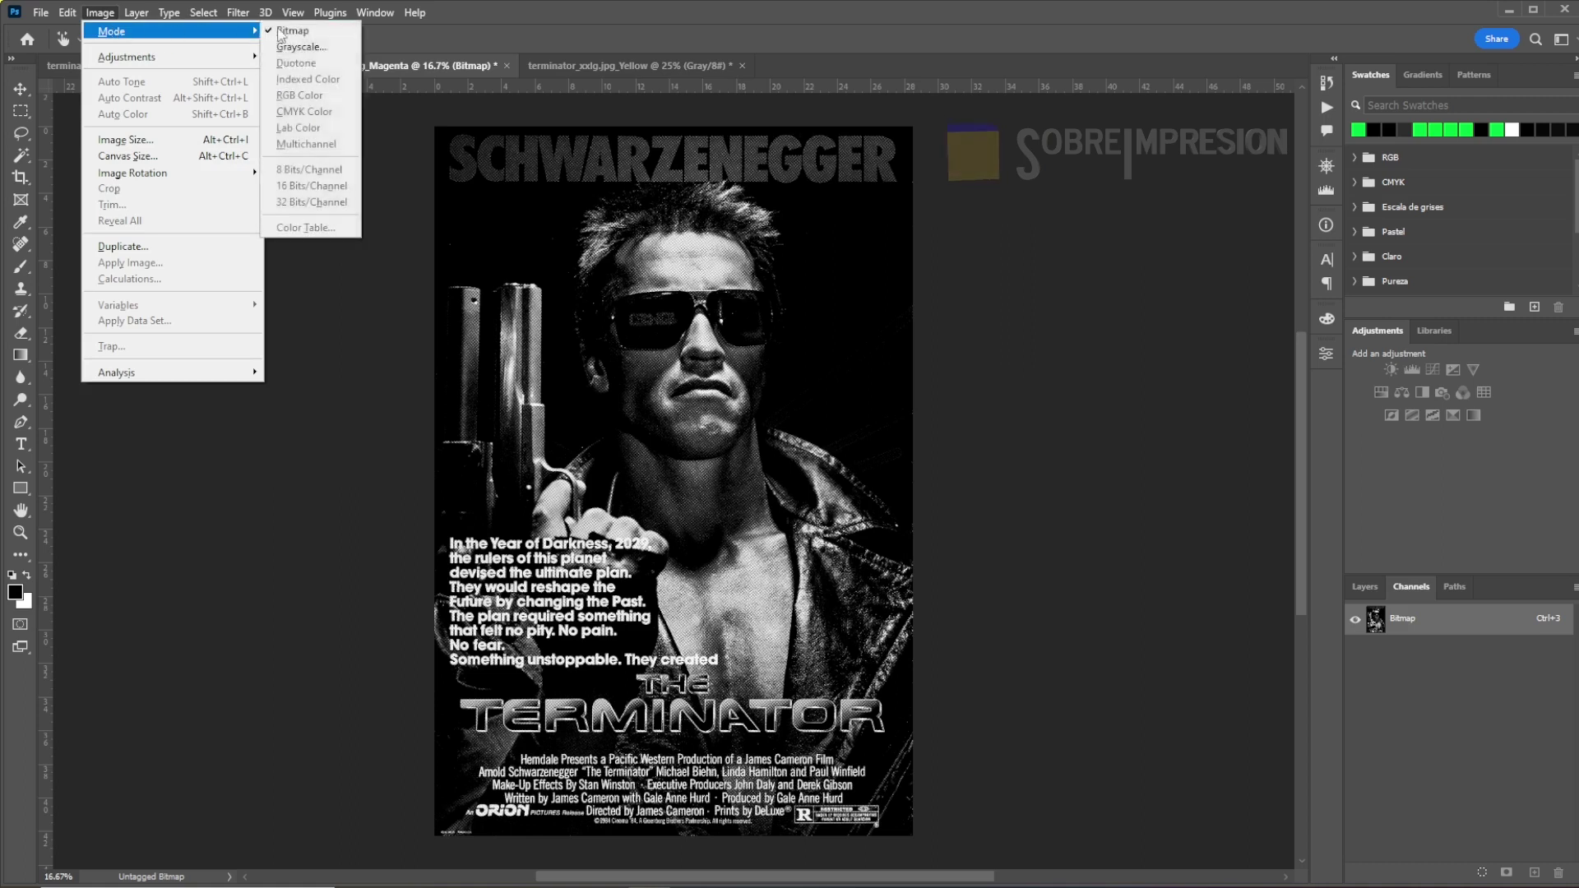
pyautogui.click(301, 46)
pyautogui.click(848, 267)
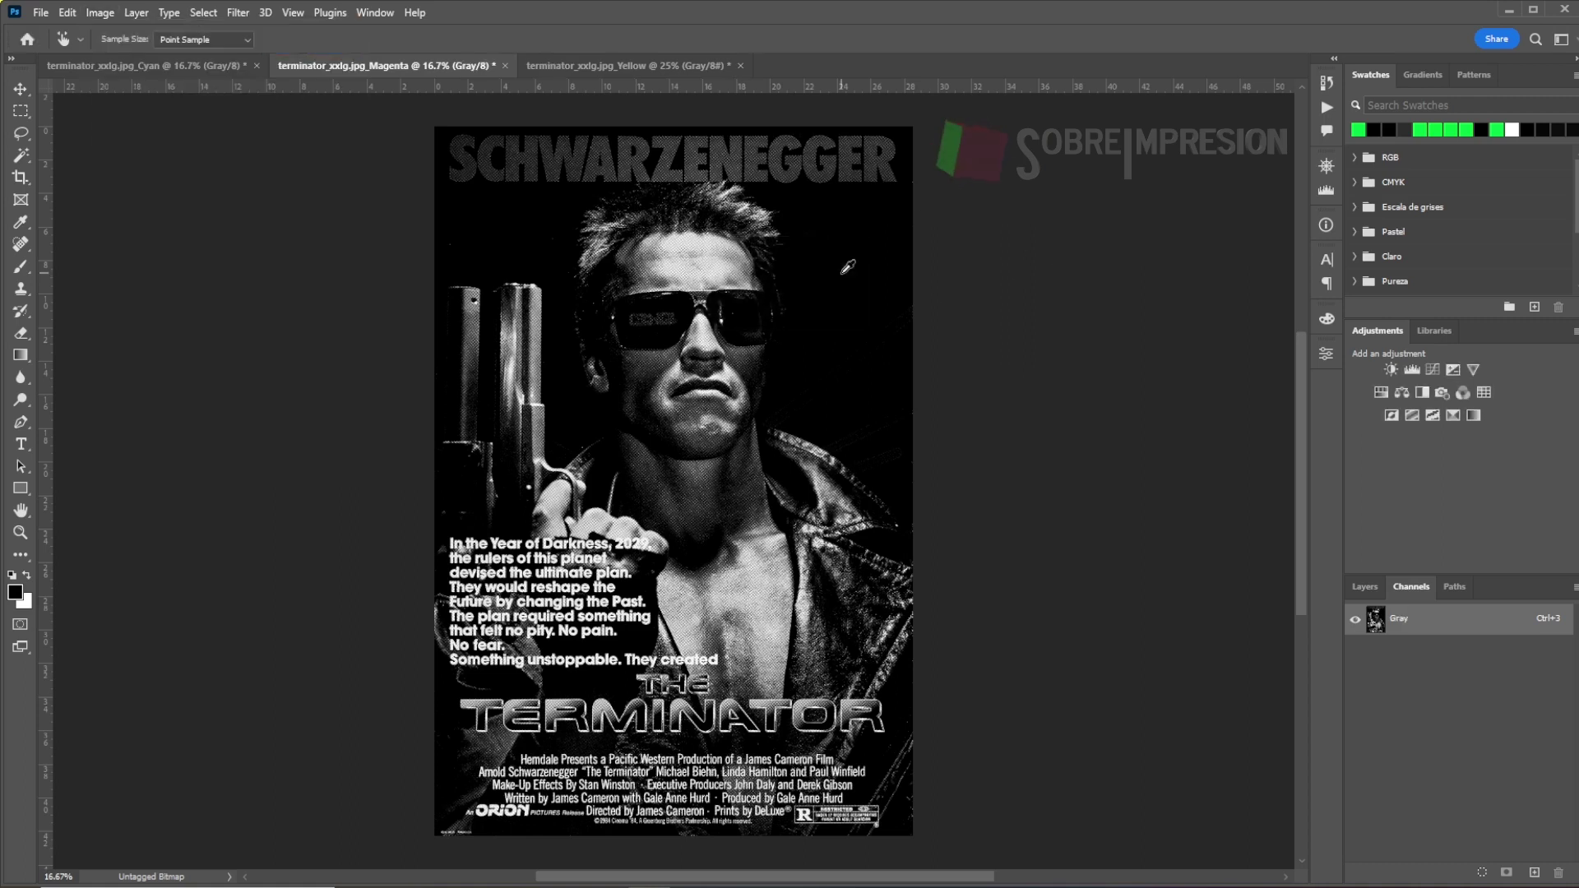
# - Halftone the Yellow document with the same bitmap settings and return it to grayscale
pyautogui.click(613, 66)
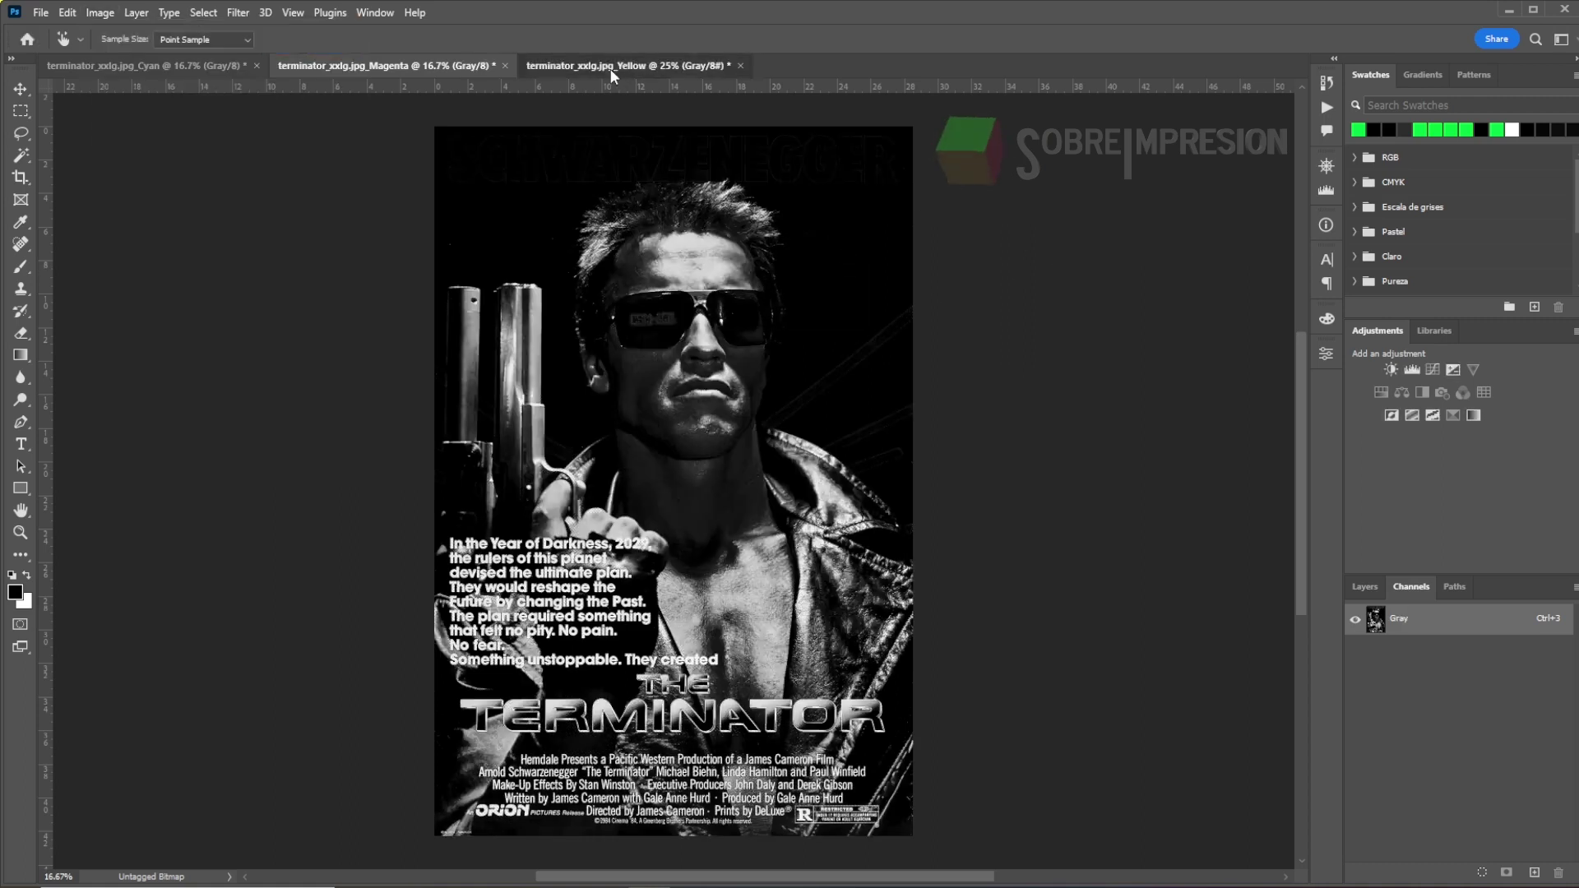
pyautogui.click(110, 11)
pyautogui.click(294, 33)
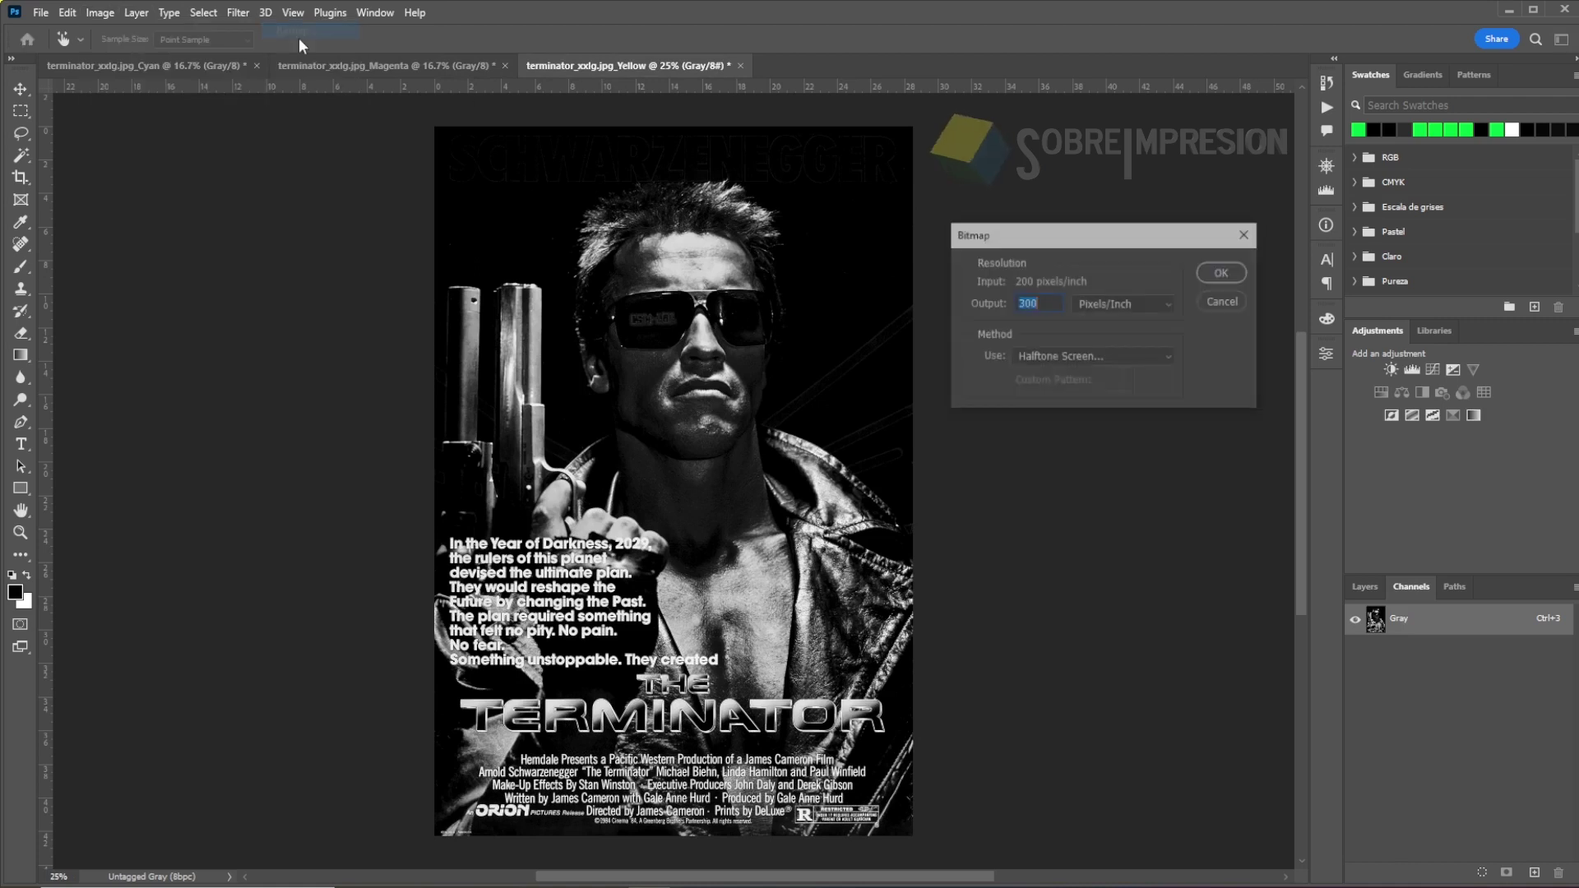
pyautogui.click(1219, 271)
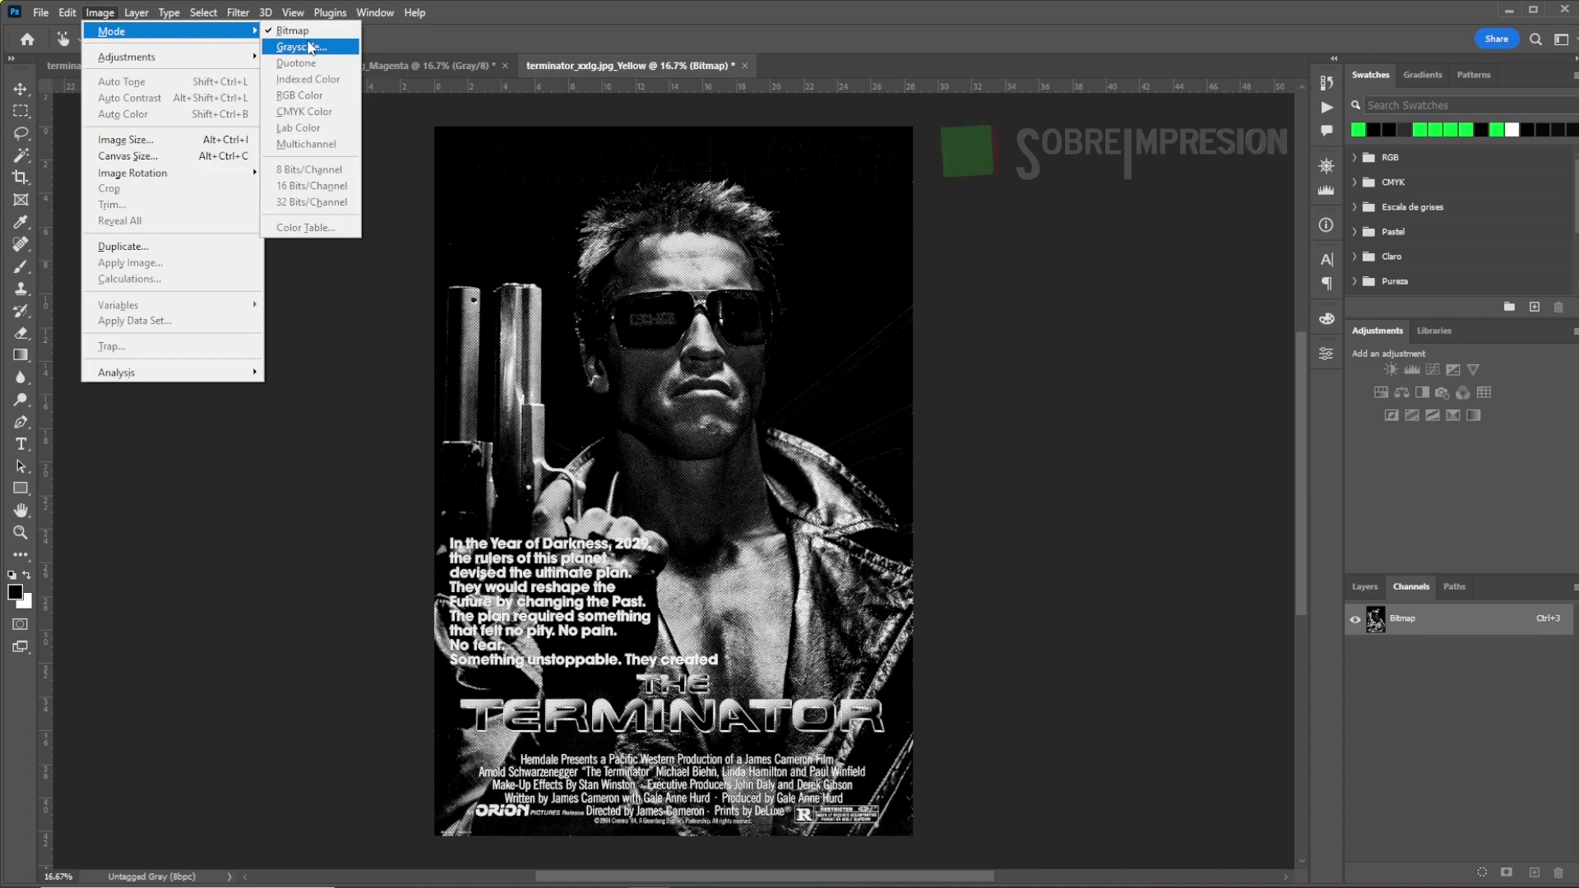
pyautogui.click(300, 47)
pyautogui.click(839, 285)
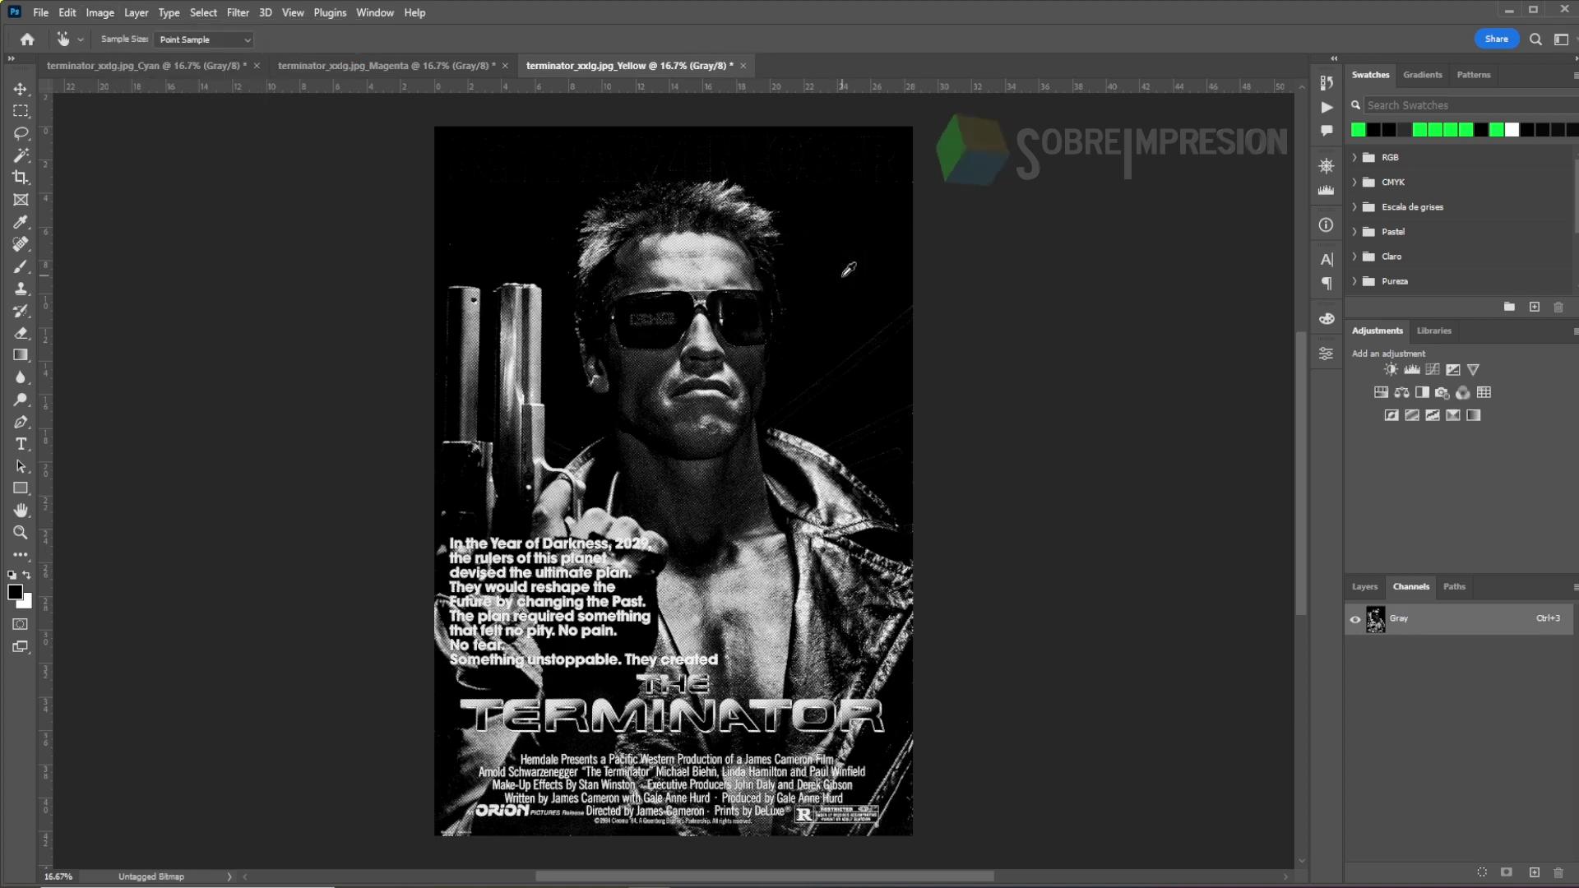
pyautogui.click(188, 69)
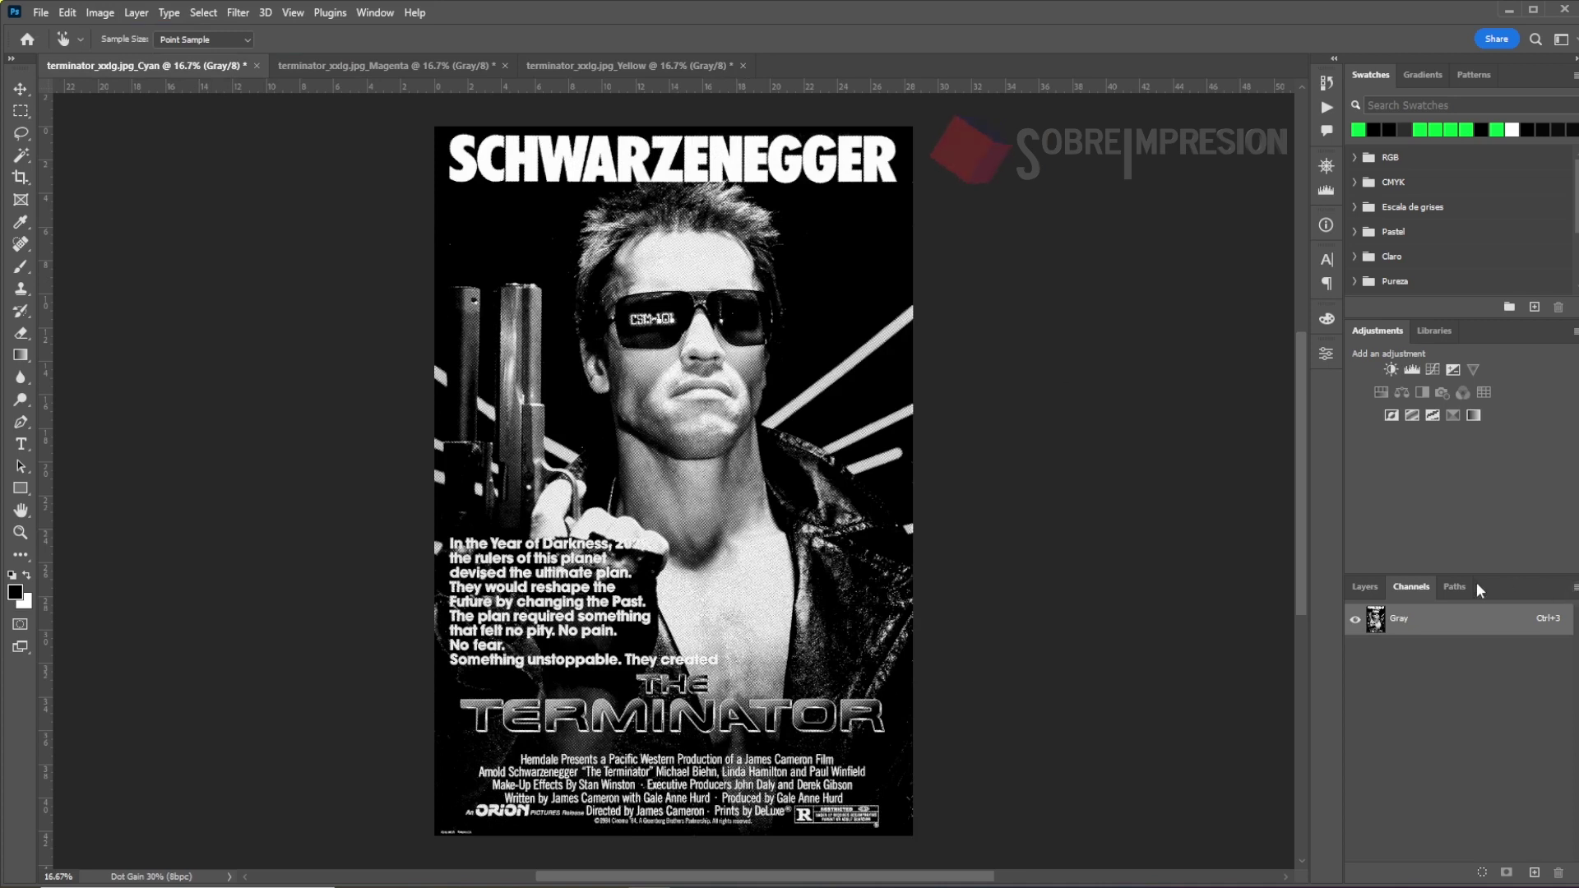
# - Merge the halftoned Cyan, Magenta and Yellow documents as Red, Green and Blue into a new RGB image
pyautogui.click(1574, 586)
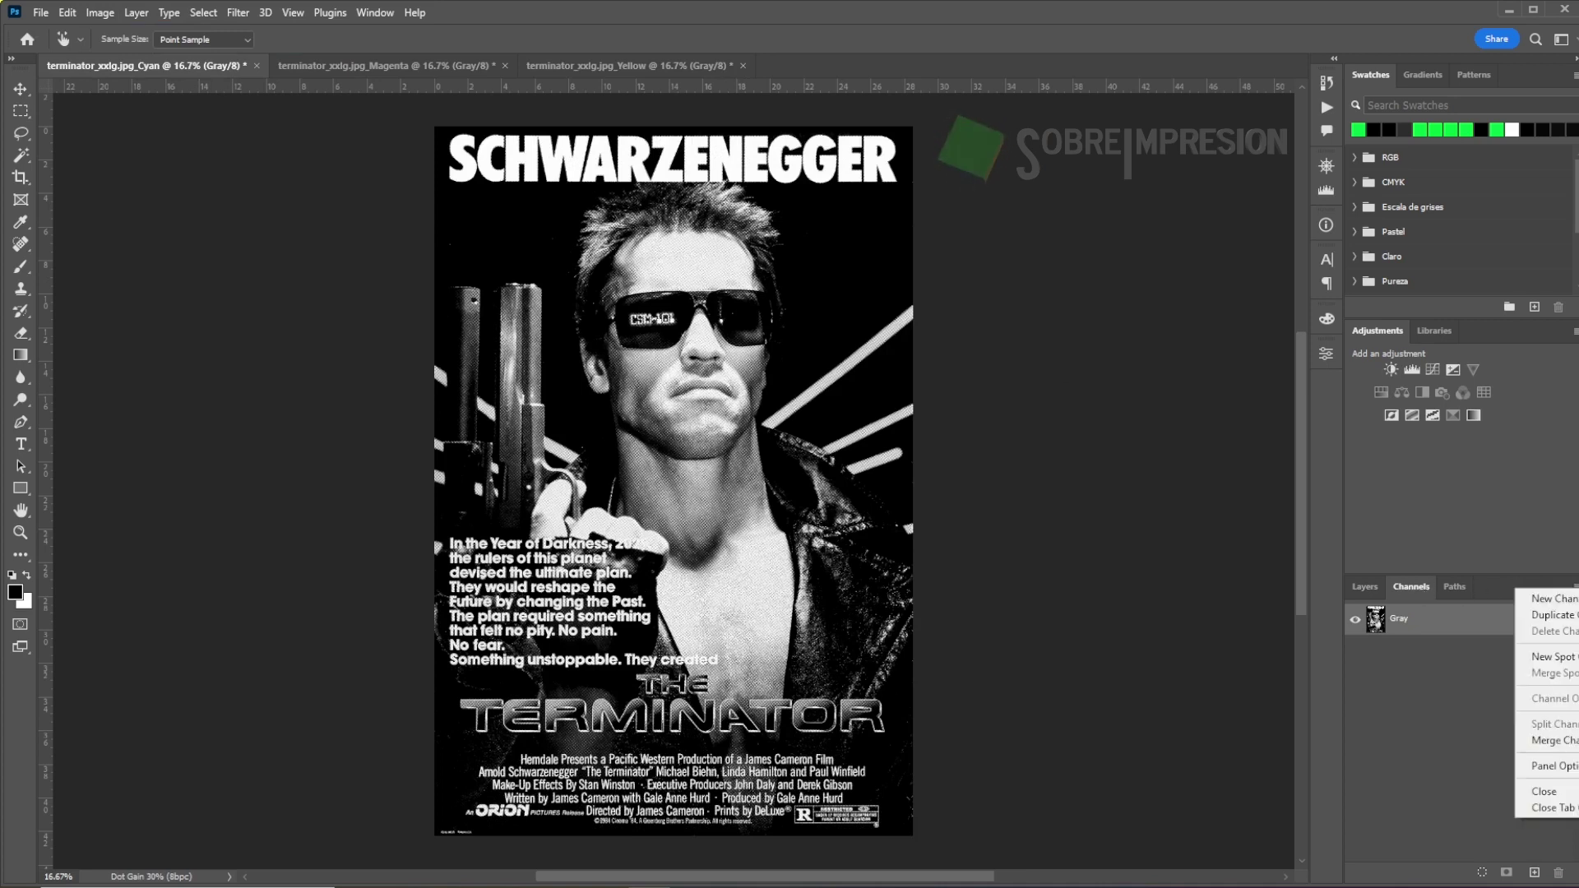
pyautogui.click(1550, 741)
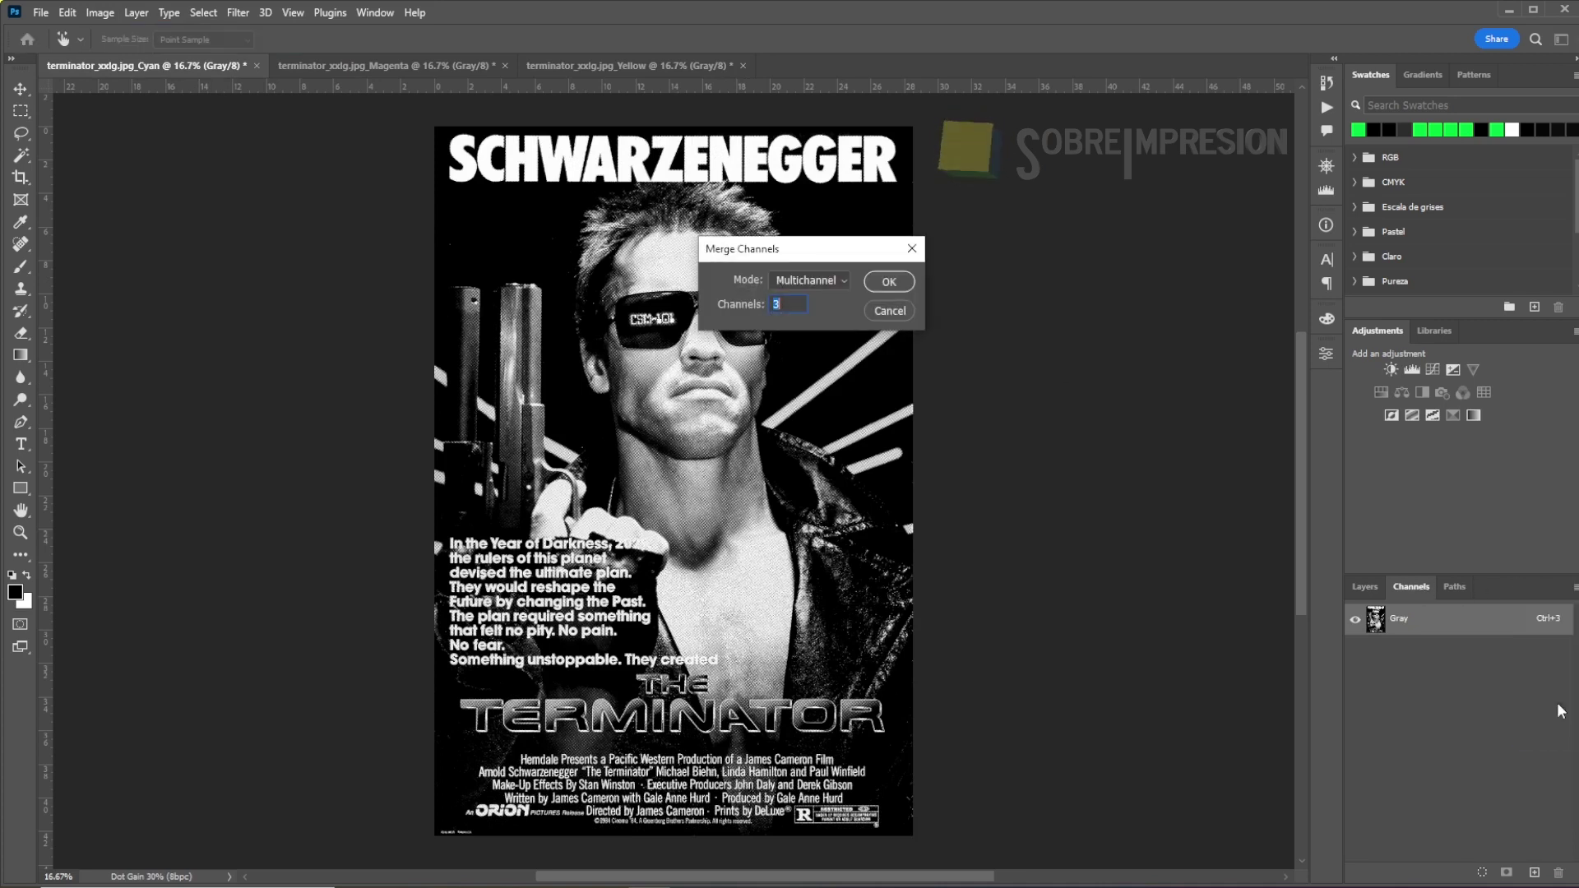
pyautogui.click(822, 280)
pyautogui.click(819, 296)
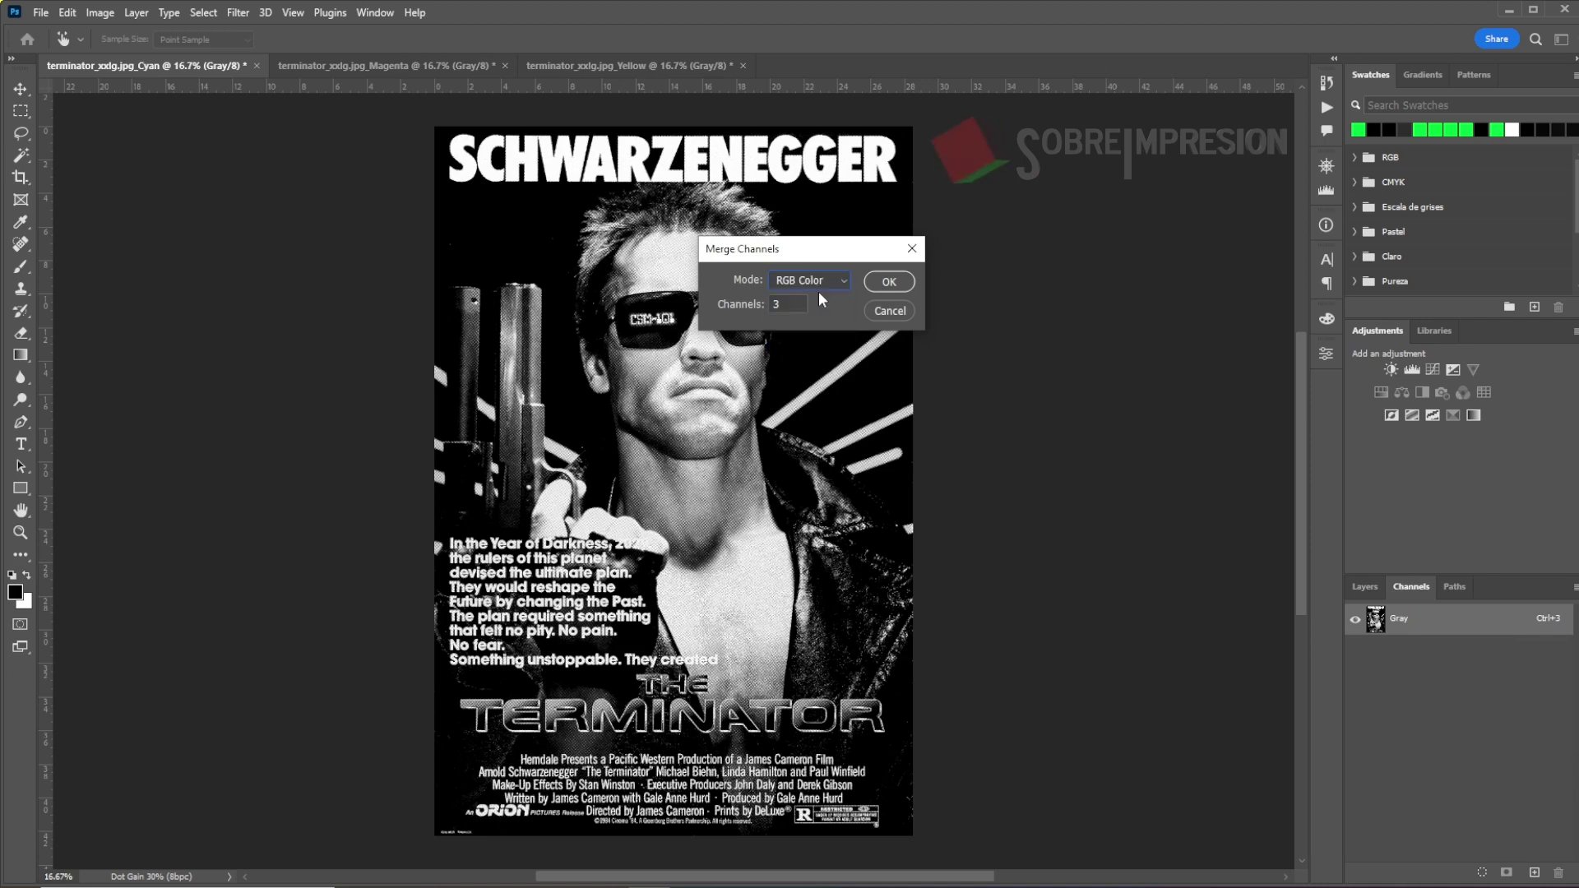
pyautogui.click(886, 281)
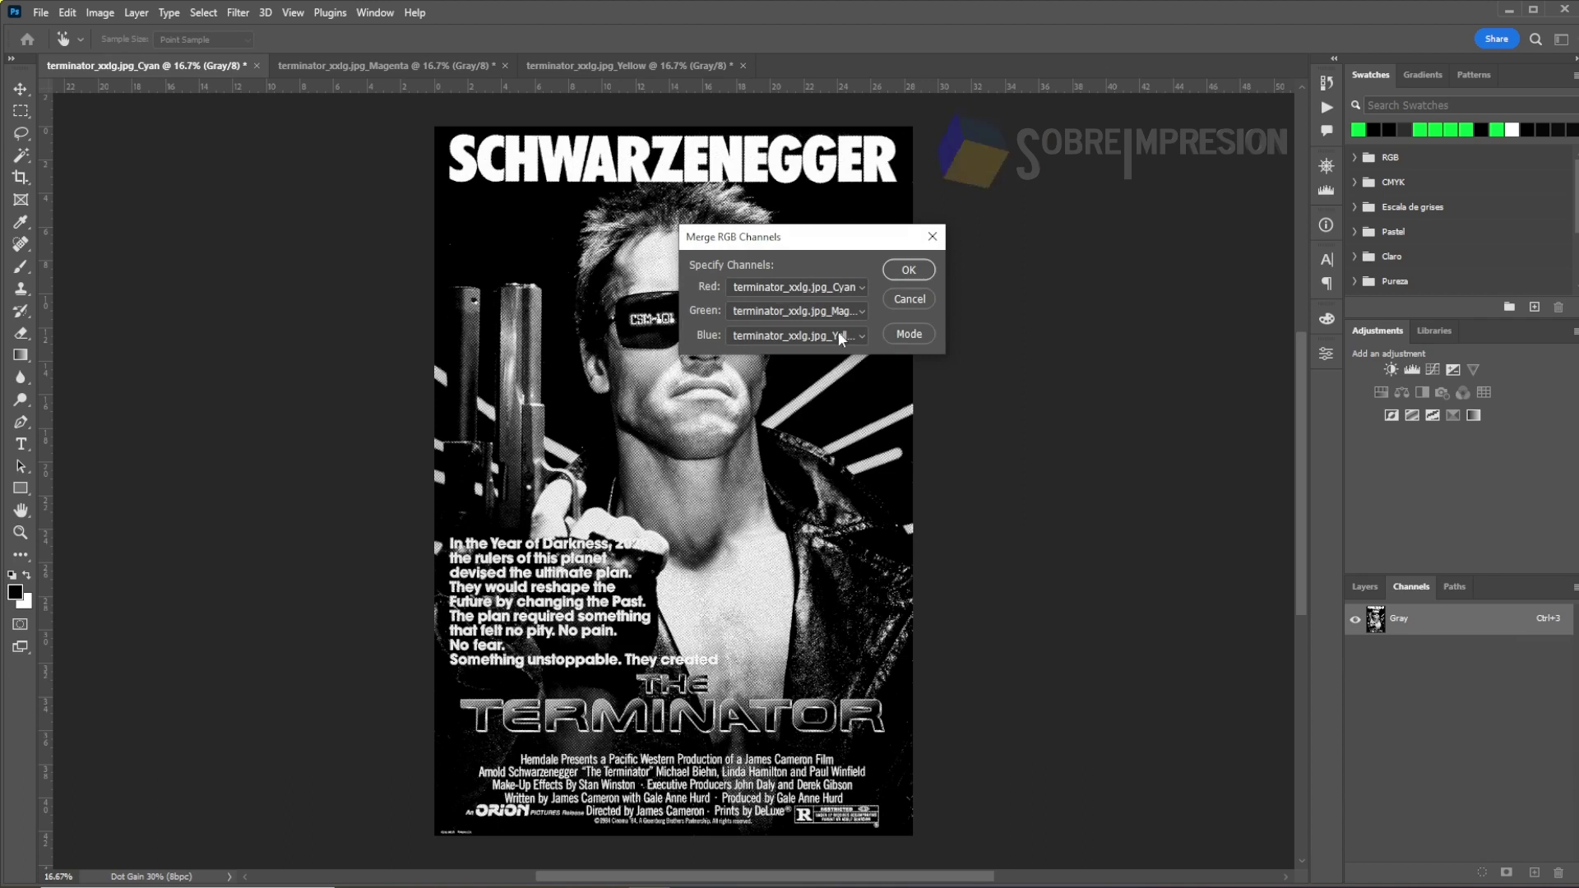
pyautogui.click(913, 270)
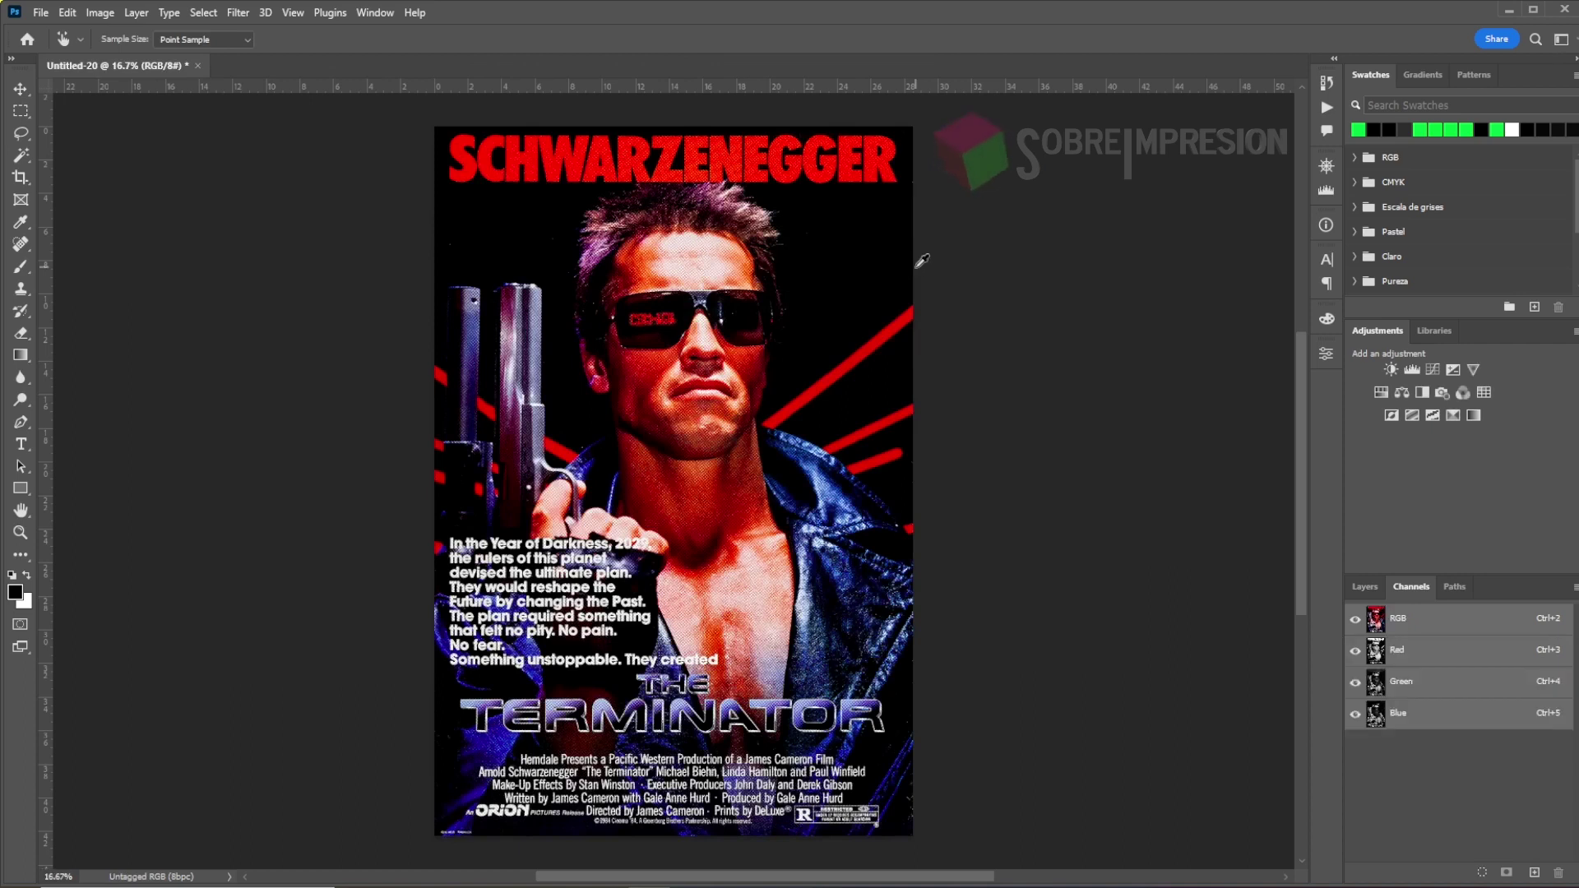
pyautogui.click(1357, 592)
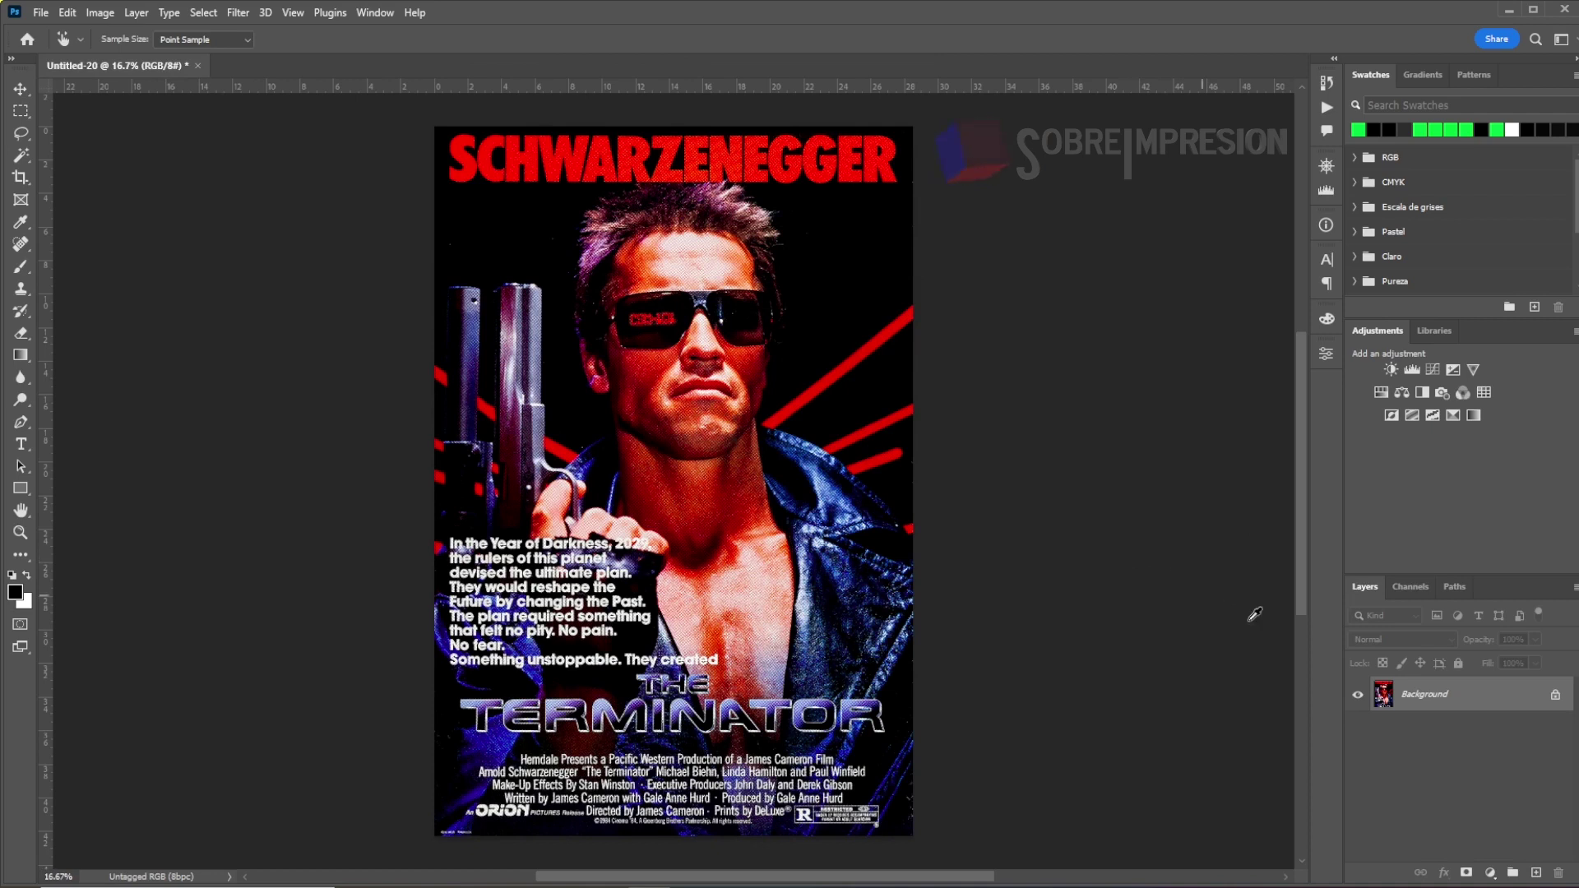
pyautogui.click(200, 13)
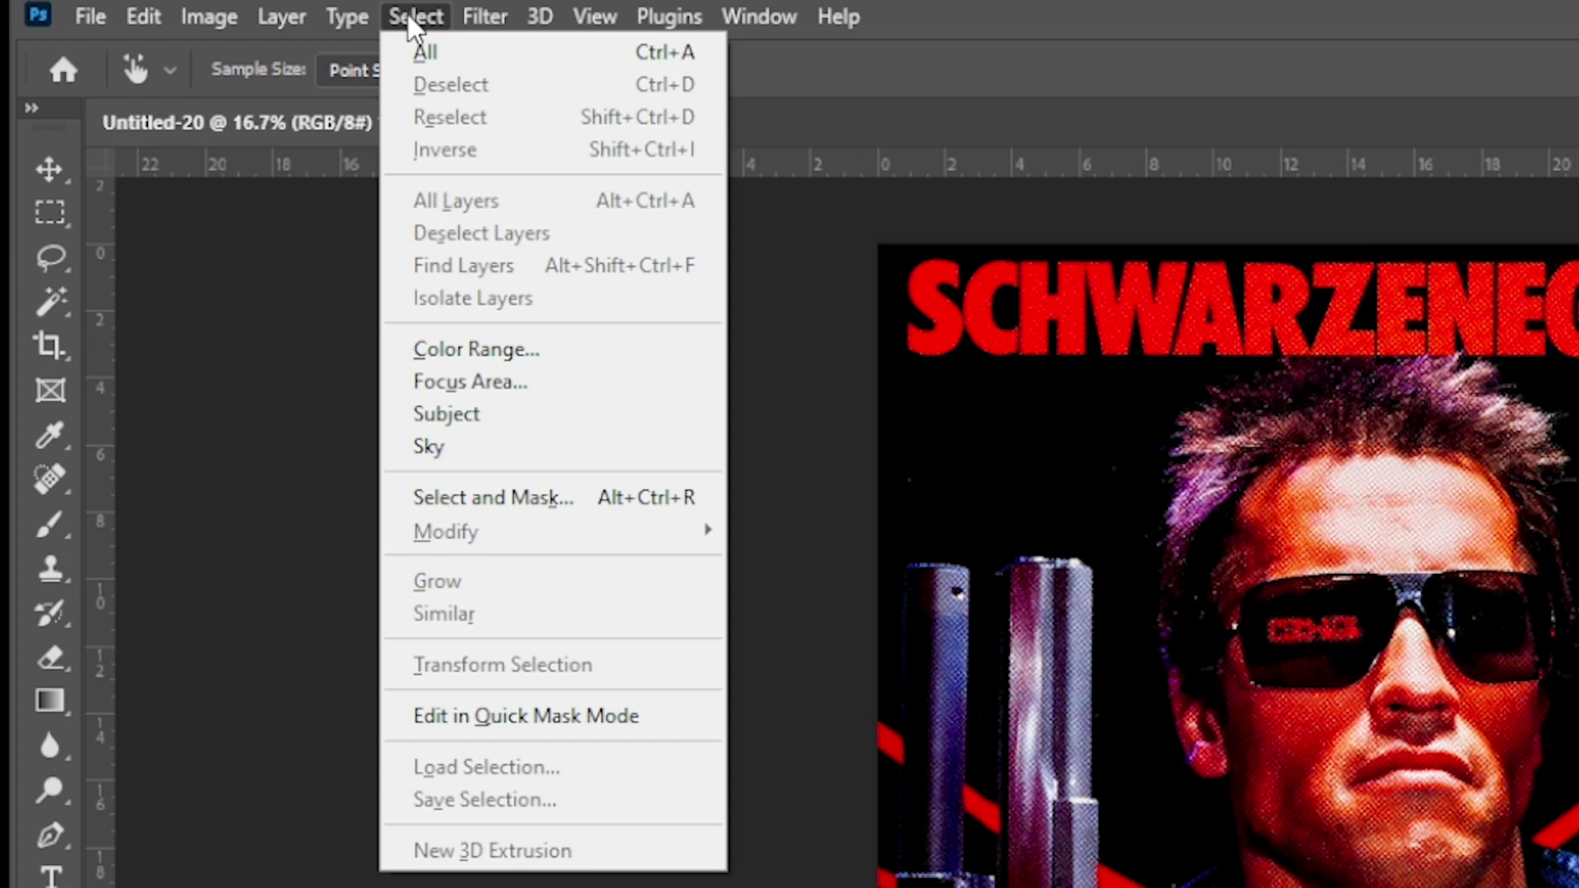
# - Start a Color Range selection using the Shadows preset
pyautogui.click(492, 359)
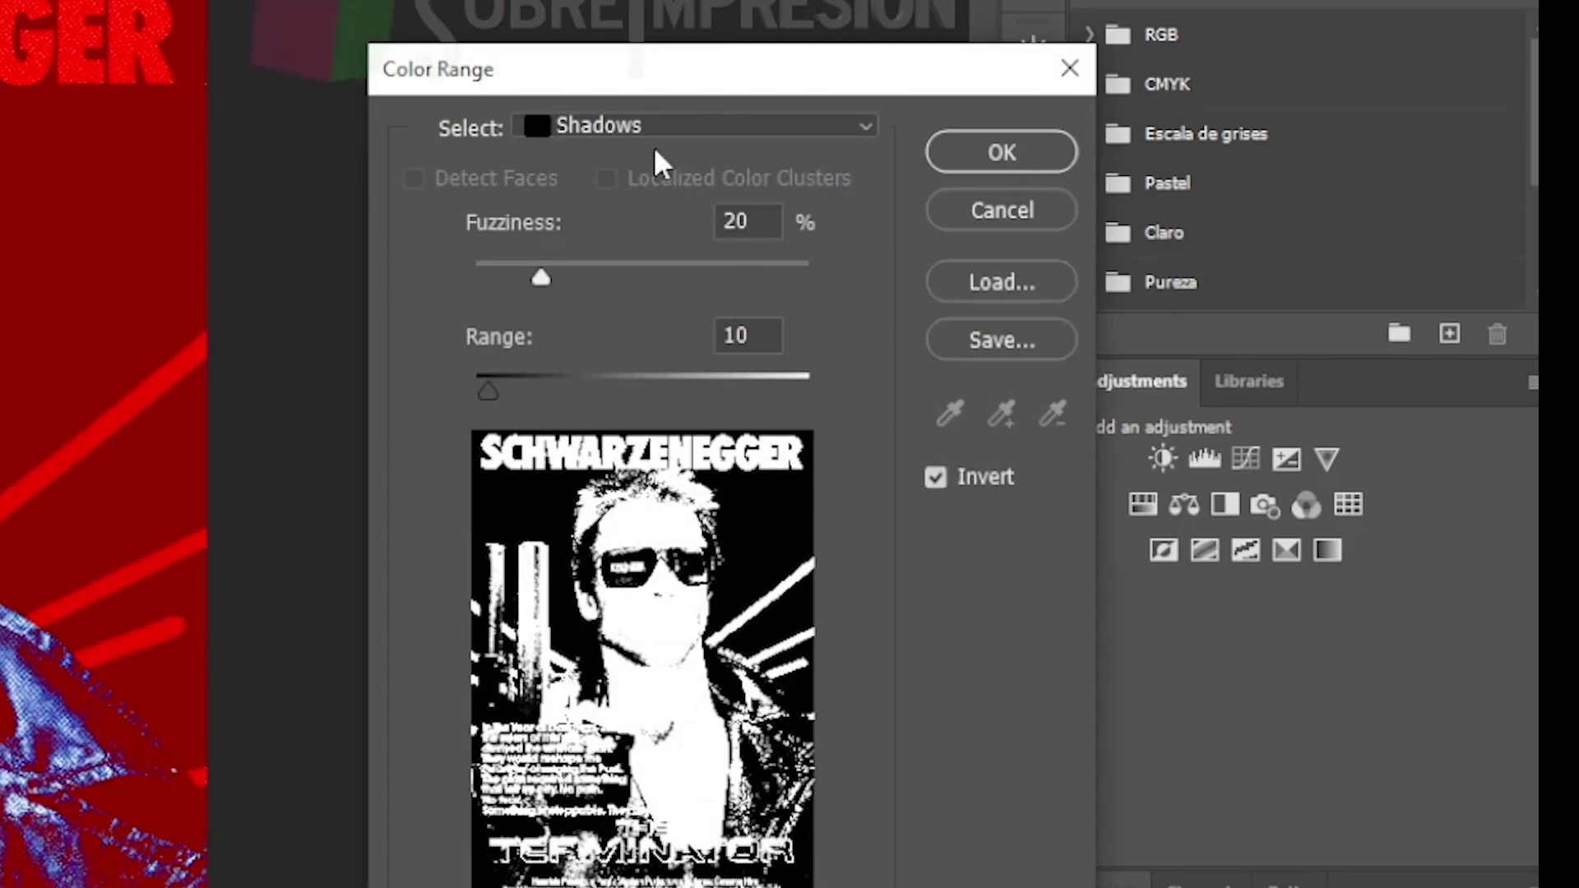
pyautogui.click(656, 130)
pyautogui.click(654, 164)
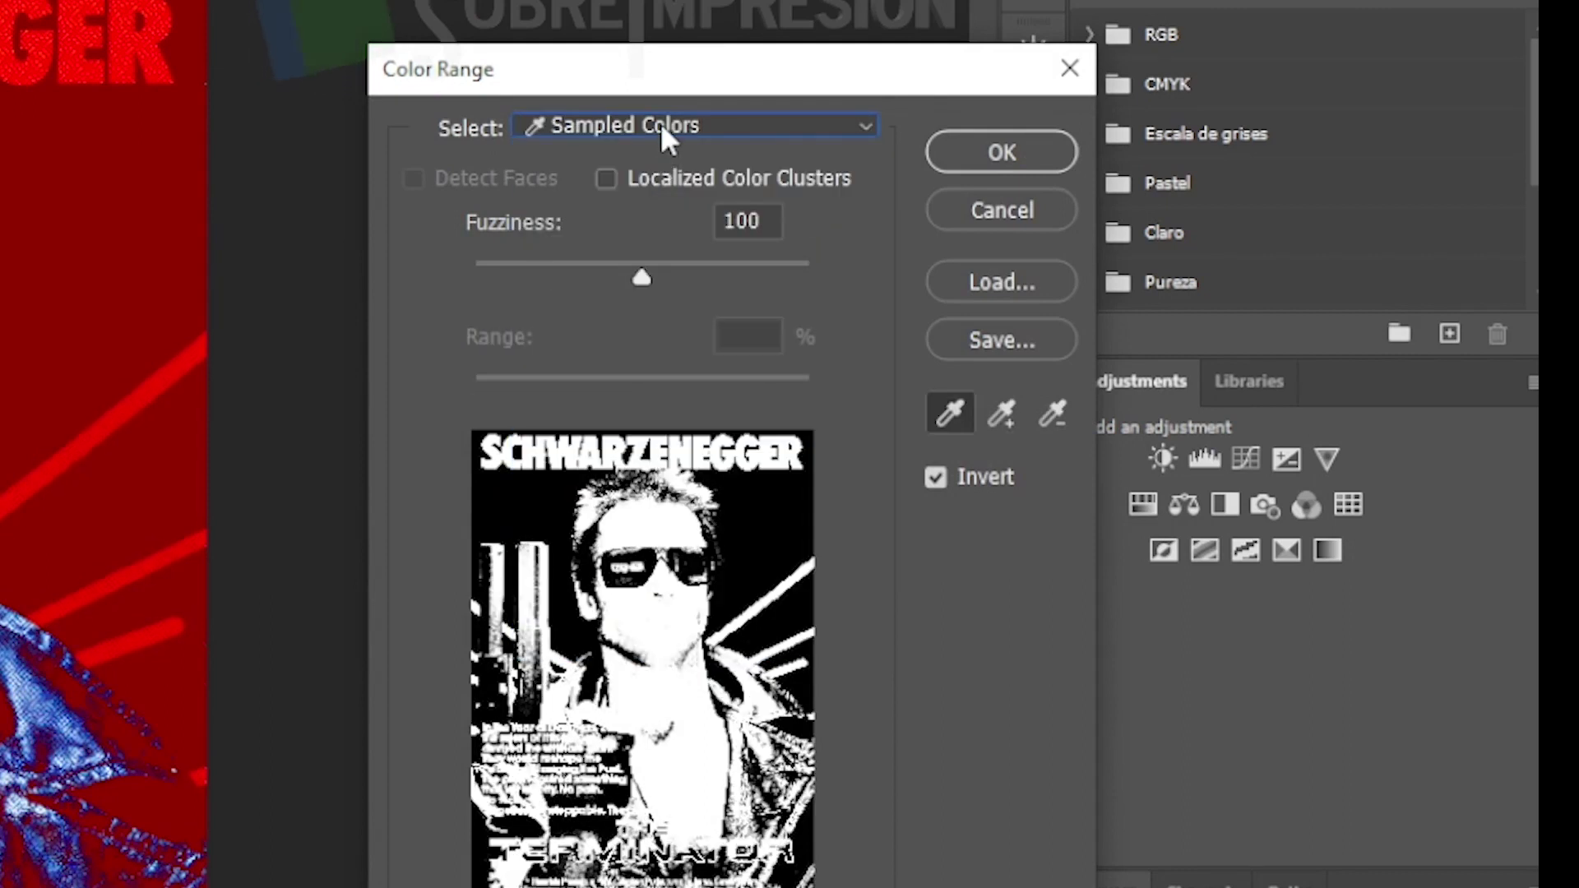
pyautogui.click(663, 130)
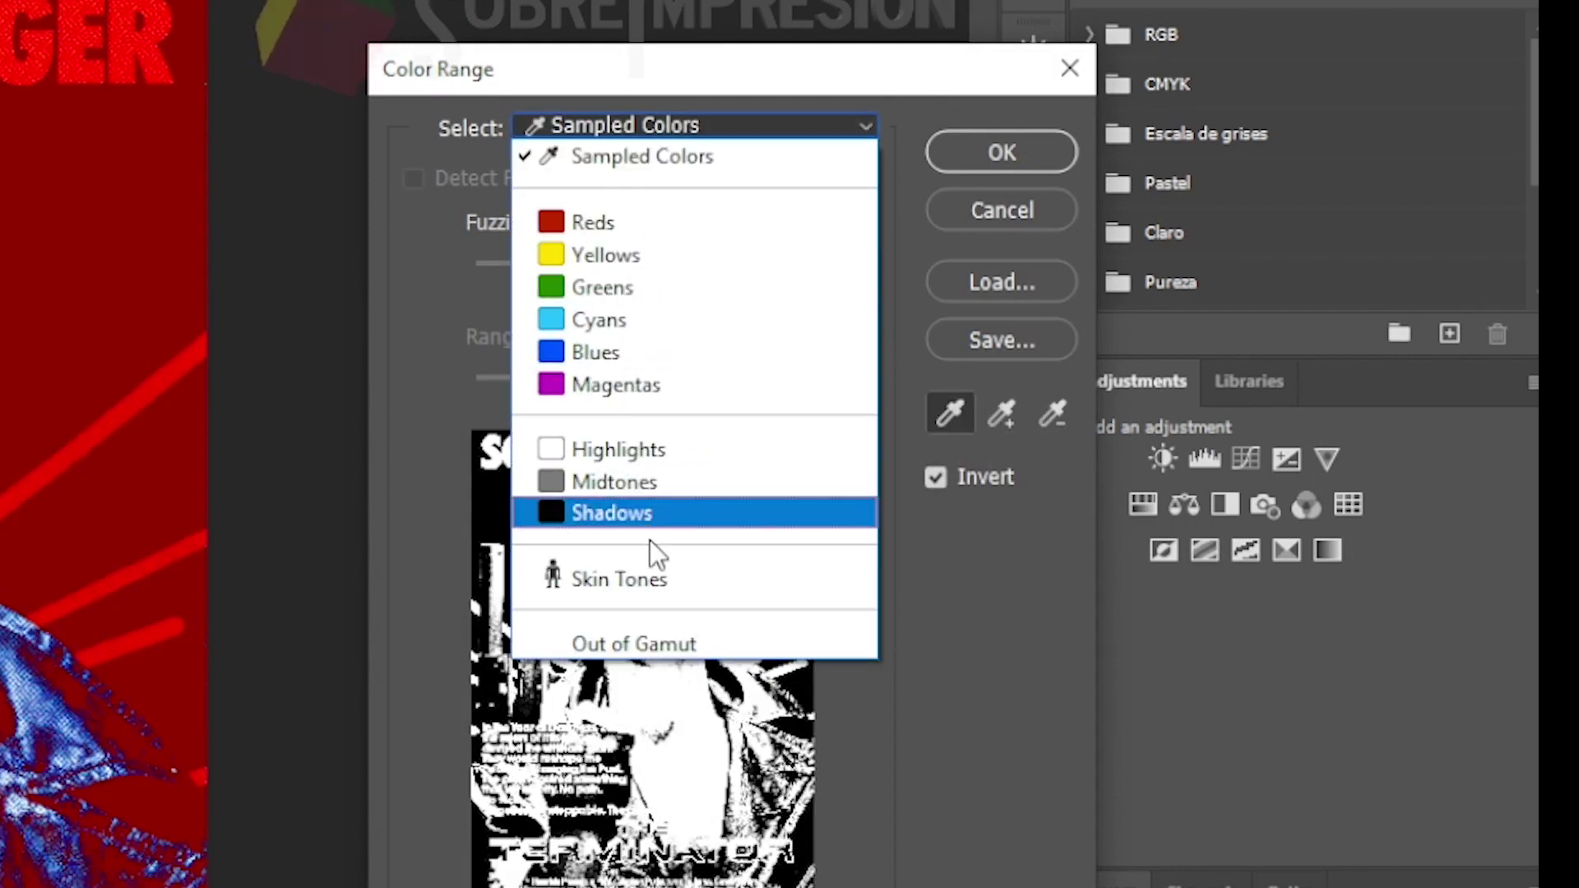
pyautogui.click(640, 514)
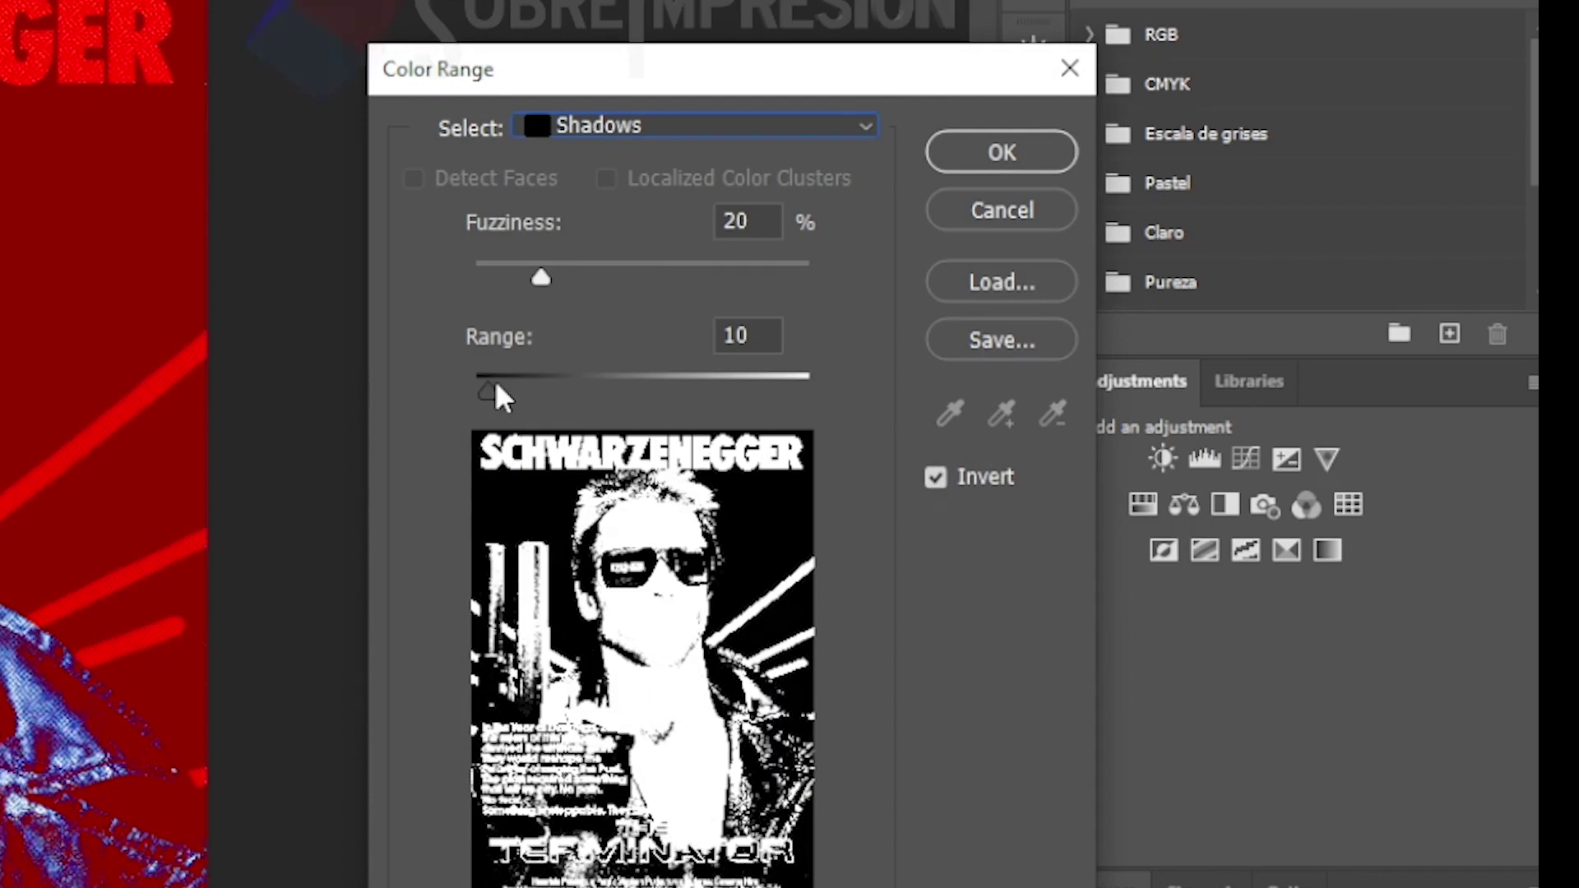
# - Set the Shadows range to 12, check Invert and apply the selection
pyautogui.moveTo(490, 389); pyautogui.dragTo(471, 387)
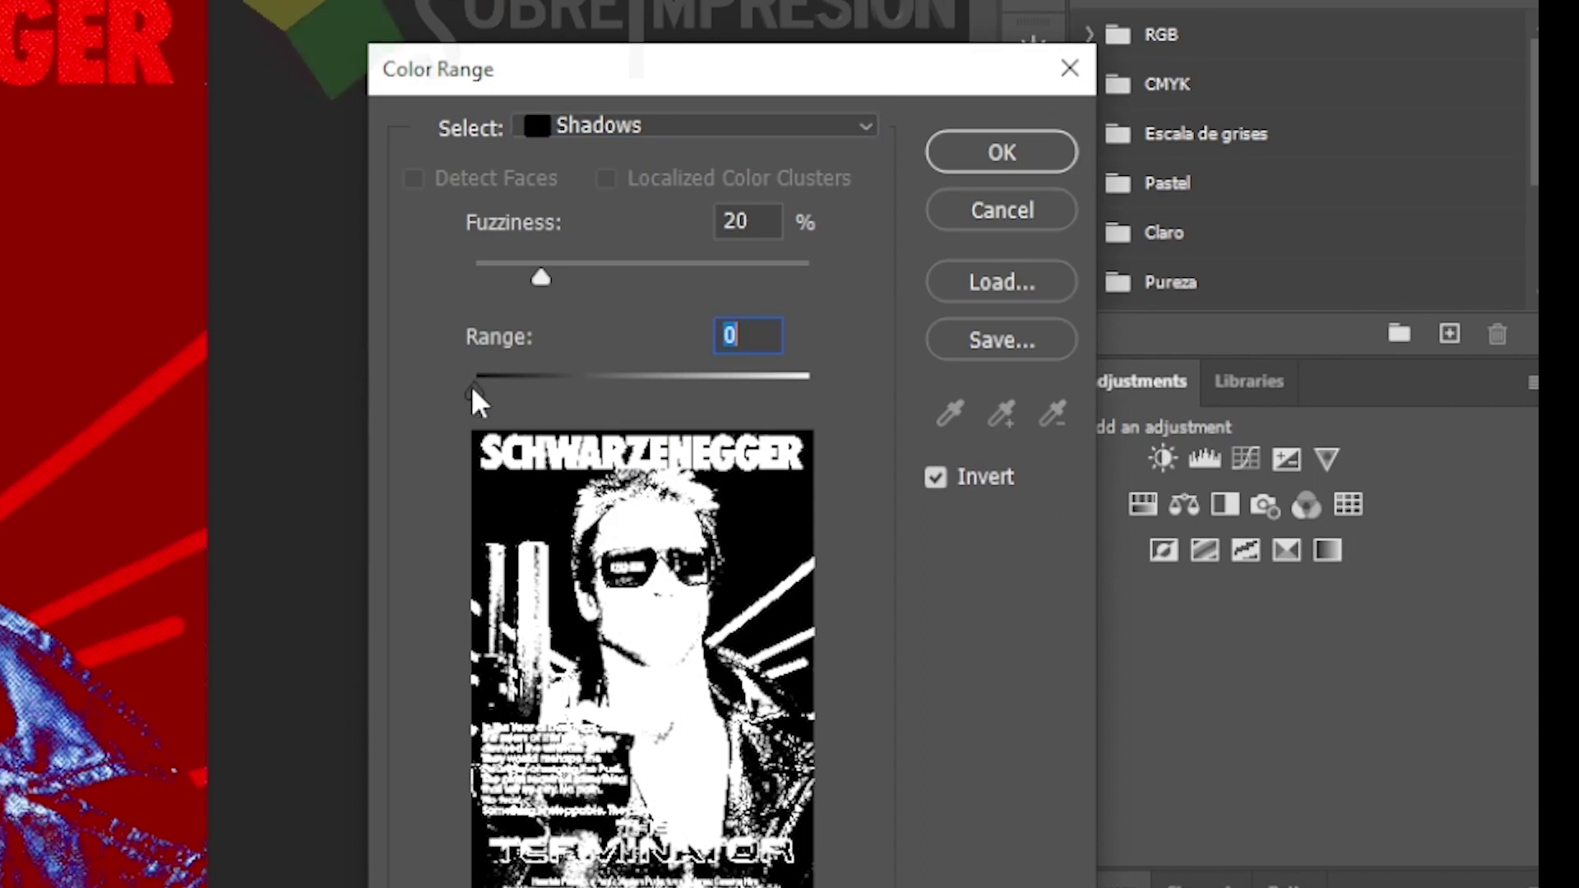
pyautogui.moveTo(473, 391); pyautogui.dragTo(492, 403)
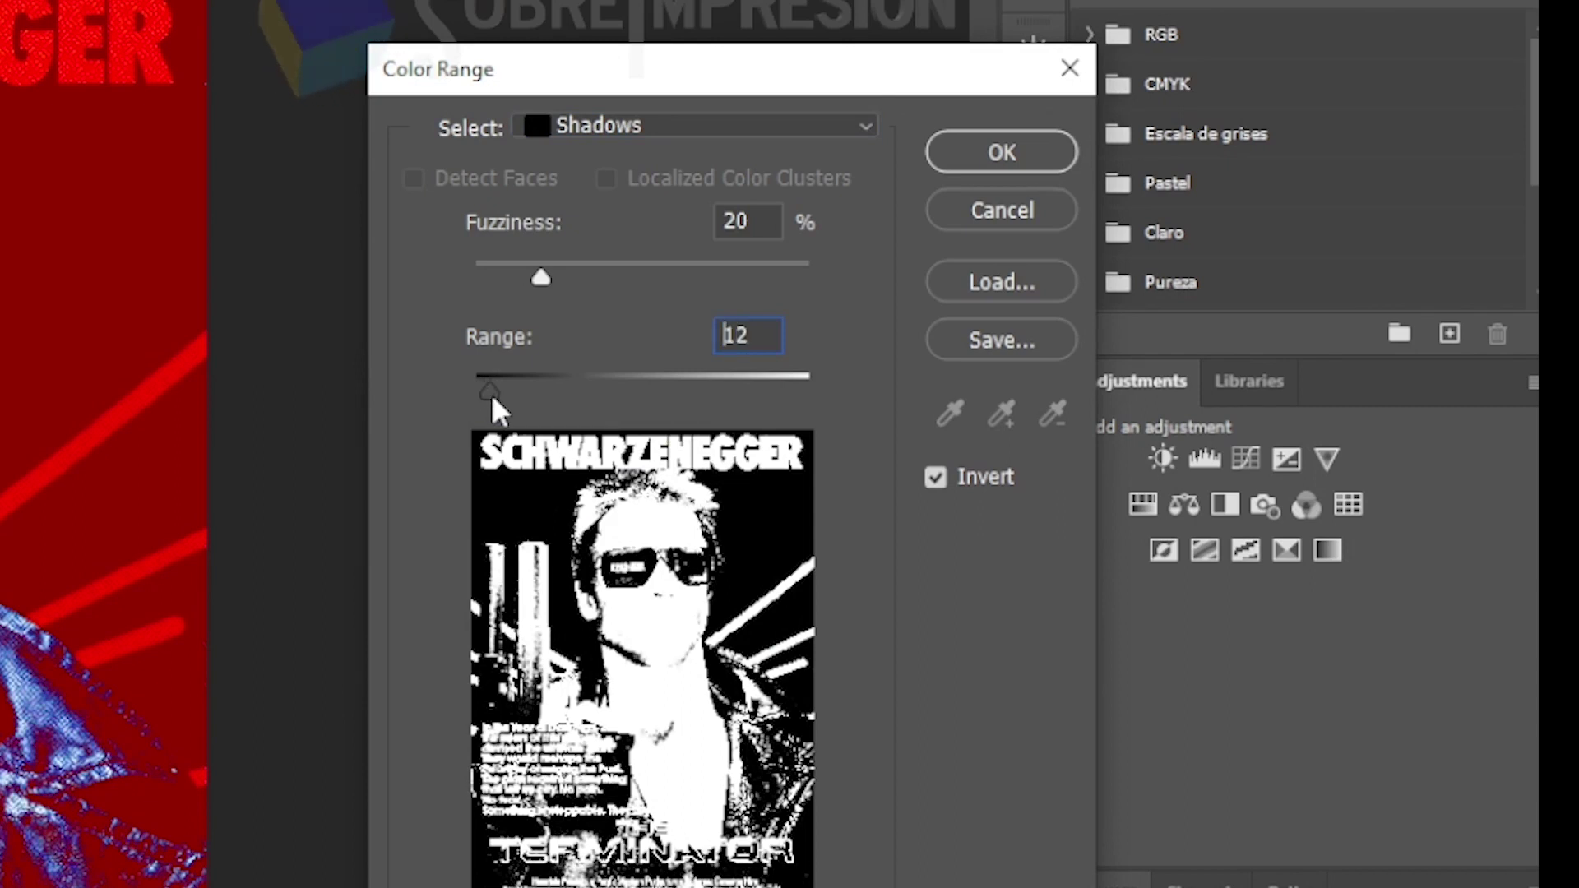
pyautogui.moveTo(491, 393); pyautogui.dragTo(490, 393)
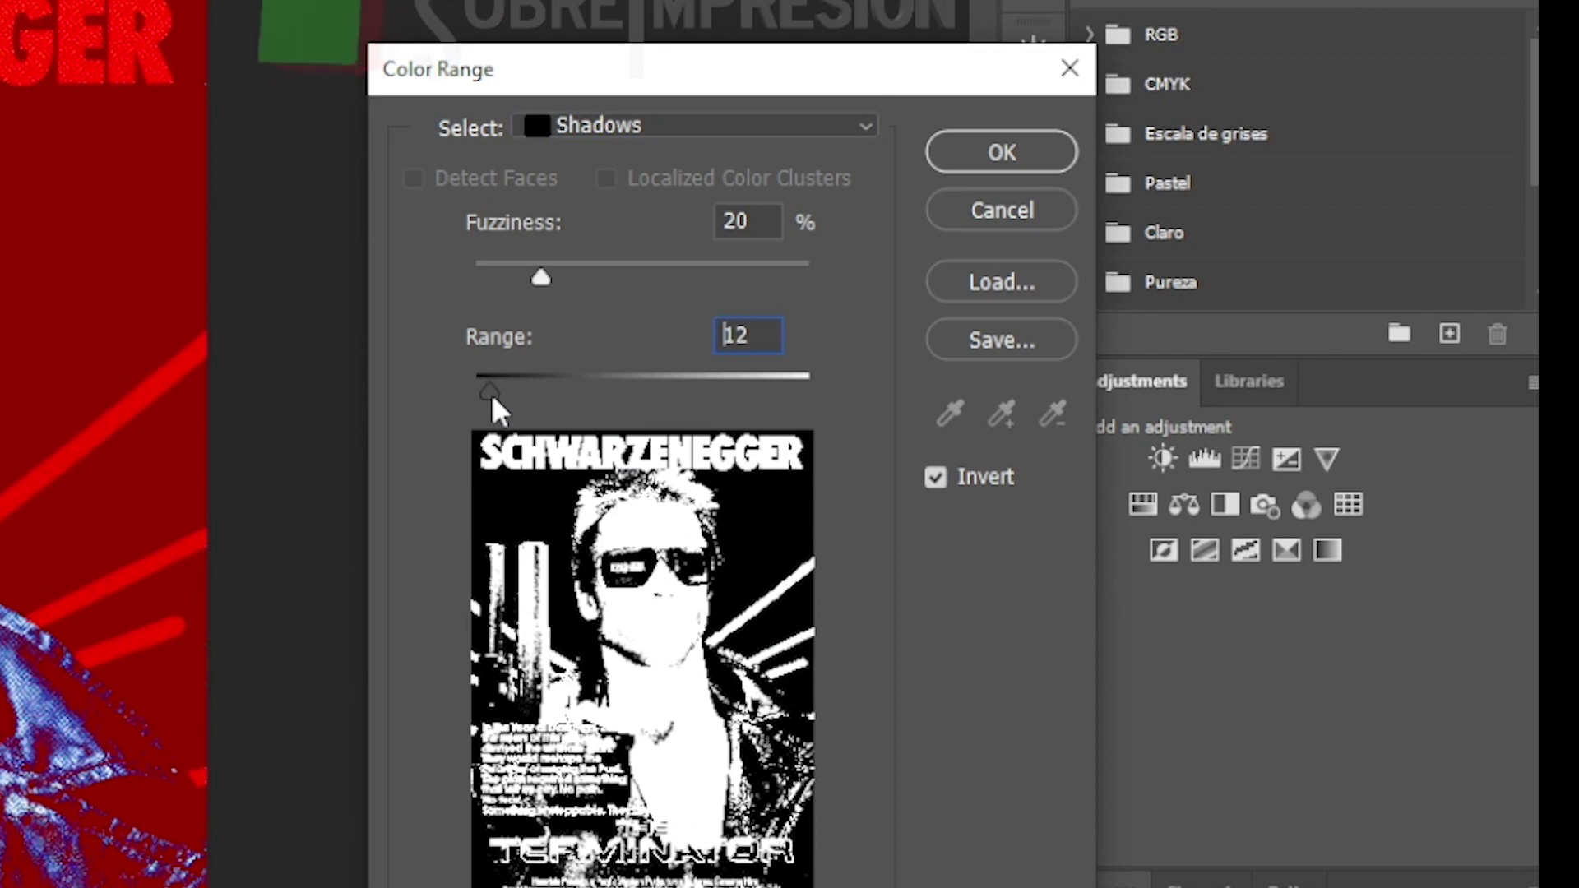
pyautogui.moveTo(491, 393); pyautogui.dragTo(491, 393)
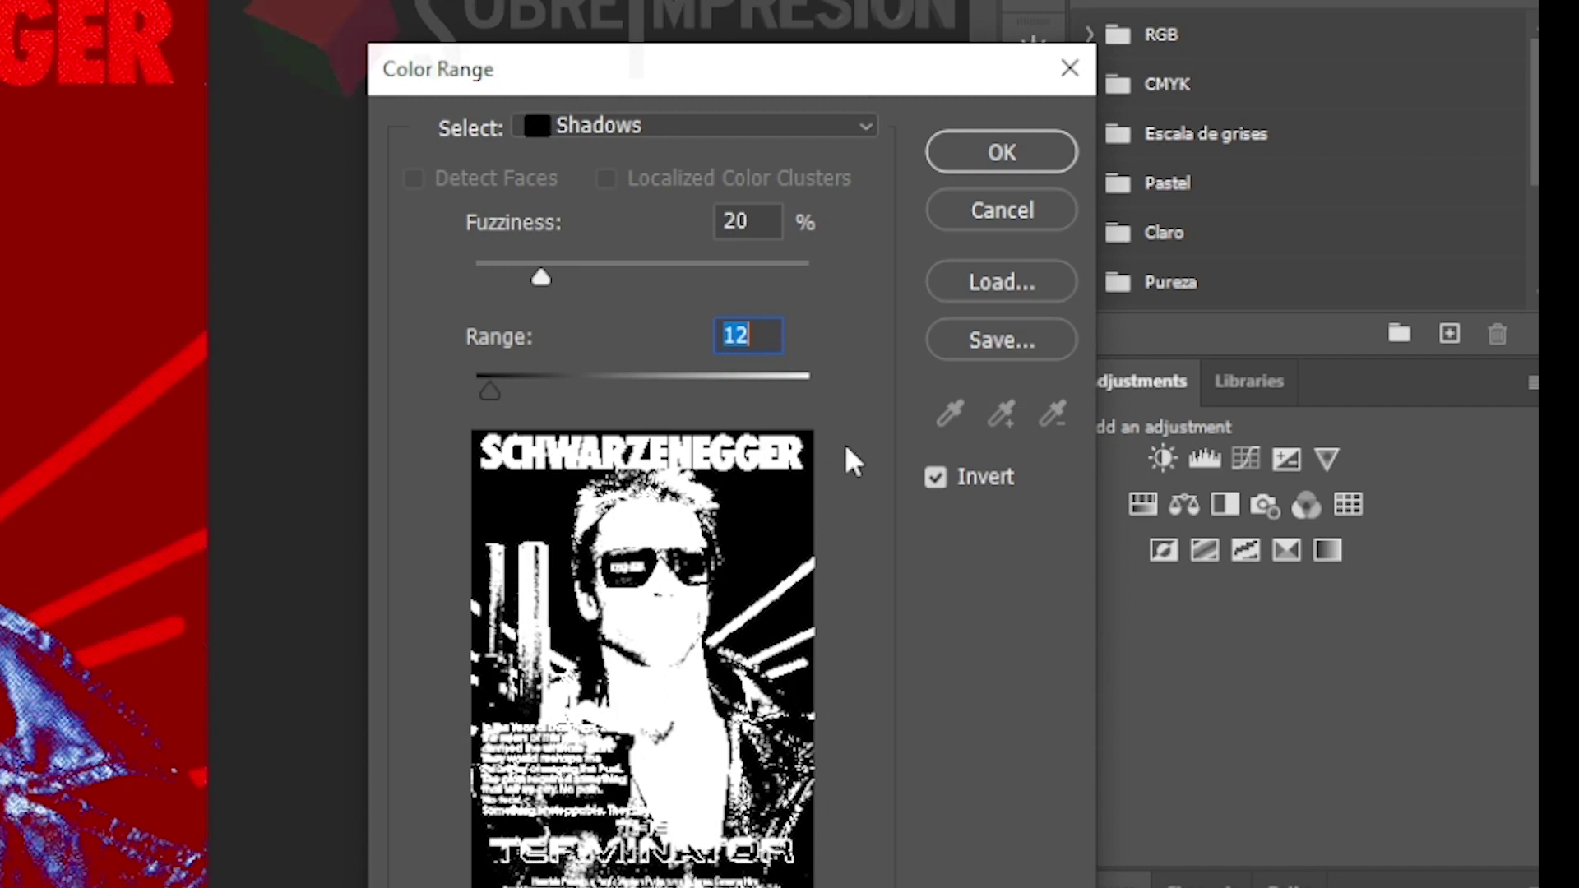
pyautogui.click(936, 478)
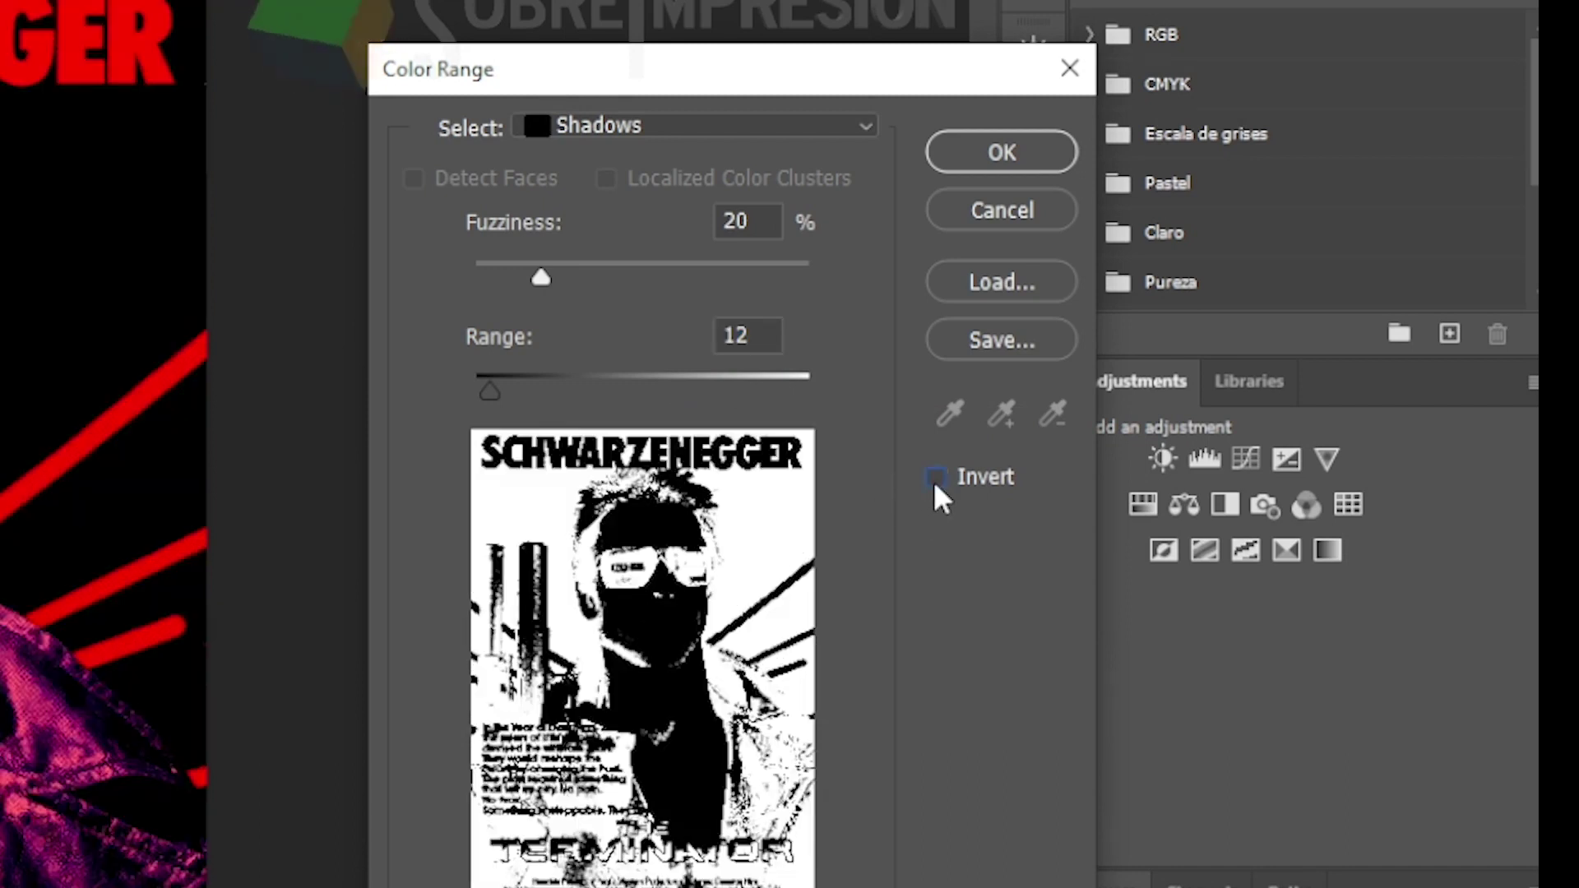
pyautogui.click(936, 483)
pyautogui.click(936, 484)
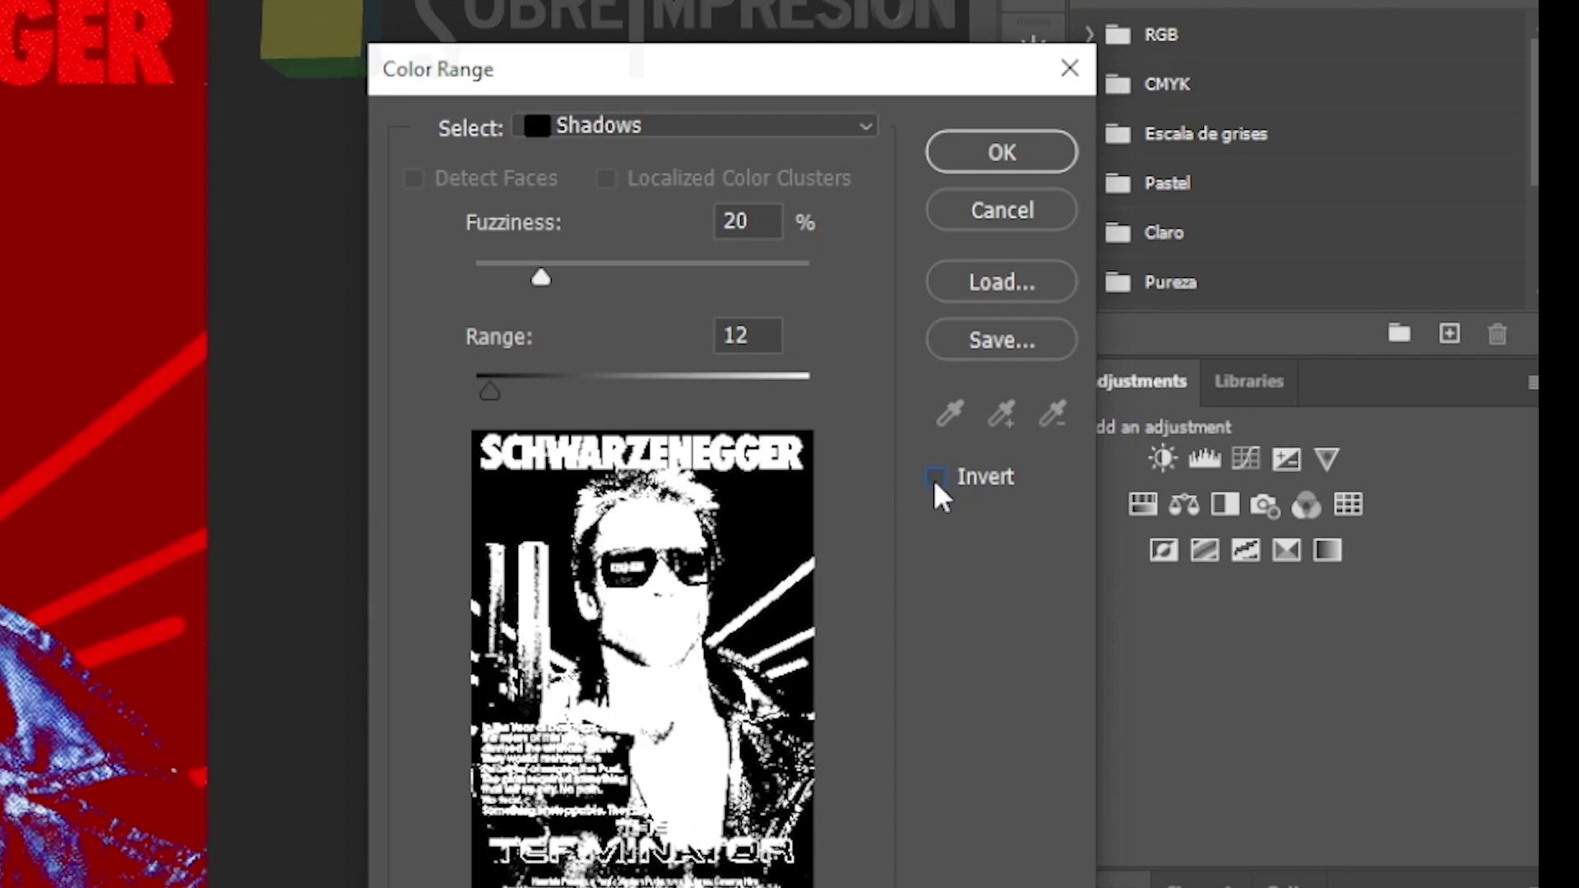
pyautogui.click(935, 484)
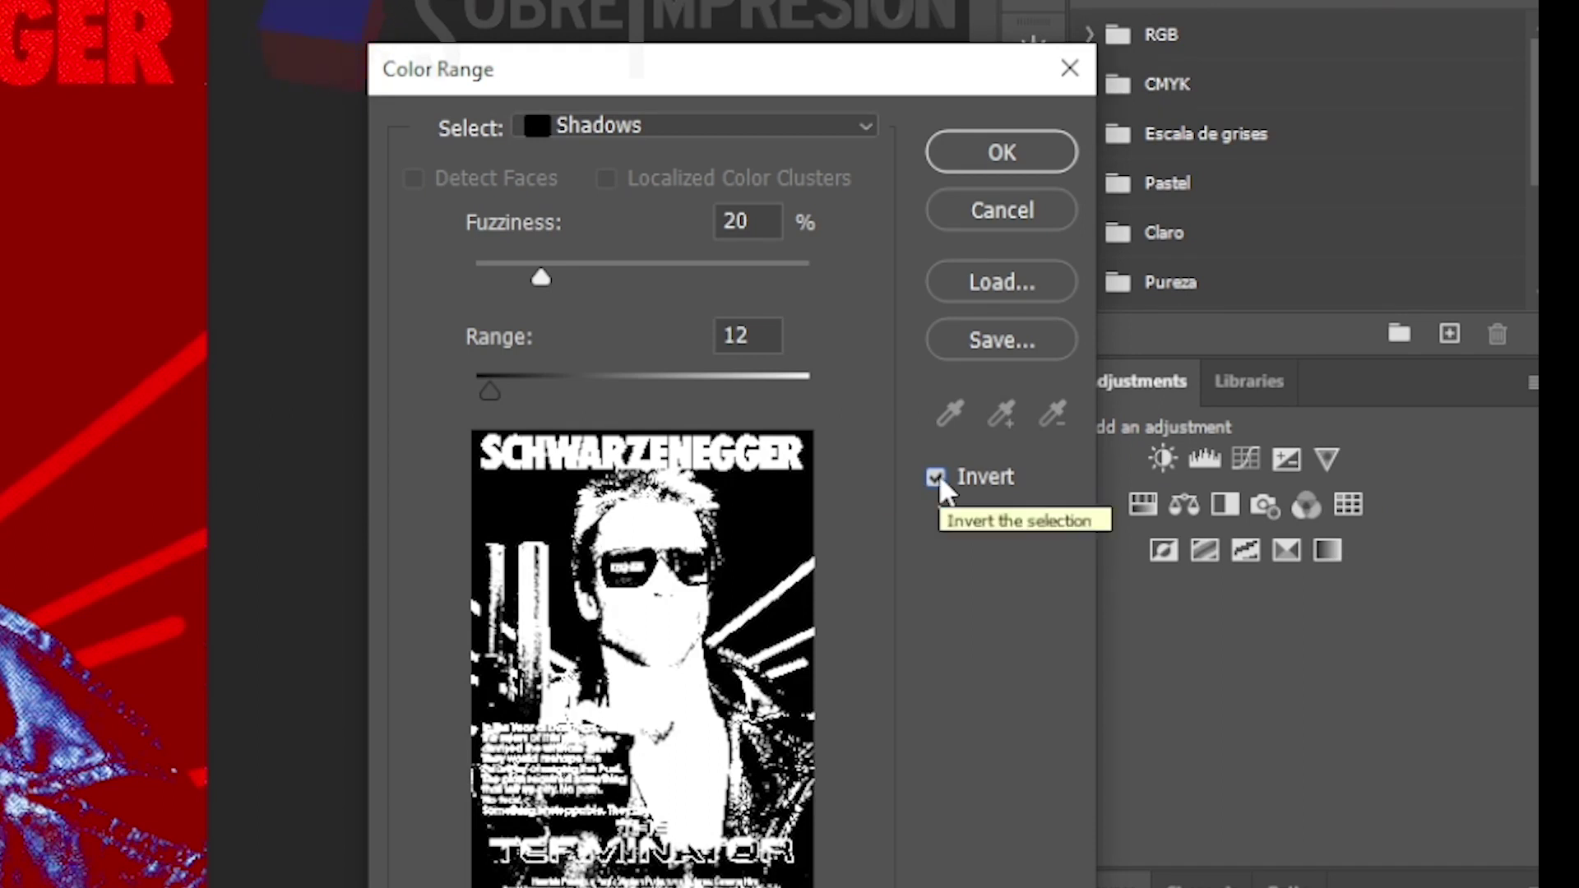
pyautogui.click(1001, 154)
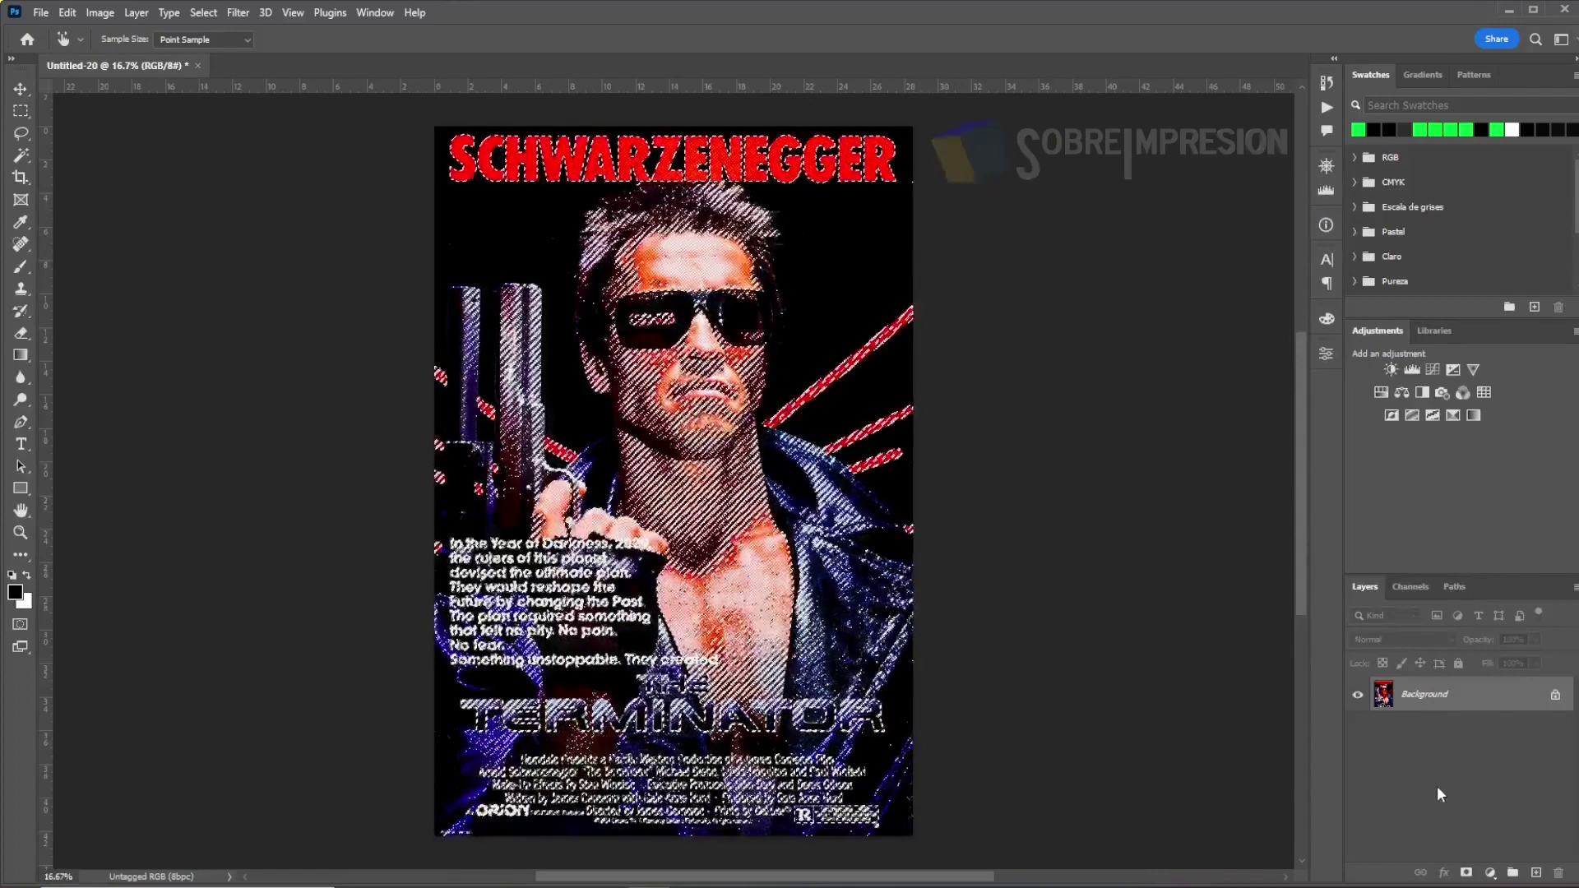
# - Copy the selection to Layer 1 and add a black Solid Color fill layer beneath it
pyautogui.hotkey('ctrl', 'j')
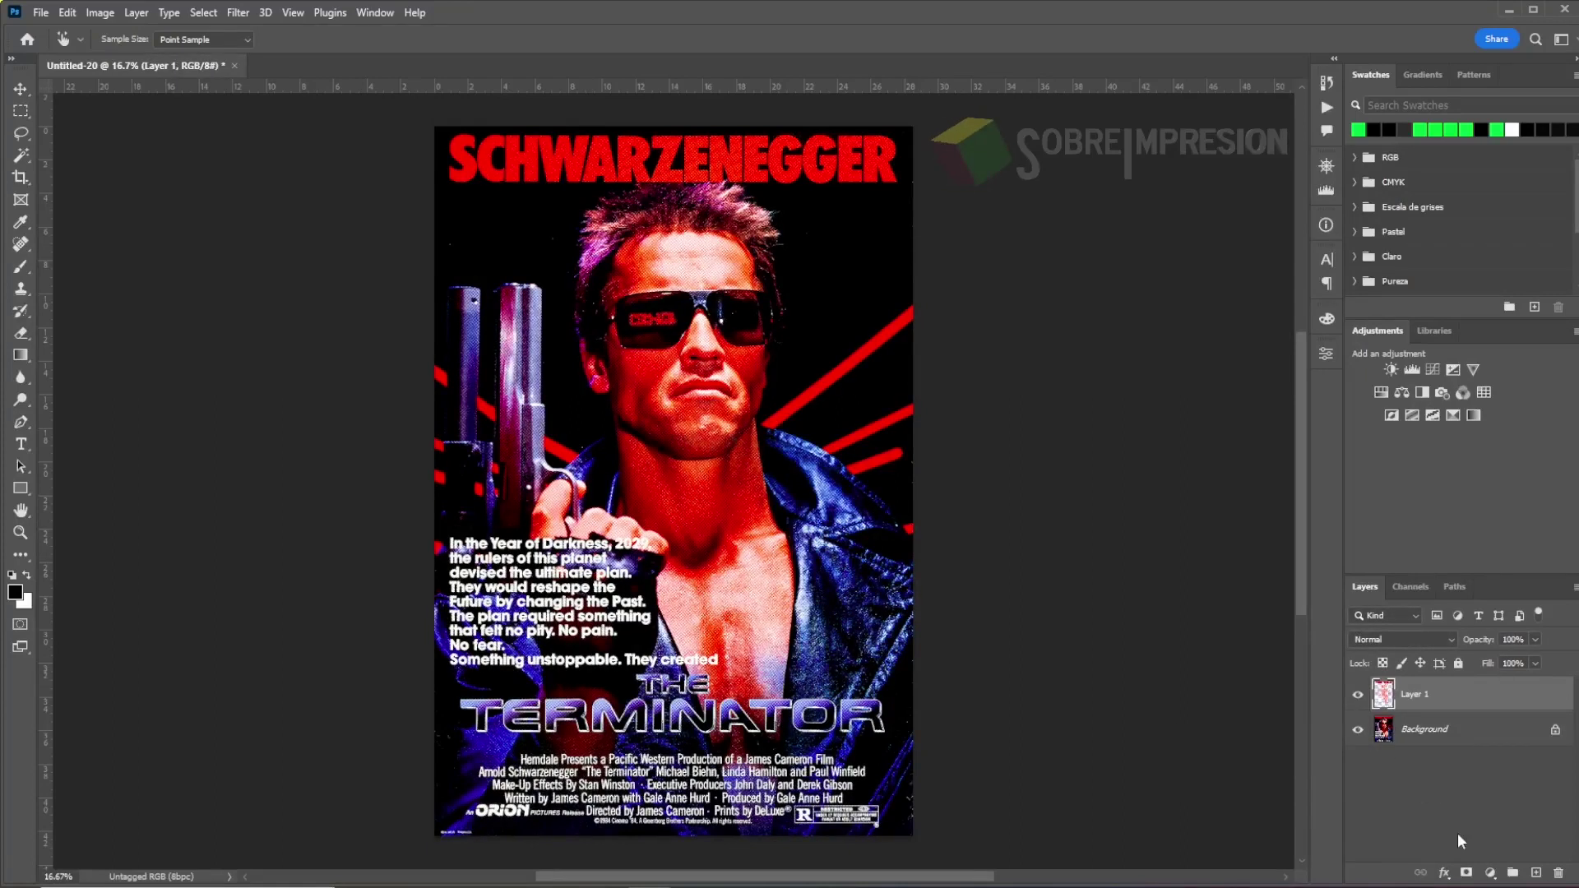
pyautogui.click(1490, 873)
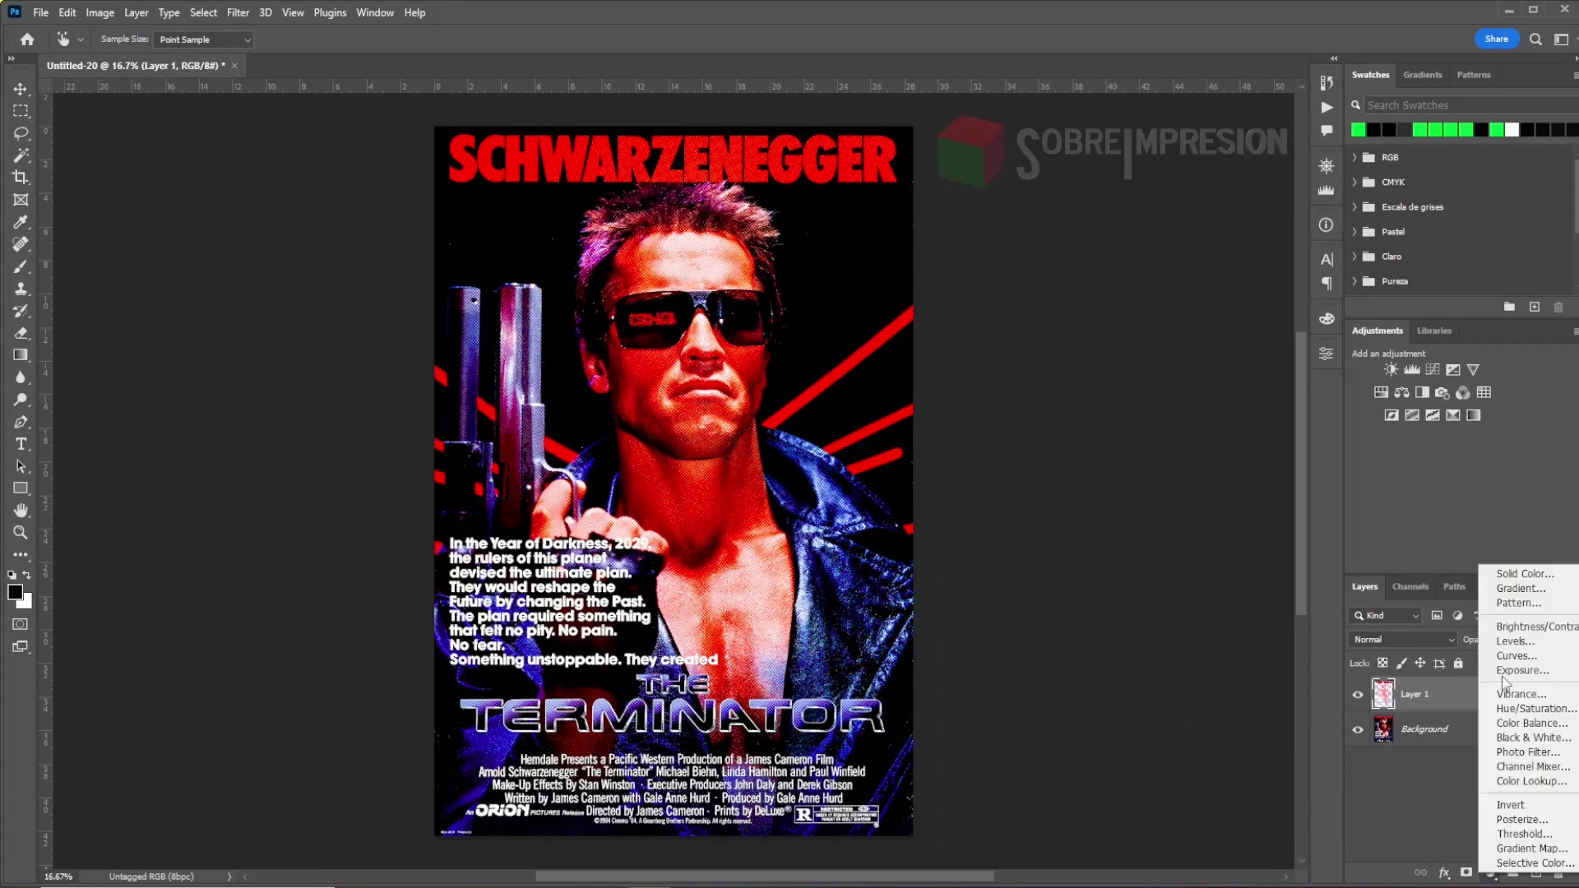
pyautogui.click(1511, 572)
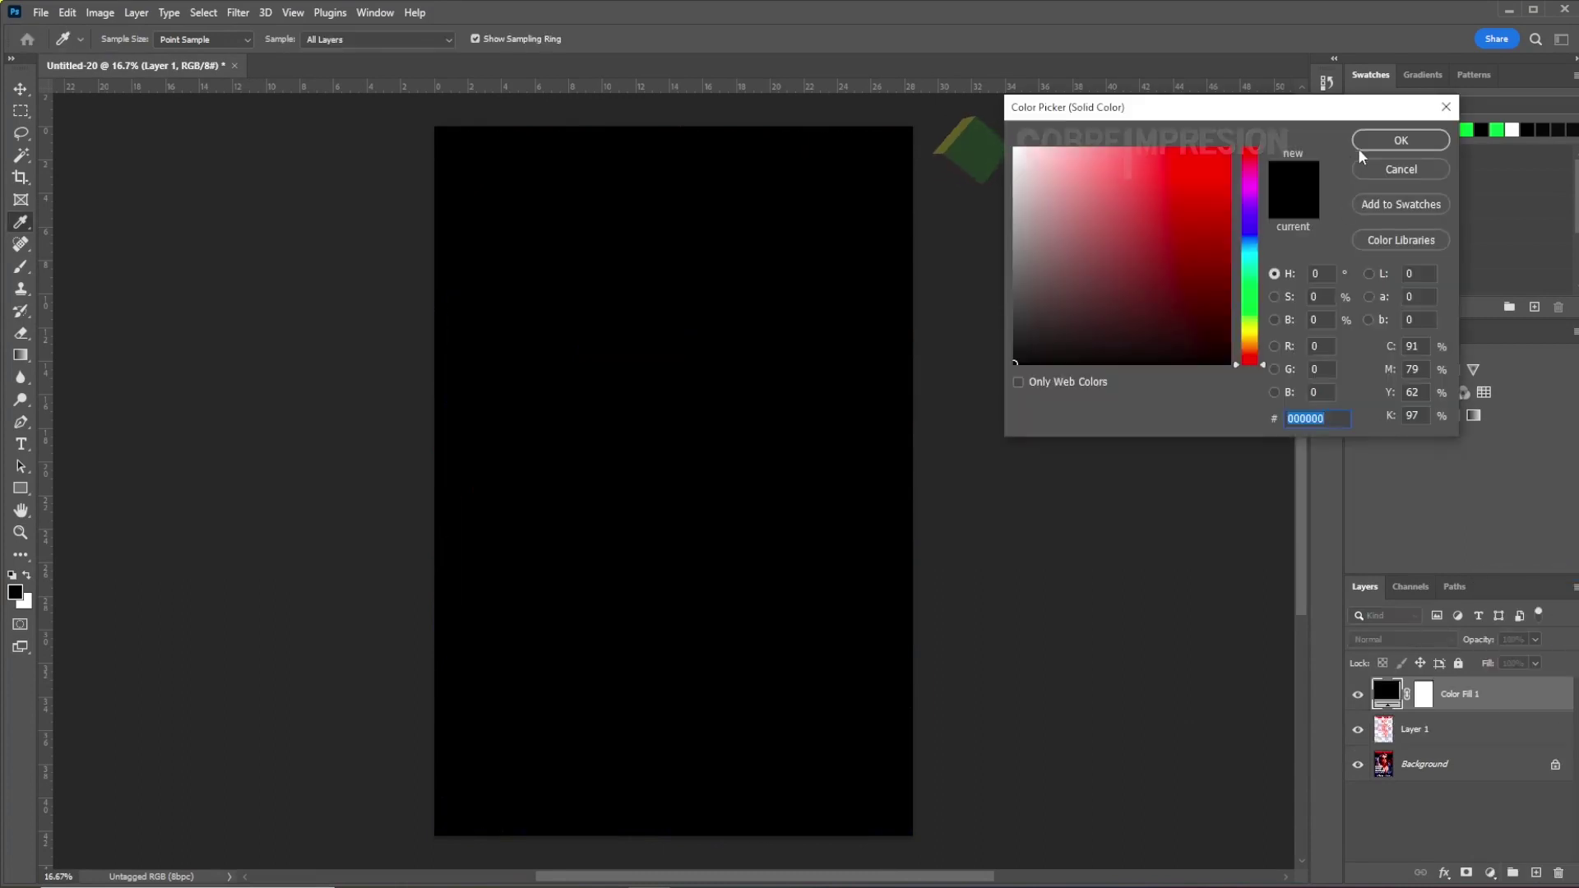
pyautogui.click(1378, 150)
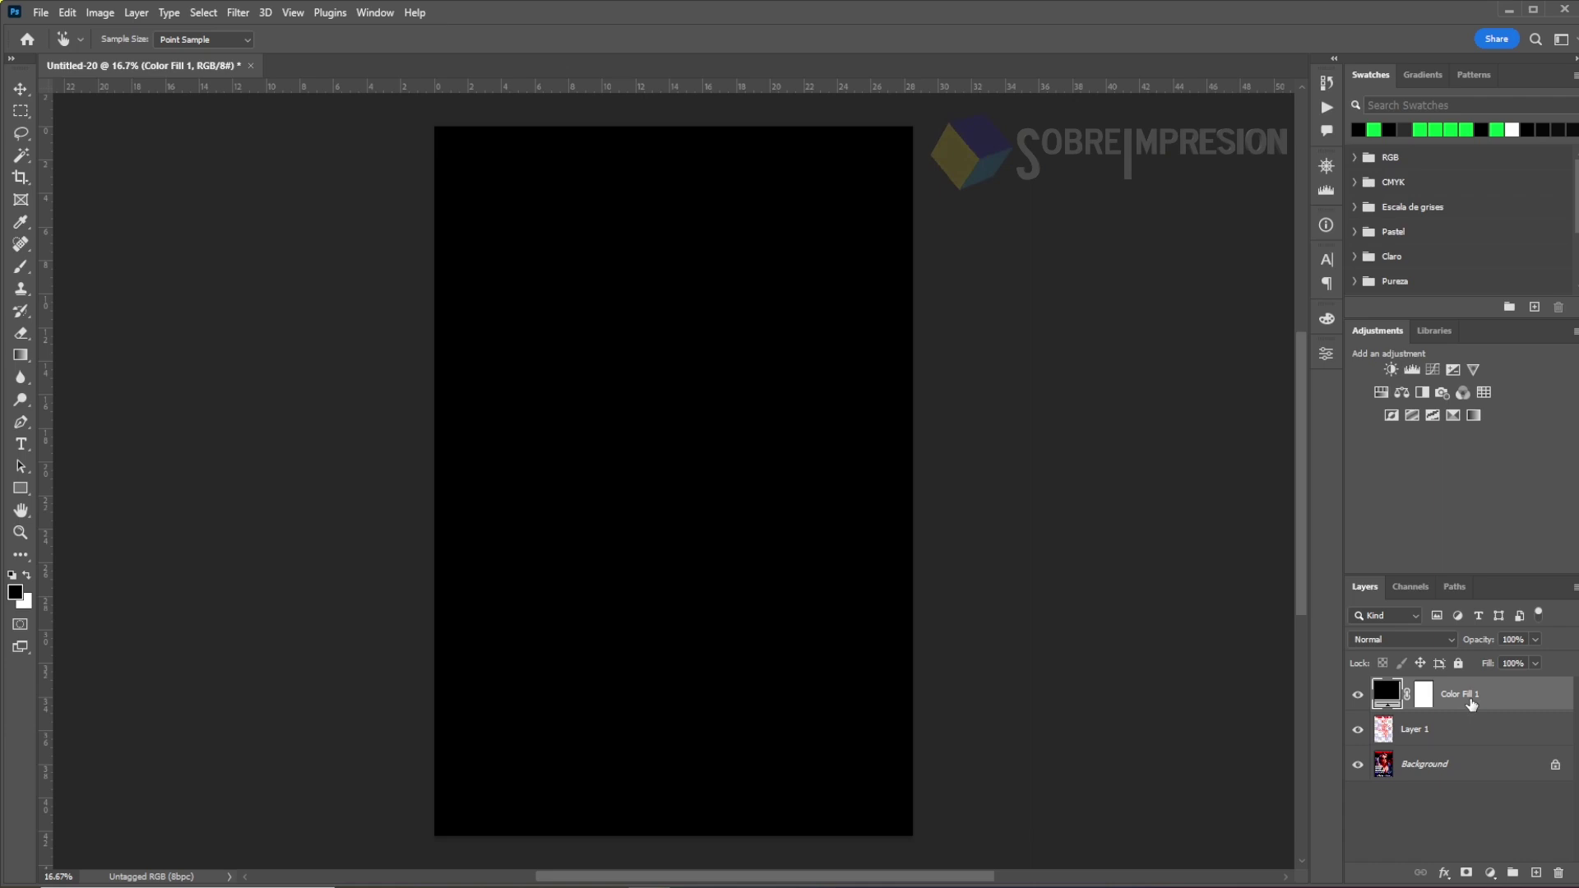
pyautogui.moveTo(1454, 695); pyautogui.dragTo(1469, 747)
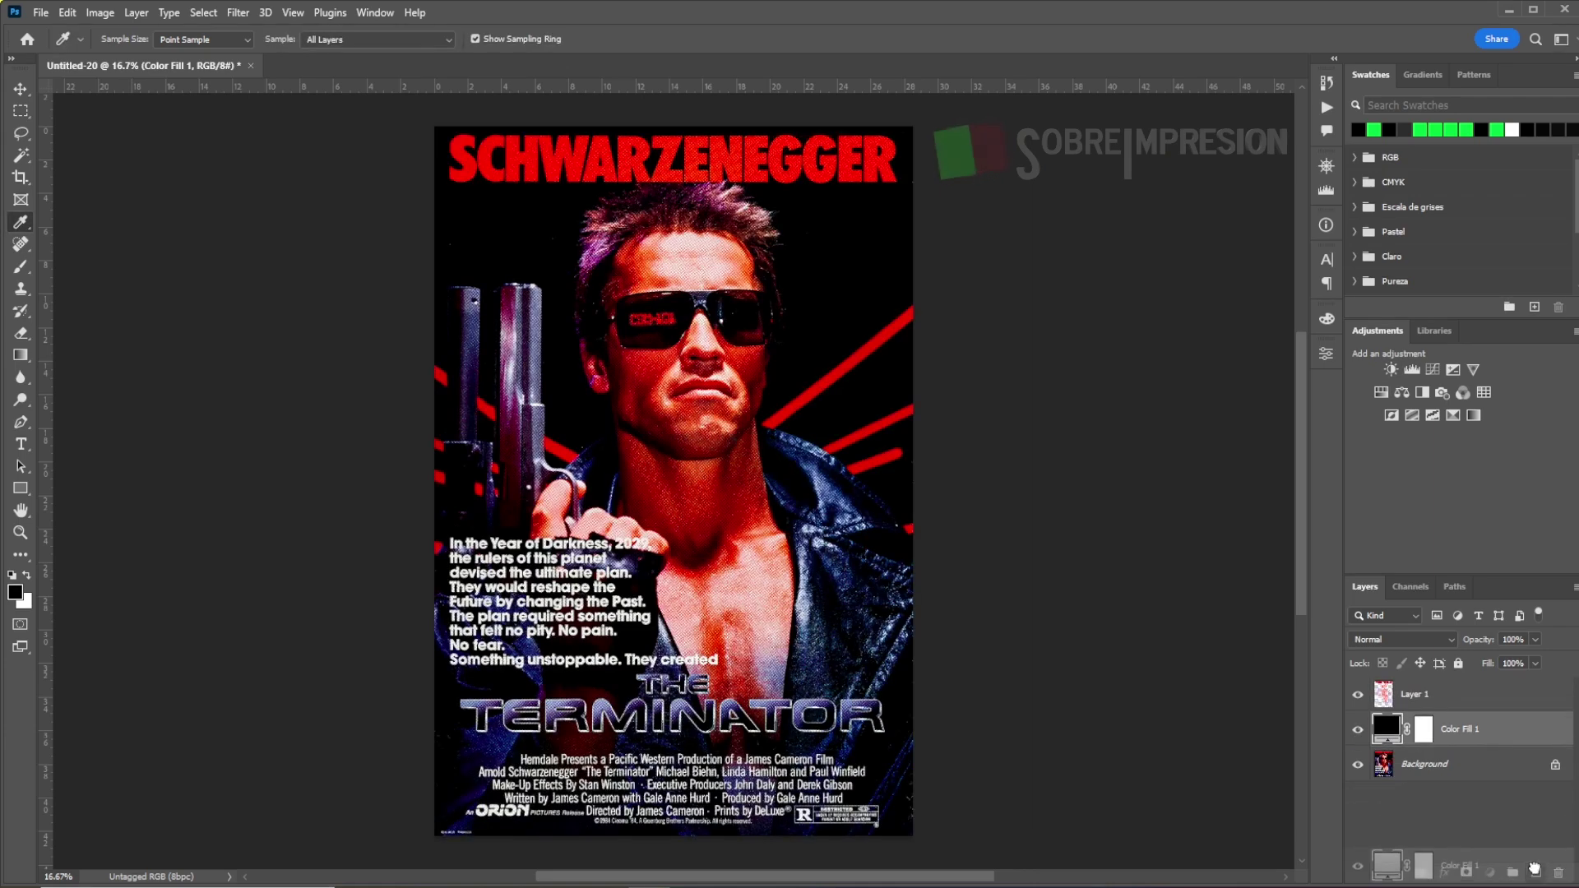
# - Duplicate the black fill, recolour the copy green (1af74e) and hide the Background layer
pyautogui.hotkey('ctrl', 'j')
pyautogui.doubleClick(1386, 731)
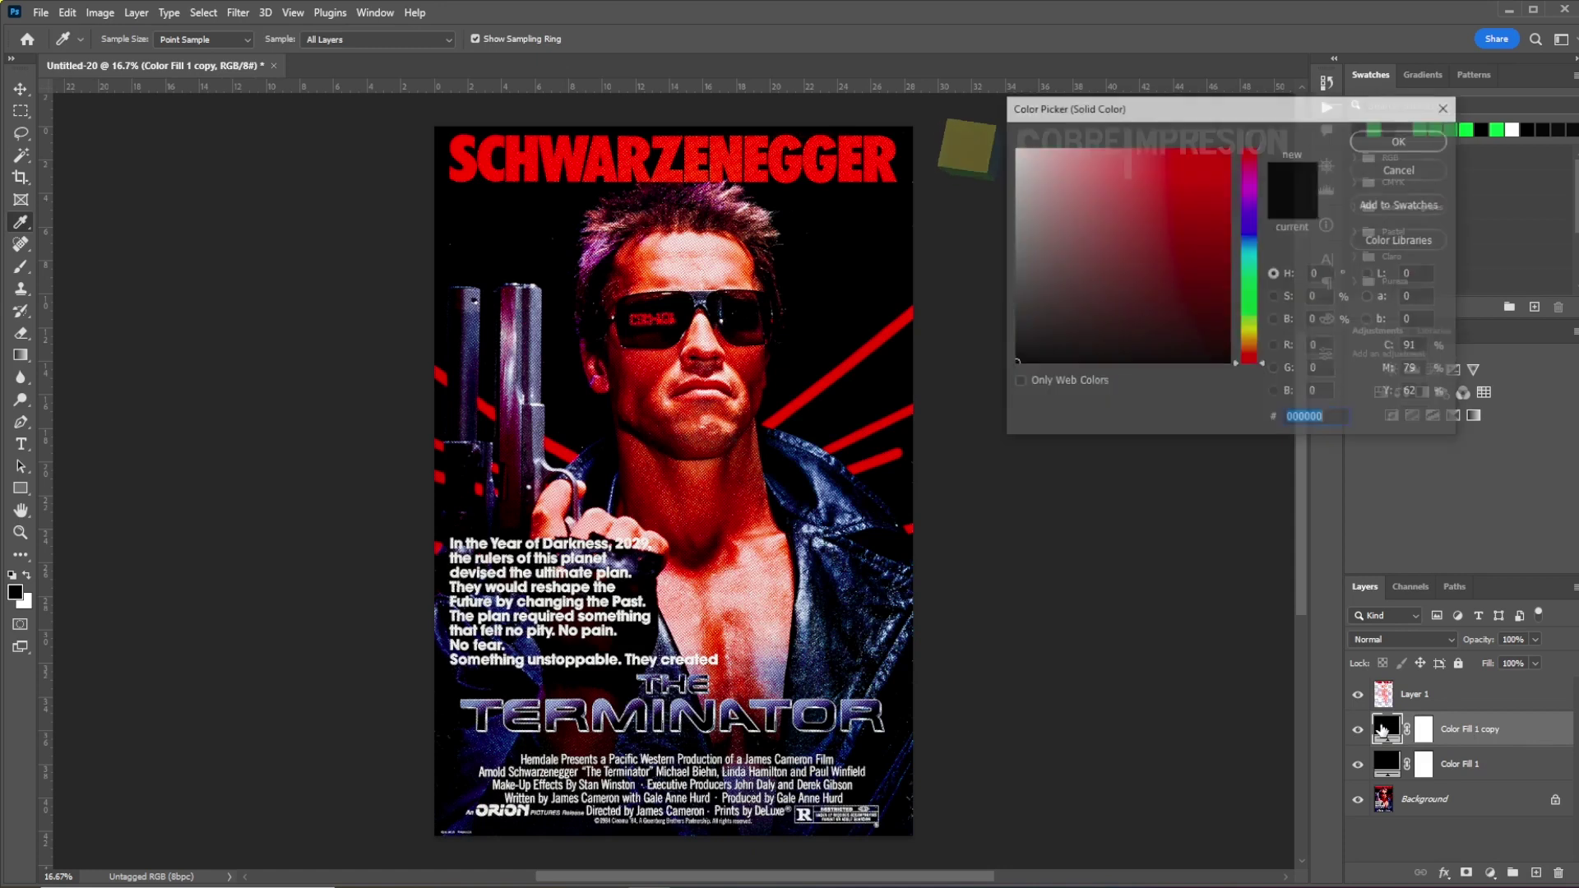
pyautogui.moveTo(1252, 310); pyautogui.dragTo(1253, 284)
pyautogui.click(1229, 148)
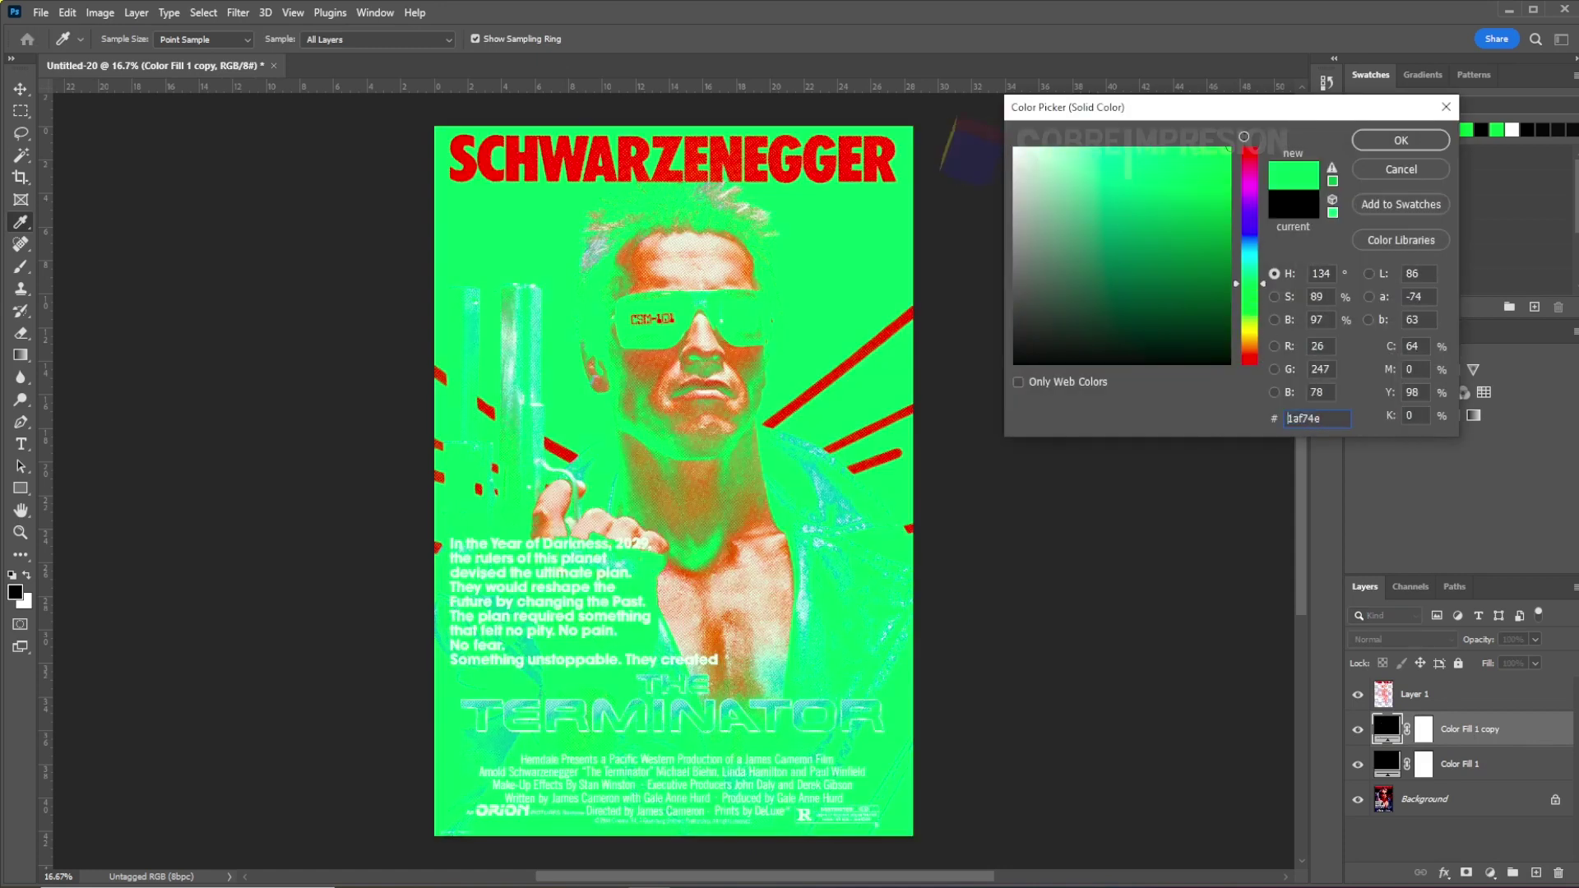
pyautogui.click(1401, 141)
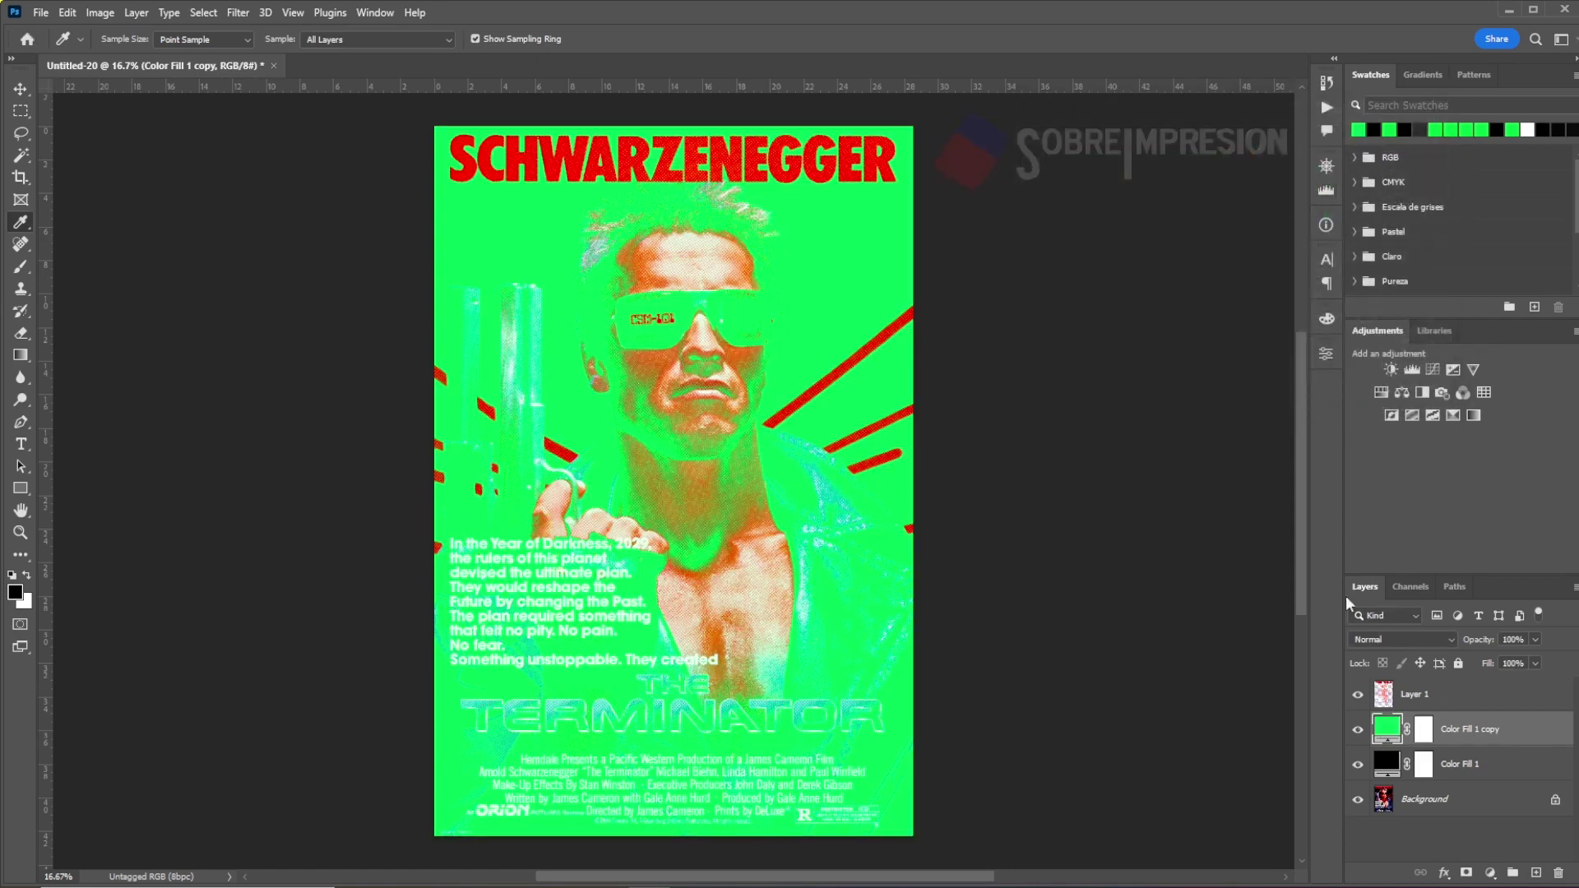
pyautogui.click(1358, 799)
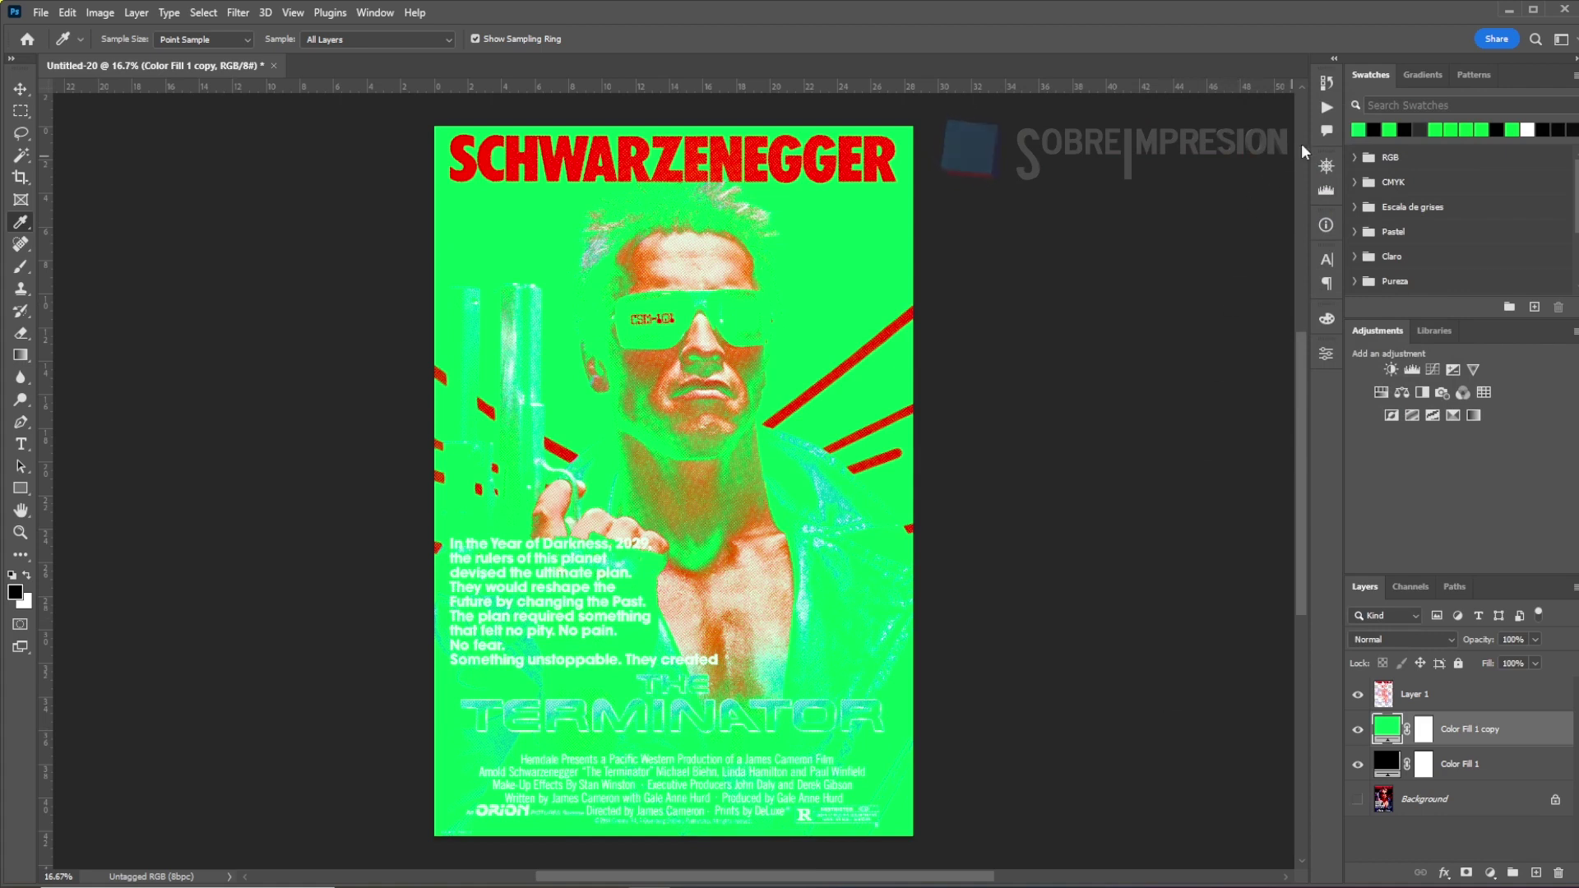
pyautogui.click(1326, 107)
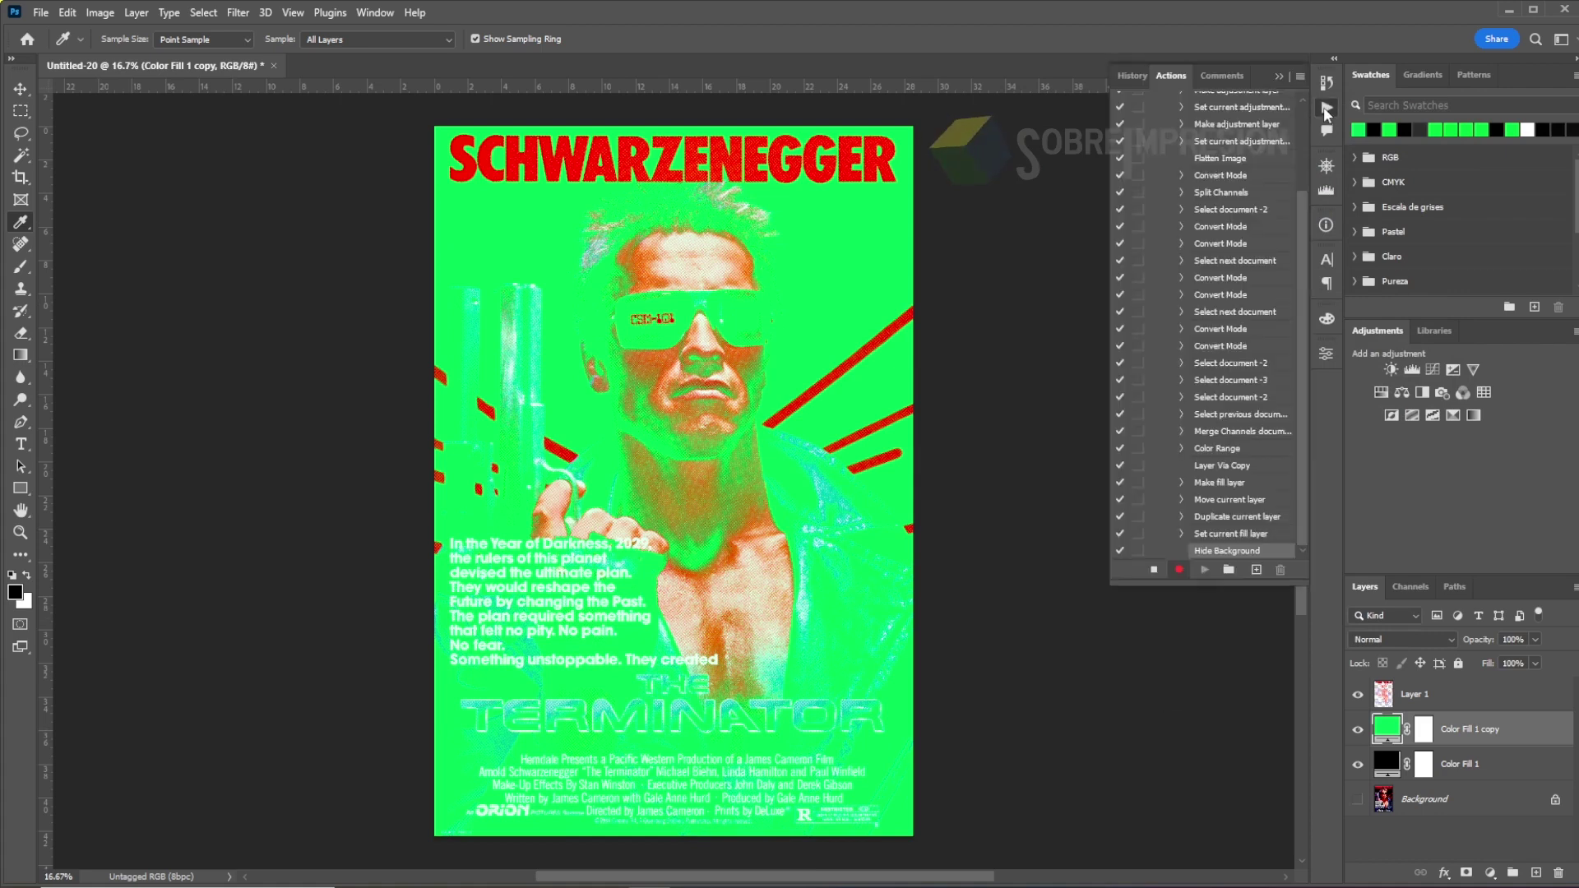
# - Stop recording the RGB halftone DTF action and collapse and close the Actions panel
pyautogui.click(1155, 575)
pyautogui.scroll(3, 1301, 516)
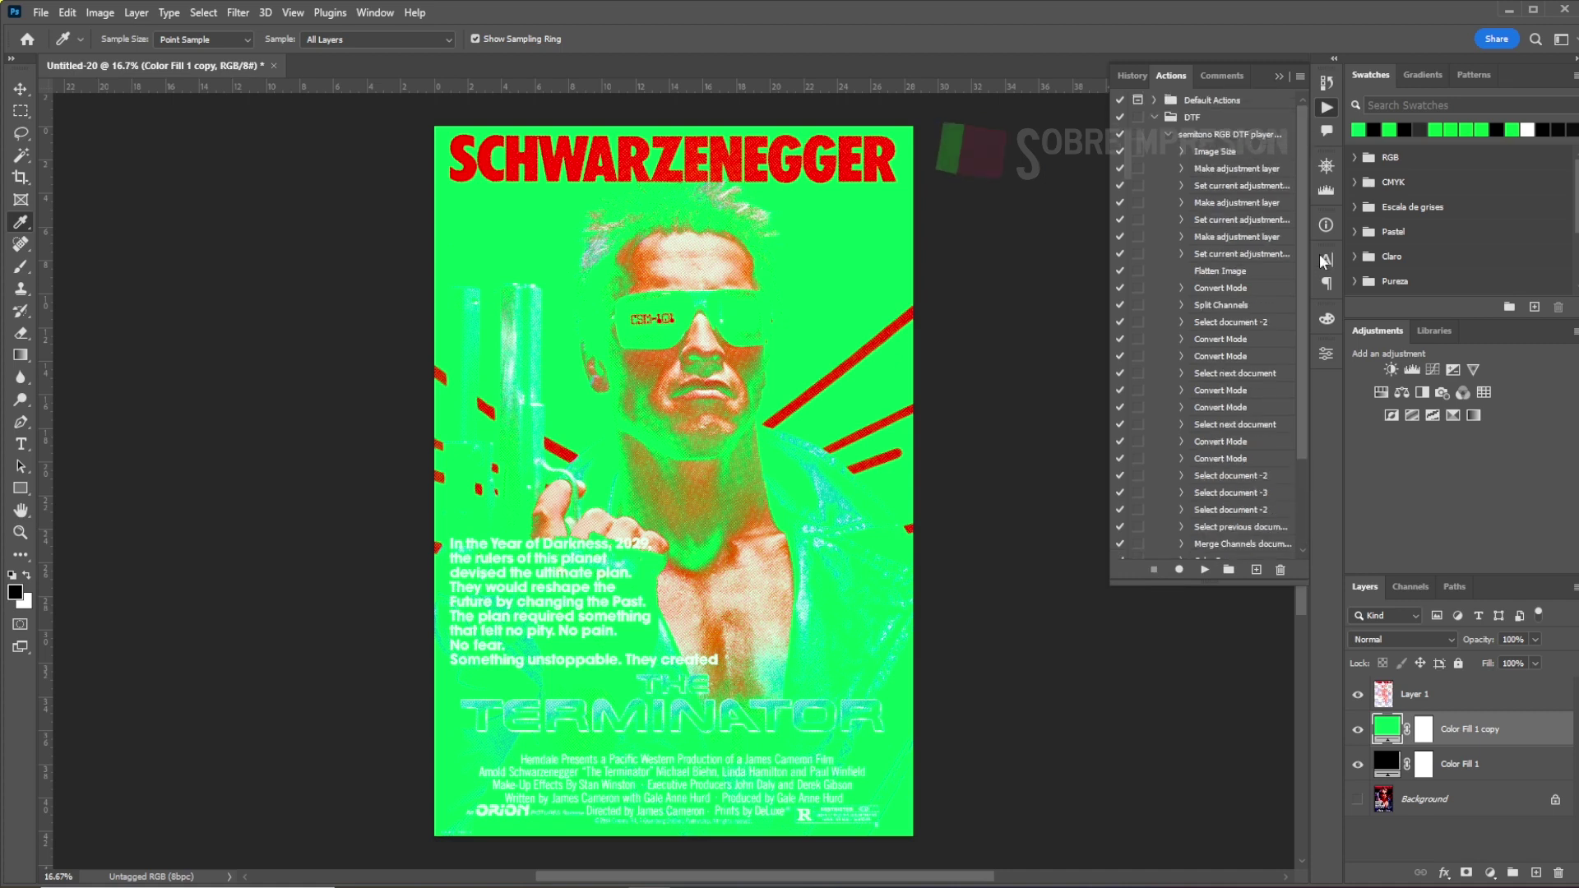
pyautogui.click(1169, 135)
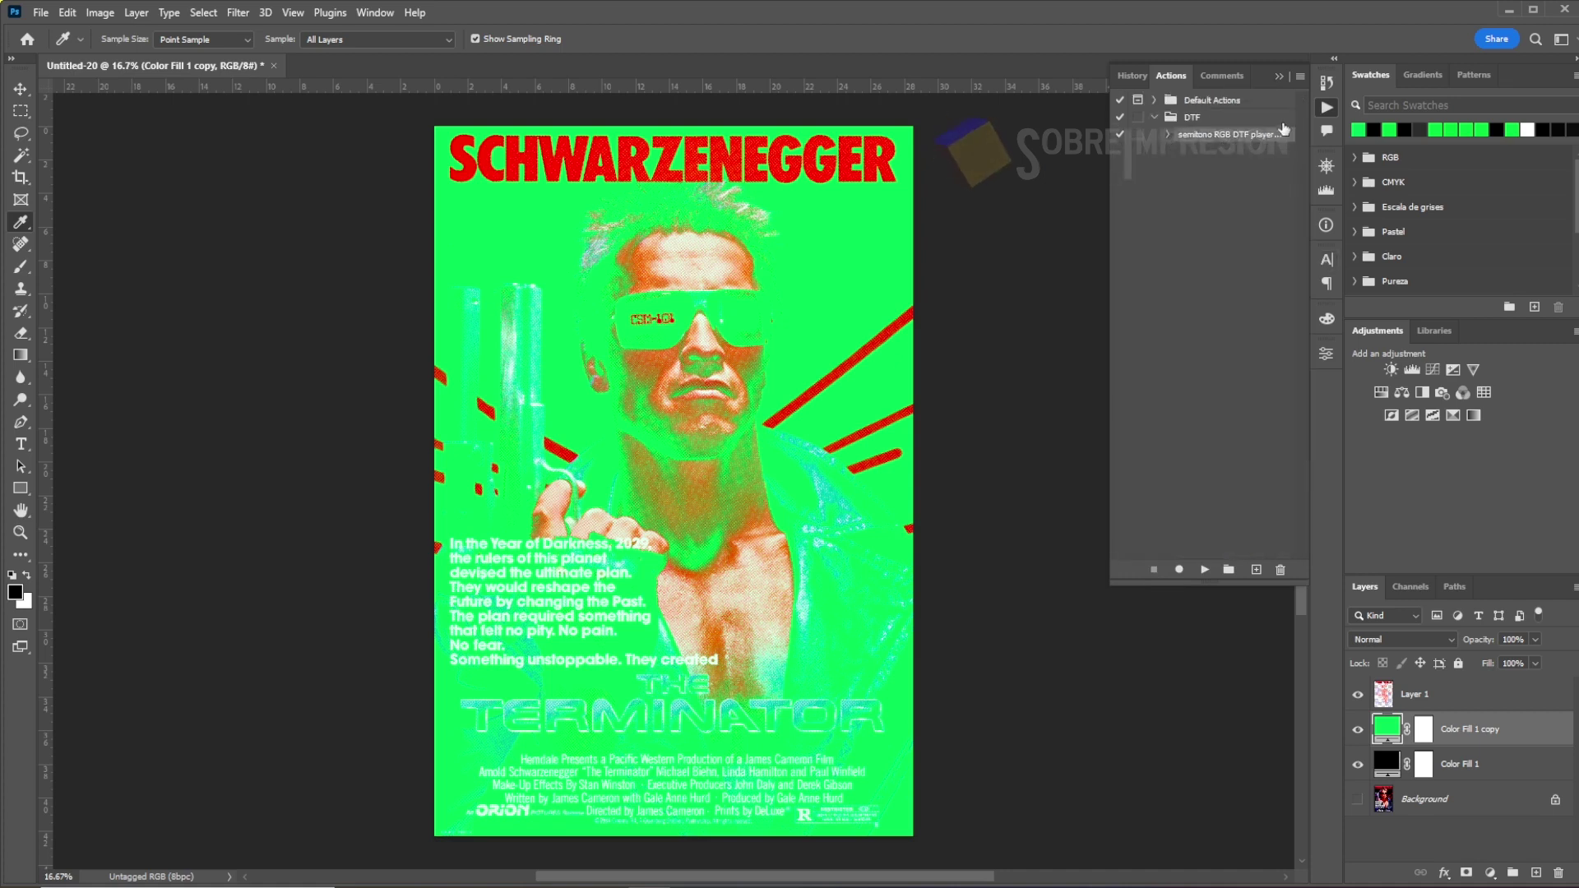
pyautogui.click(1324, 109)
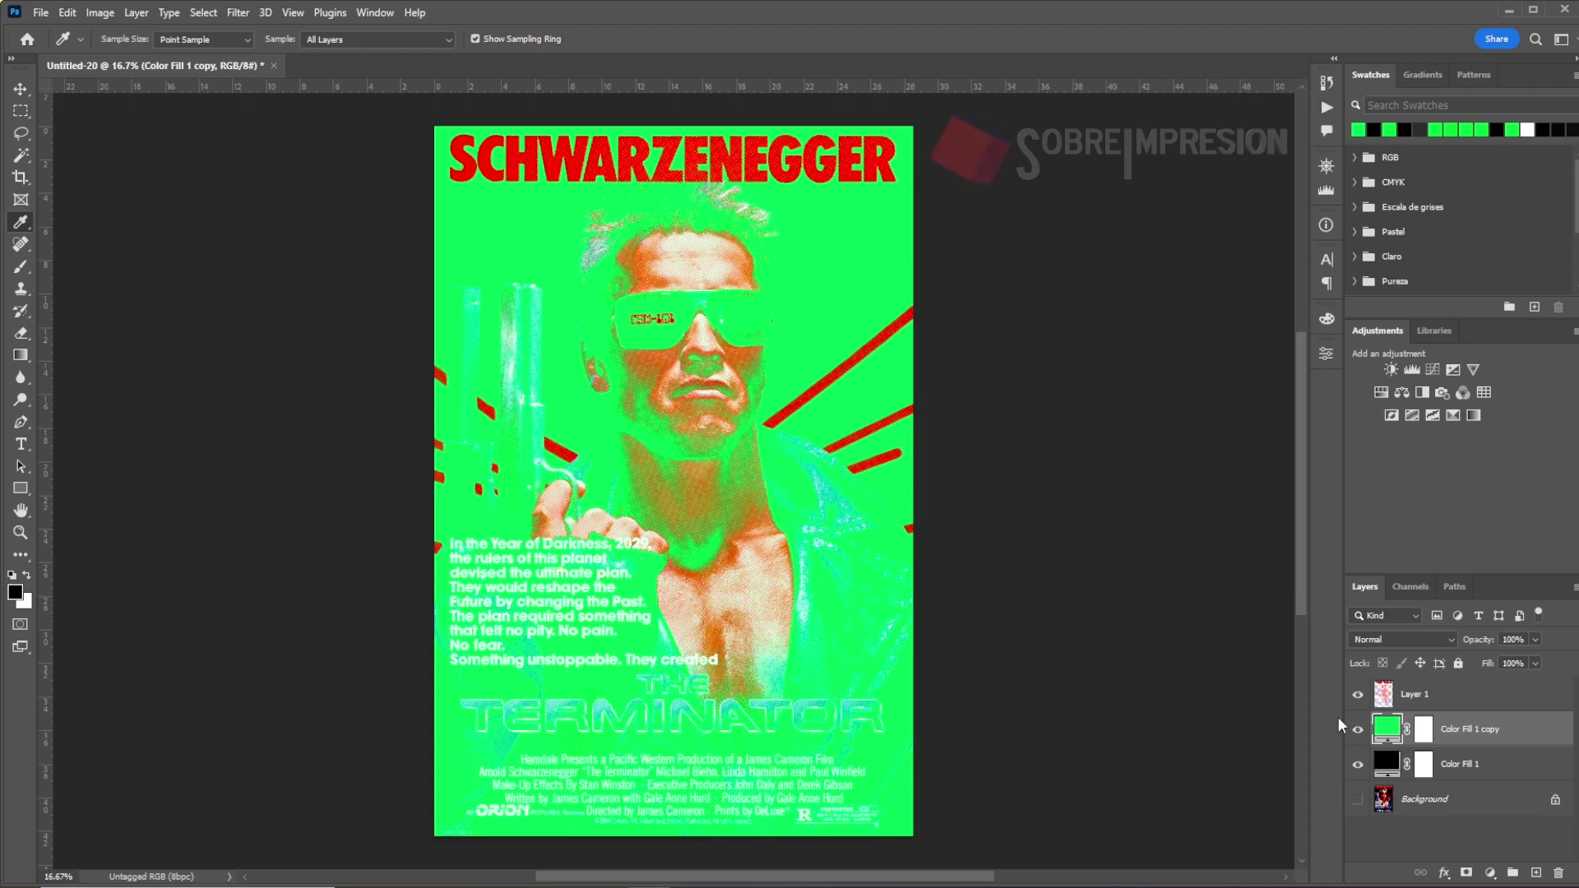
# - Zoom in, hide the green and black fill layers, and pan across the halftone dots
pyautogui.hotkey('ctrl', '+')
pyautogui.hotkey('ctrl', '+')
pyautogui.hotkey('ctrl', '+')
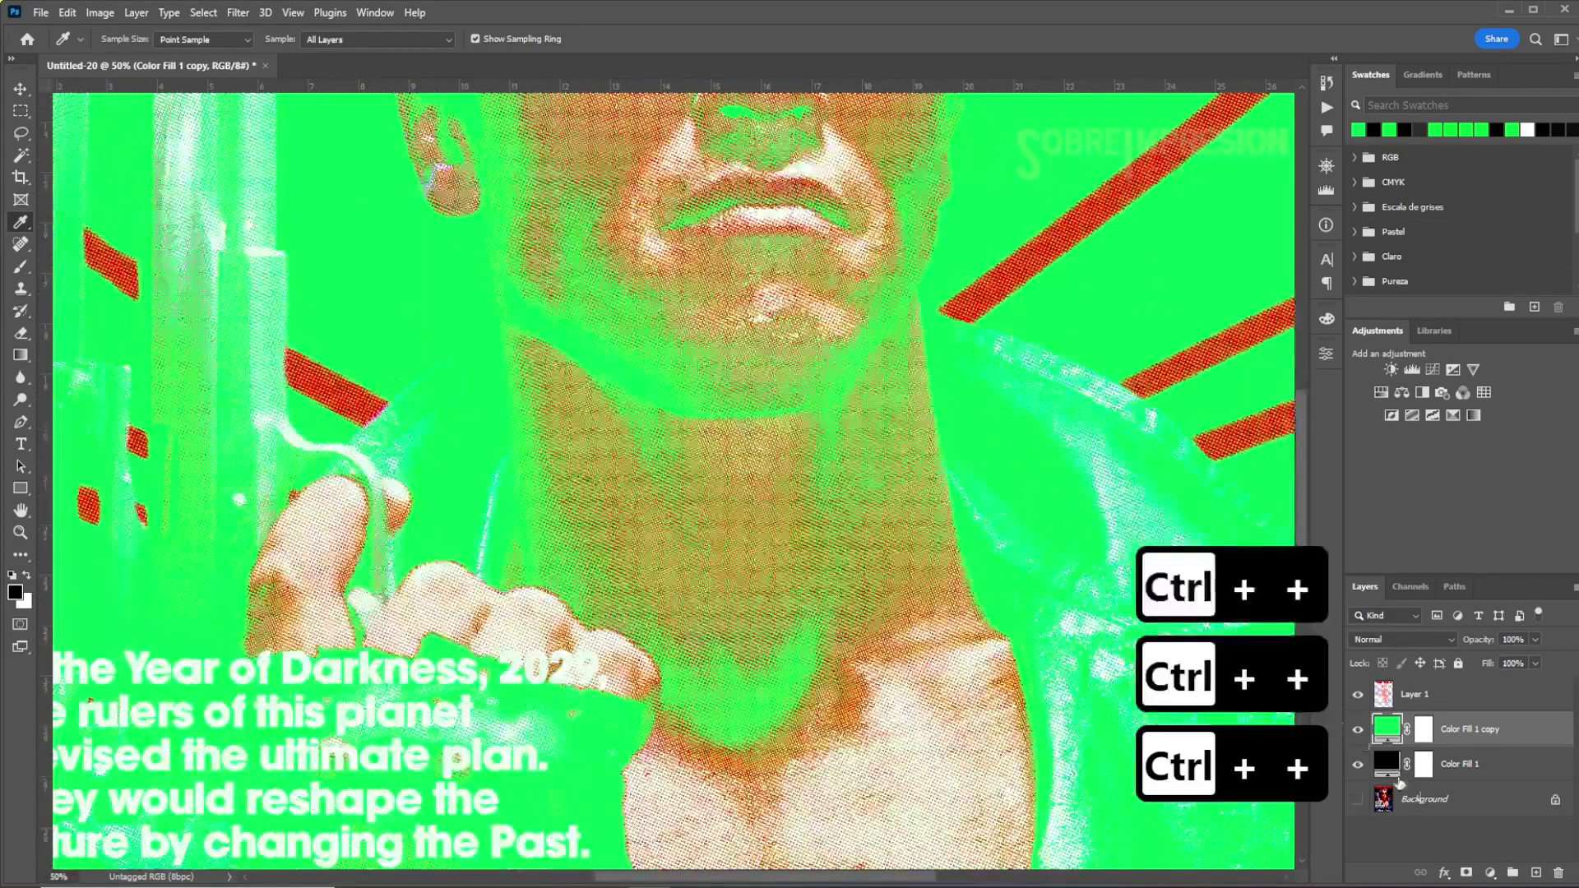
pyautogui.click(1358, 729)
pyautogui.scroll(2, 901, 514)
pyautogui.scroll(8, 1163, 656)
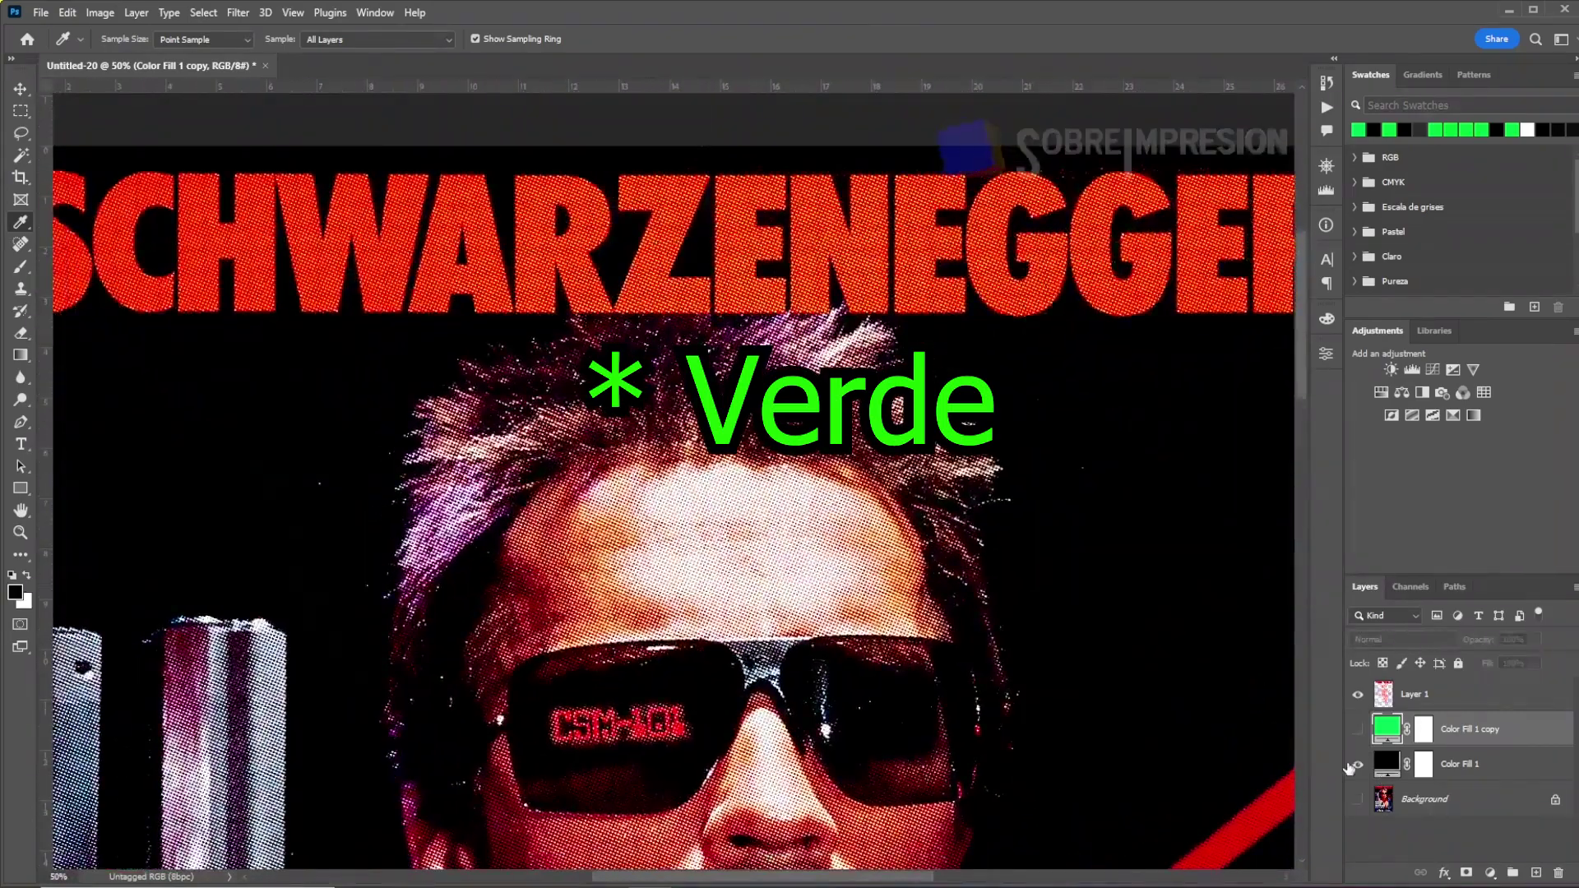
pyautogui.click(1357, 764)
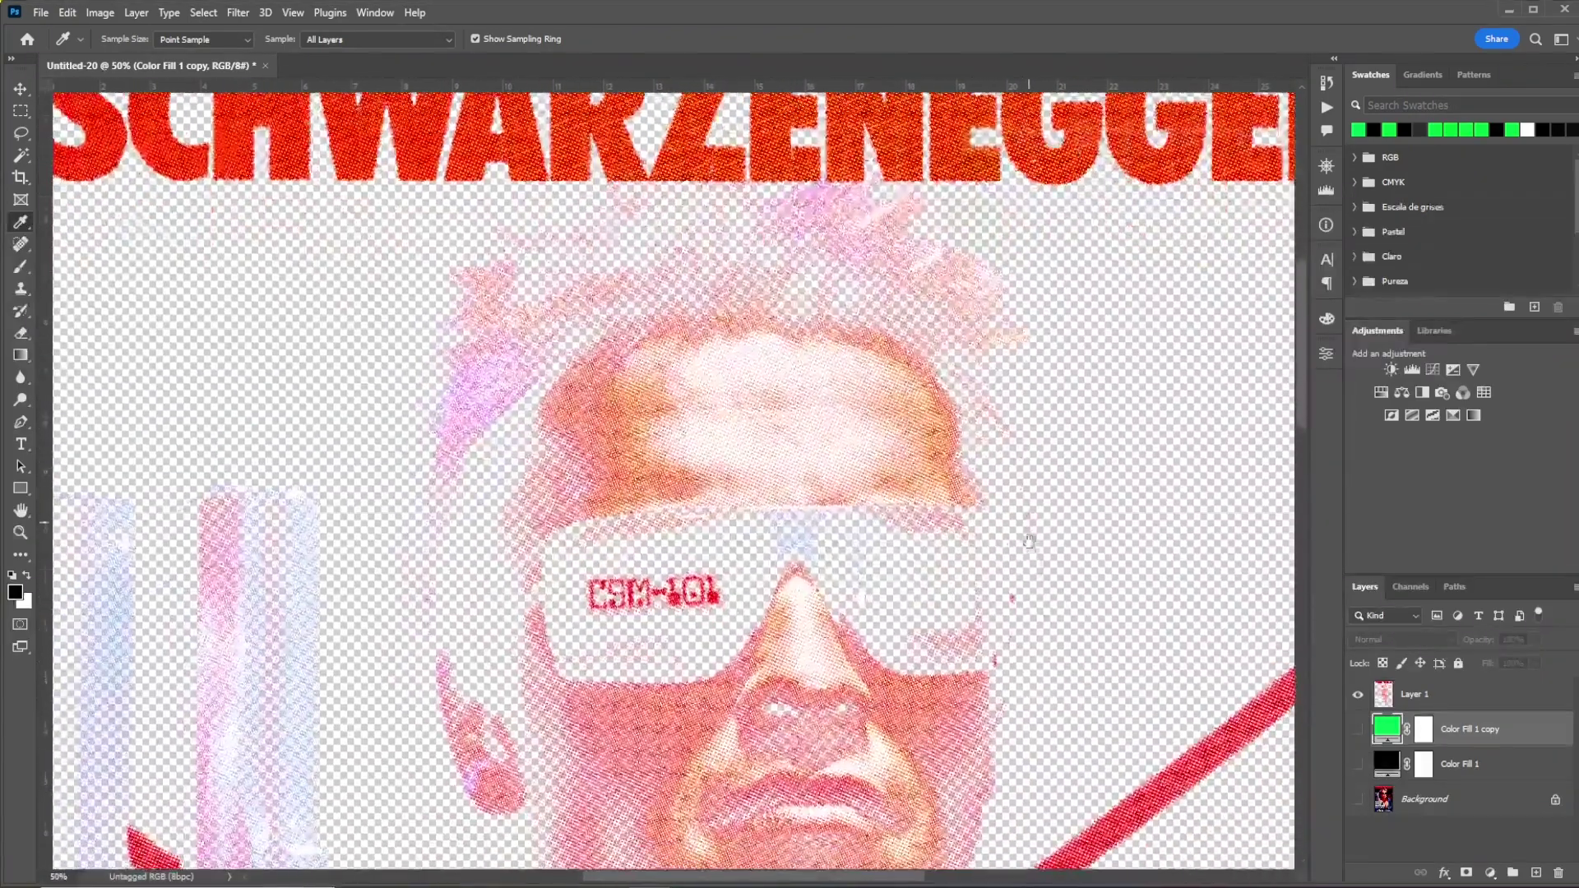
pyautogui.moveTo(975, 771)
pyautogui.mouseDown()
pyautogui.moveTo(738, 631)
pyautogui.moveTo(847, 547)
pyautogui.mouseUp()
pyautogui.scroll(-3, 847, 547)
pyautogui.scroll(-3, 863, 570)
pyautogui.scroll(-3, 880, 593)
pyautogui.scroll(-3, 897, 617)
pyautogui.scroll(-6, 910, 639)
pyautogui.hscroll(4, 930, 592)
pyautogui.hscroll(4, 946, 543)
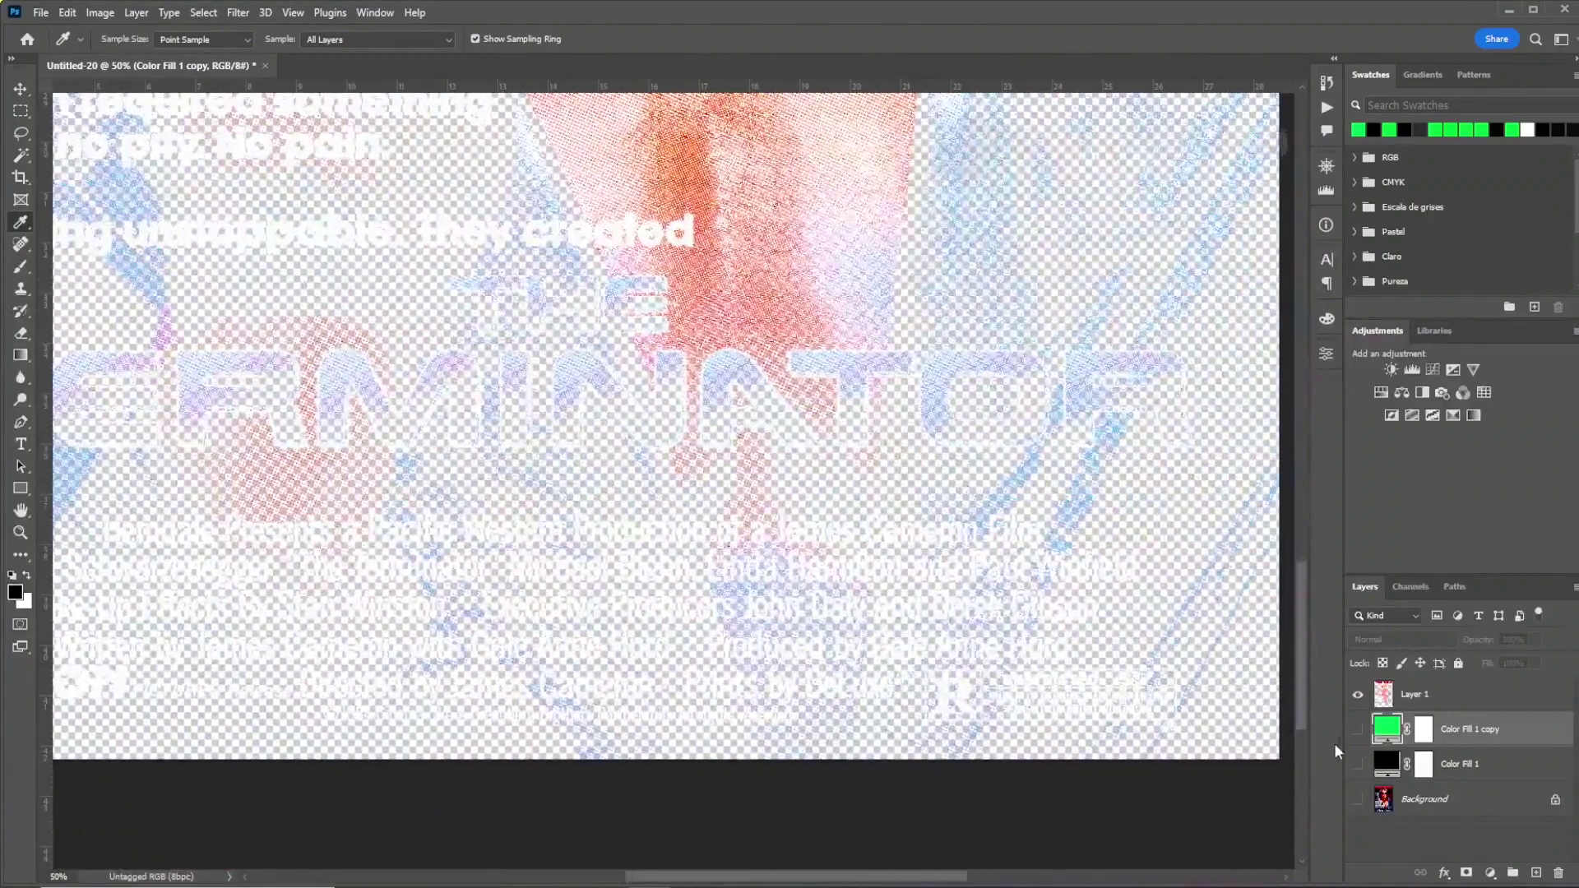
# - Toggle the black fill to compare, leave it visible and fit the whole poster in the window
pyautogui.click(1357, 766)
pyautogui.scroll(3, 905, 559)
pyautogui.hscroll(-2, 774, 581)
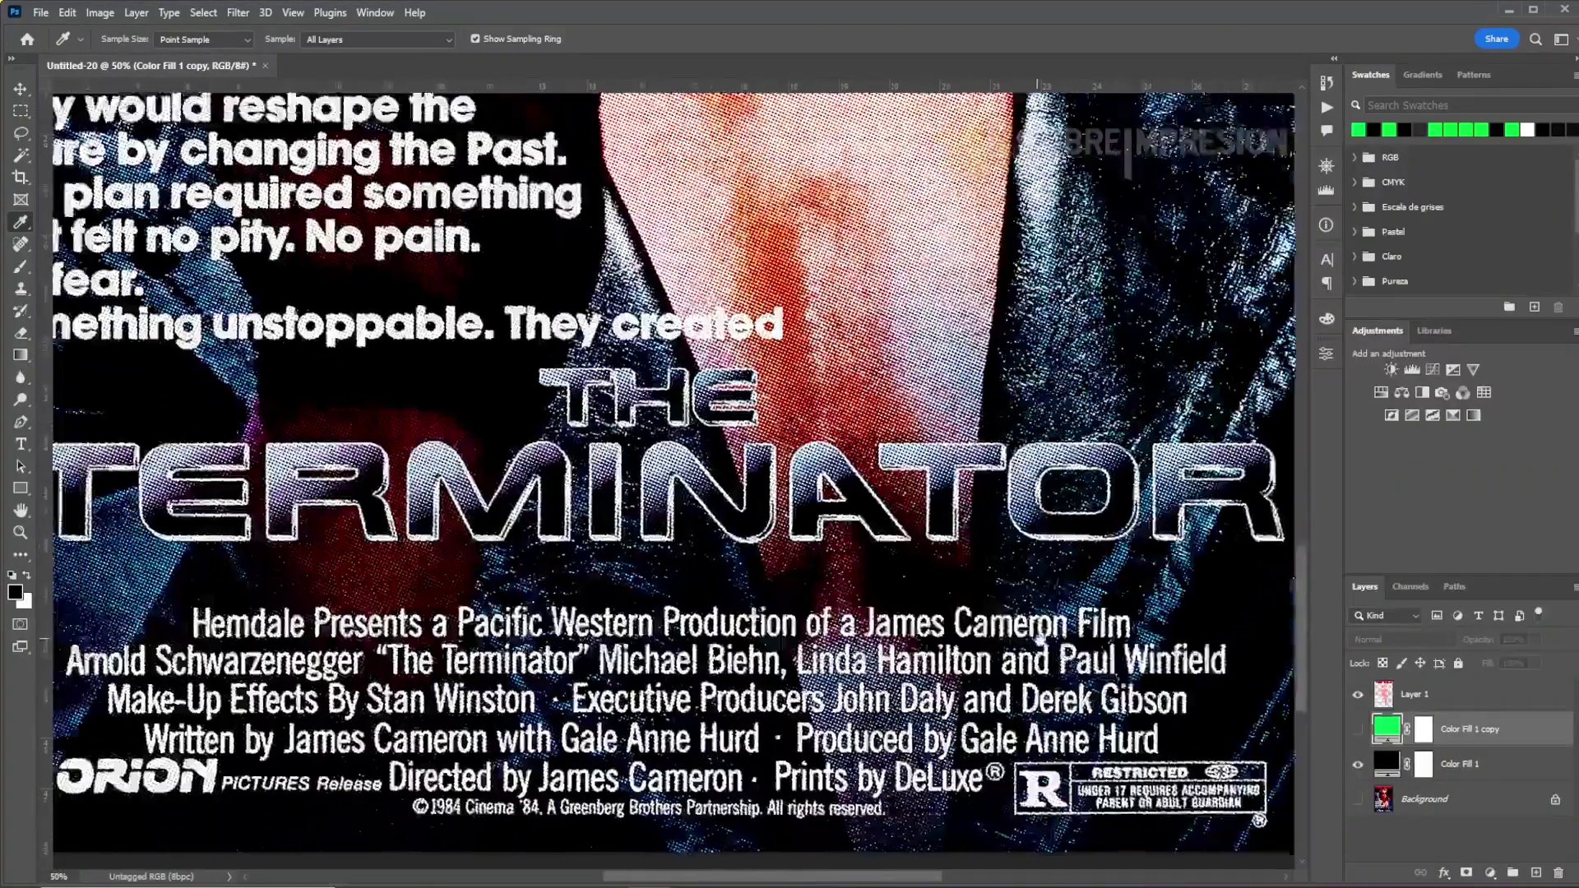
pyautogui.scroll(3, 773, 580)
pyautogui.scroll(3, 774, 580)
pyautogui.scroll(3, 774, 581)
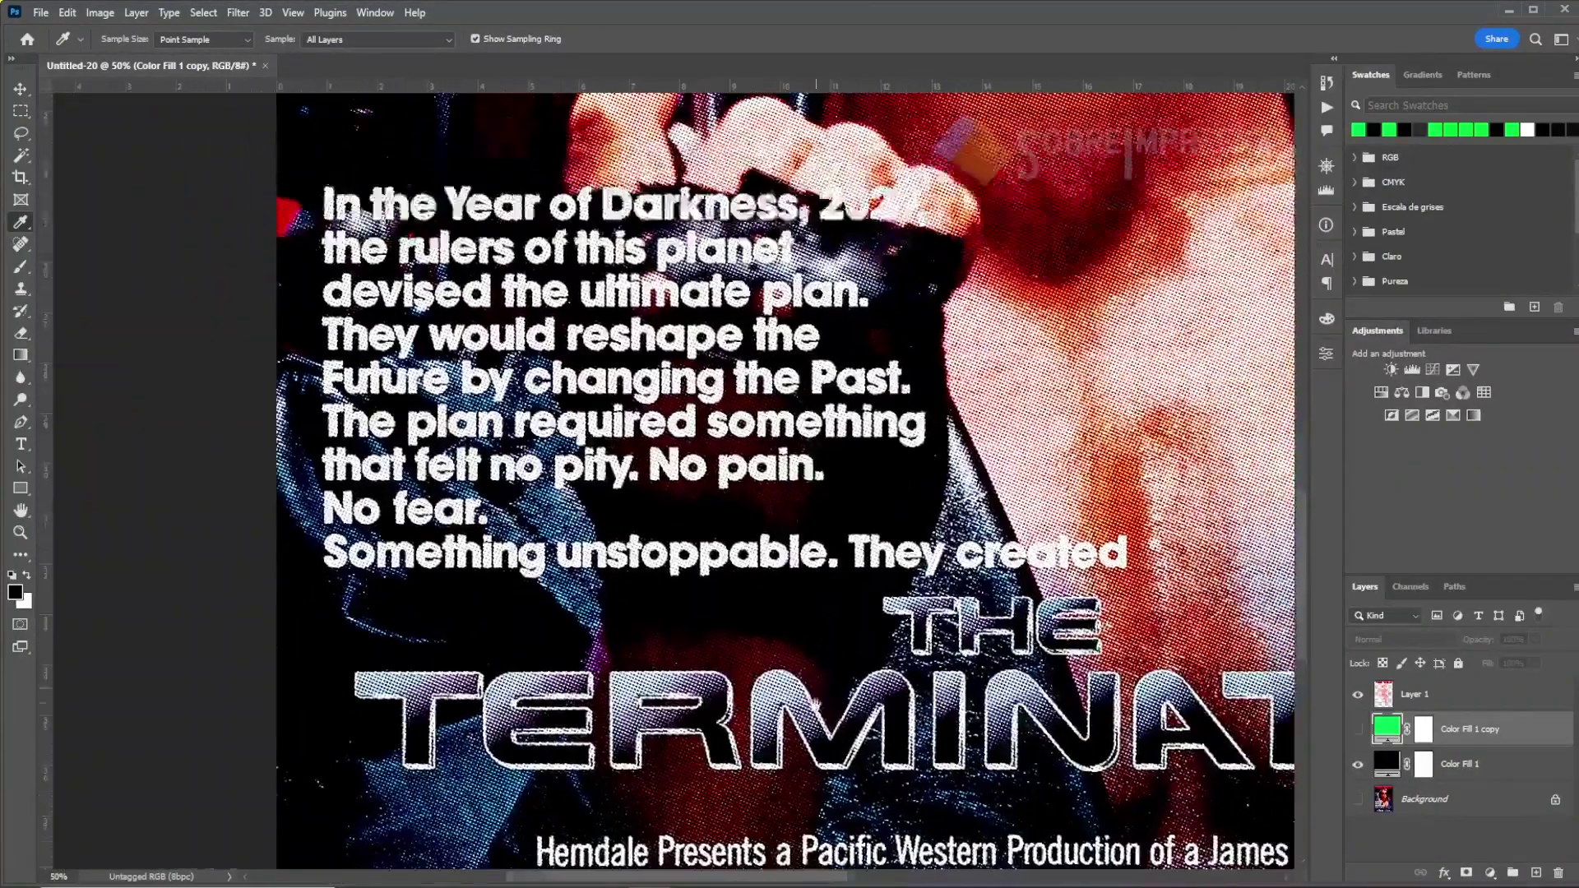
pyautogui.scroll(3, 774, 580)
pyautogui.scroll(3, 774, 580)
pyautogui.scroll(2, 773, 580)
pyautogui.hscroll(2, 773, 580)
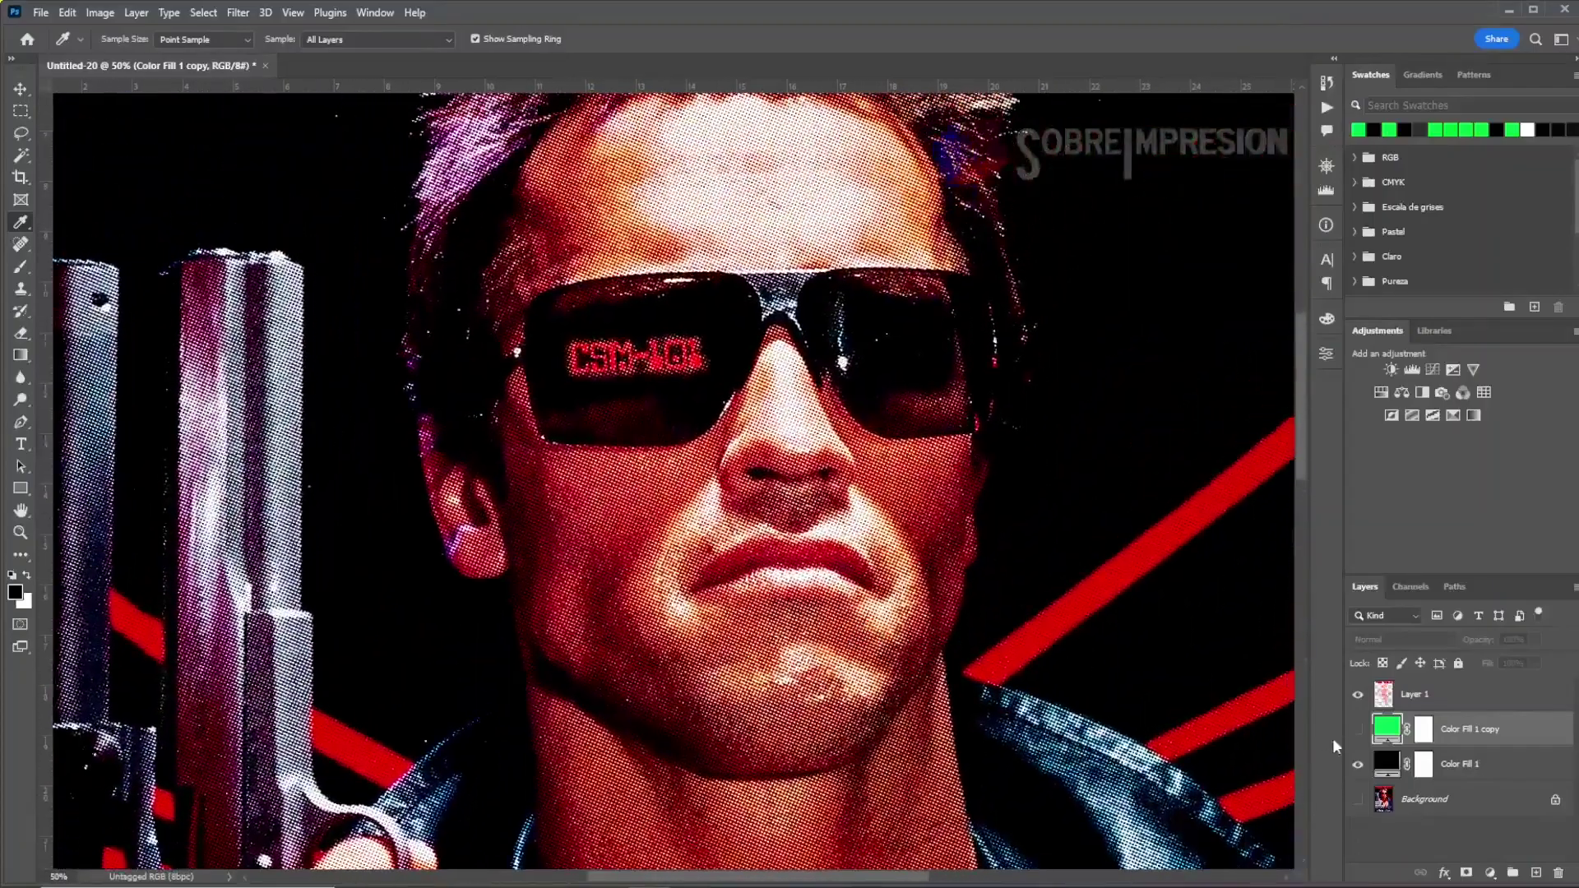
pyautogui.click(1358, 765)
pyautogui.click(1358, 765)
pyautogui.click(1358, 765)
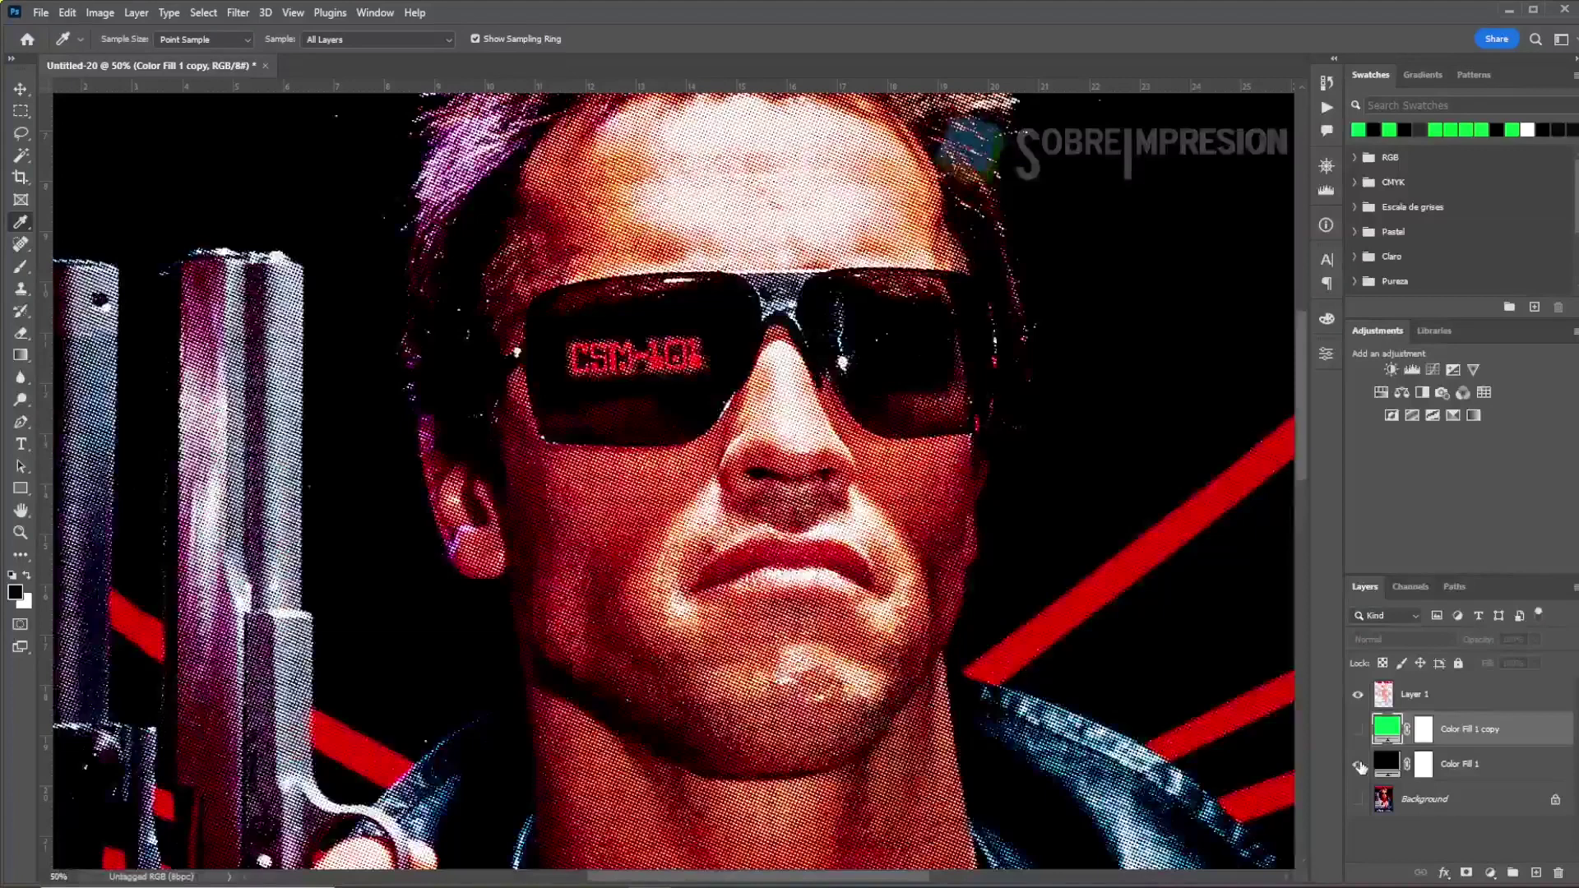
pyautogui.hotkey('ctrl', '0')
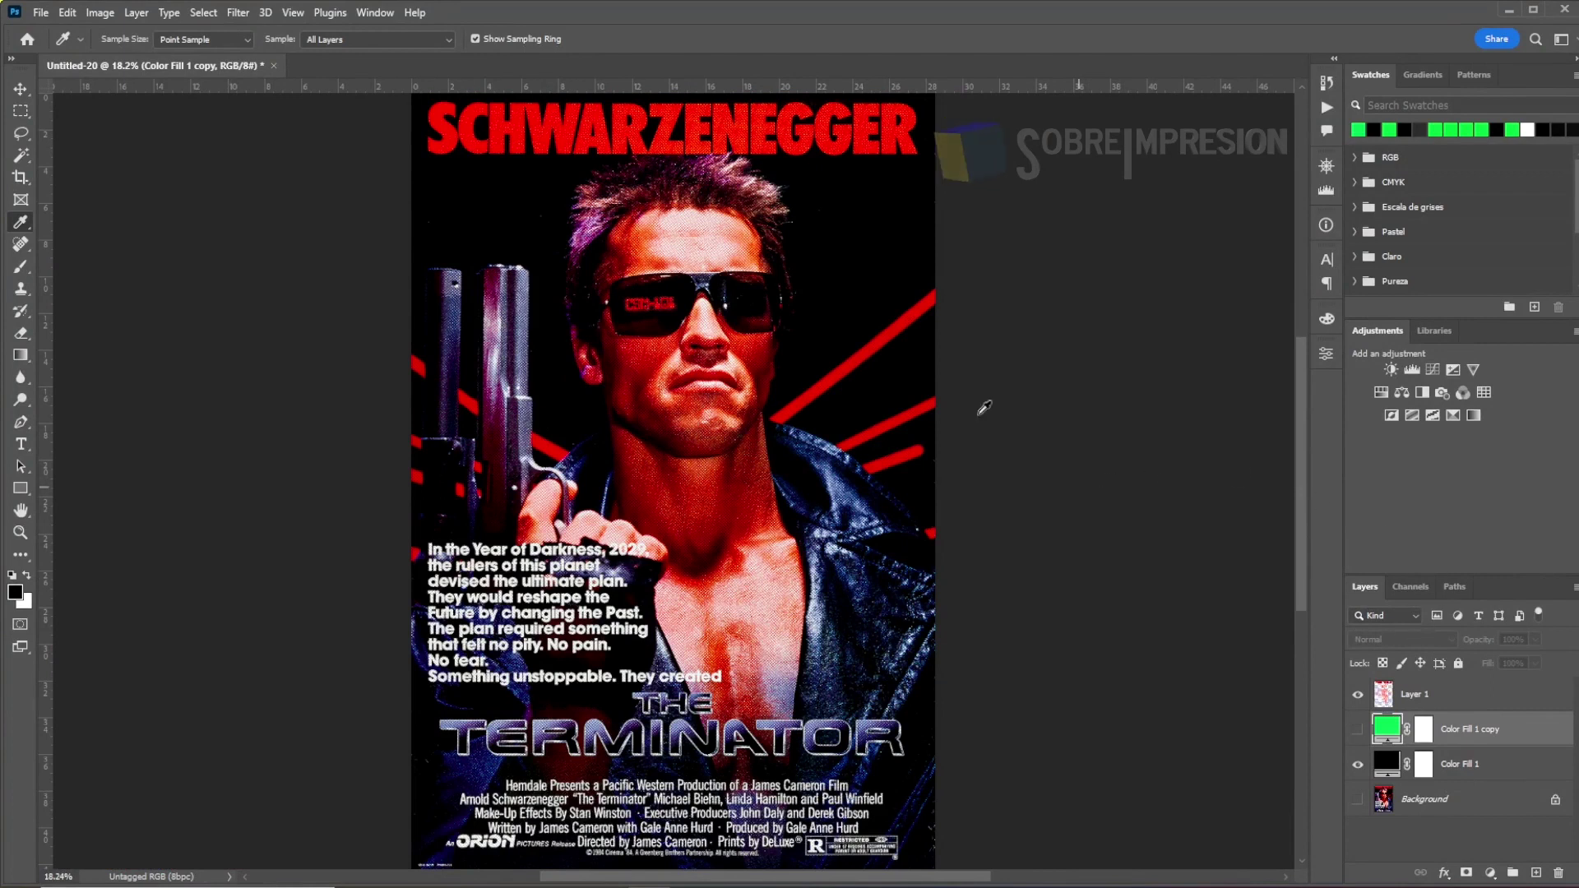
# - Discard the result, reopen terminator_xxlg.jpg with its profile left as is, and show the Actions panel
pyautogui.click(274, 66)
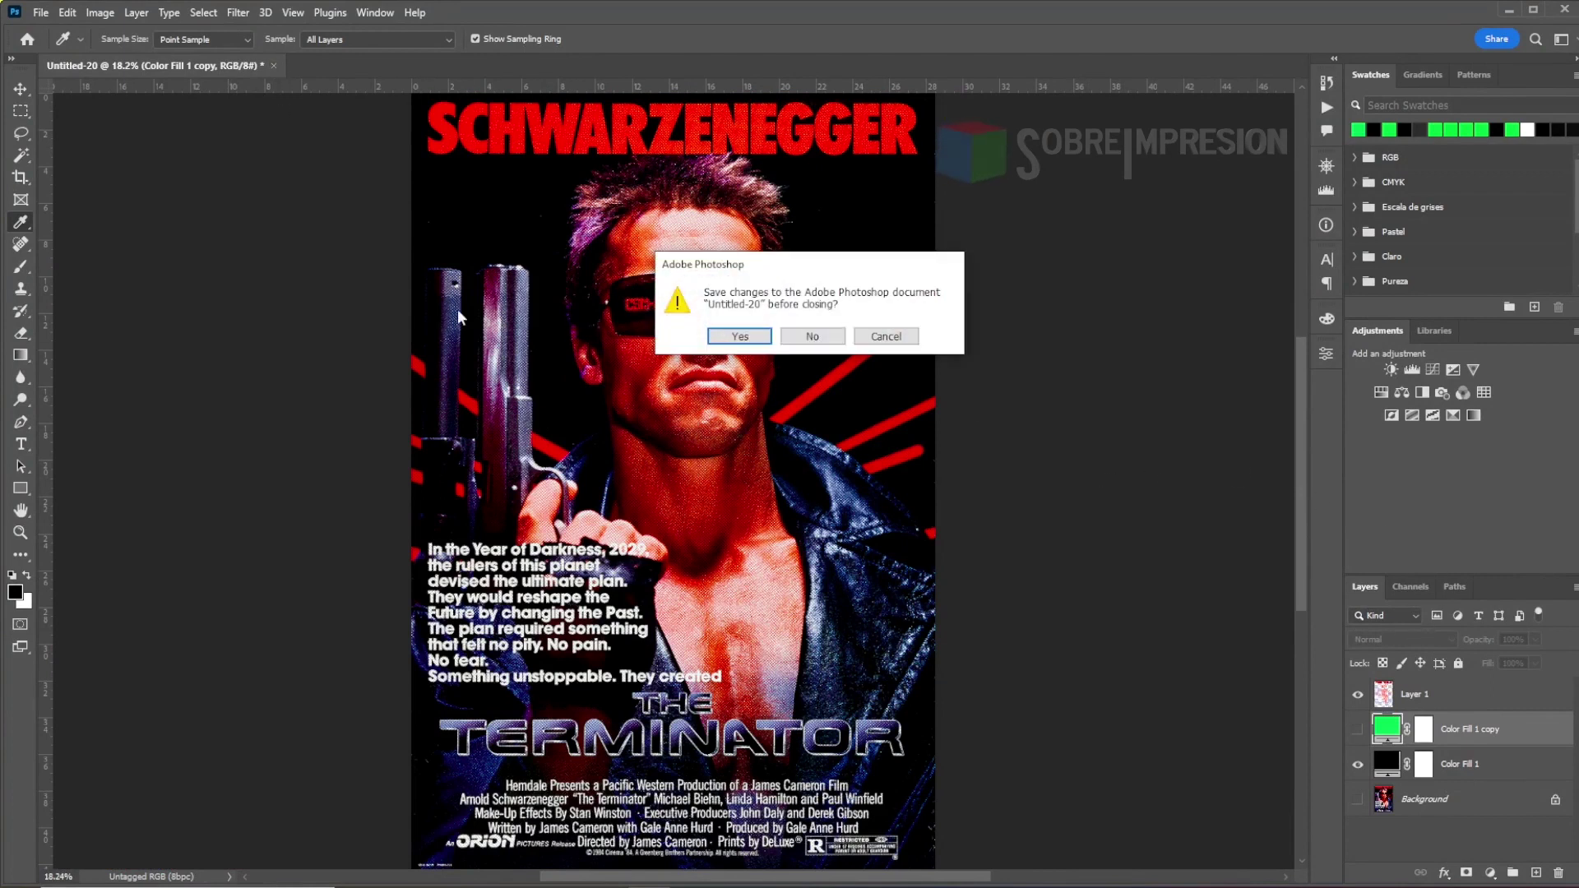
pyautogui.click(809, 340)
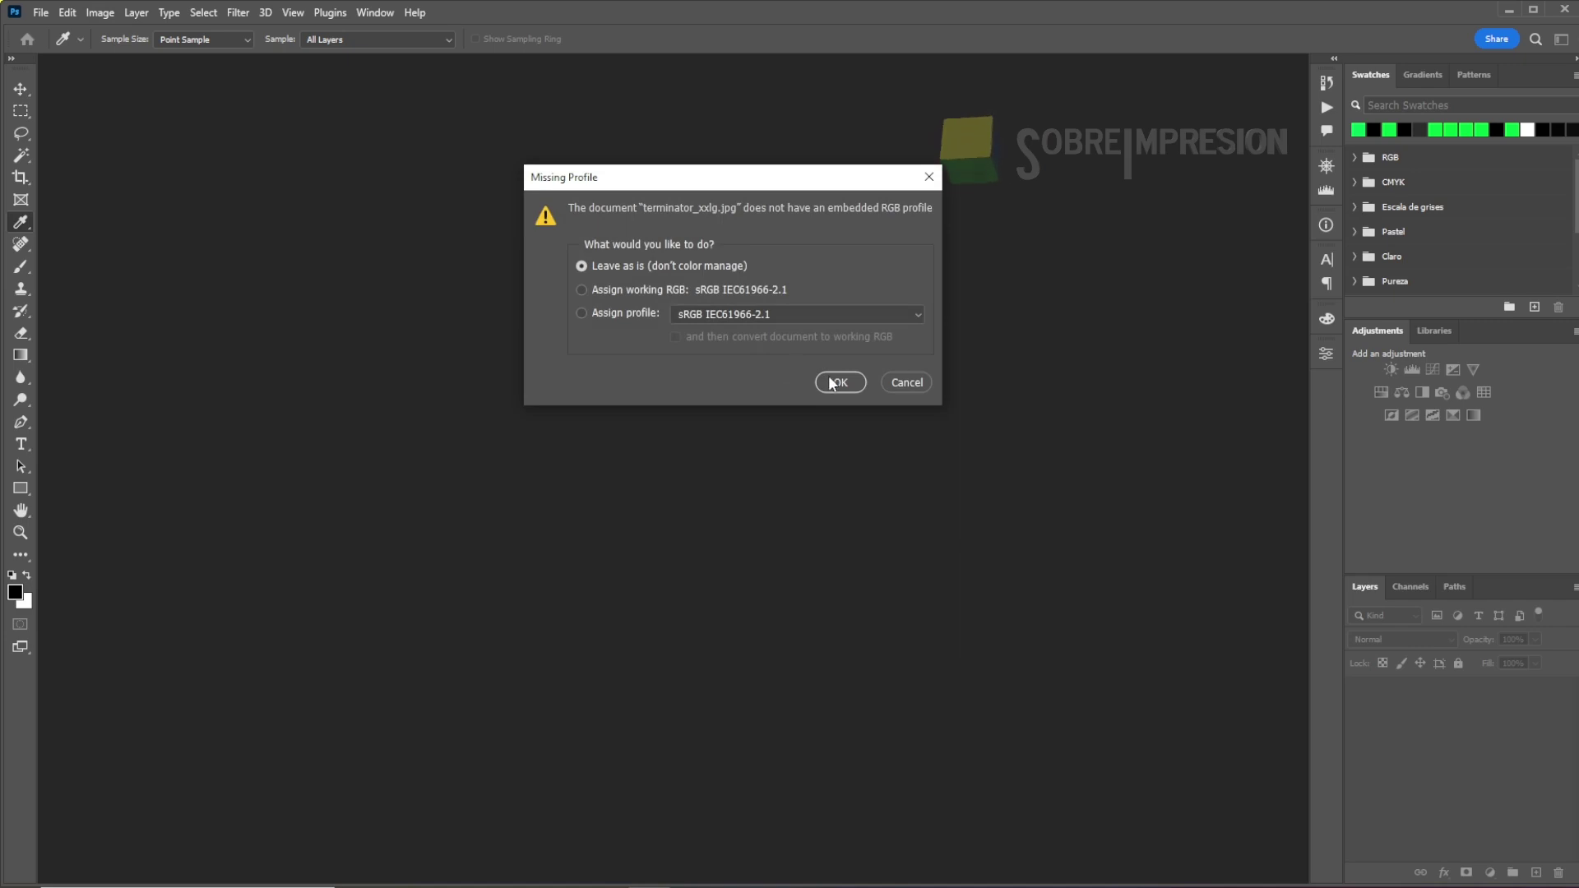
pyautogui.click(835, 383)
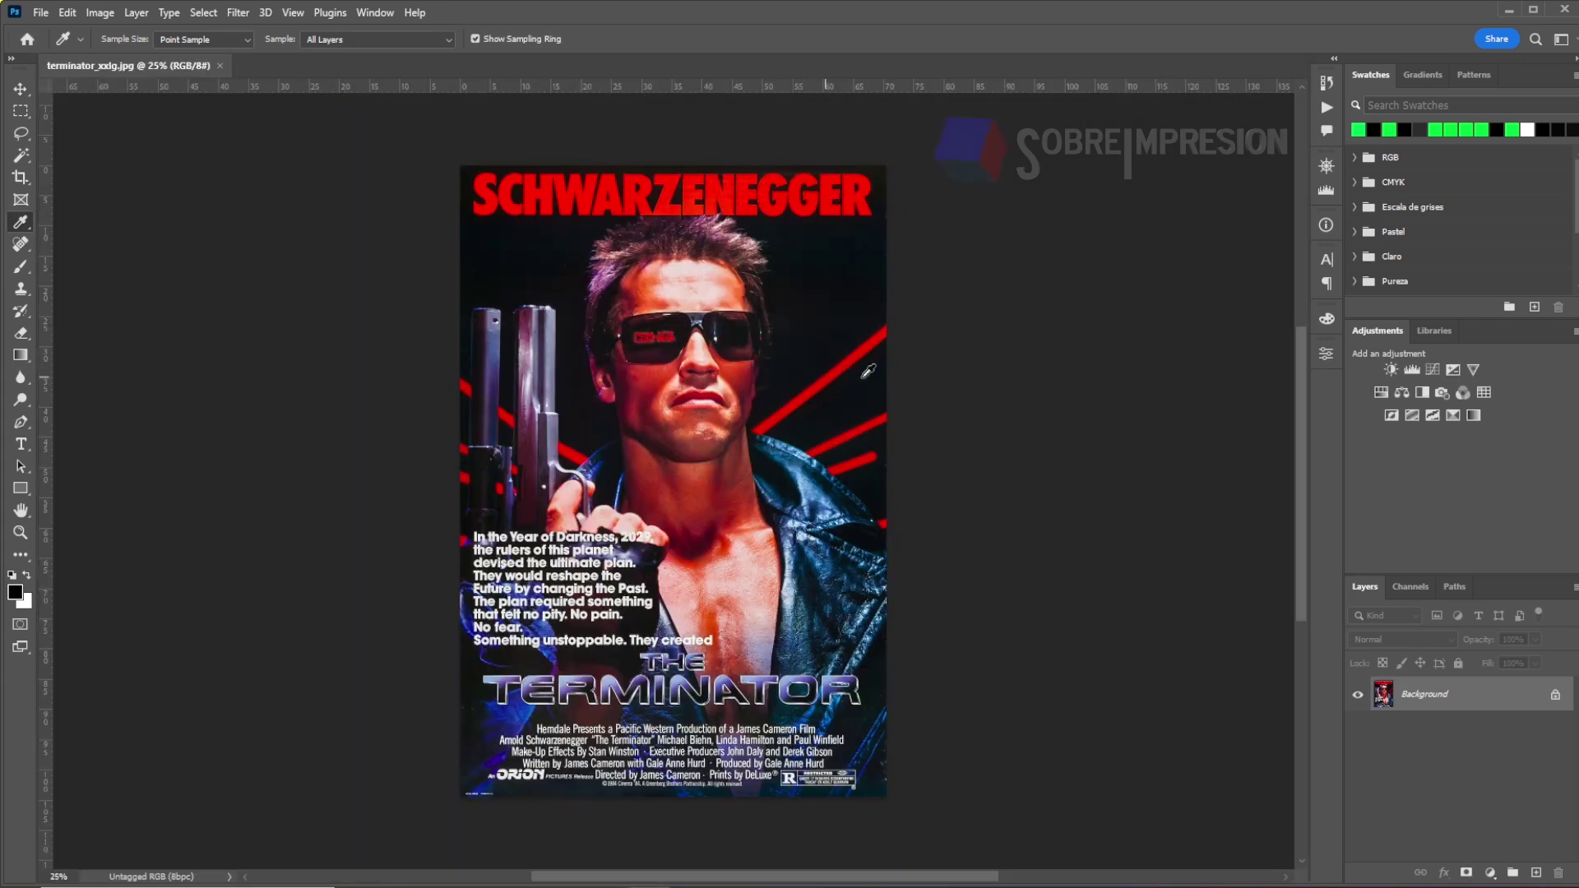
pyautogui.click(1324, 108)
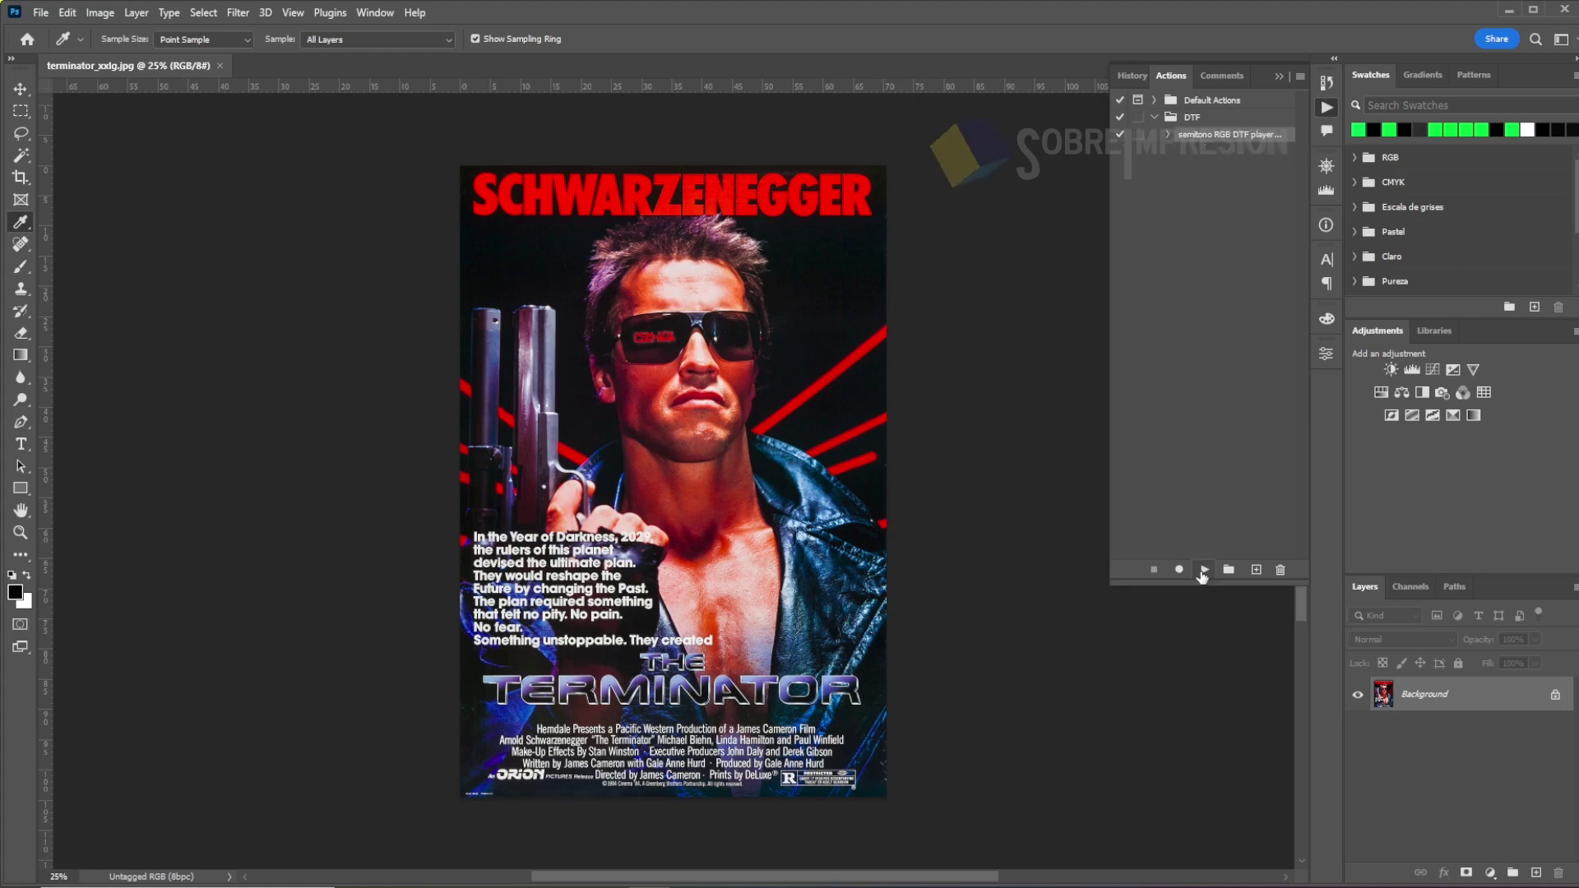
# - Play the 'semitono RGB DTF player' action and hide the green fill copy to compare
pyautogui.click(1203, 569)
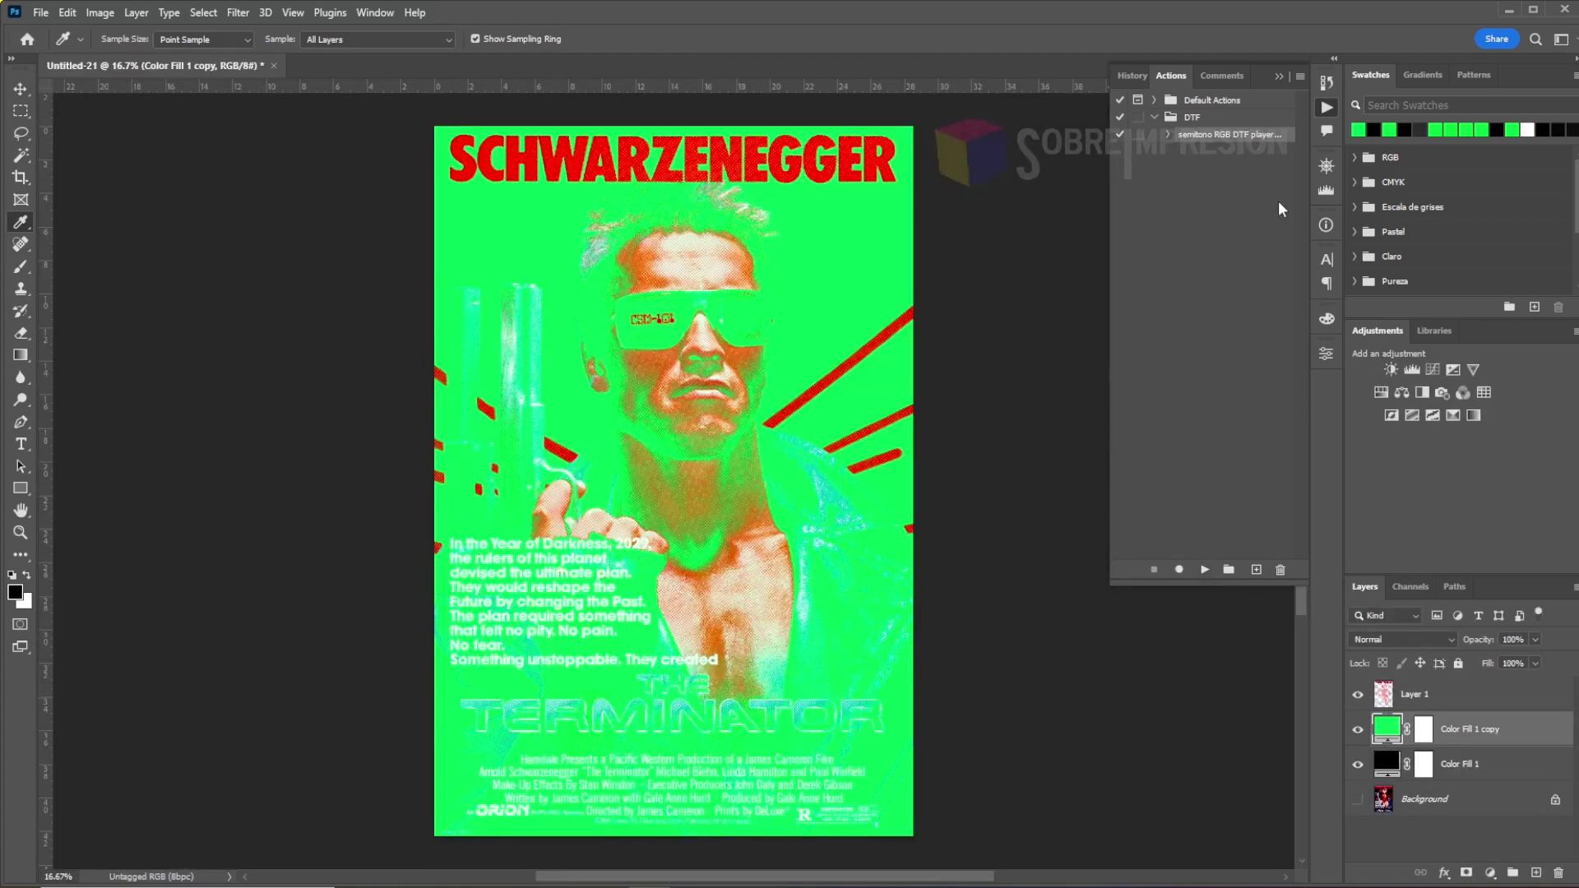
pyautogui.click(1325, 108)
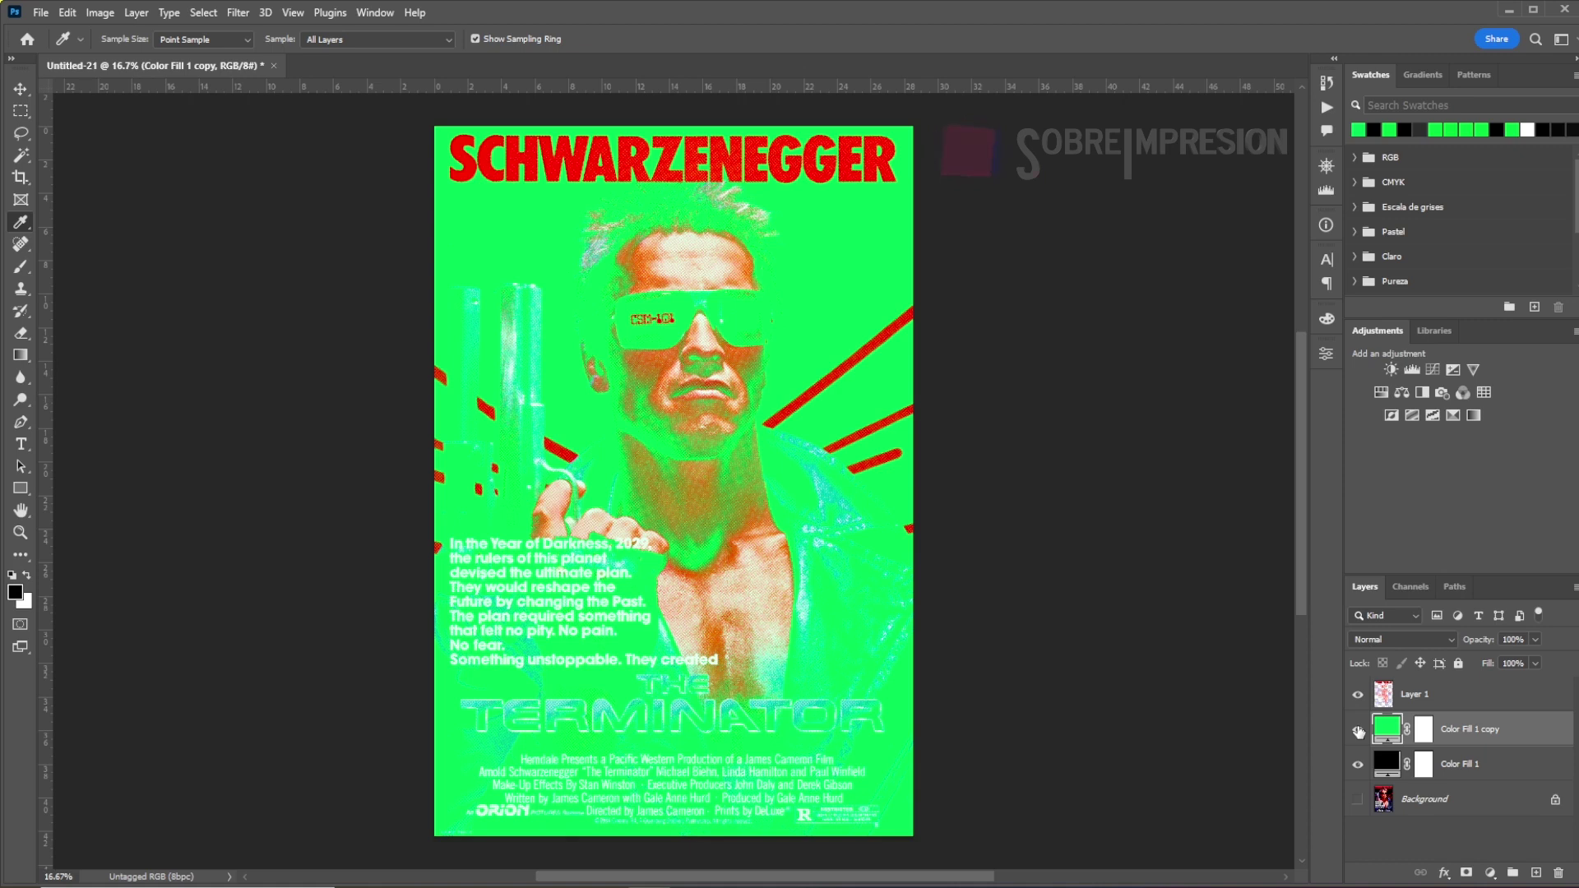
pyautogui.click(1357, 731)
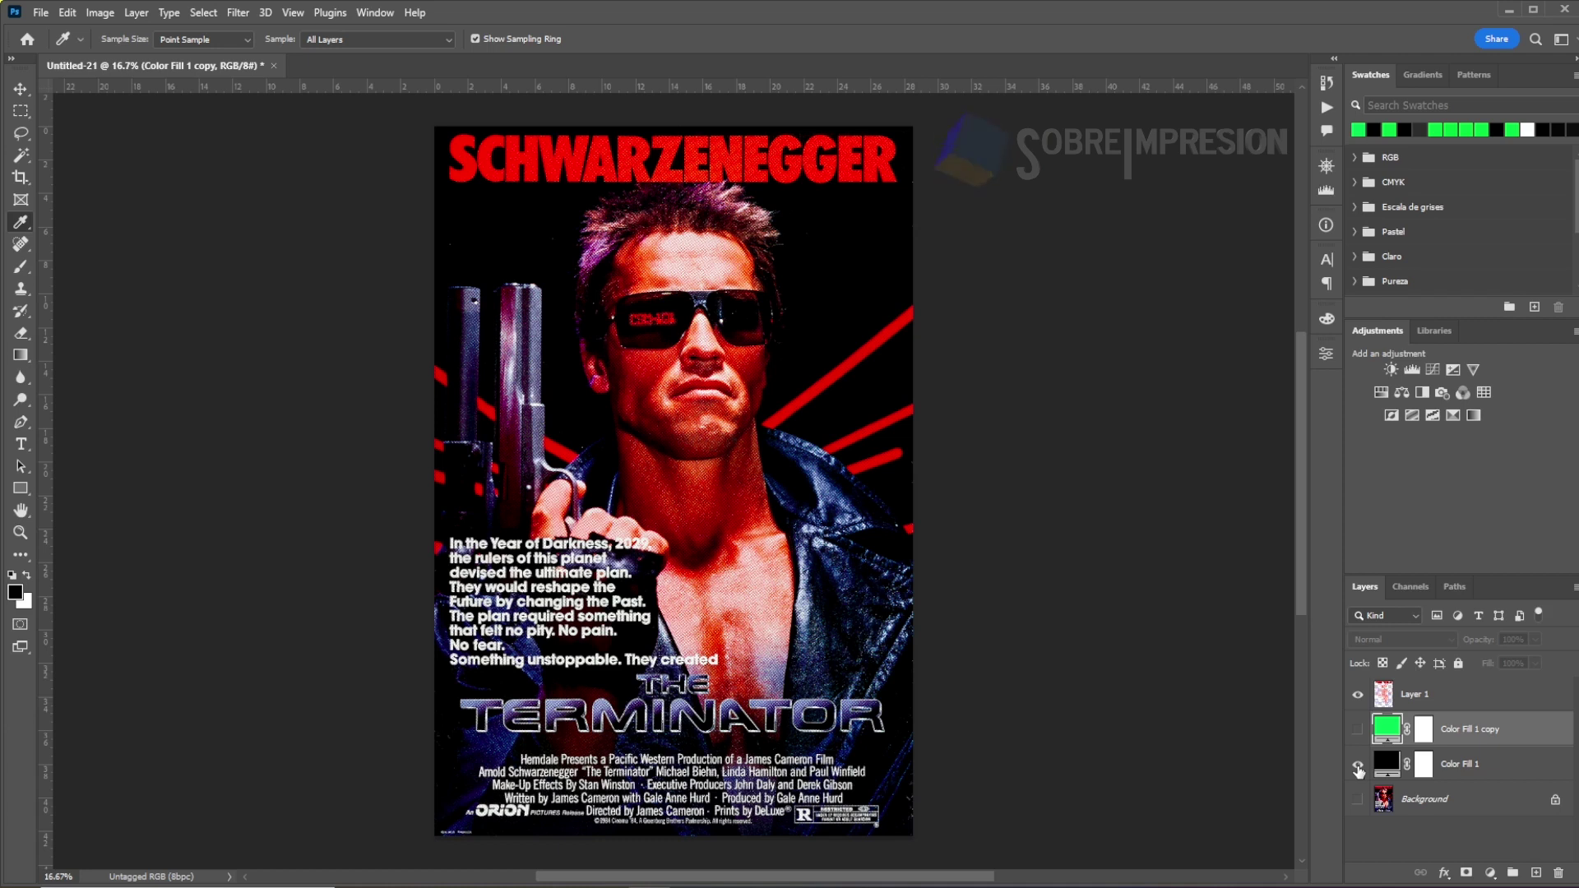
# - Expand the action and enable the dialog toggle on its Image Size step
pyautogui.click(1326, 107)
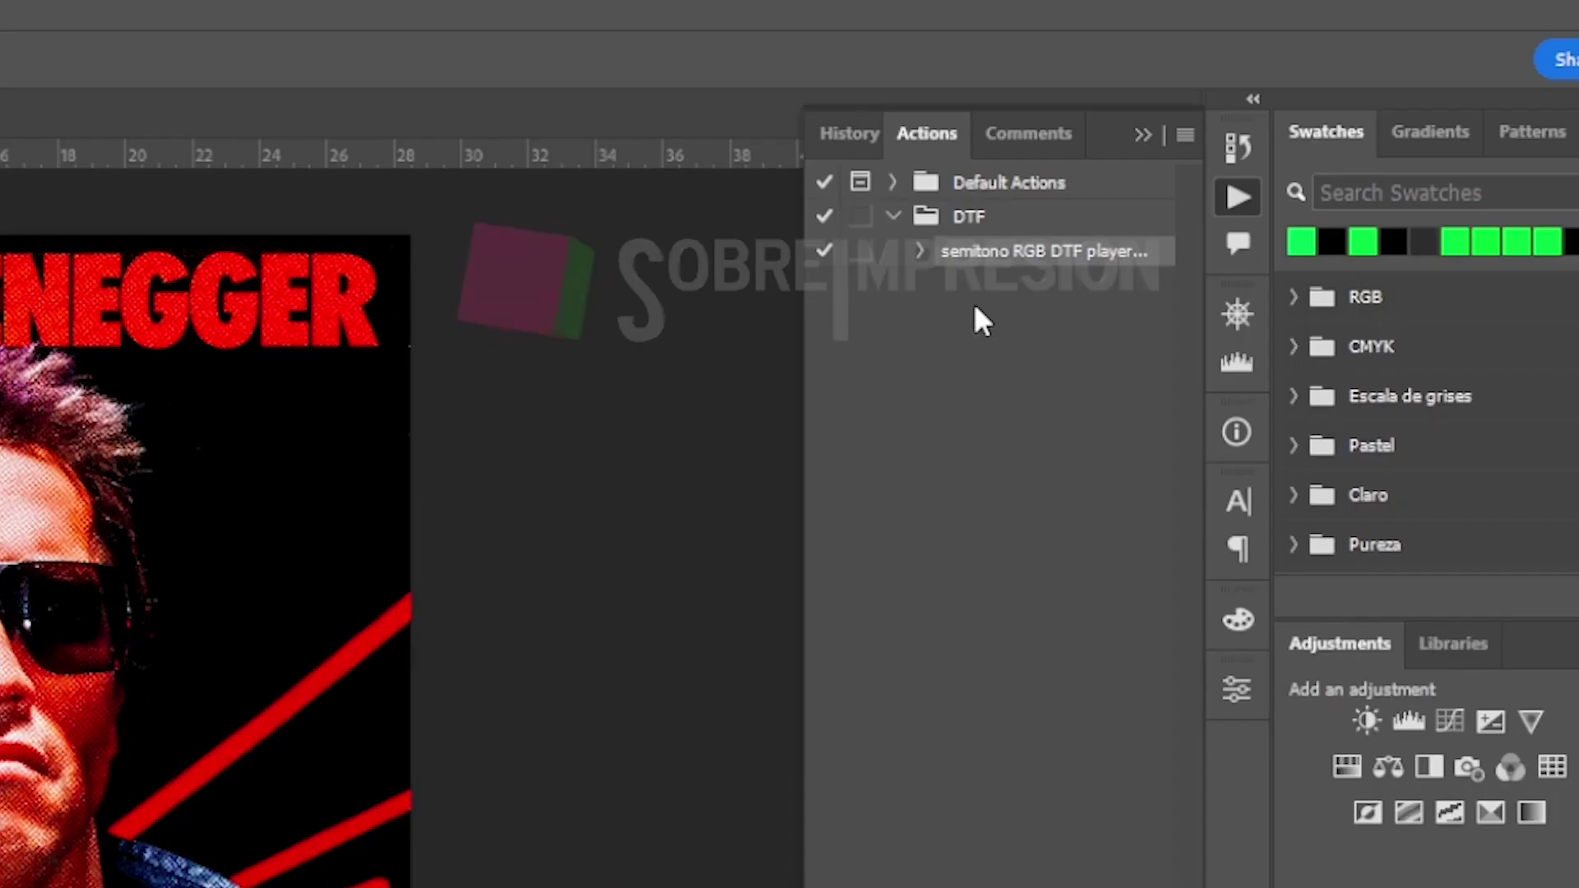
pyautogui.click(919, 251)
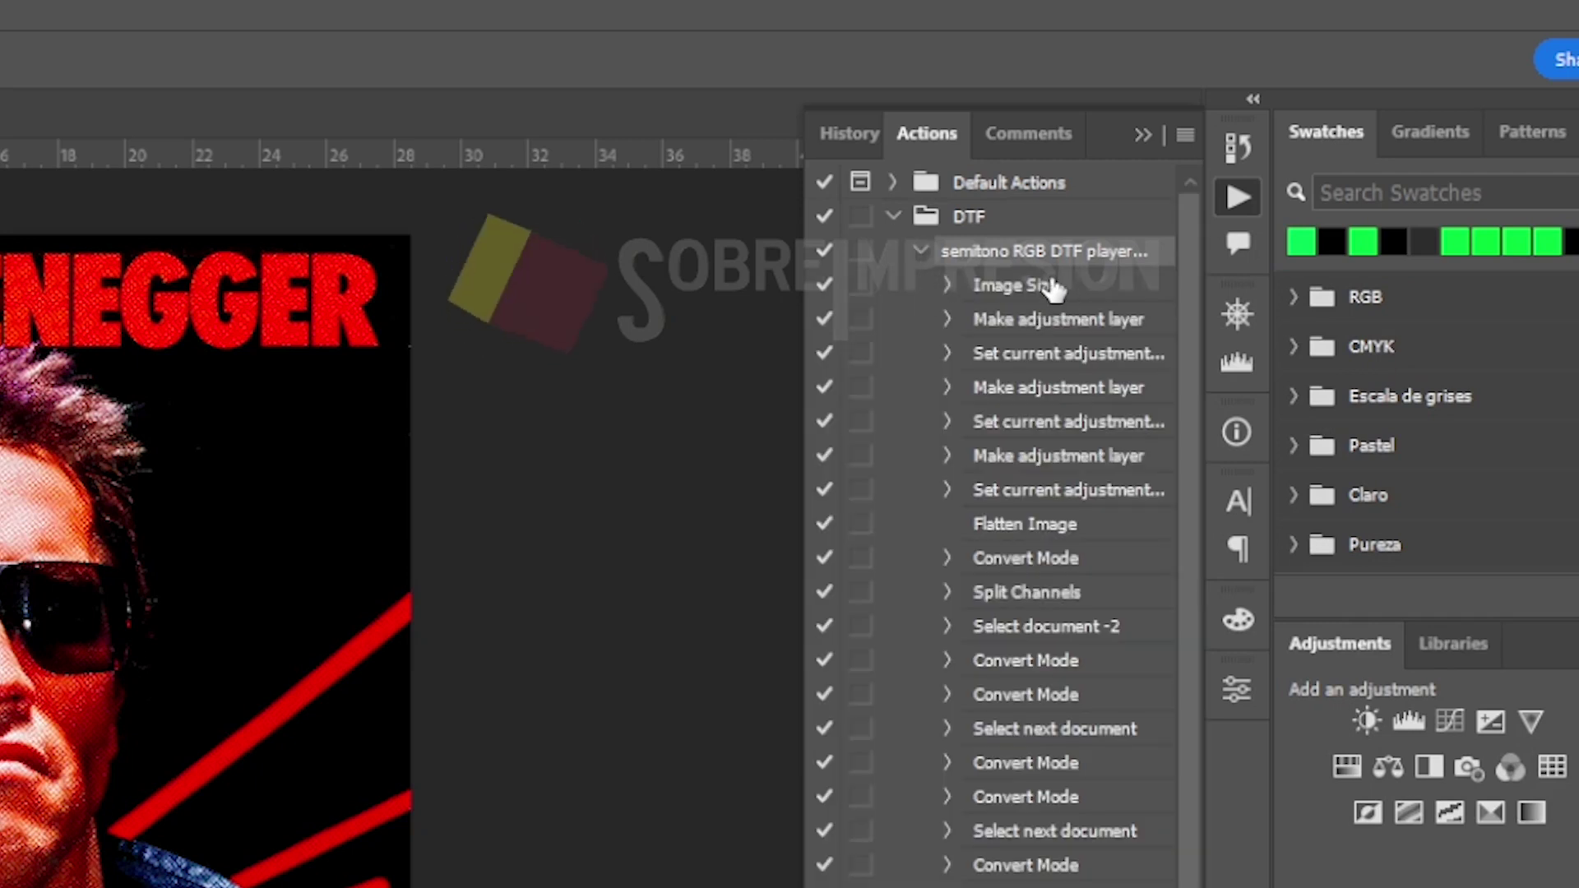
pyautogui.scroll(-3, 1081, 640)
pyautogui.scroll(1, 1060, 639)
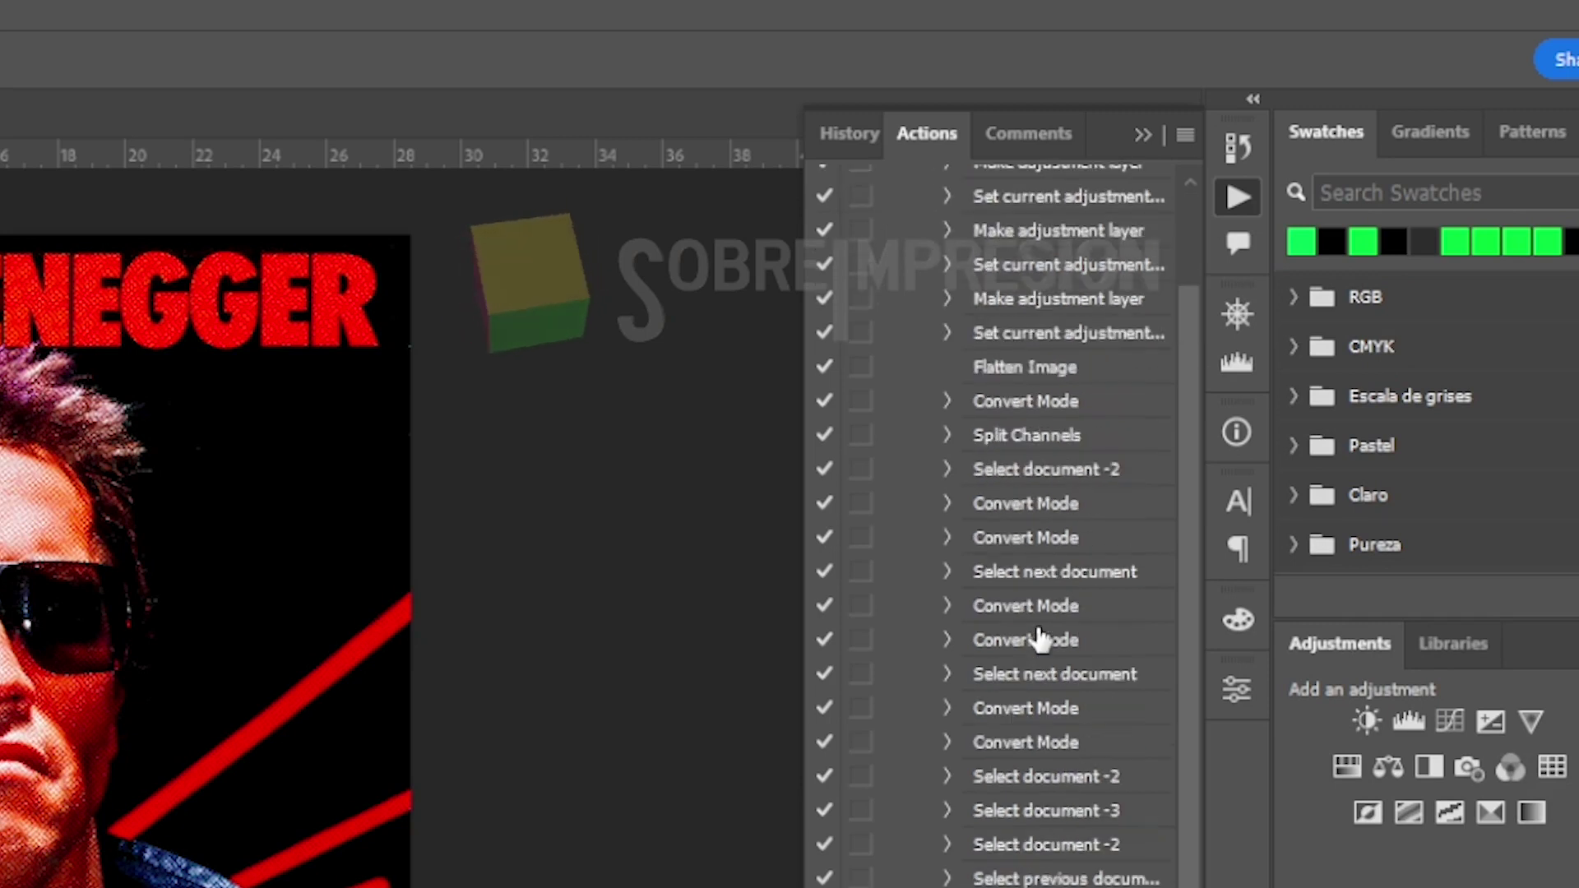
pyautogui.scroll(2, 1043, 638)
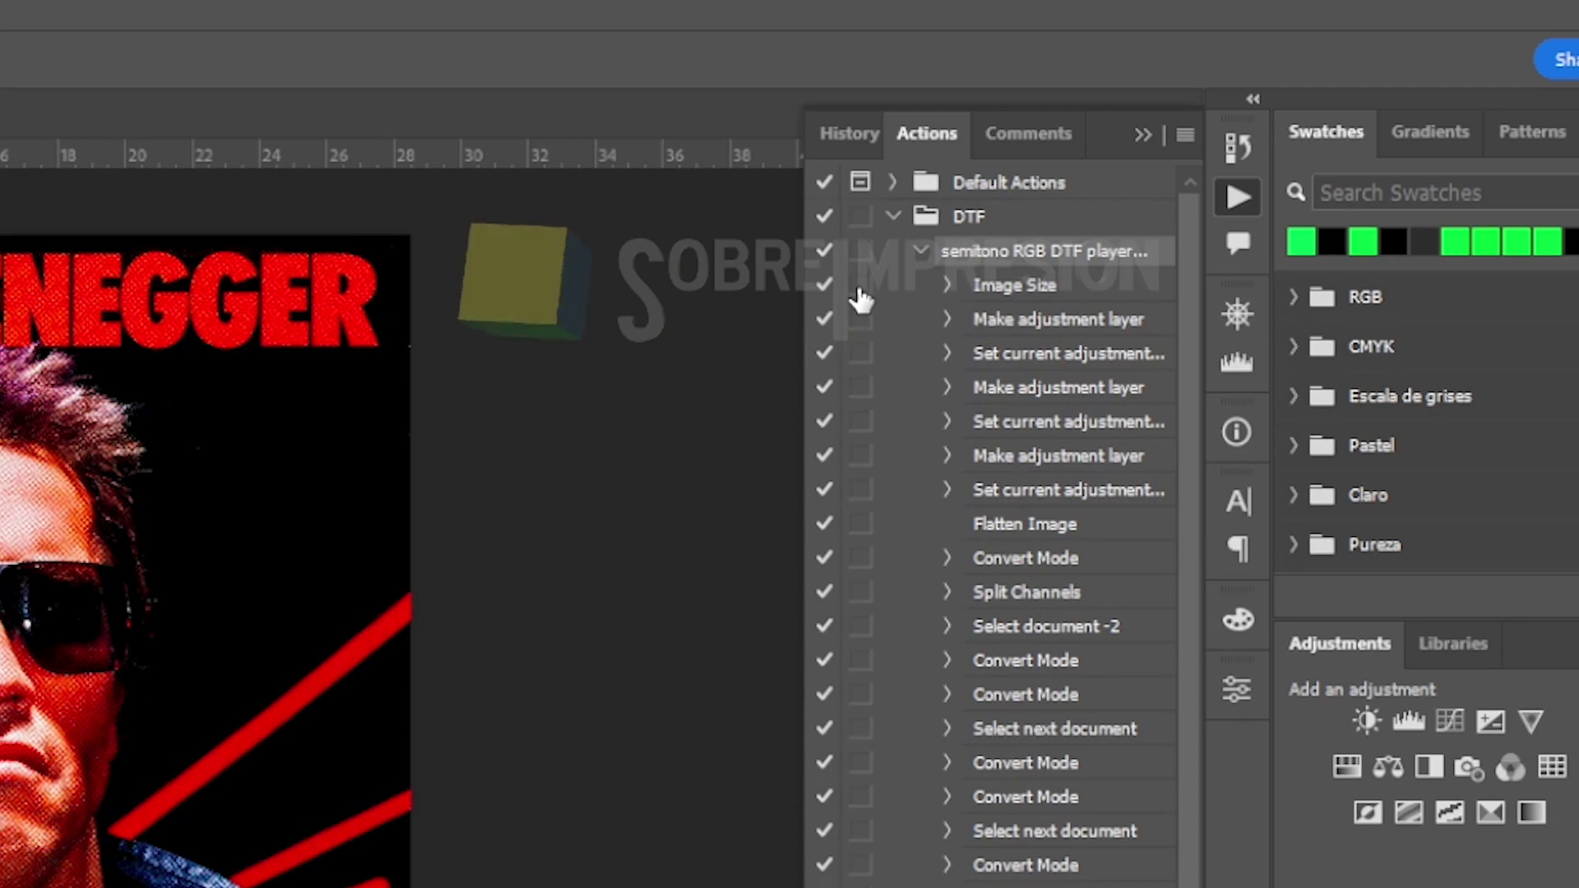
pyautogui.click(859, 285)
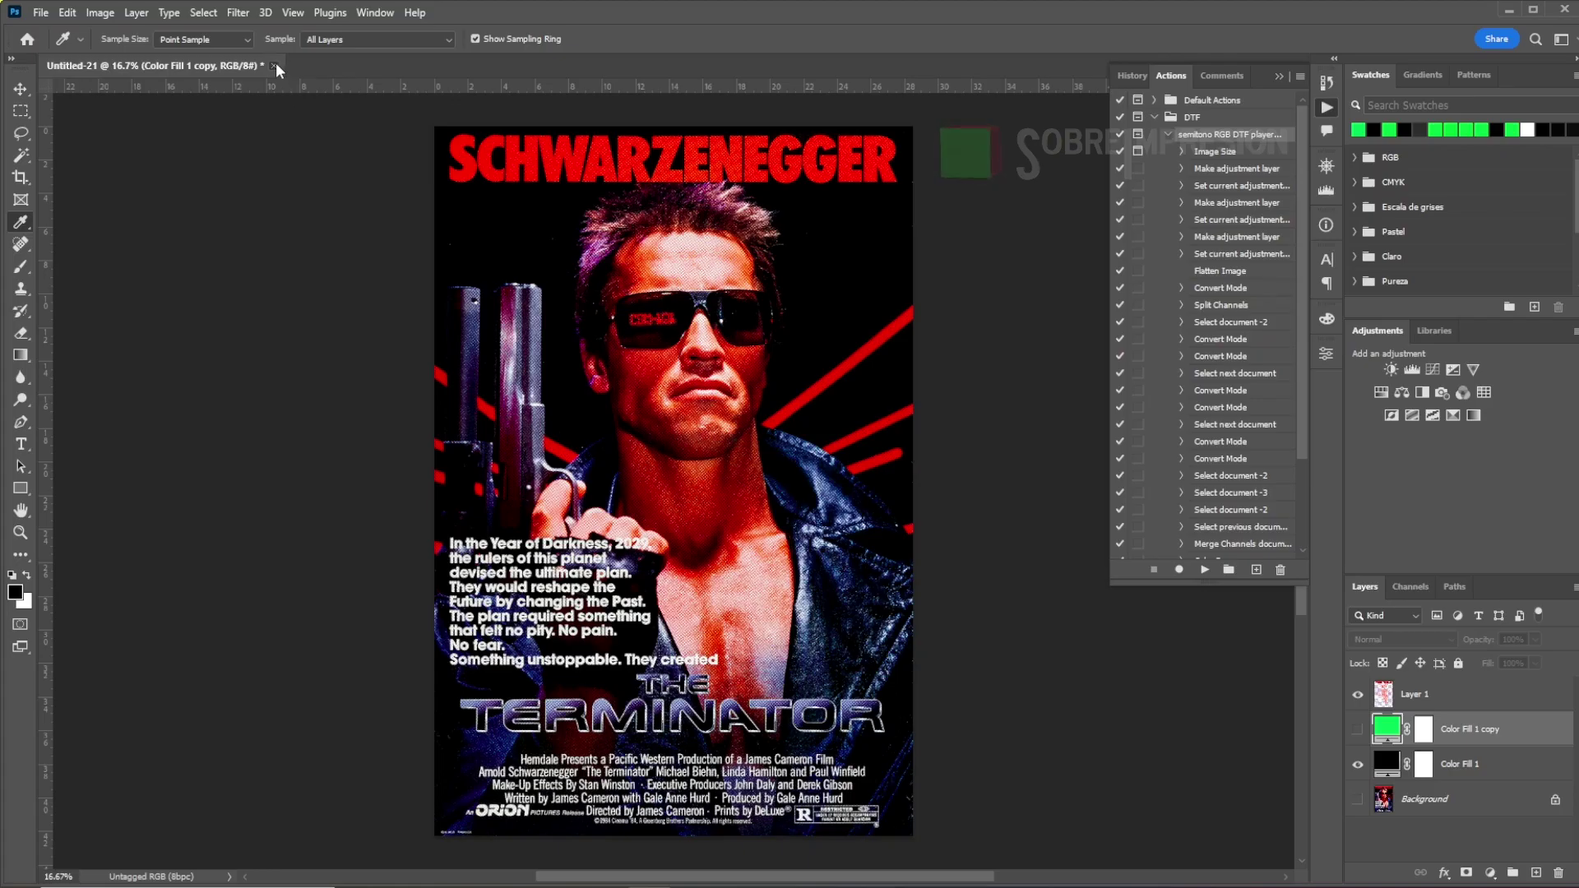
# - Discard Untitled-21, reopen terminator_xxlg.jpg and play the halftone action again
pyautogui.click(273, 65)
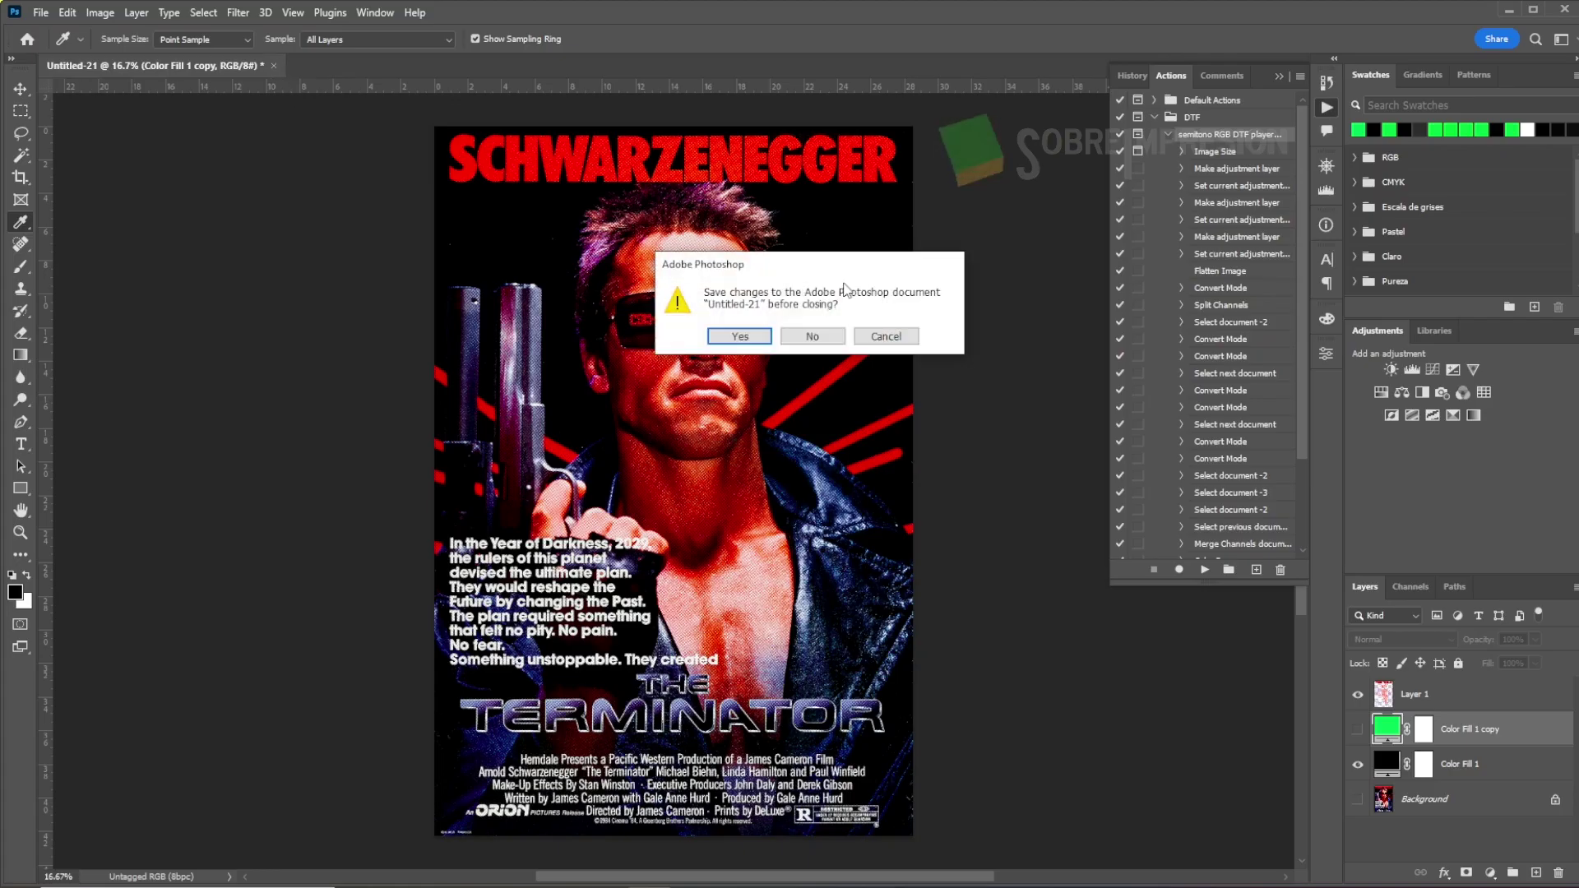
pyautogui.click(813, 336)
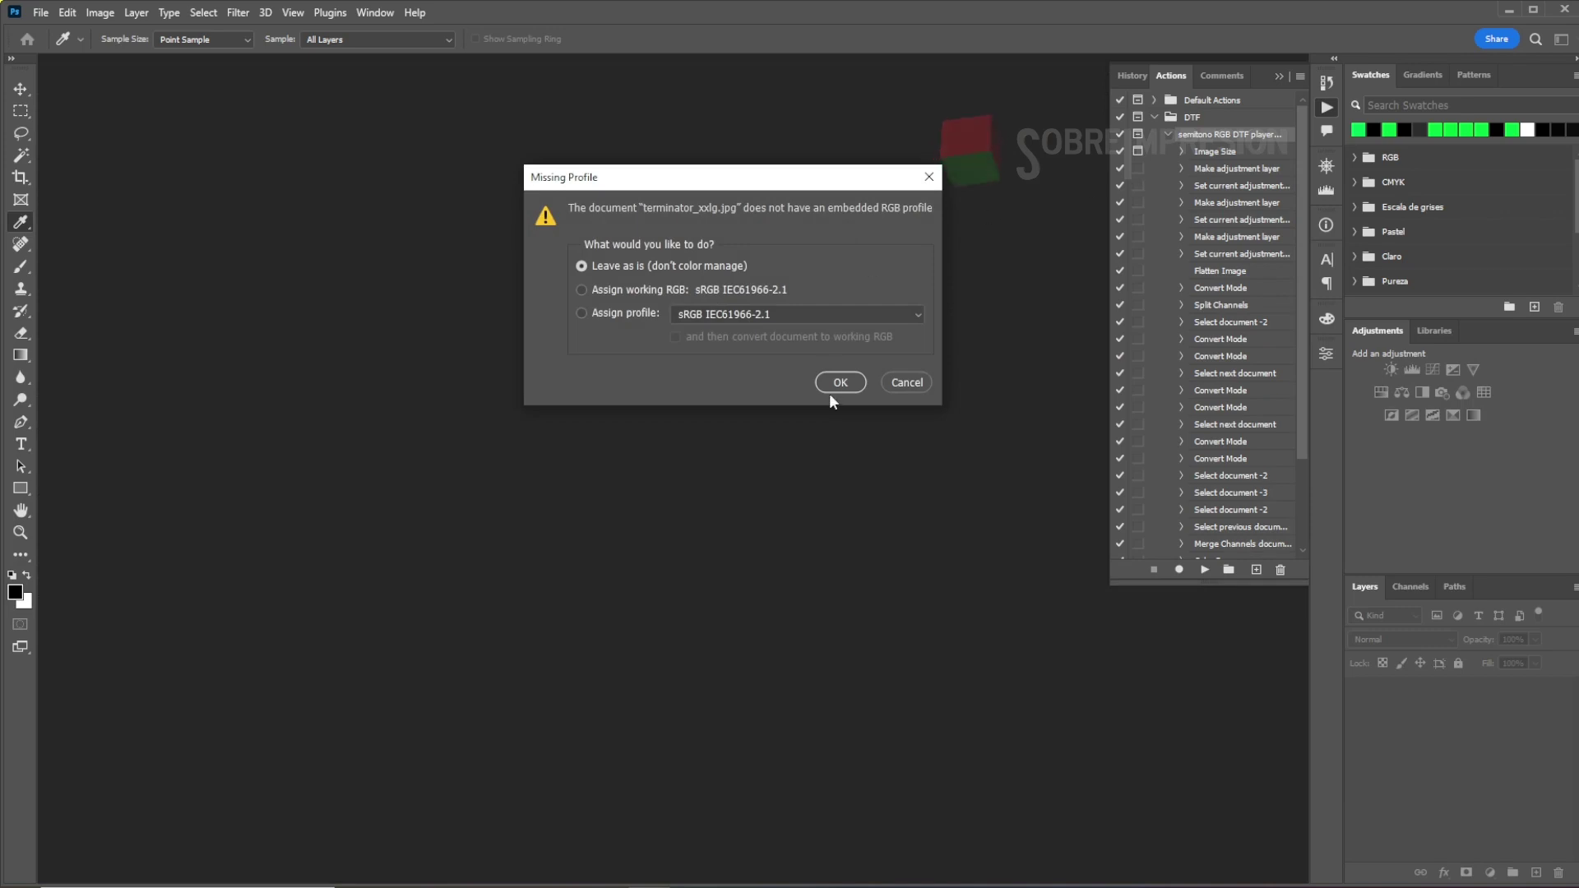
pyautogui.click(832, 383)
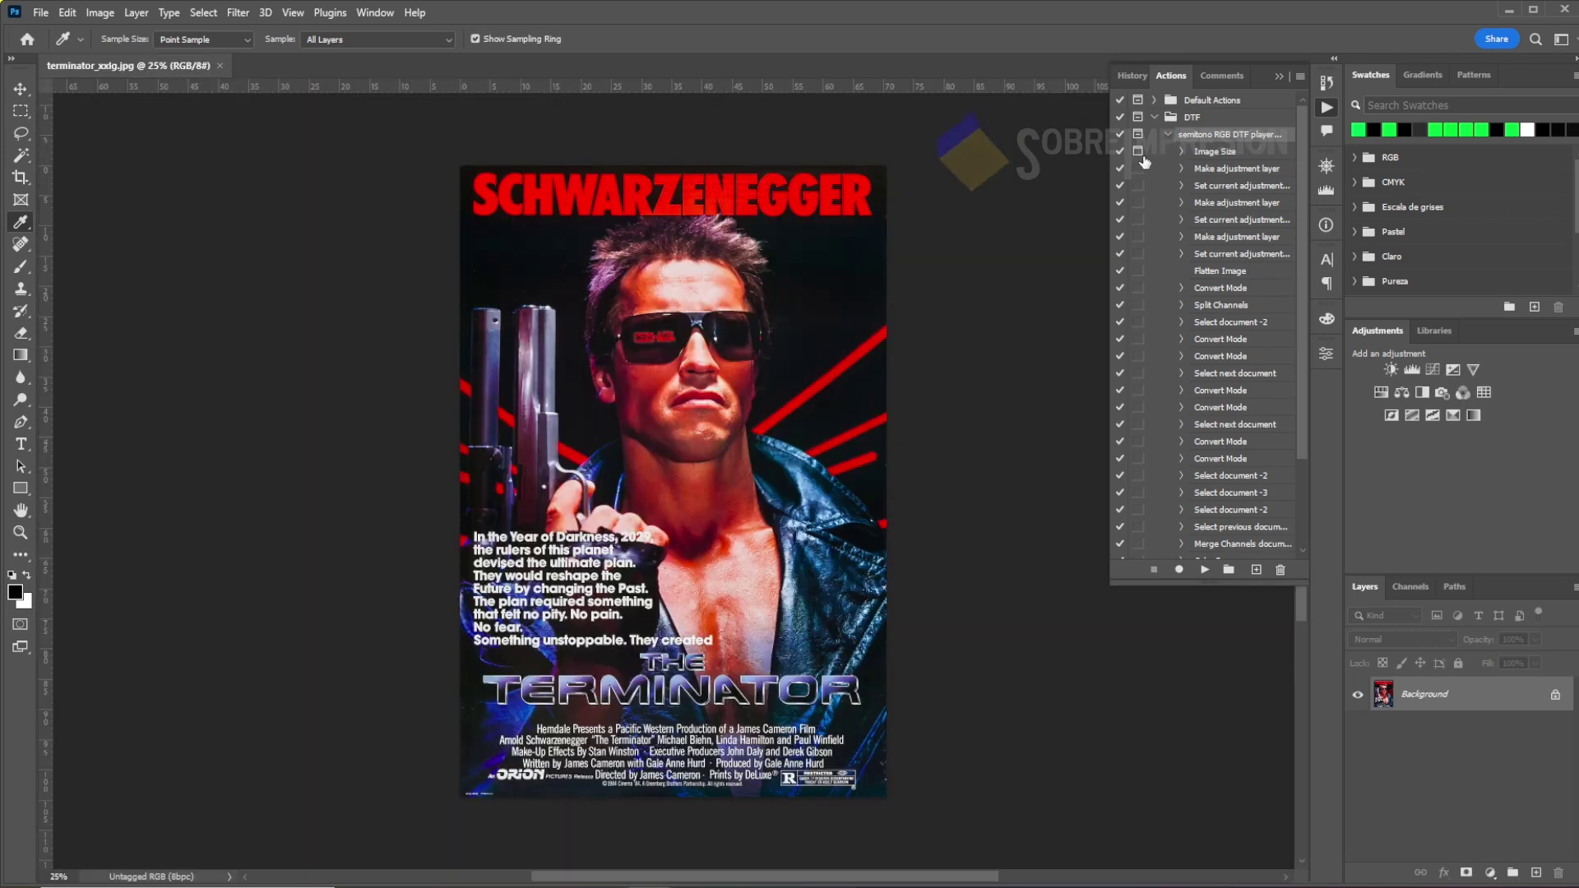
pyautogui.click(1168, 134)
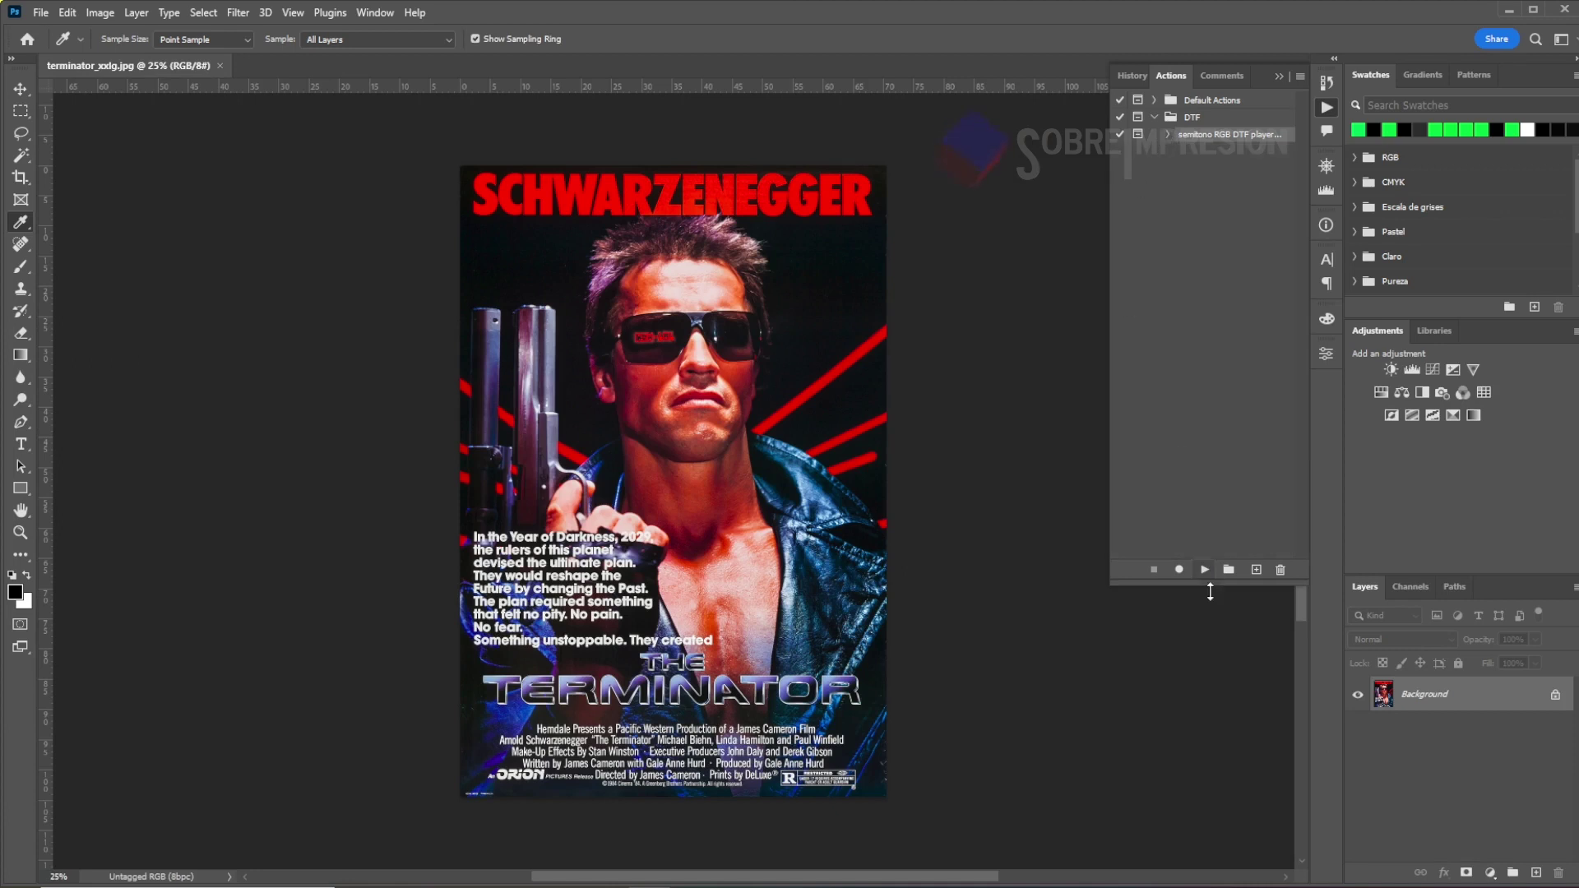
pyautogui.click(1203, 570)
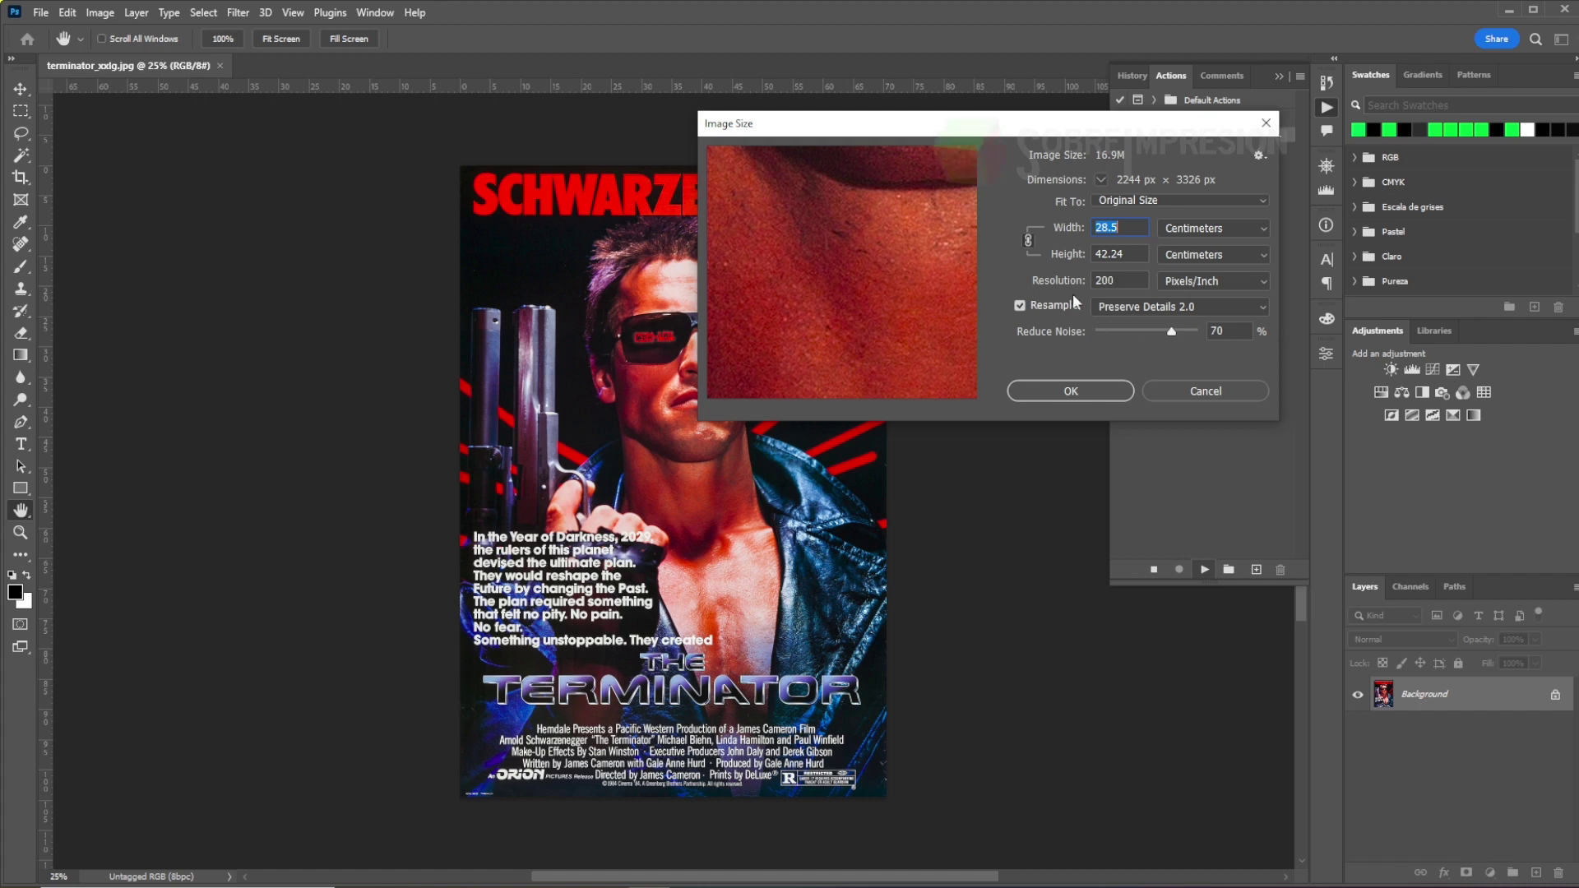
# - Set the width to 28.5 cm without resampling, then the resolution to 200 ppi with resampling
pyautogui.click(1021, 305)
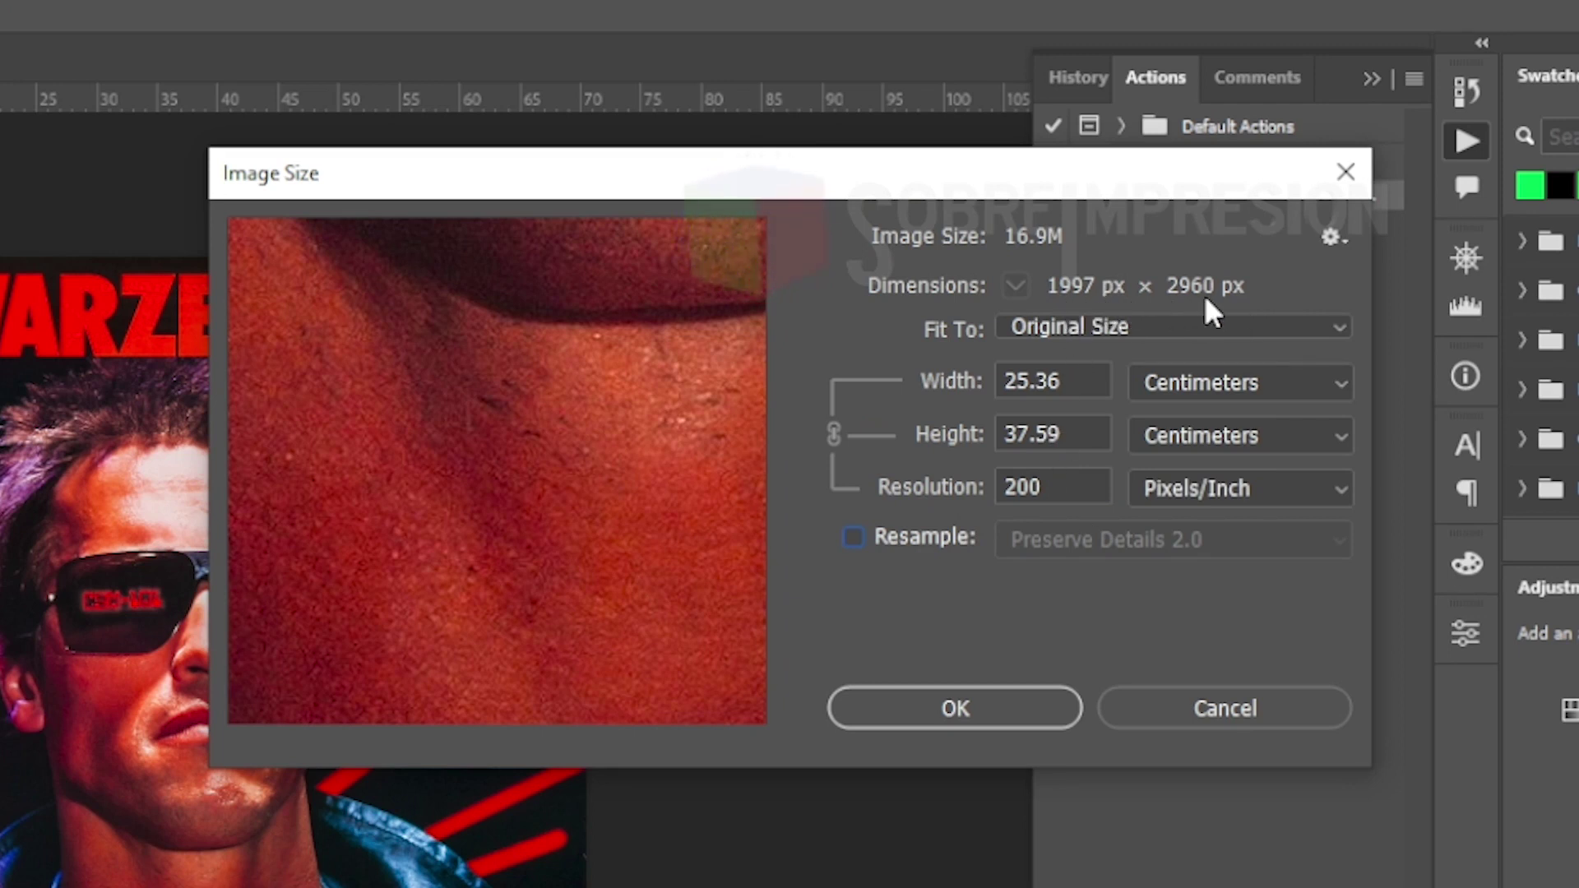
pyautogui.doubleClick(1061, 381)
pyautogui.write('28.5')
pyautogui.click(921, 535)
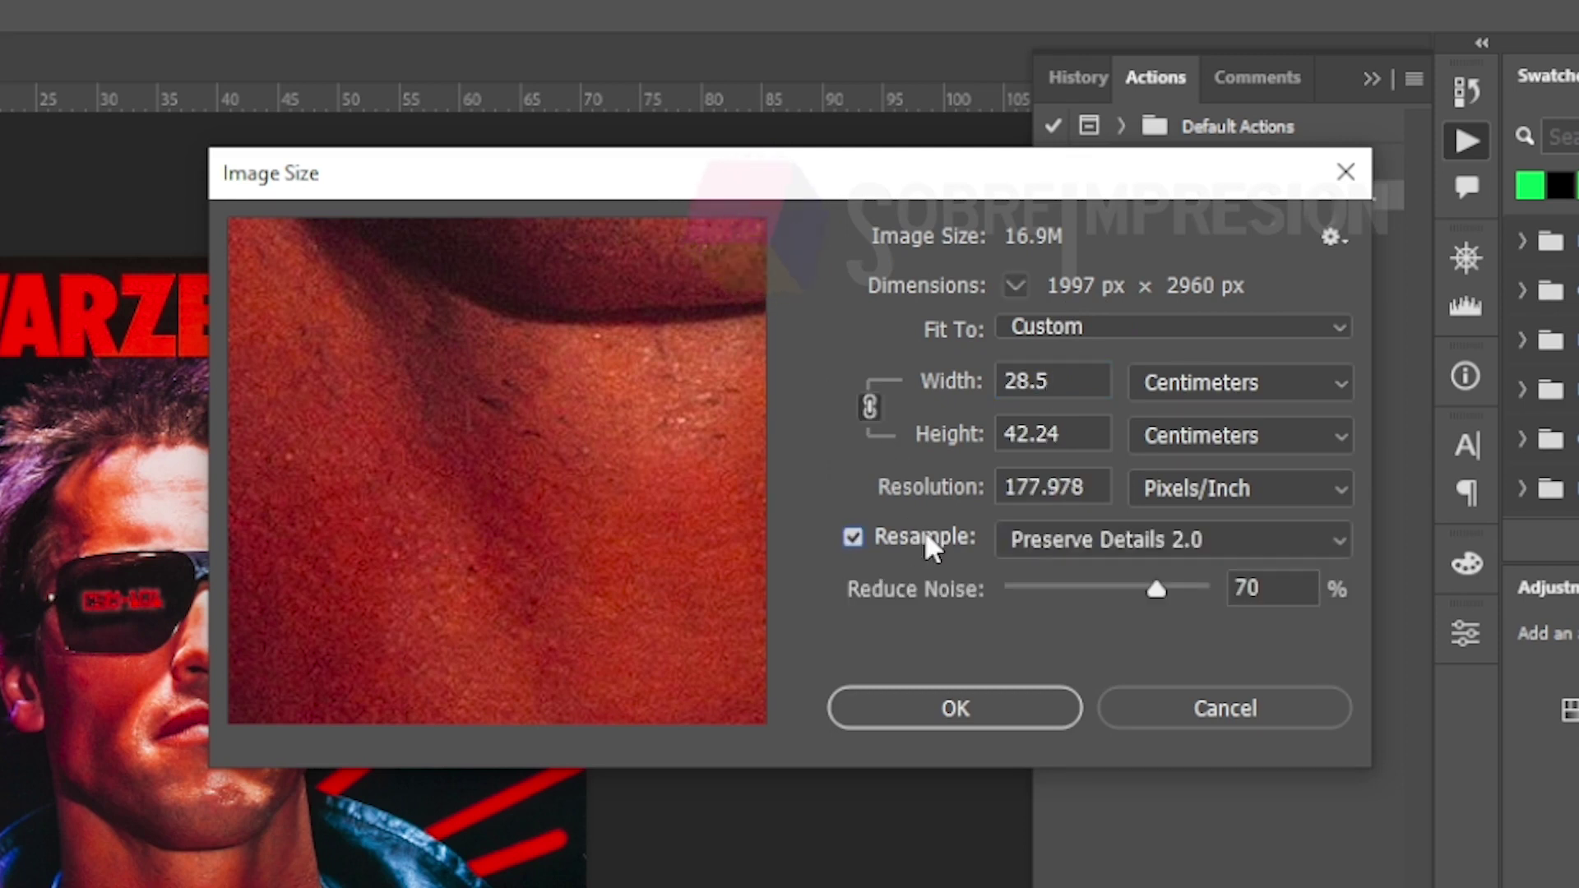
pyautogui.doubleClick(1017, 487)
pyautogui.write('20')
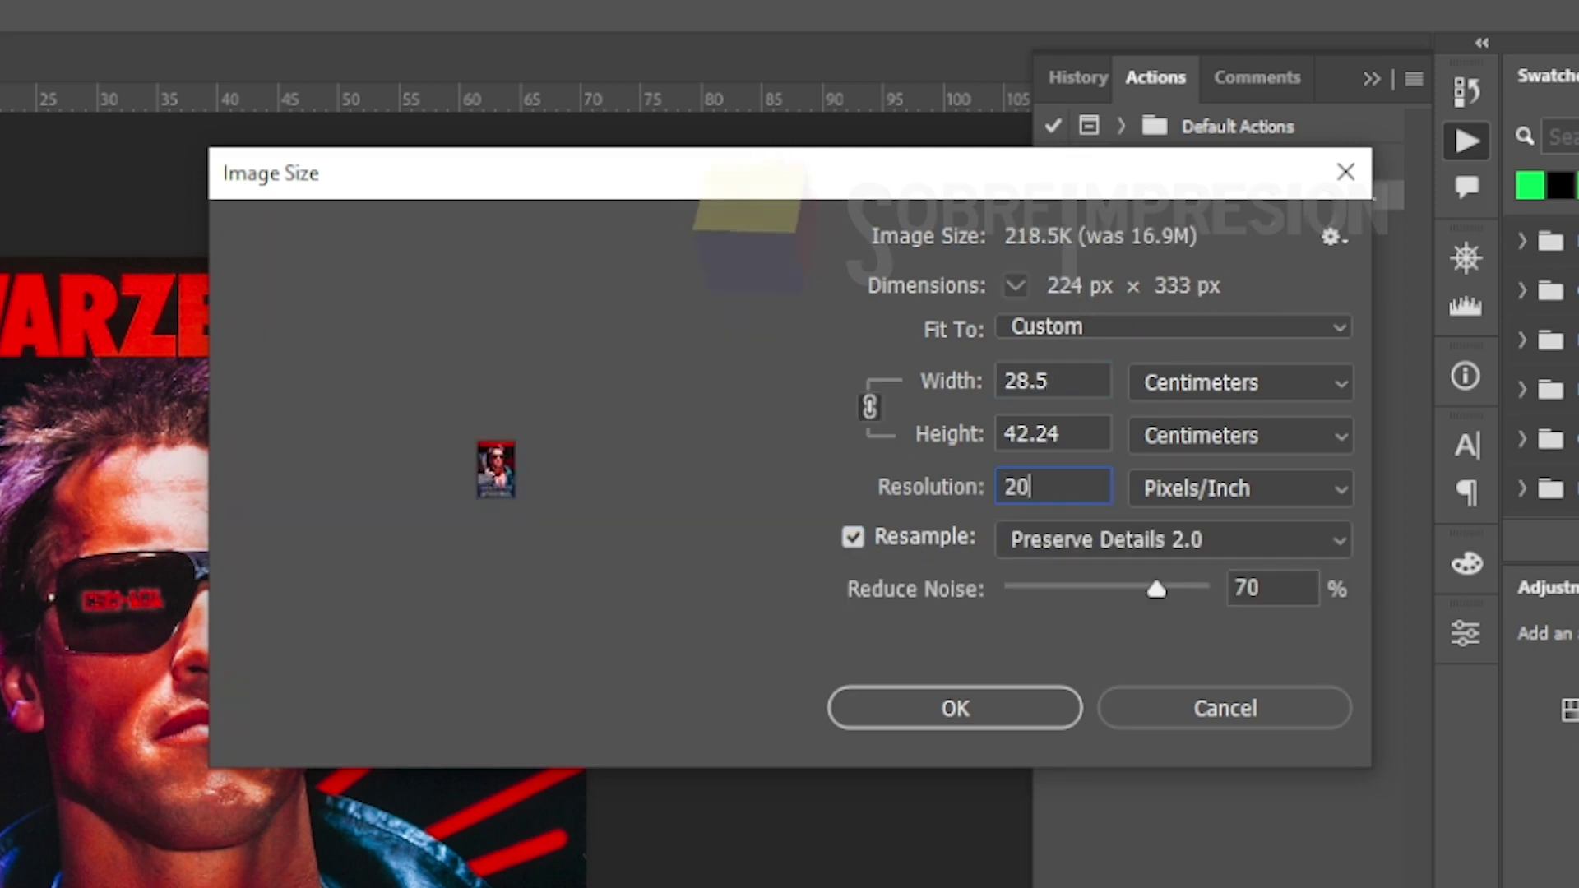
pyautogui.write('0')
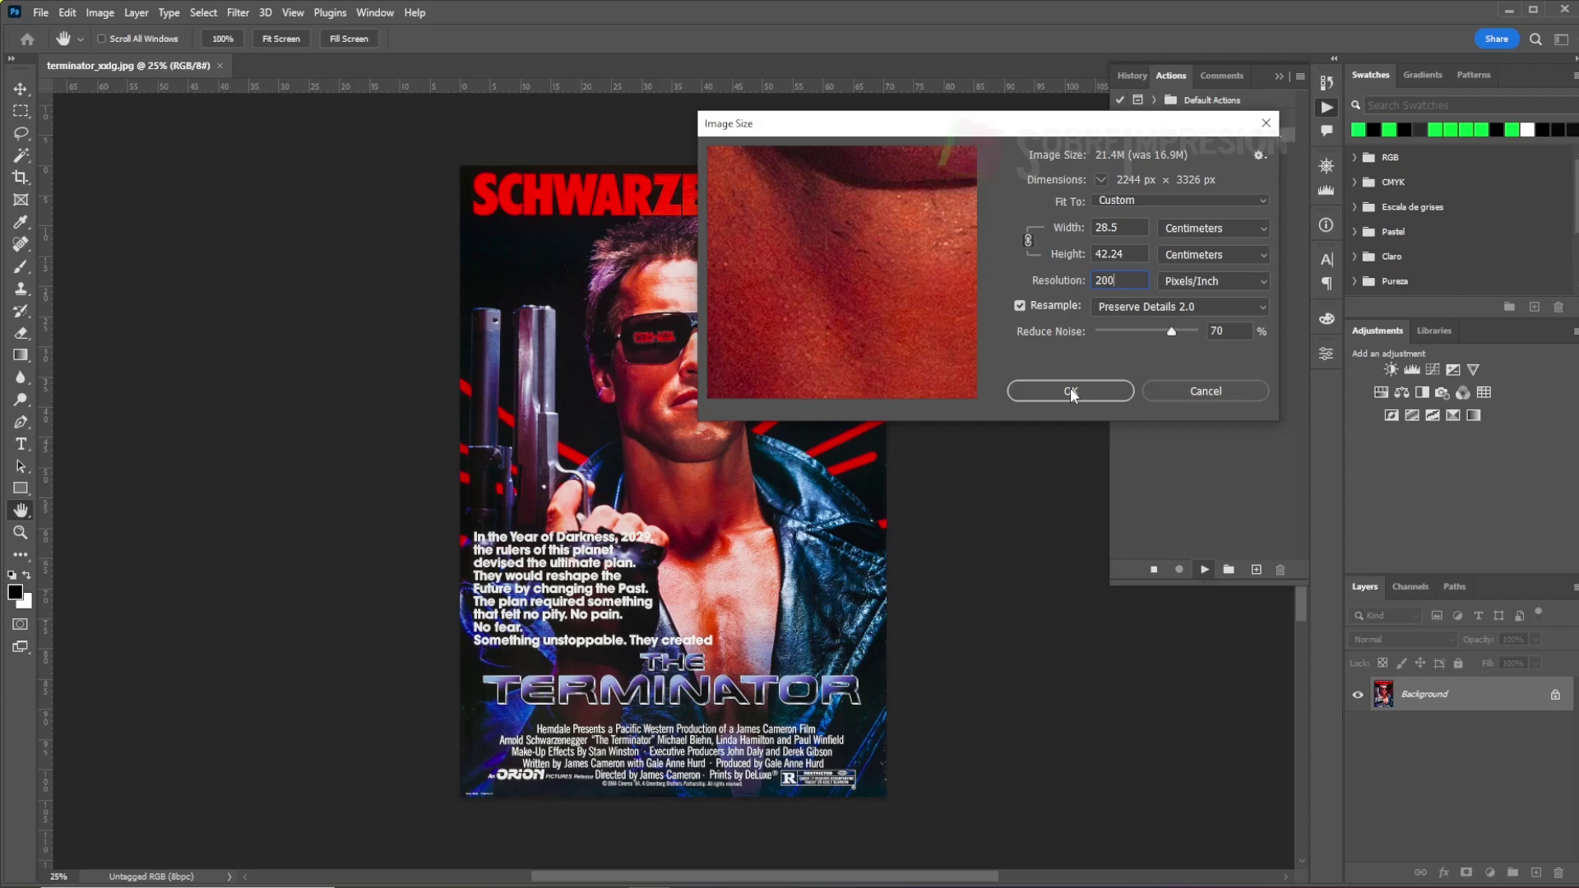
pyautogui.click(1069, 388)
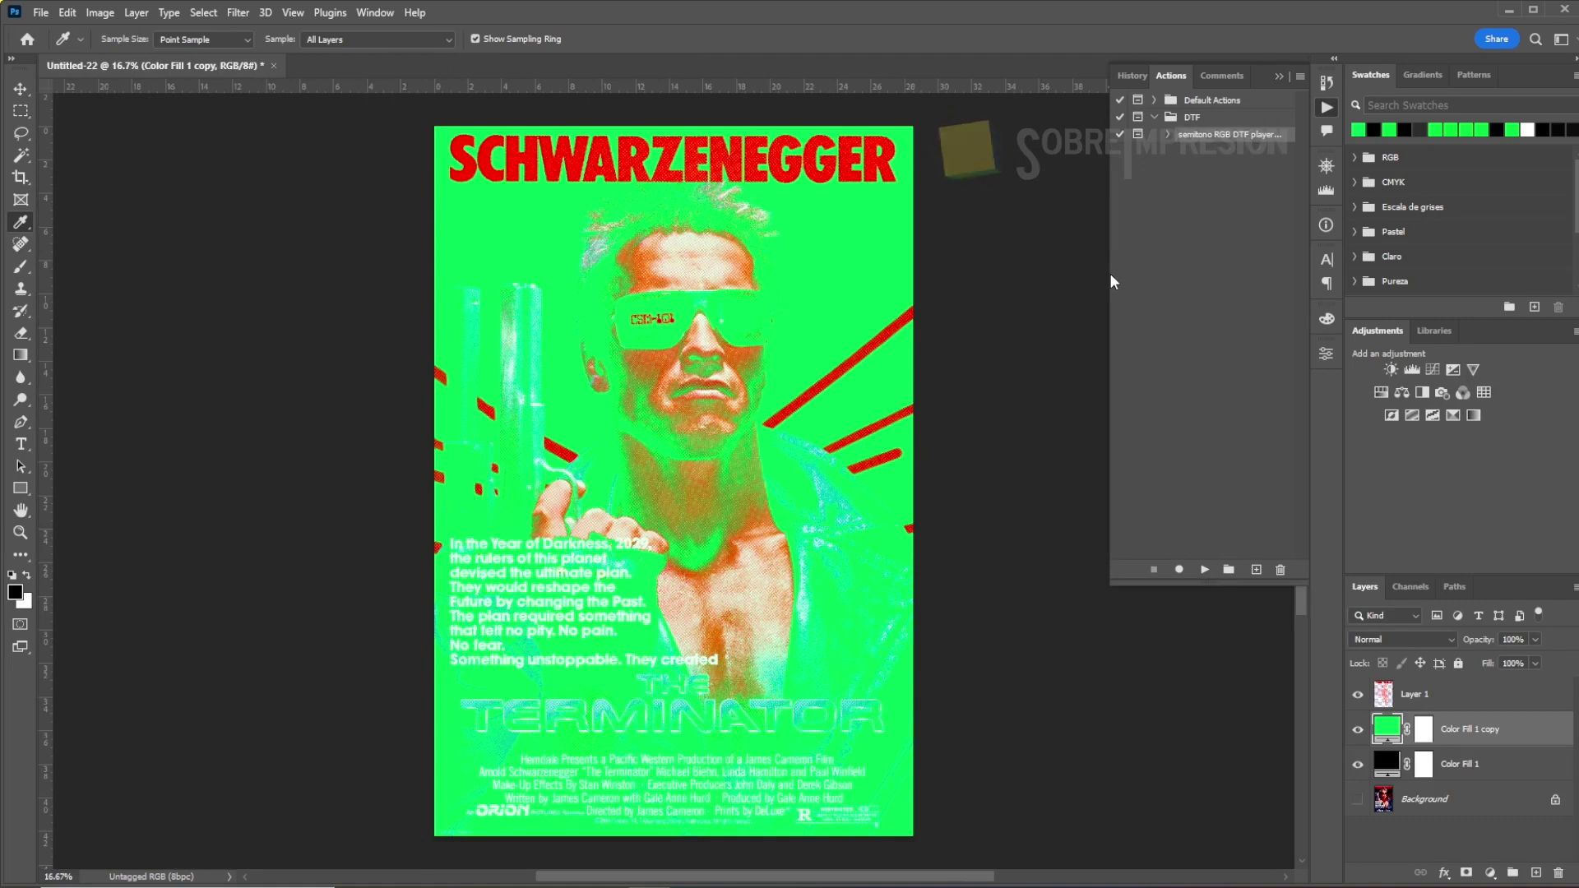
# - Turn on dialog pauses for all three 'Set current adjustment layer' steps of the halftone action
pyautogui.click(1167, 134)
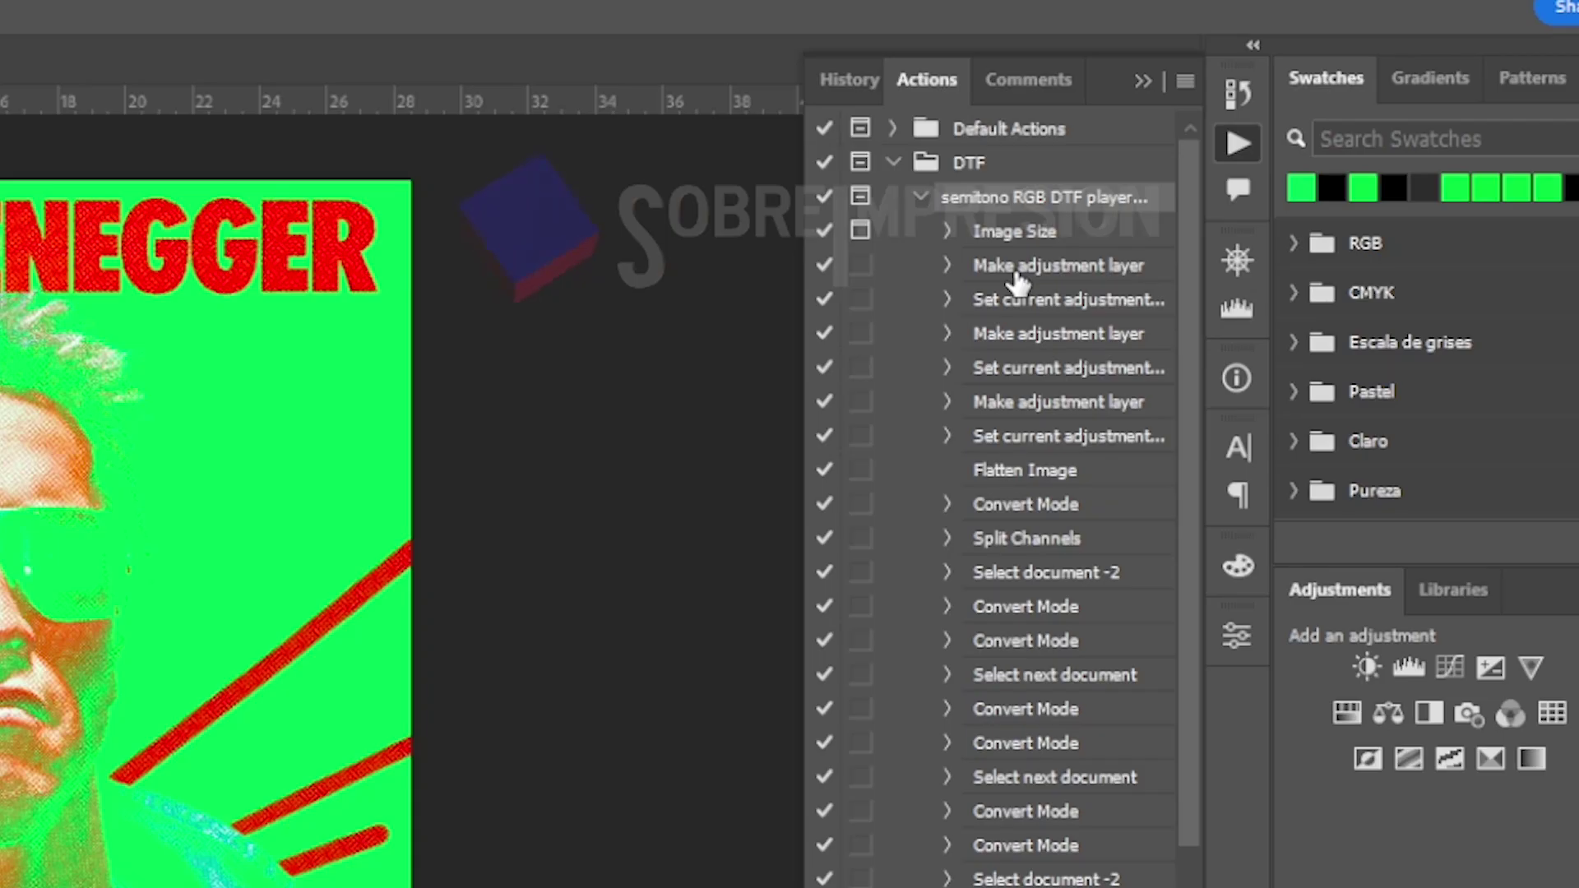
pyautogui.click(860, 298)
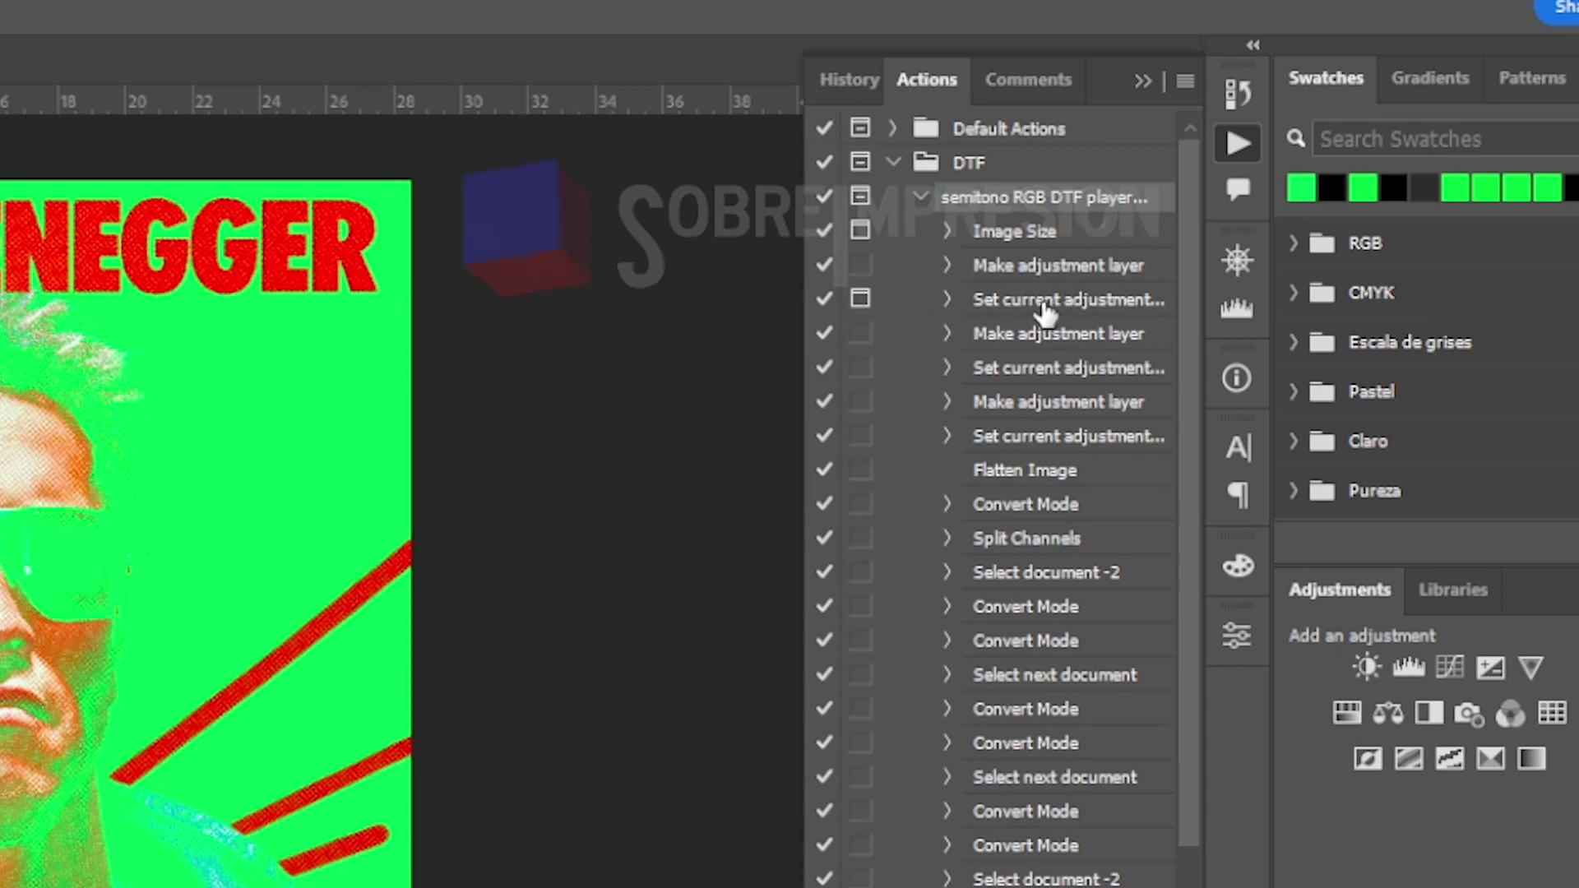
pyautogui.click(861, 367)
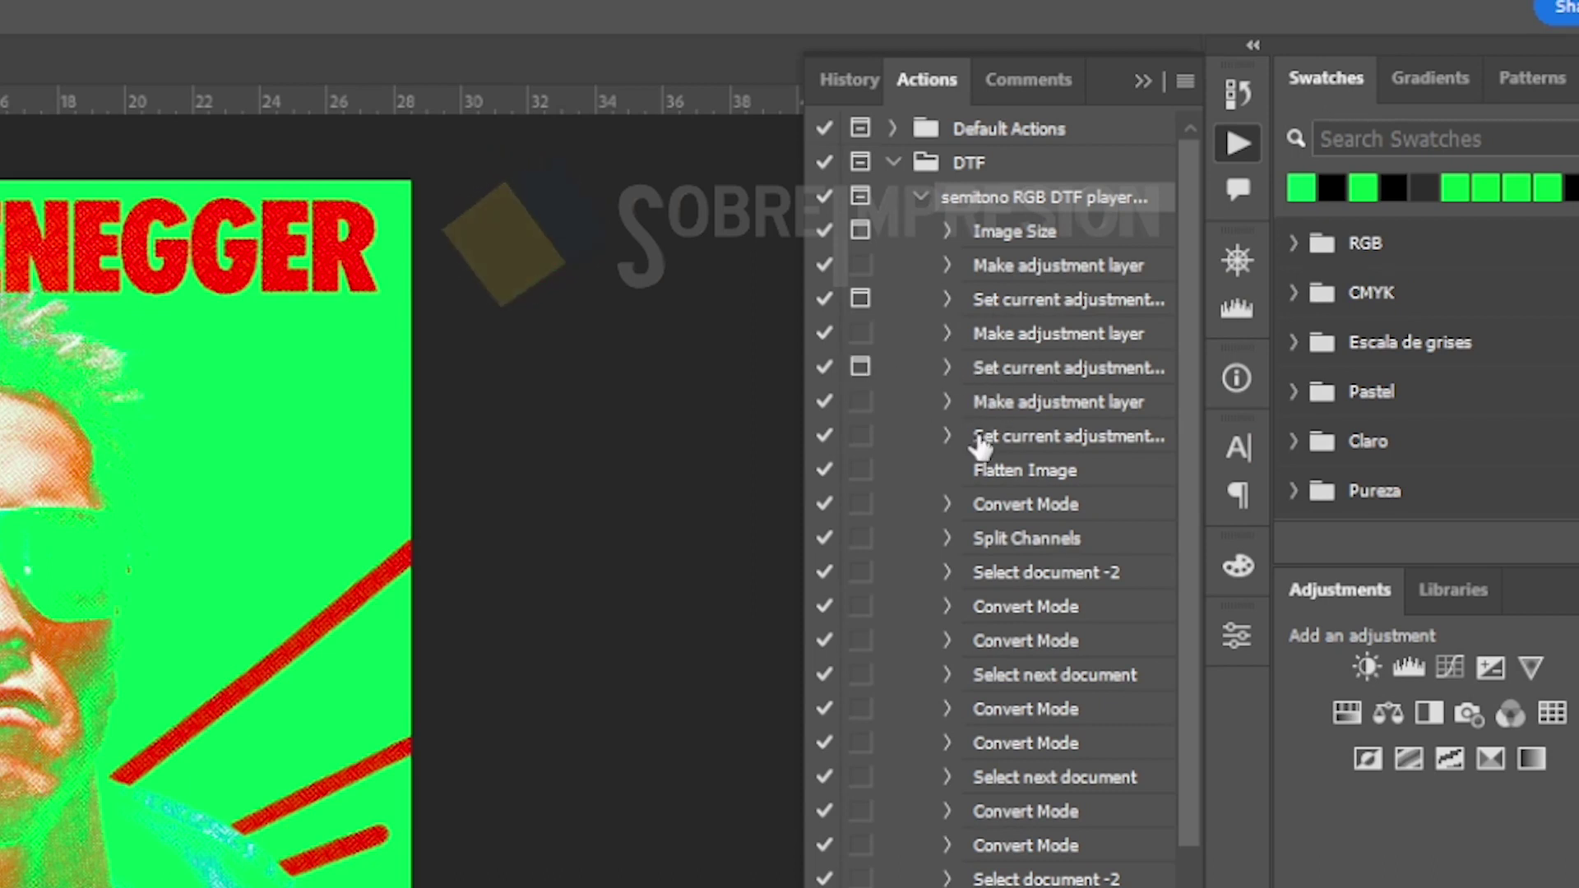
pyautogui.click(859, 437)
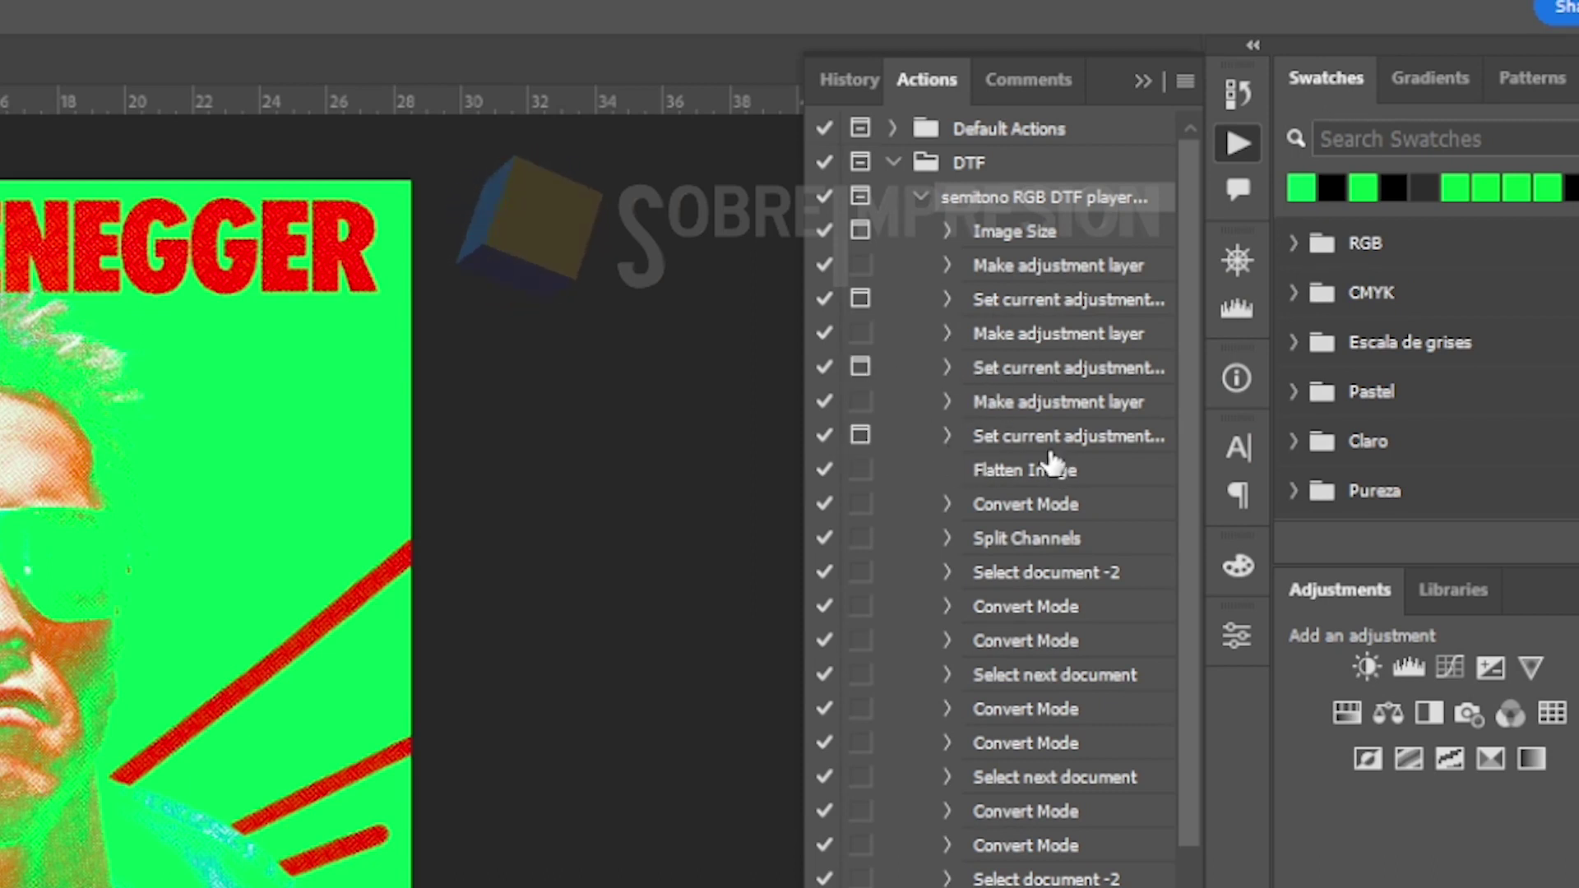
pyautogui.scroll(-1, 1049, 476)
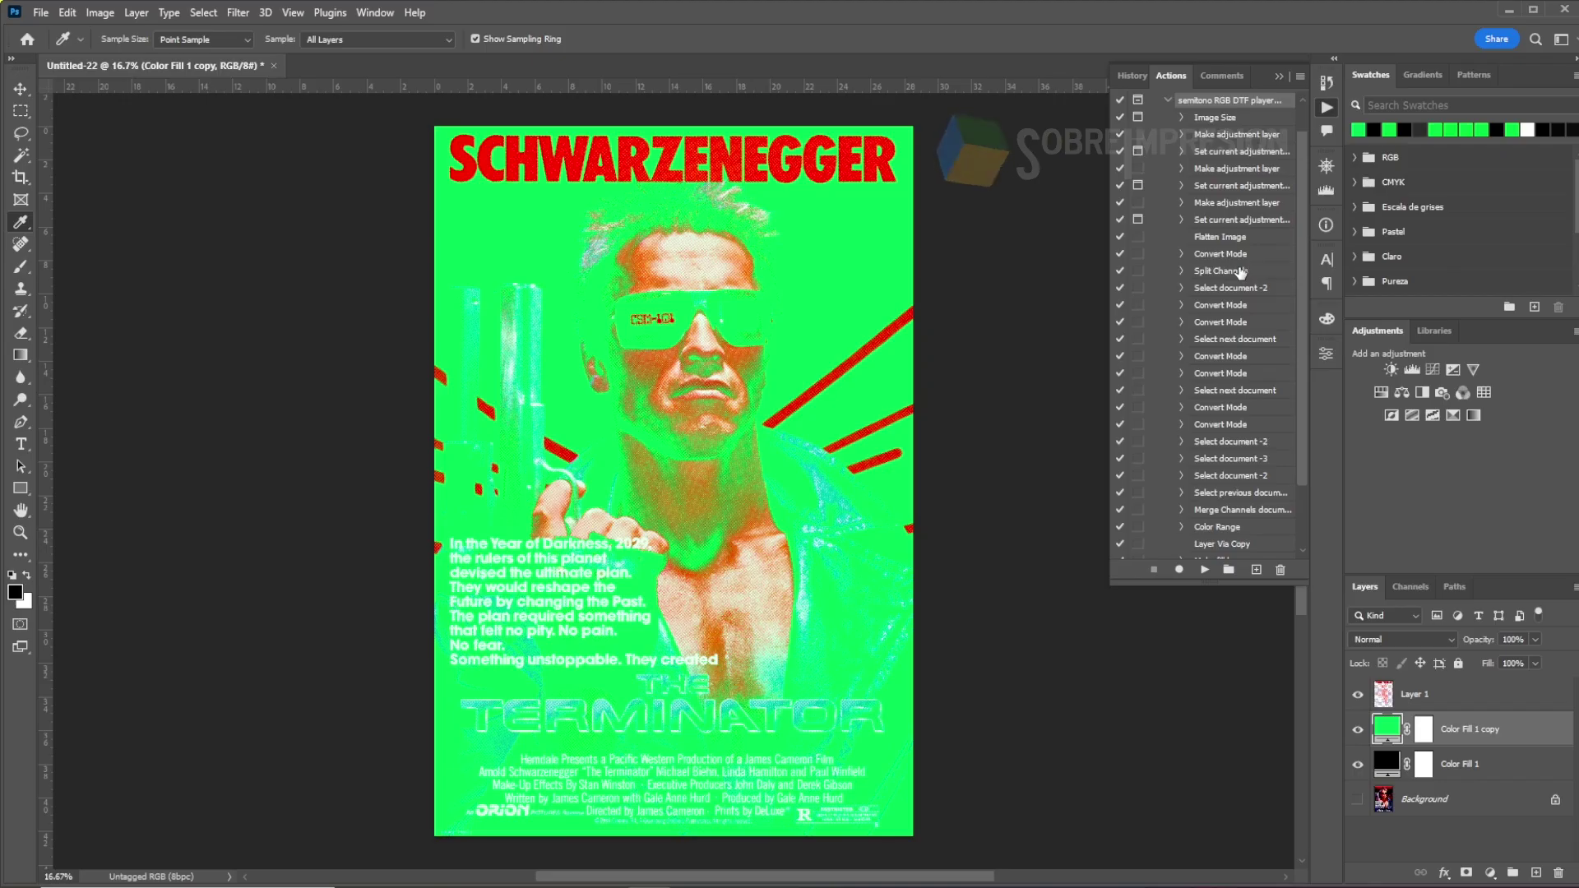
pyautogui.scroll(-2, 1240, 271)
pyautogui.scroll(-2, 1240, 271)
pyautogui.scroll(-1, 1240, 271)
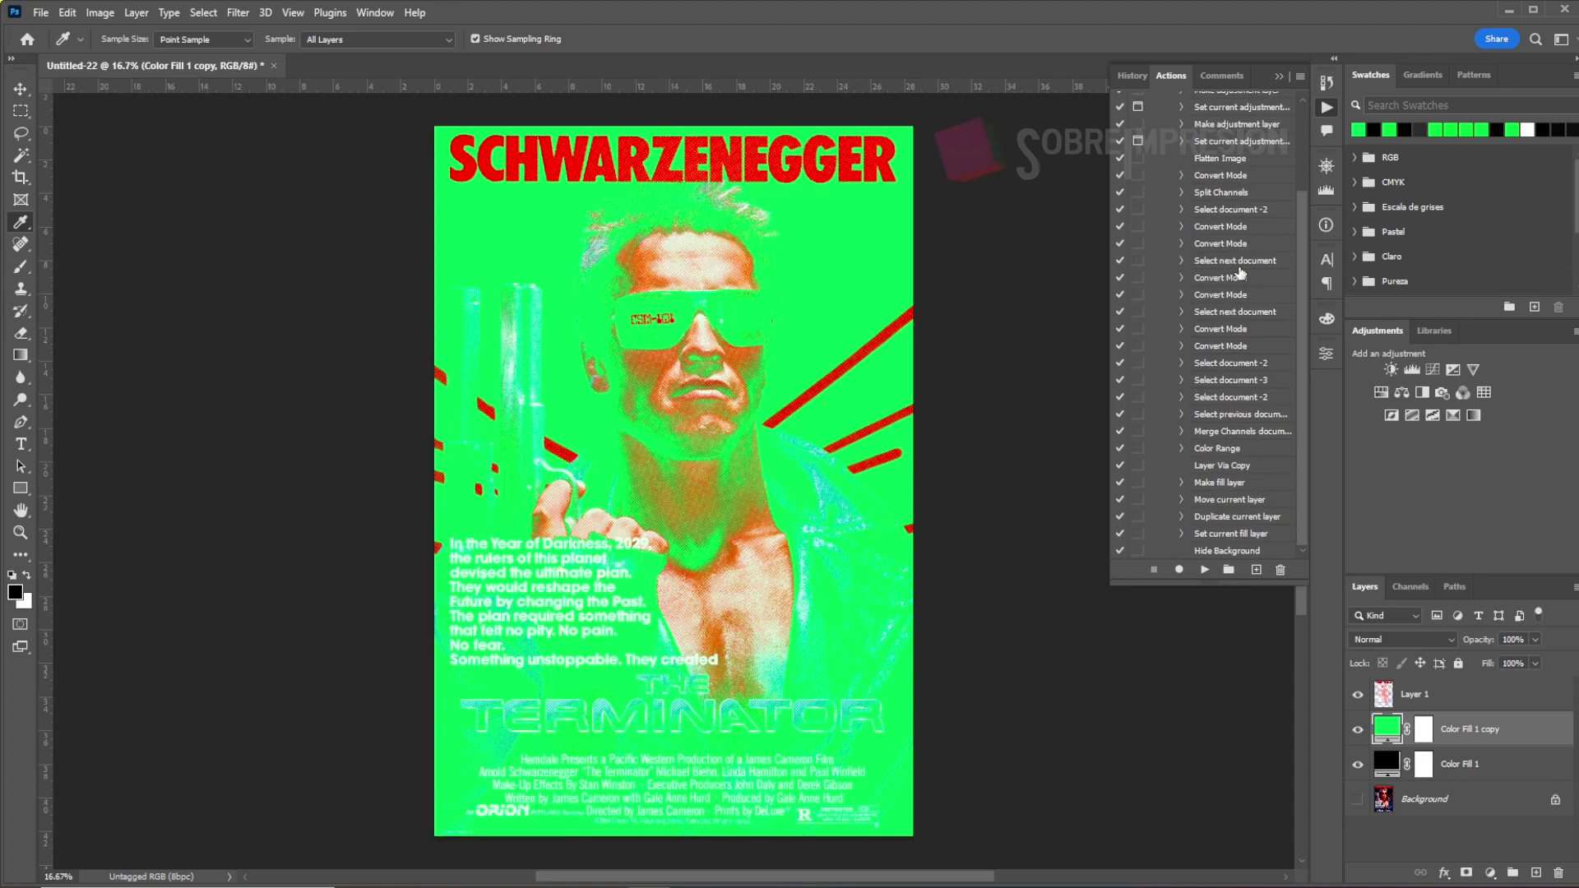
# - Discard the green halftone document and reopen terminator_xxlg.jpg without assigning a colour profile
pyautogui.click(274, 65)
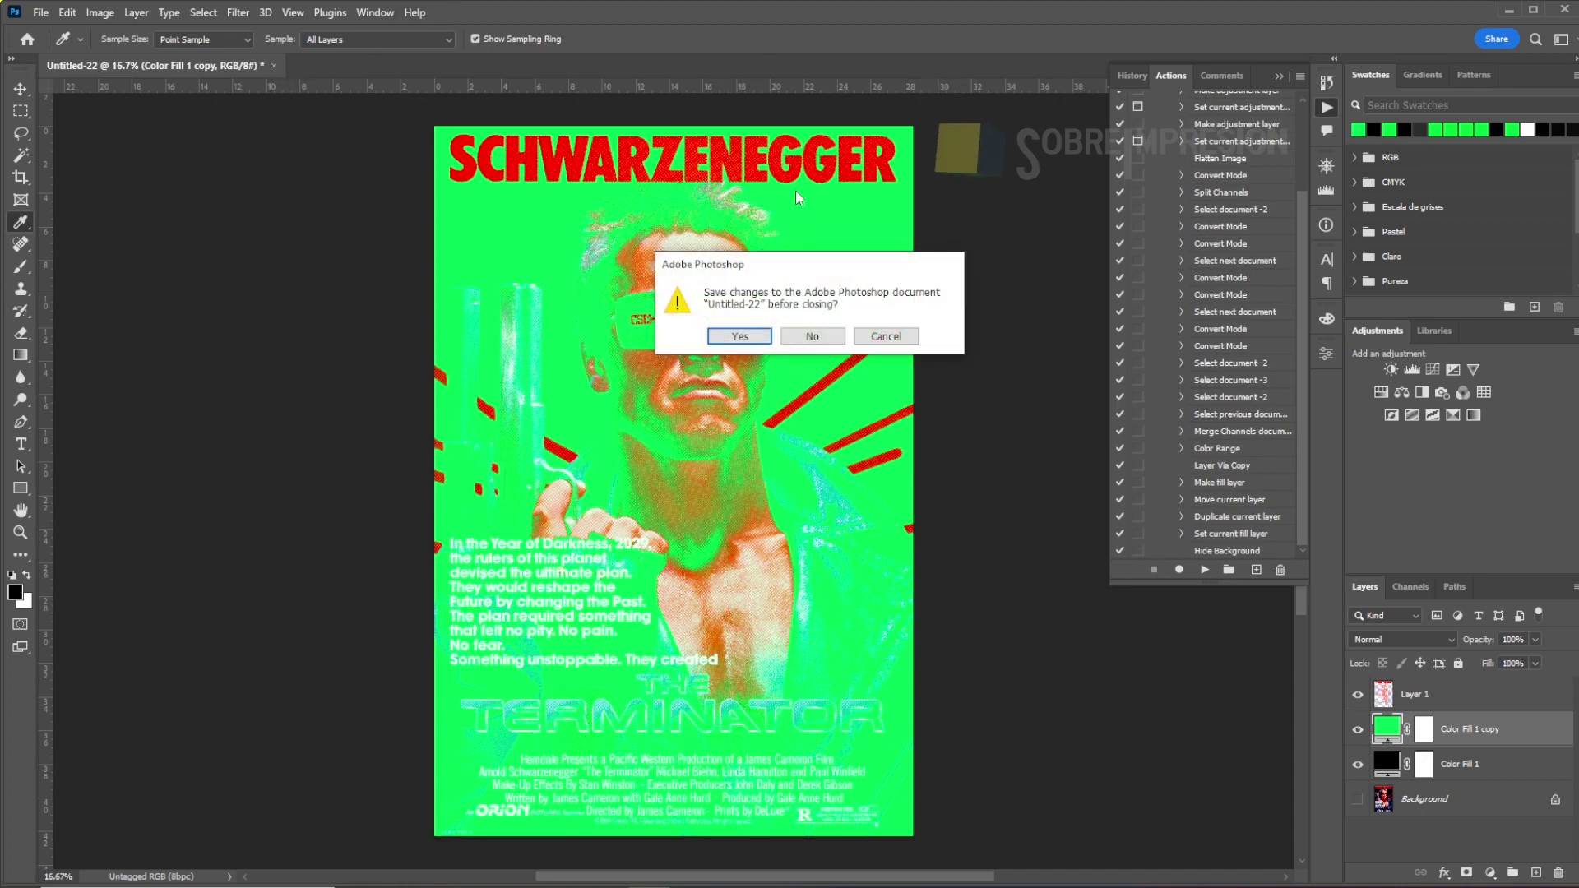
pyautogui.click(811, 337)
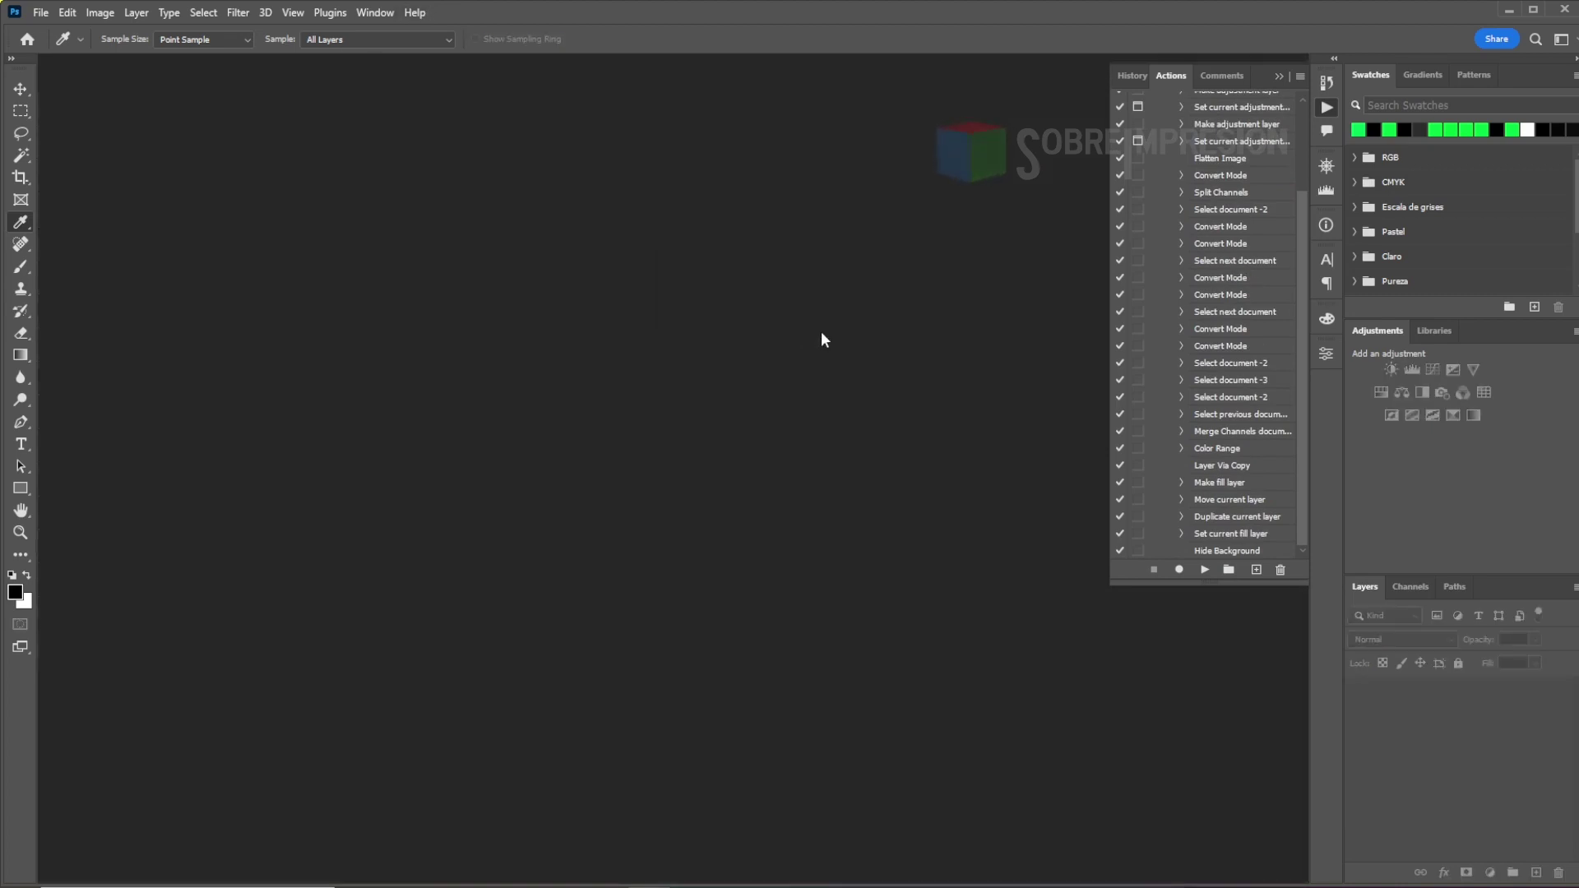
pyautogui.click(41, 13)
pyautogui.click(304, 113)
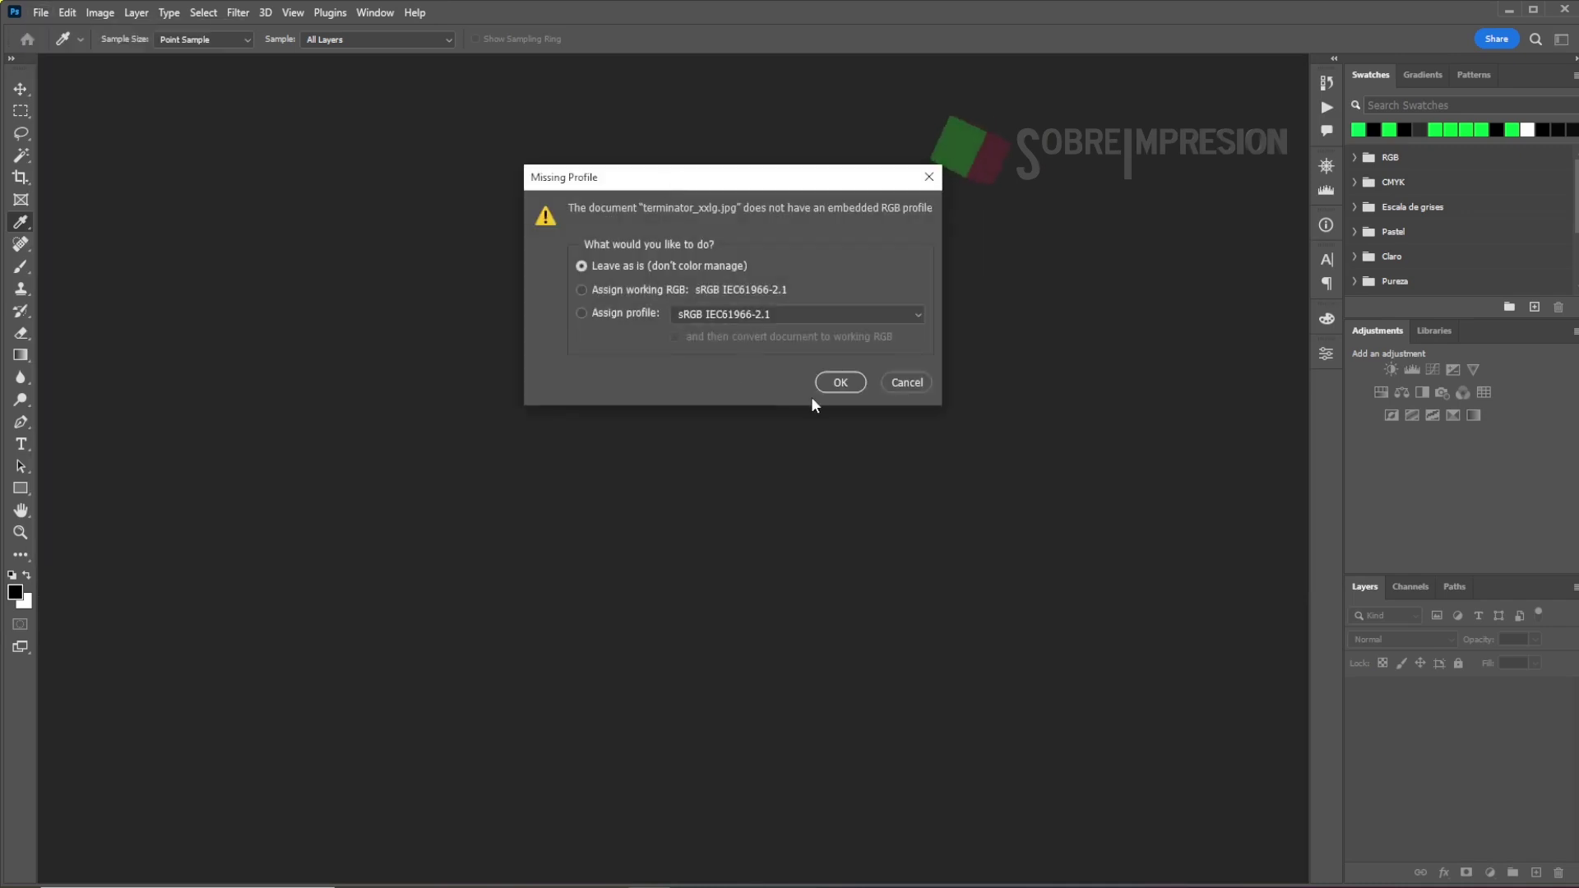
pyautogui.click(840, 383)
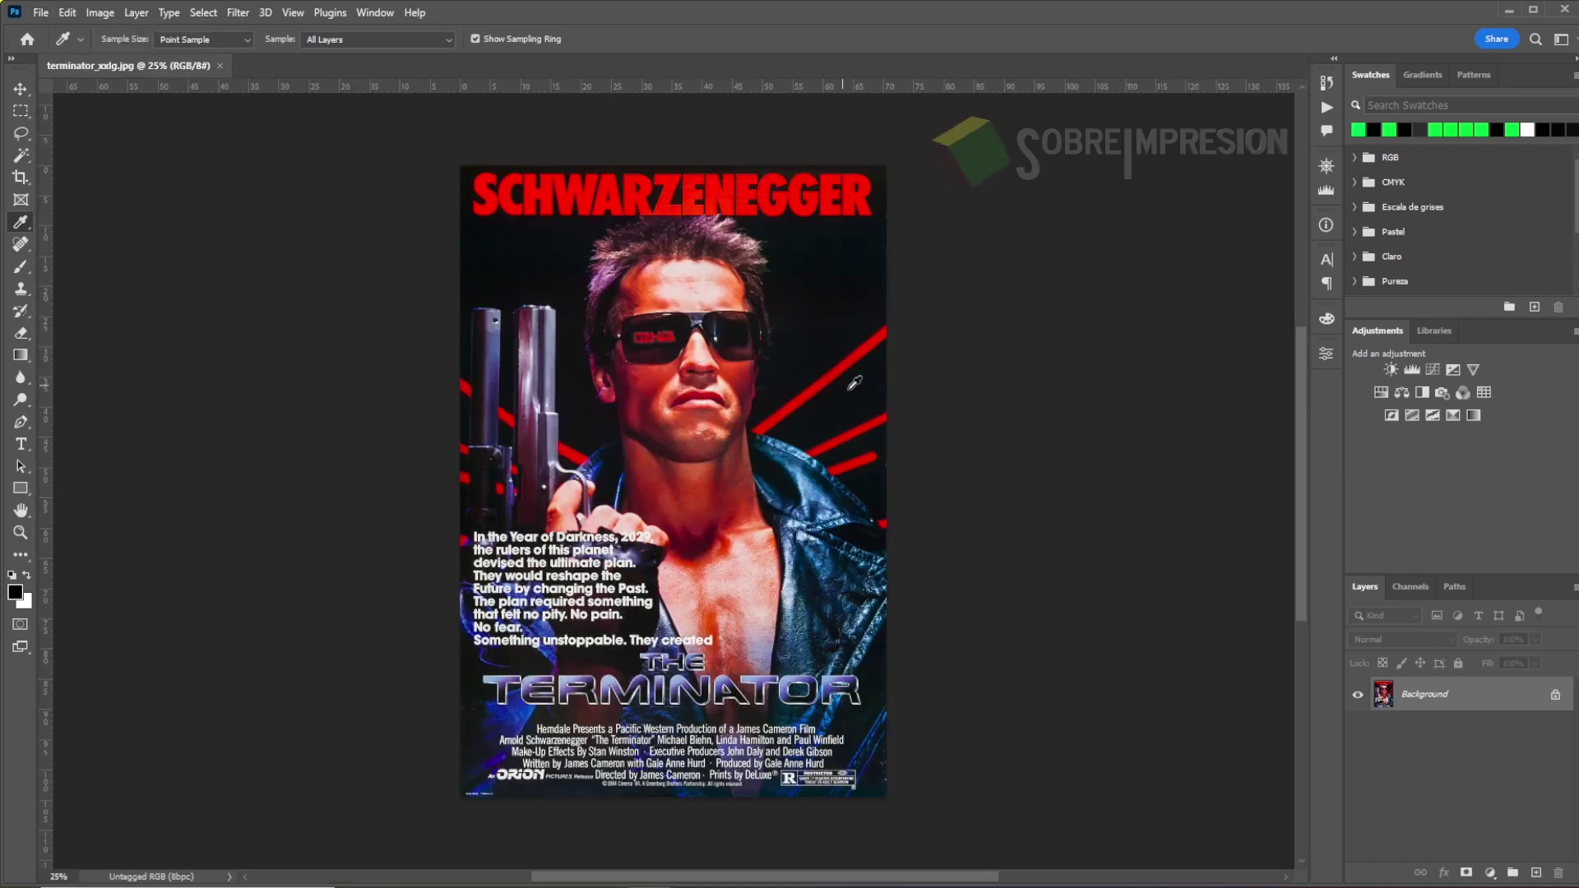
# - Collapse the 'semitono RGB DTF playera negra' action in the DTF set and play it
pyautogui.click(1326, 107)
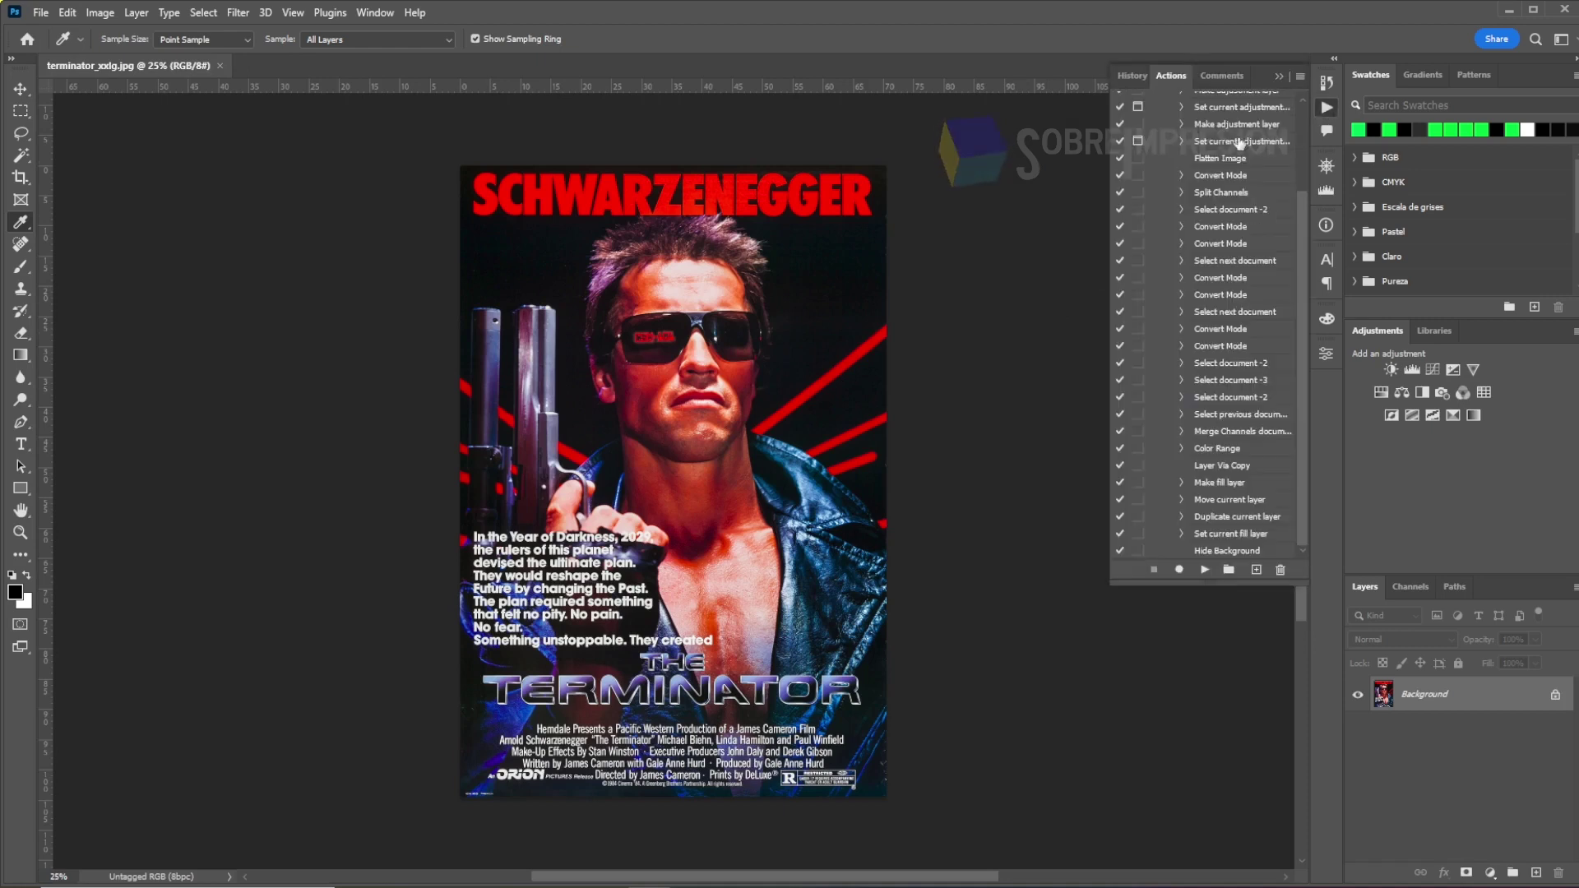
pyautogui.scroll(3, 1190, 148)
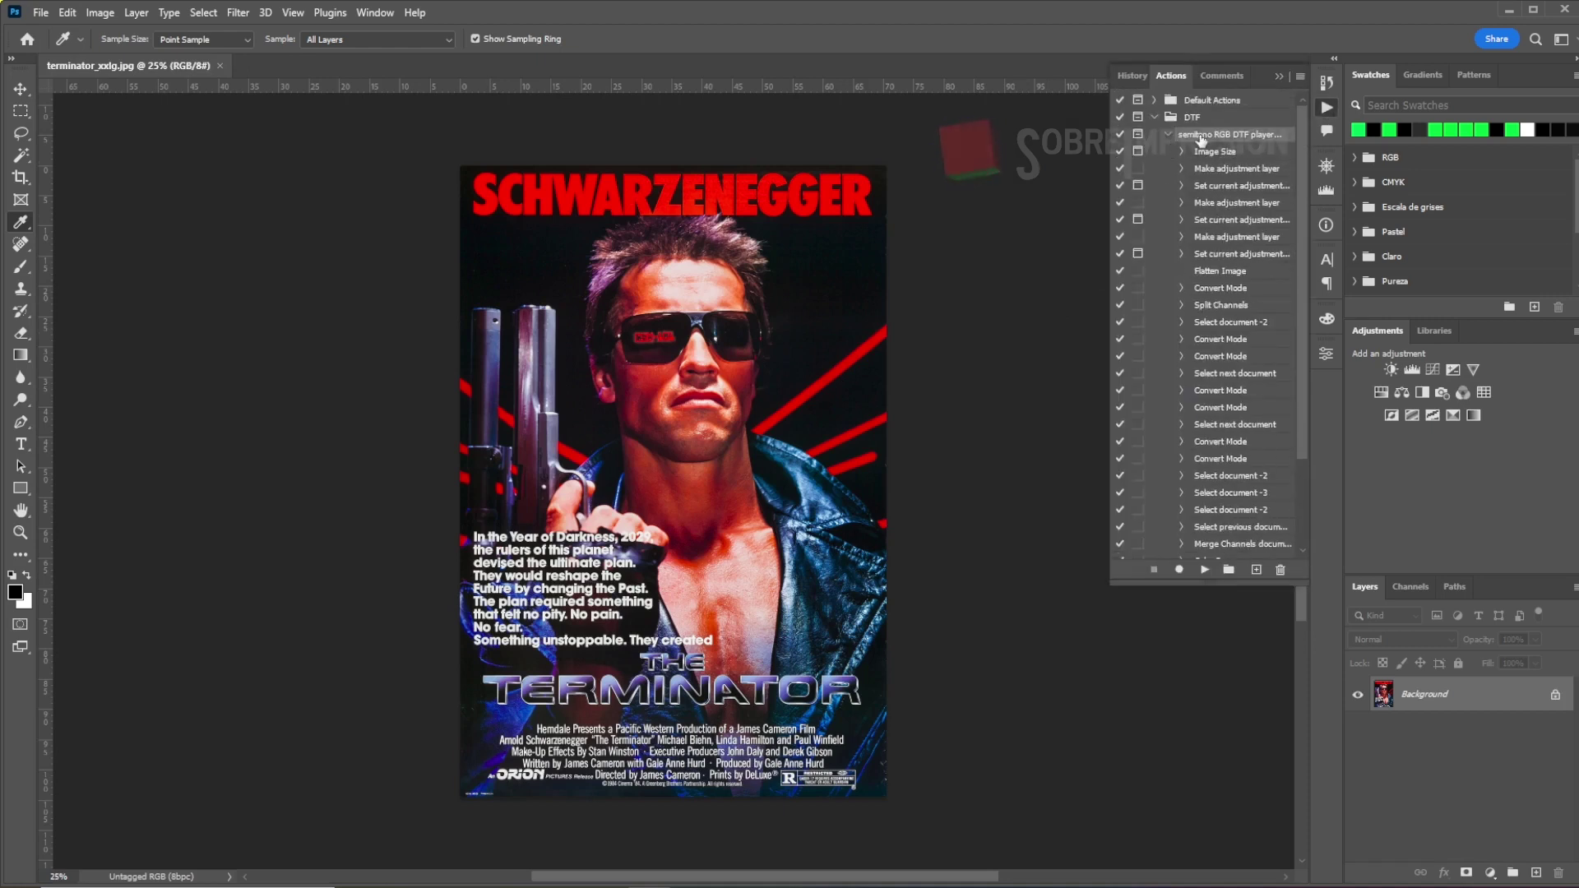
pyautogui.click(1169, 134)
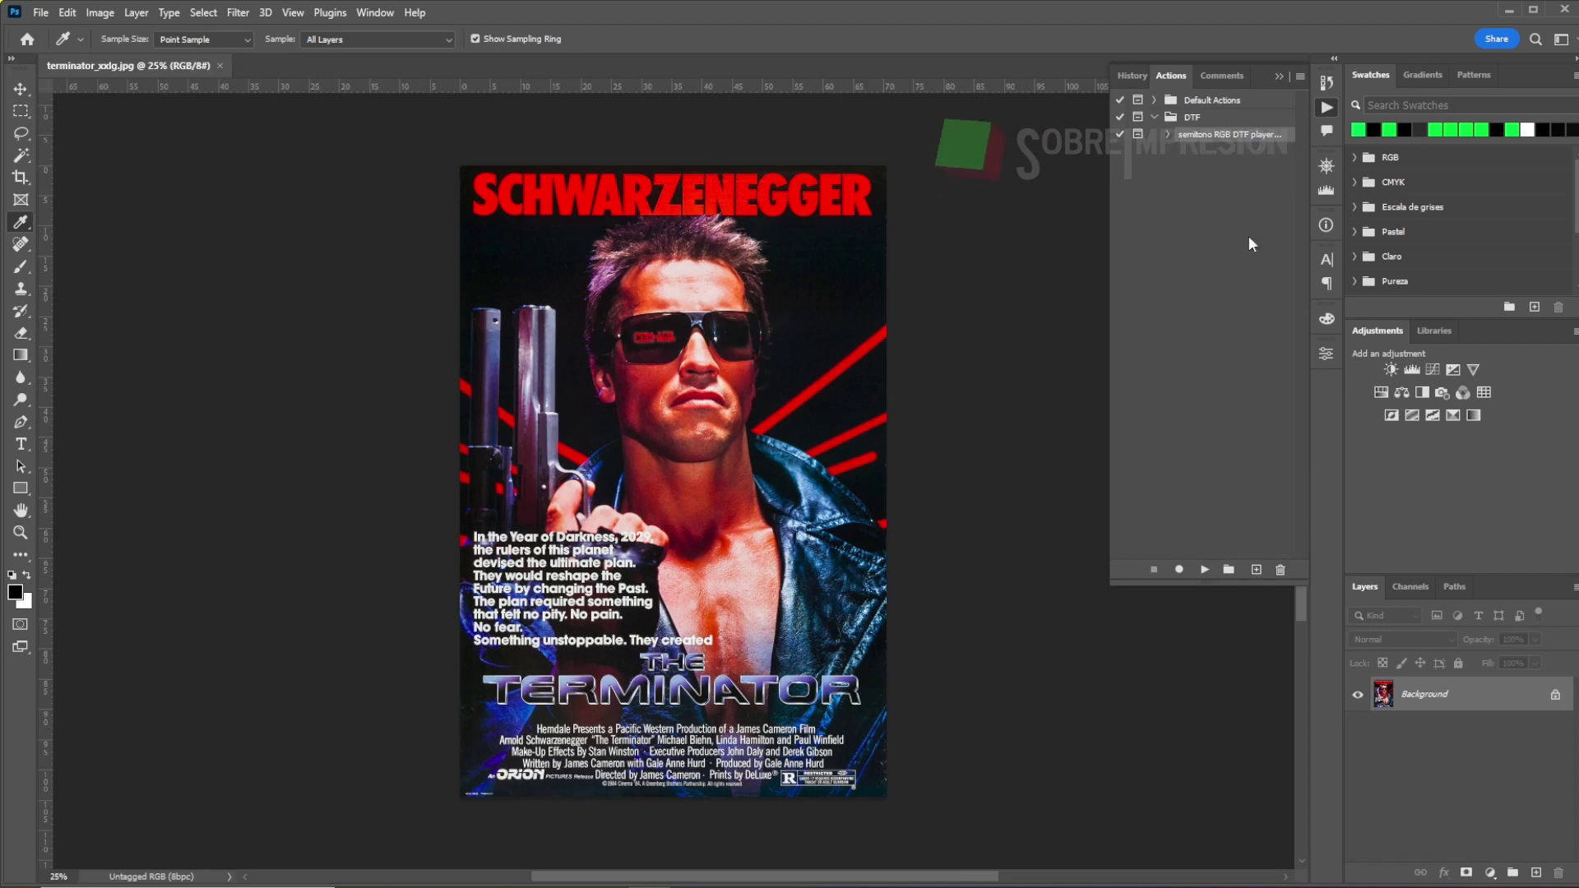
pyautogui.click(1205, 569)
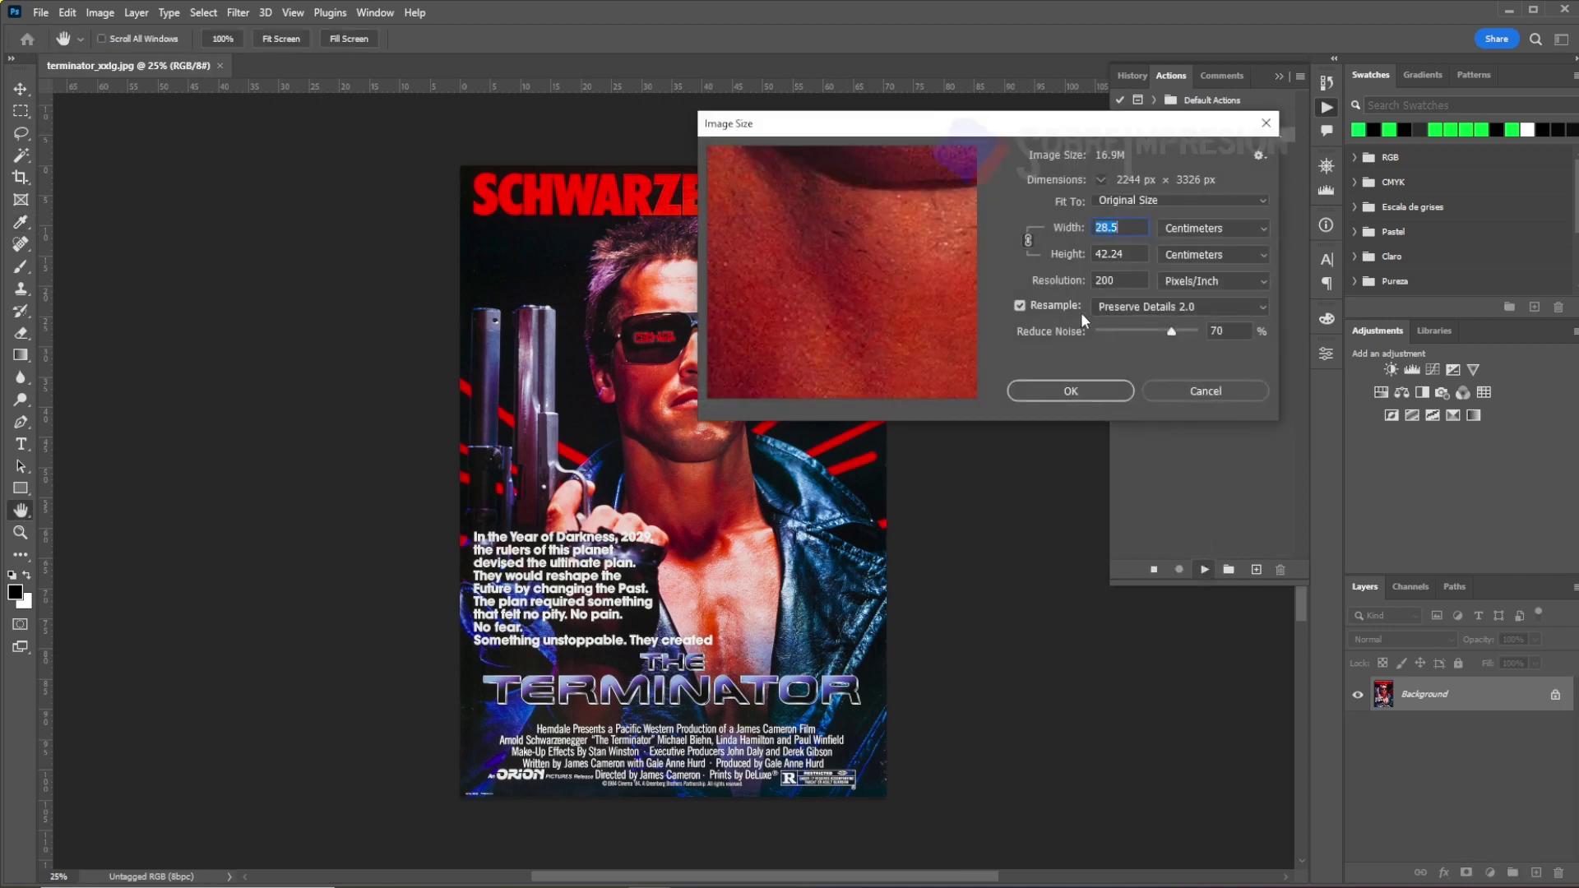
# - Resize the Terminator poster to 28.5 cm wide, re-enabling Resample and re-entering the resolution
pyautogui.click(1021, 304)
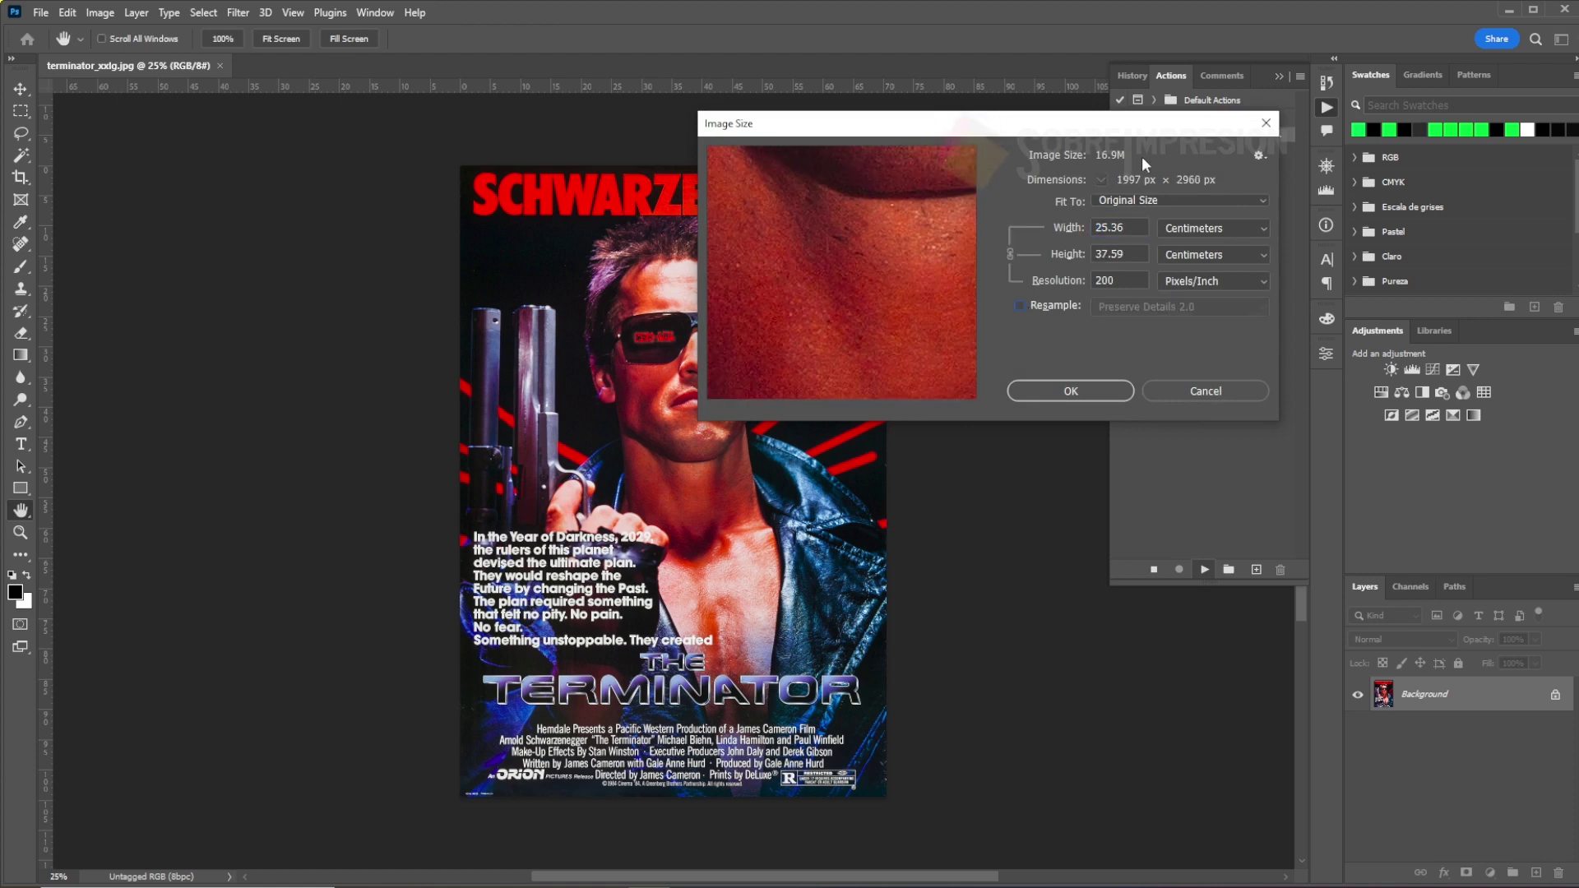
pyautogui.click(1069, 228)
pyautogui.write('28')
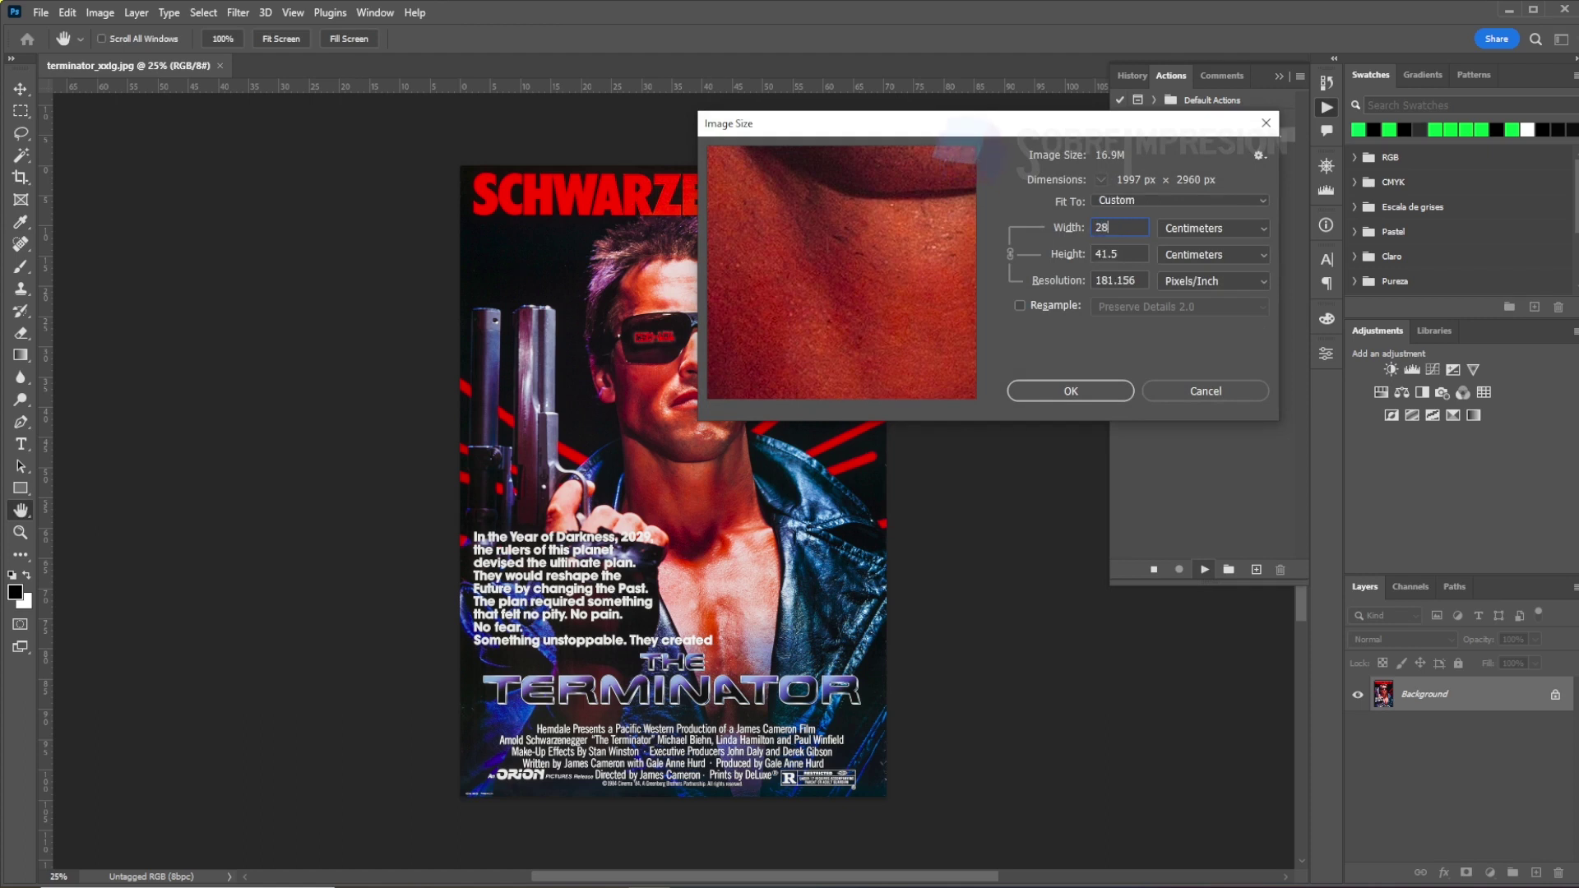
pyautogui.write('.5')
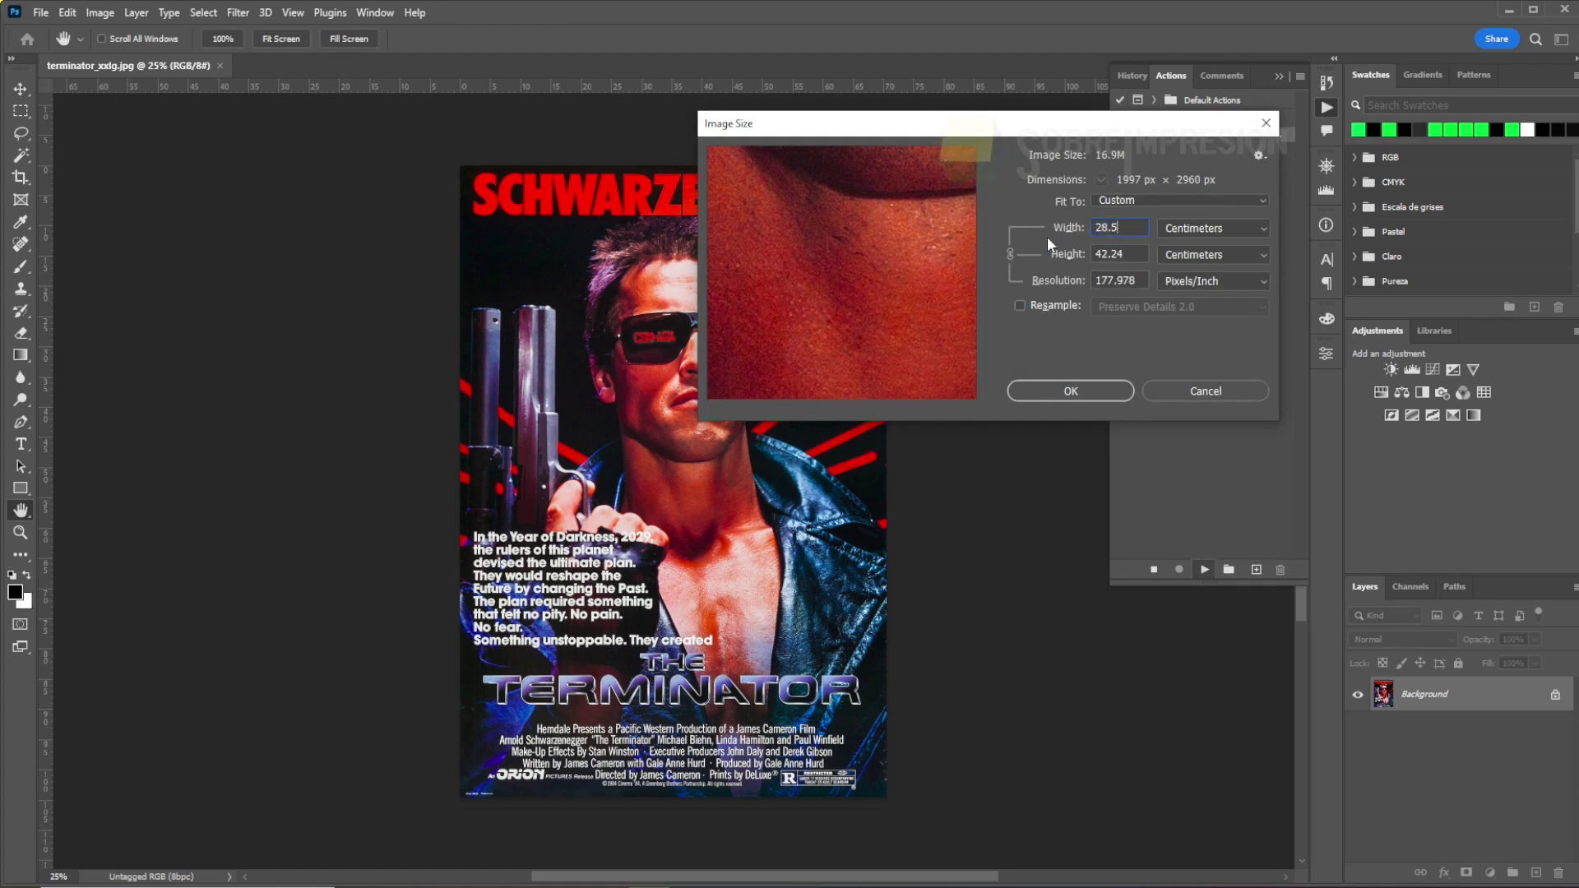
pyautogui.click(1020, 305)
pyautogui.doubleClick(1138, 280)
pyautogui.write('200')
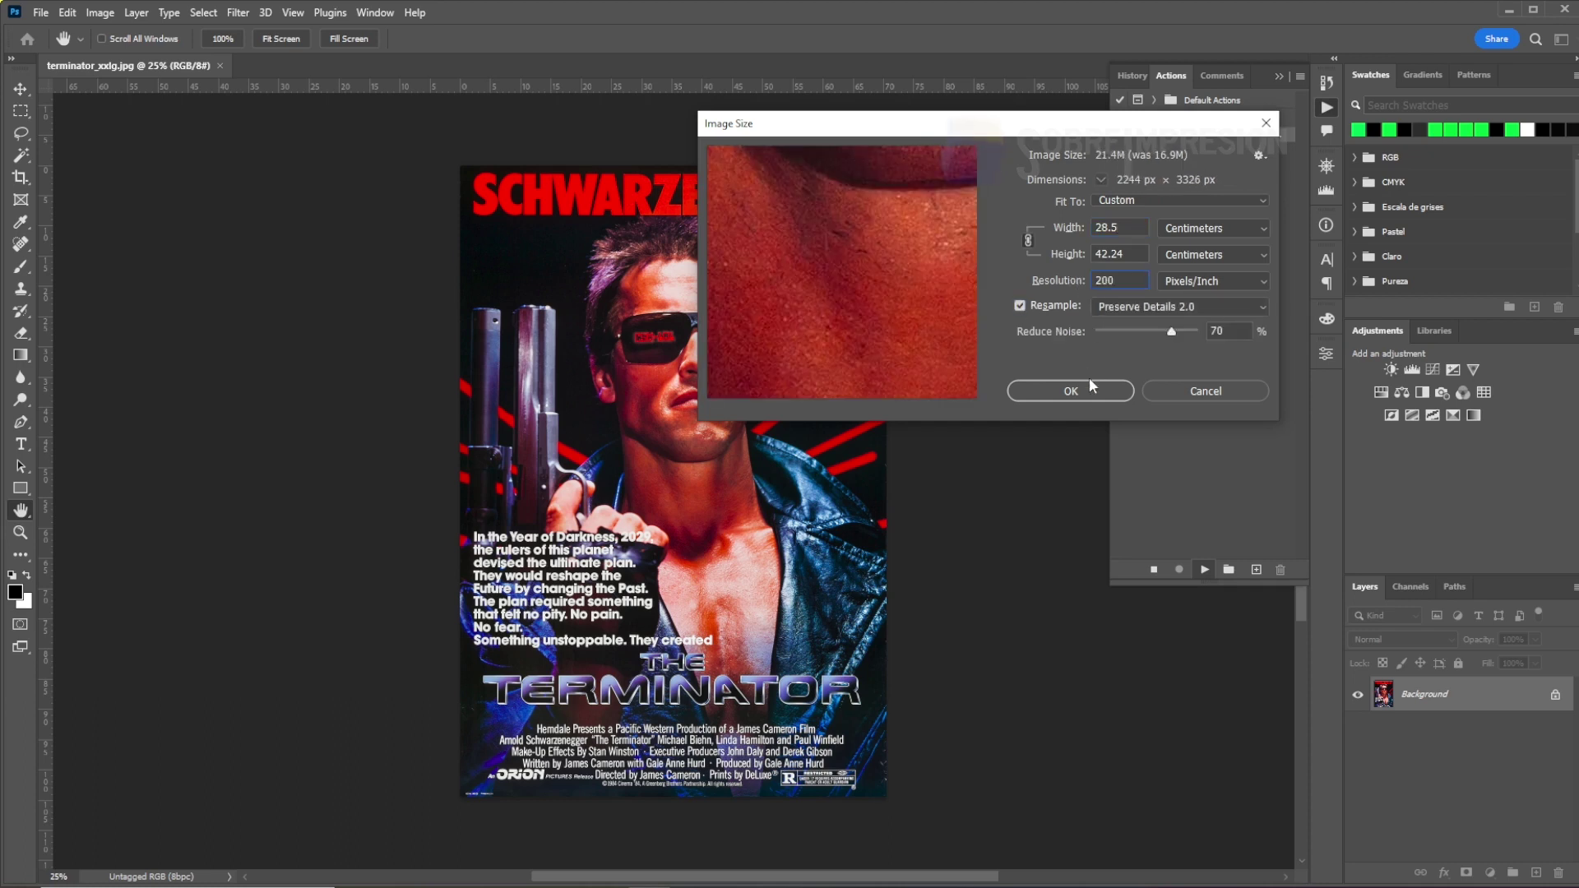
pyautogui.click(1088, 391)
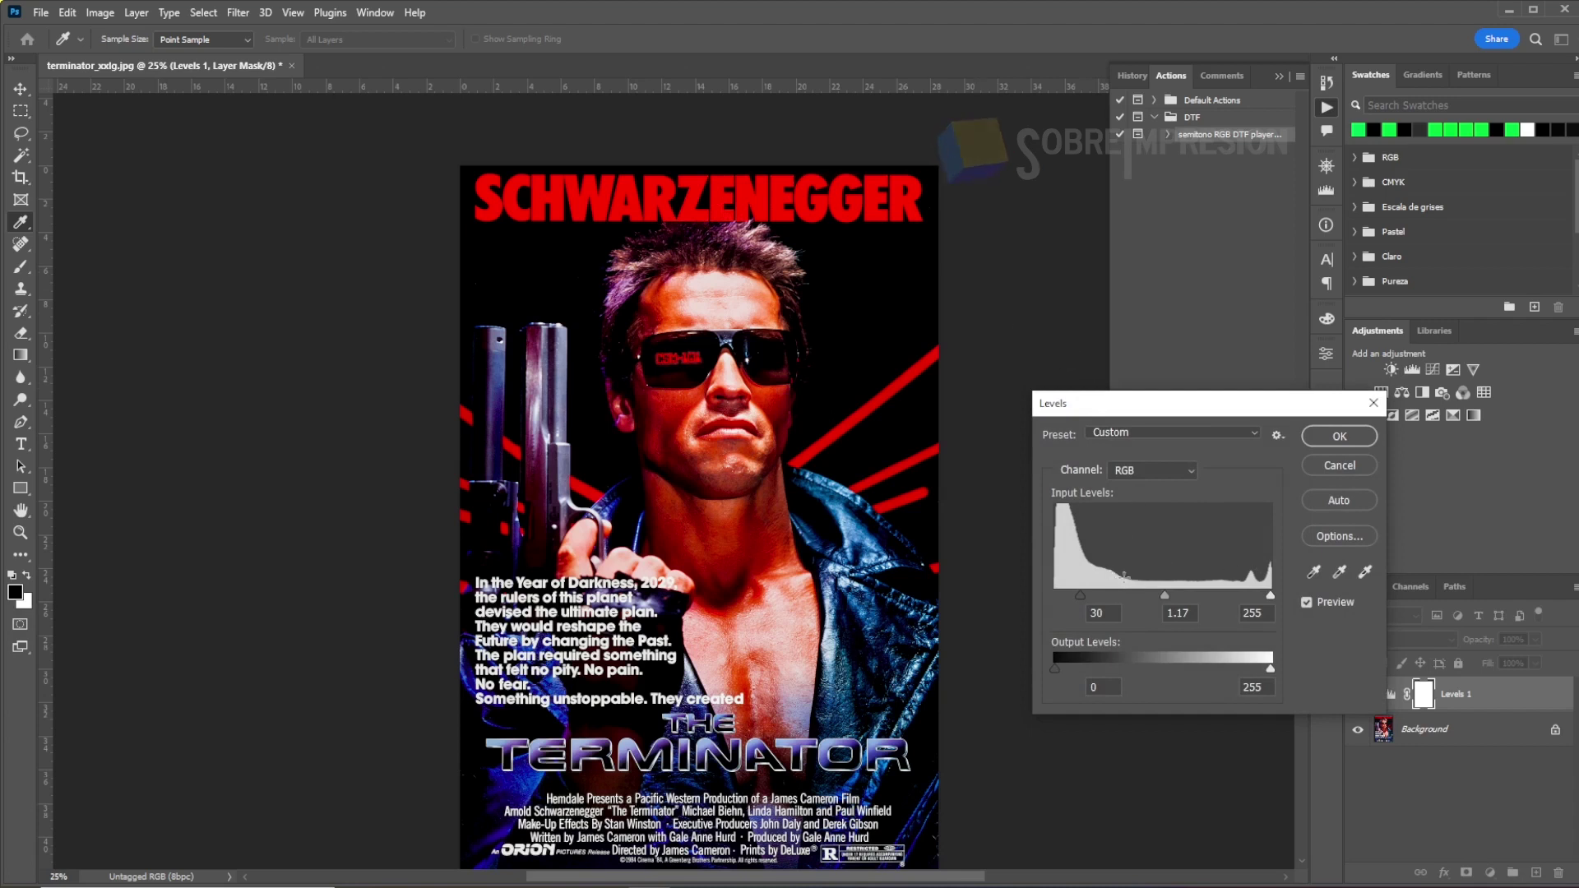
# - Reset Levels and raise the black input to about 20, then lower contrast to 5
pyautogui.press('alt')
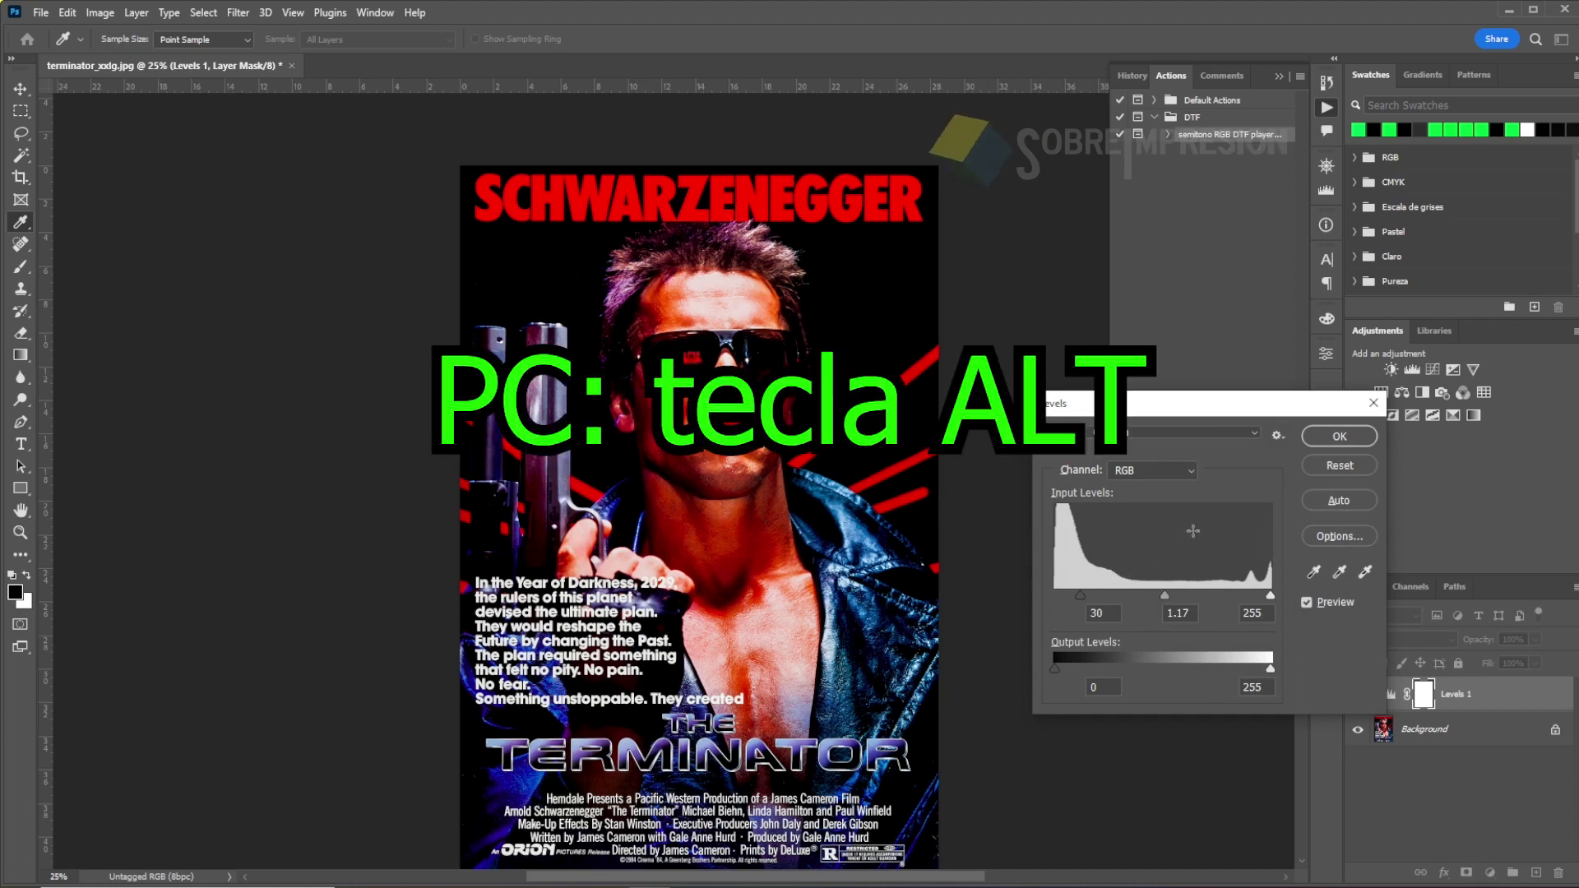
pyautogui.keyDown('alt'); pyautogui.click(1344, 467); pyautogui.keyUp('alt')
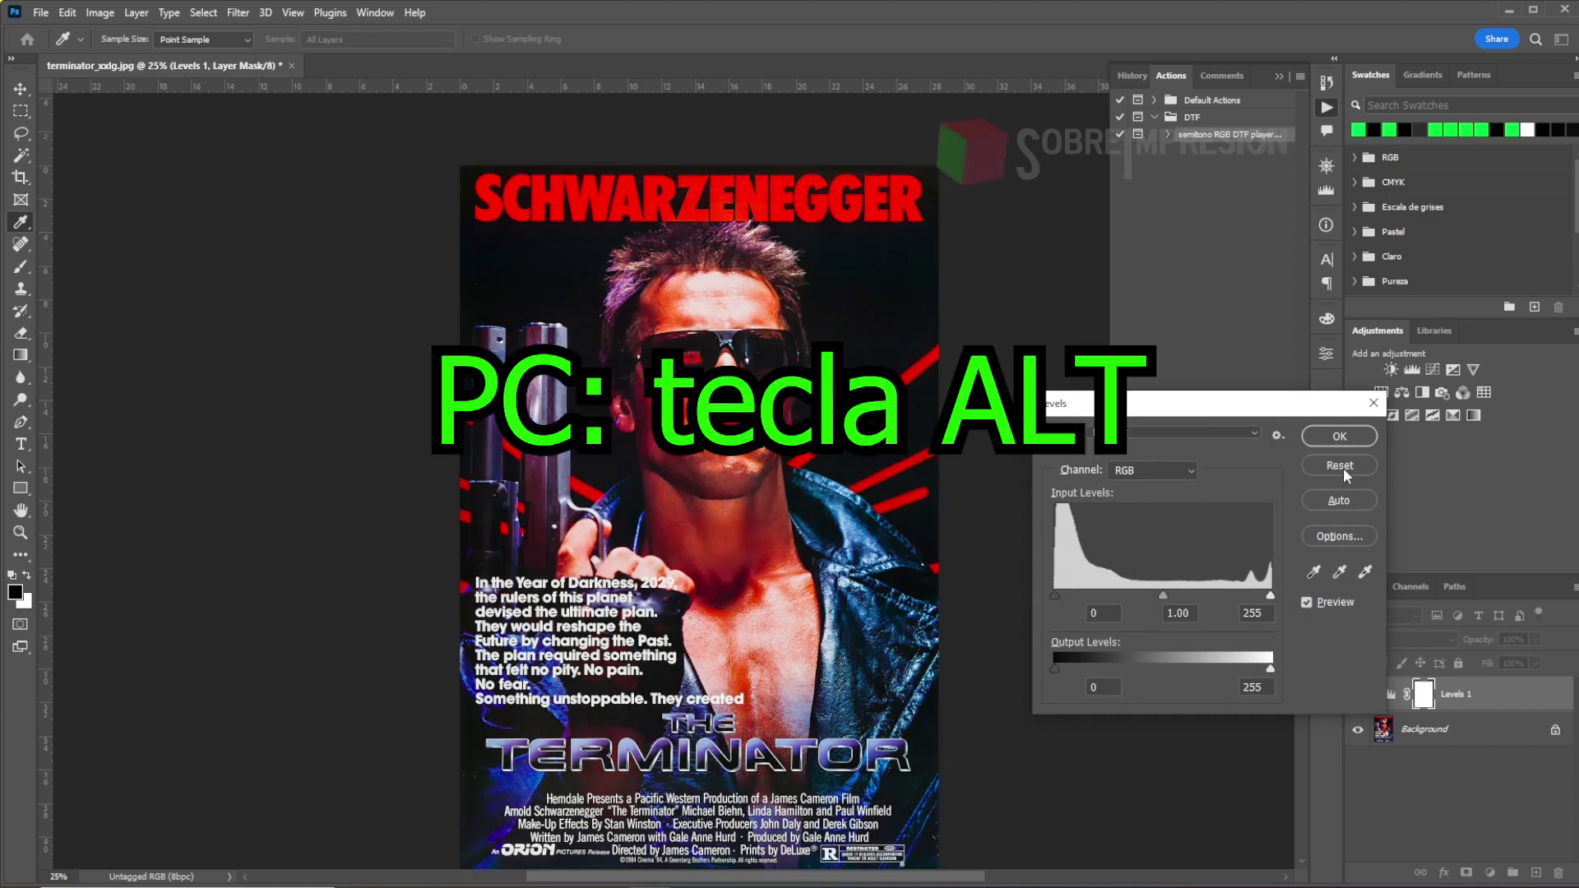
pyautogui.moveTo(1056, 597); pyautogui.dragTo(1073, 598)
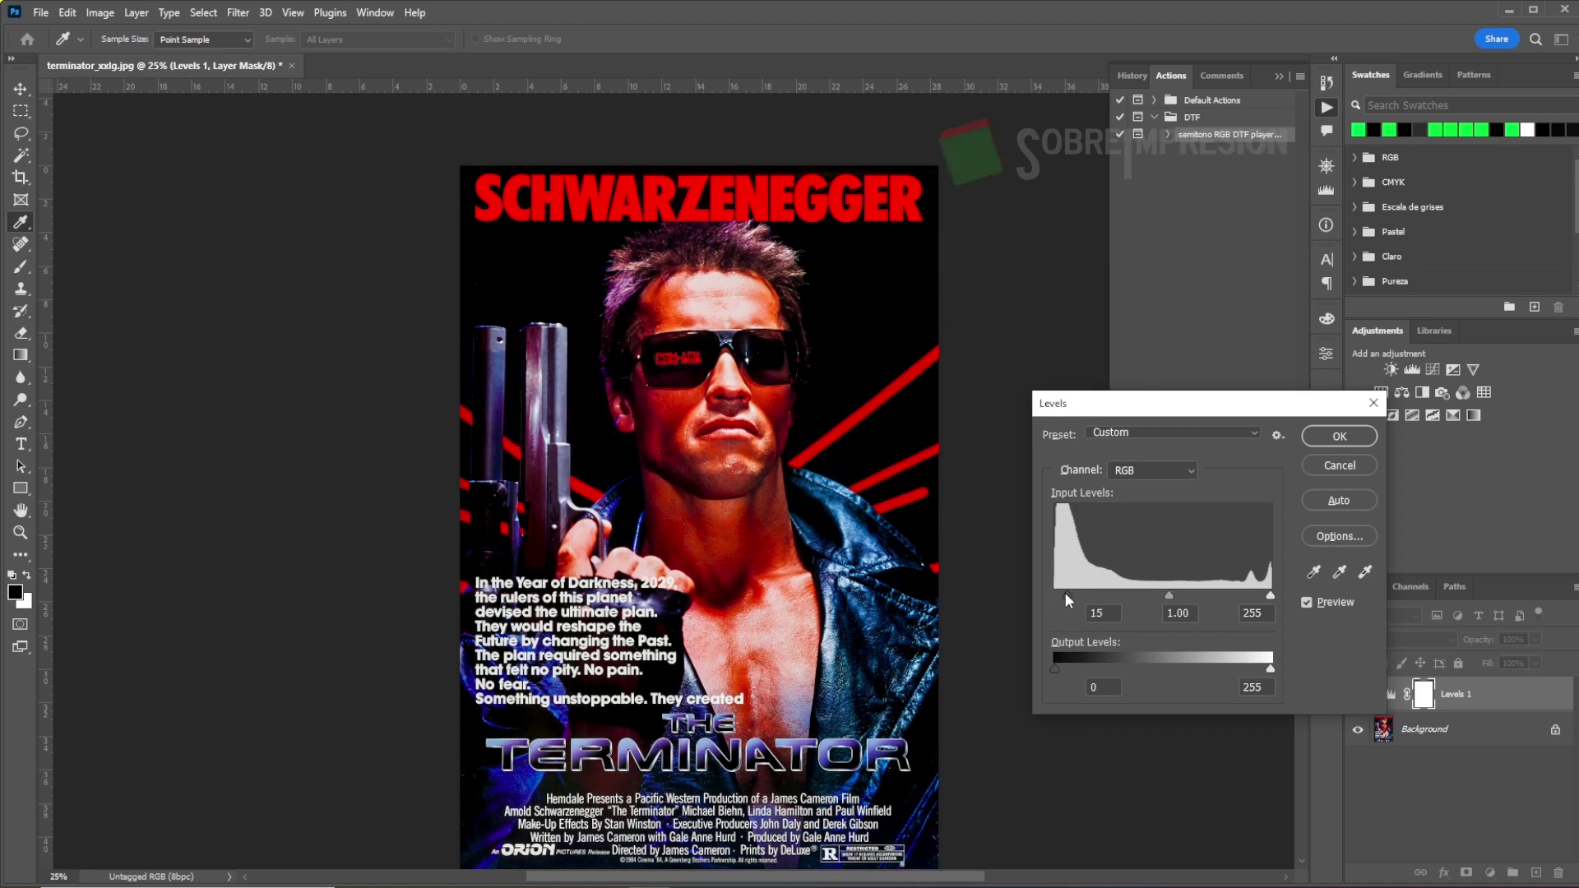
pyautogui.moveTo(1072, 597); pyautogui.dragTo(1075, 595)
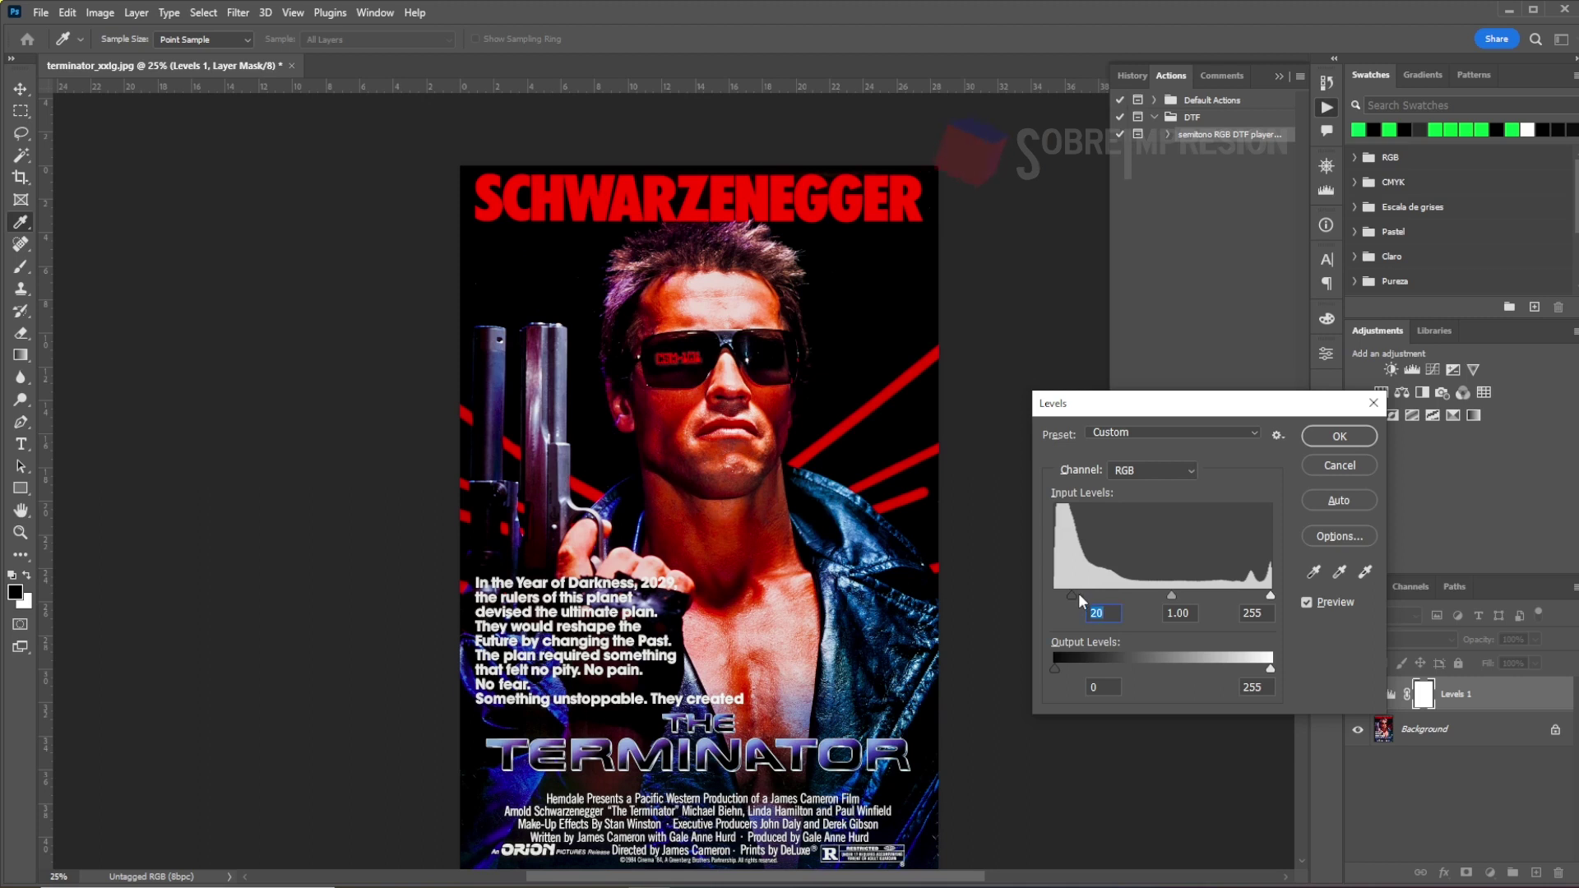
pyautogui.click(1330, 438)
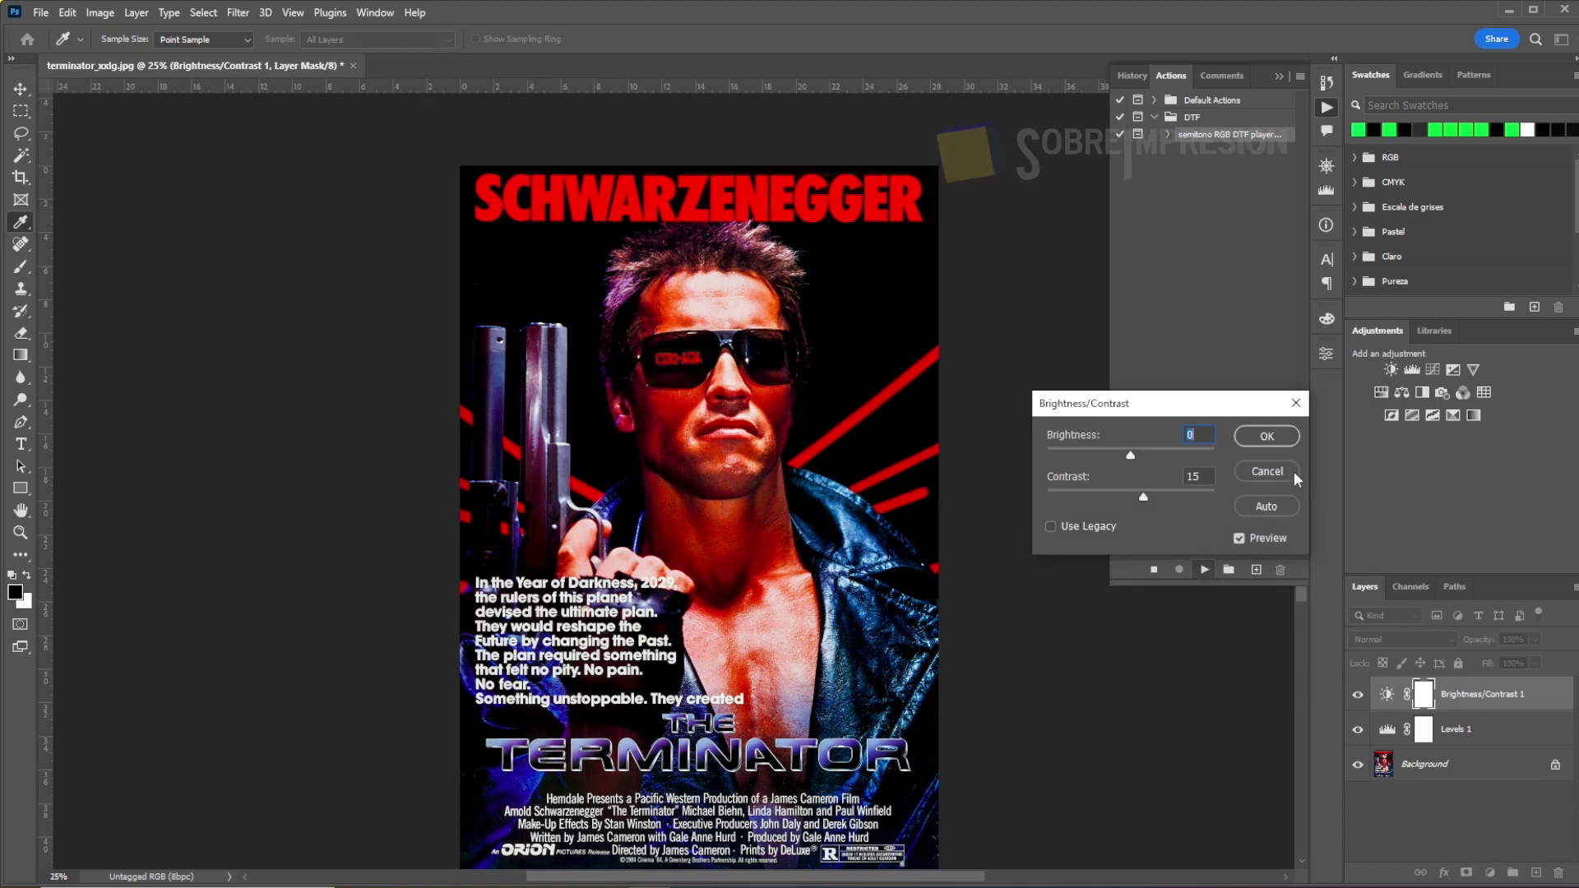
pyautogui.moveTo(1143, 497); pyautogui.dragTo(1135, 496)
pyautogui.click(1276, 434)
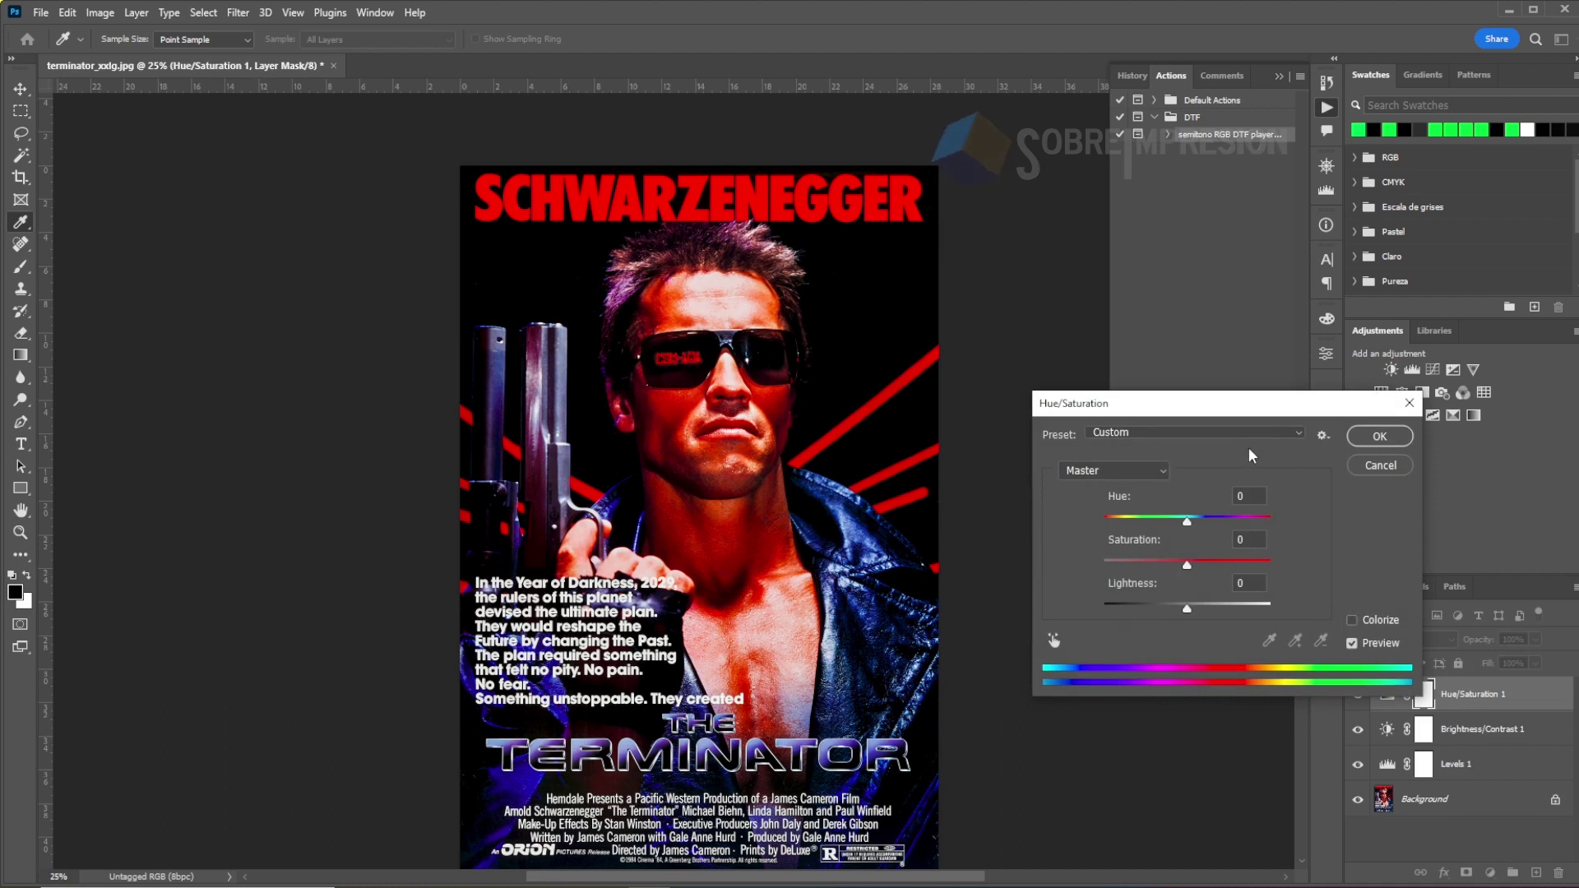
# - Select Reds then Blues in Hue/Saturation and let the action finish
pyautogui.click(1160, 470)
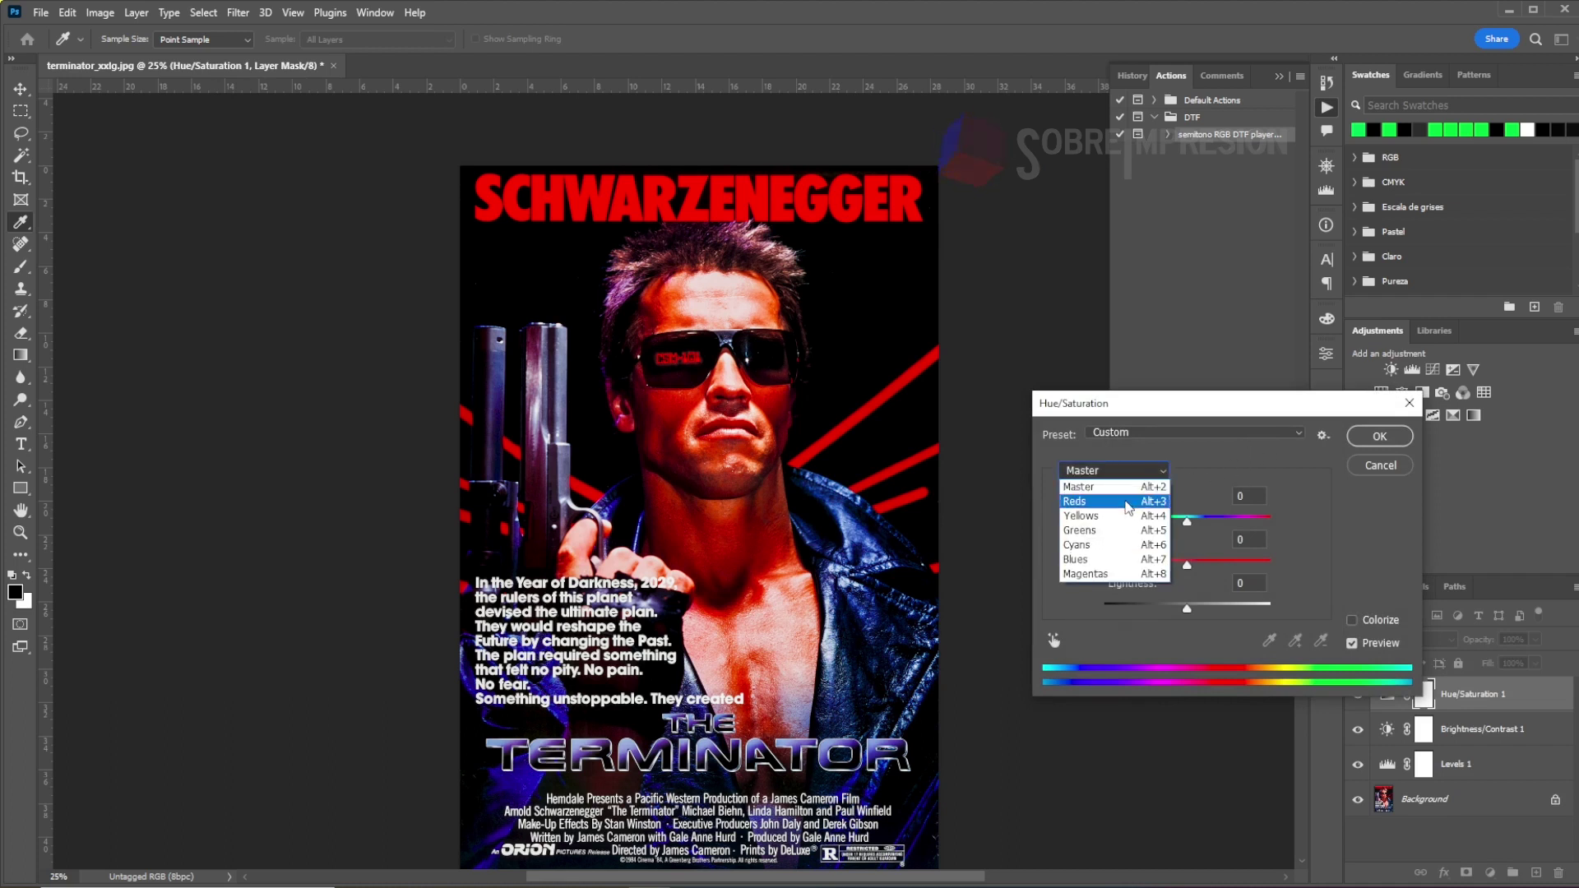
pyautogui.click(1162, 486)
pyautogui.click(1156, 470)
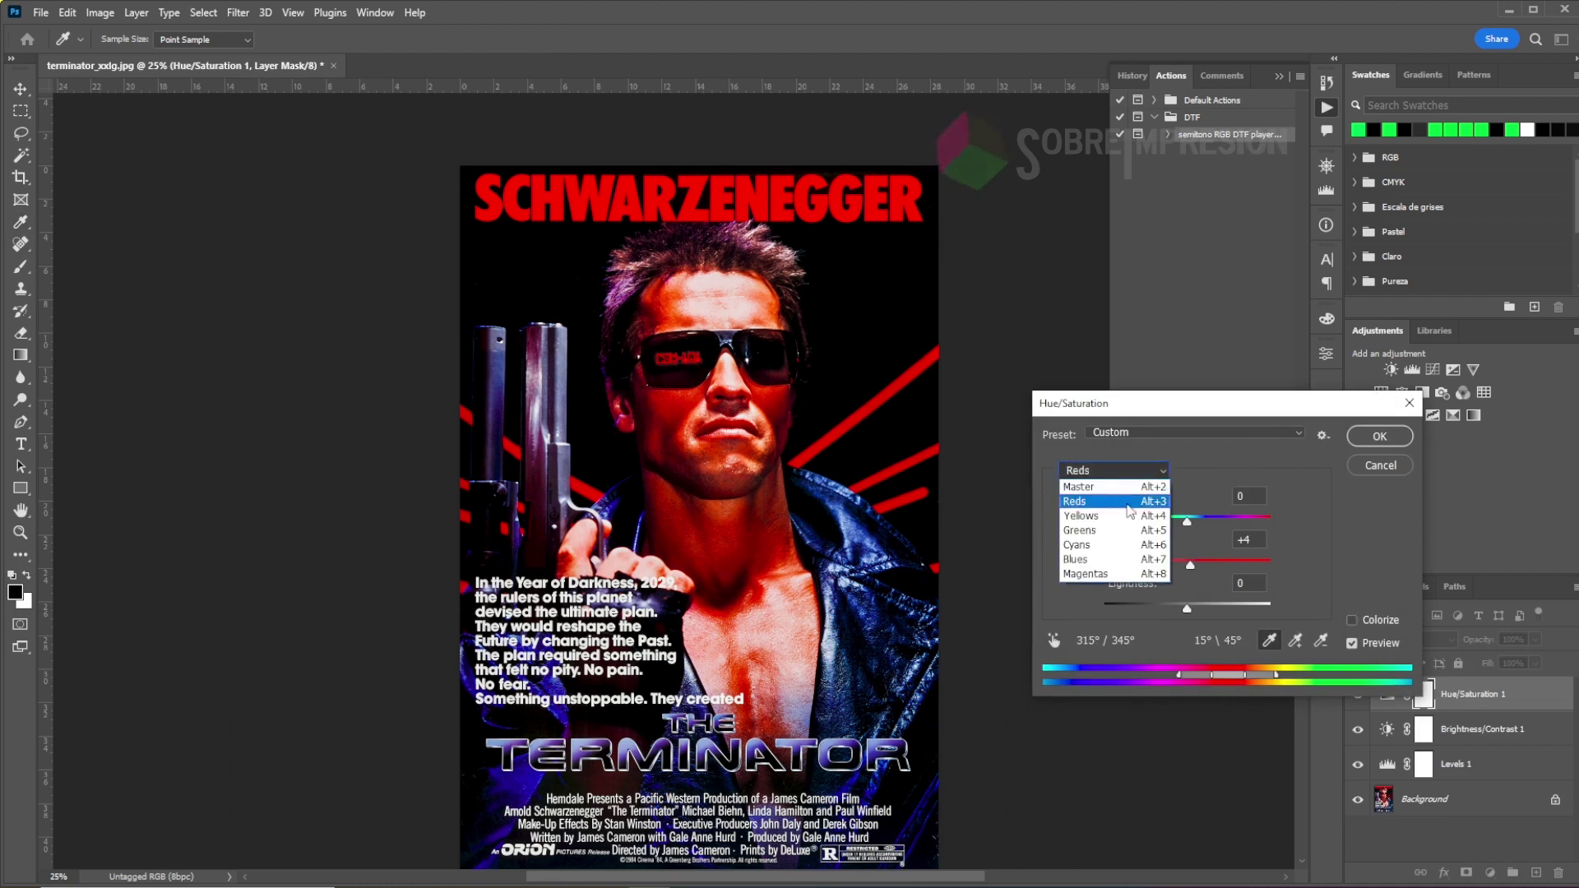
pyautogui.click(1103, 564)
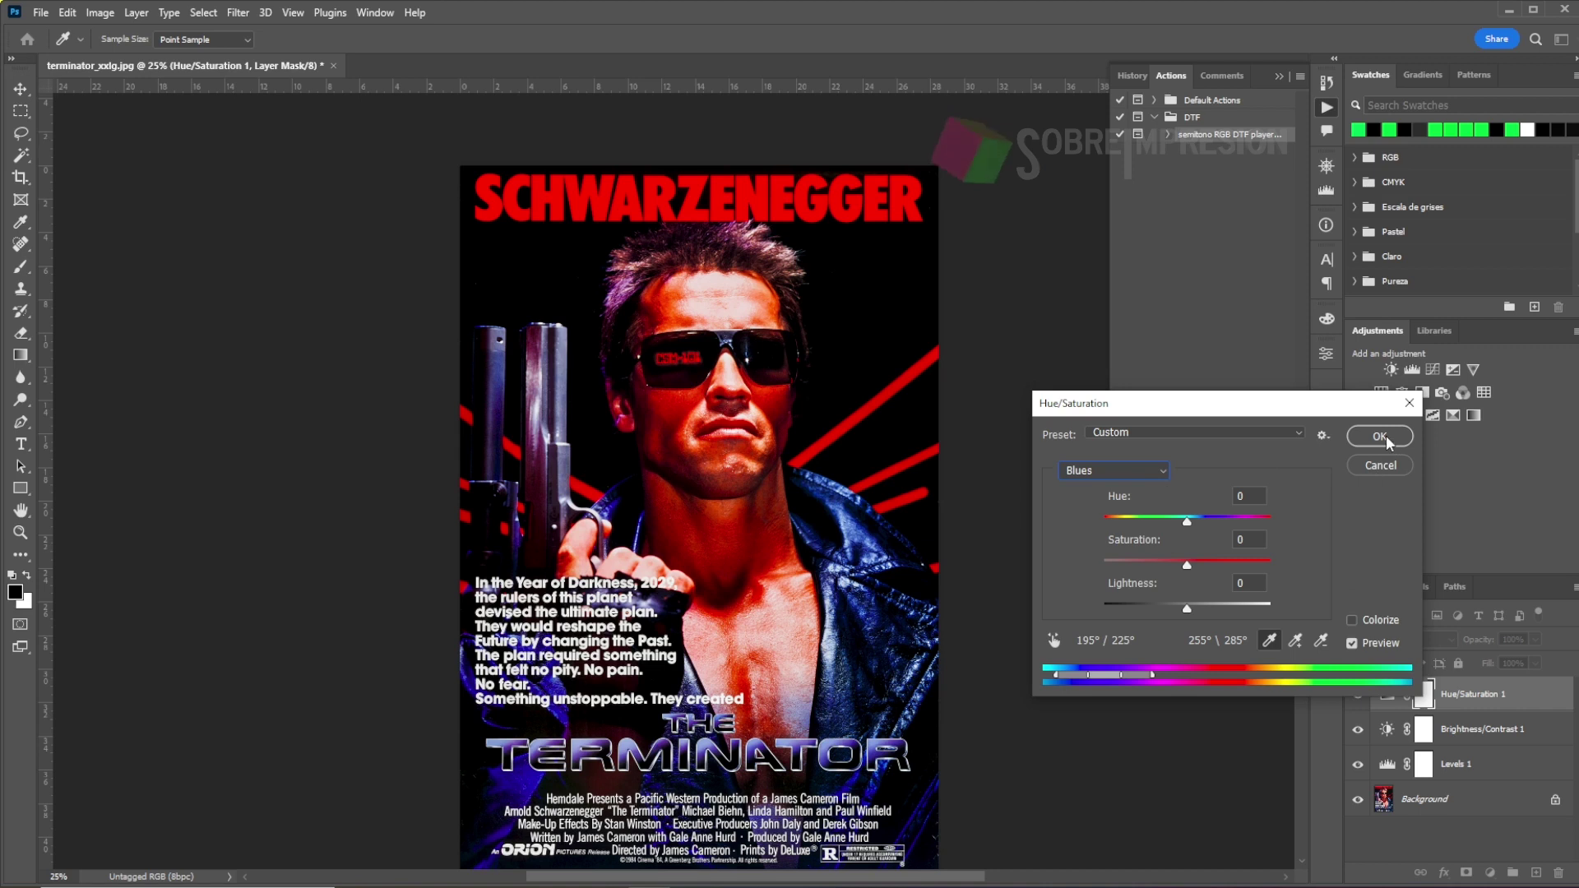
pyautogui.click(1380, 437)
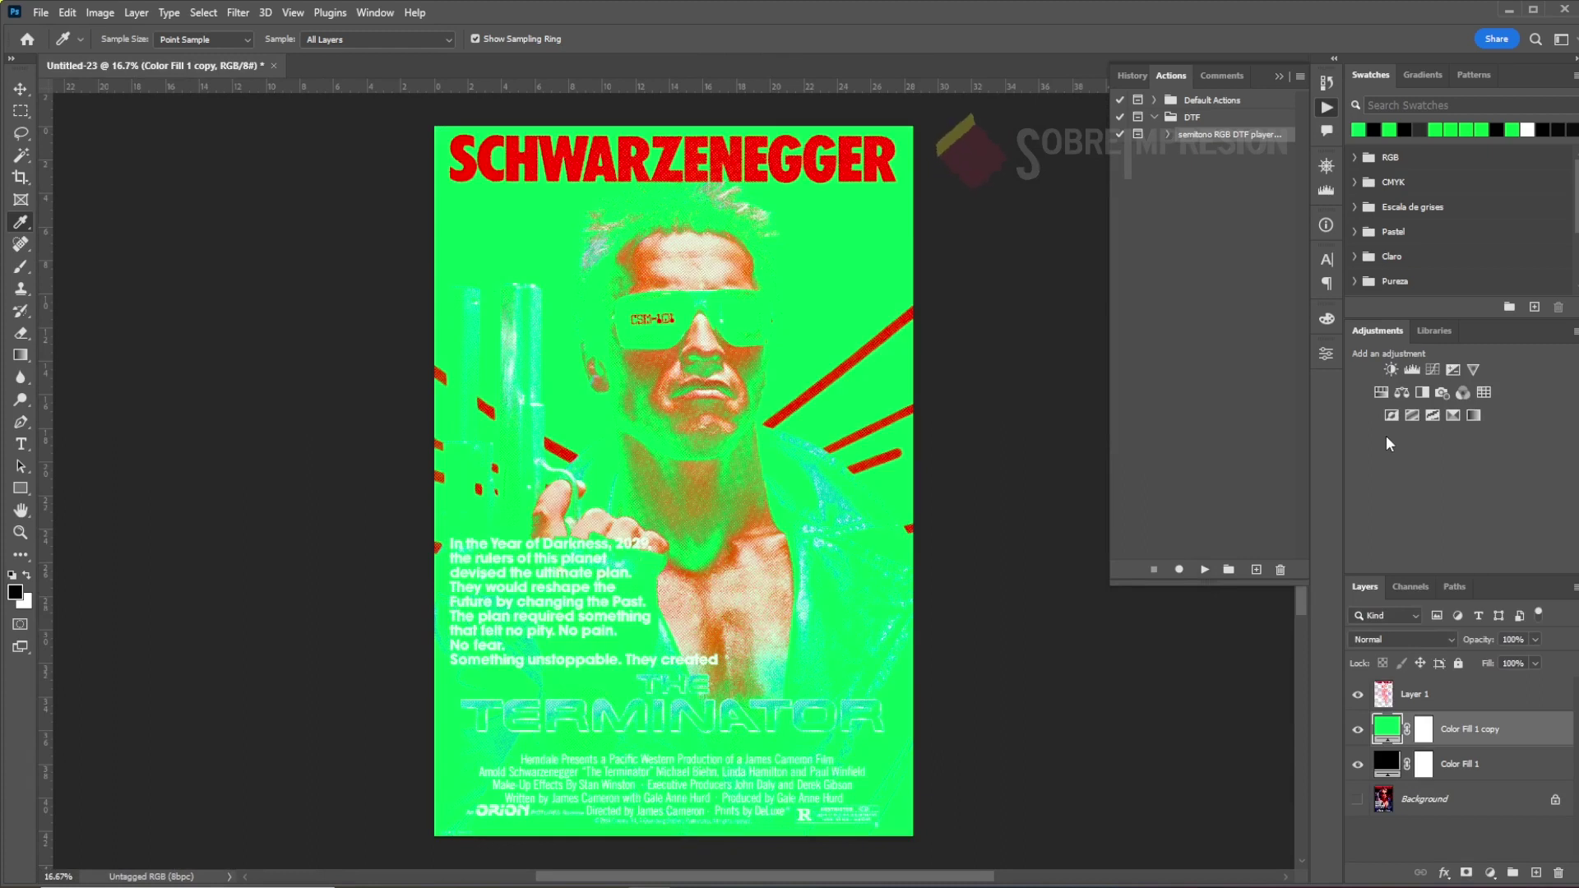
# - Toggle Color Fill 1 copy and Color Fill 1 off and back on, then close Untitled-23
pyautogui.click(1357, 730)
pyautogui.click(1359, 765)
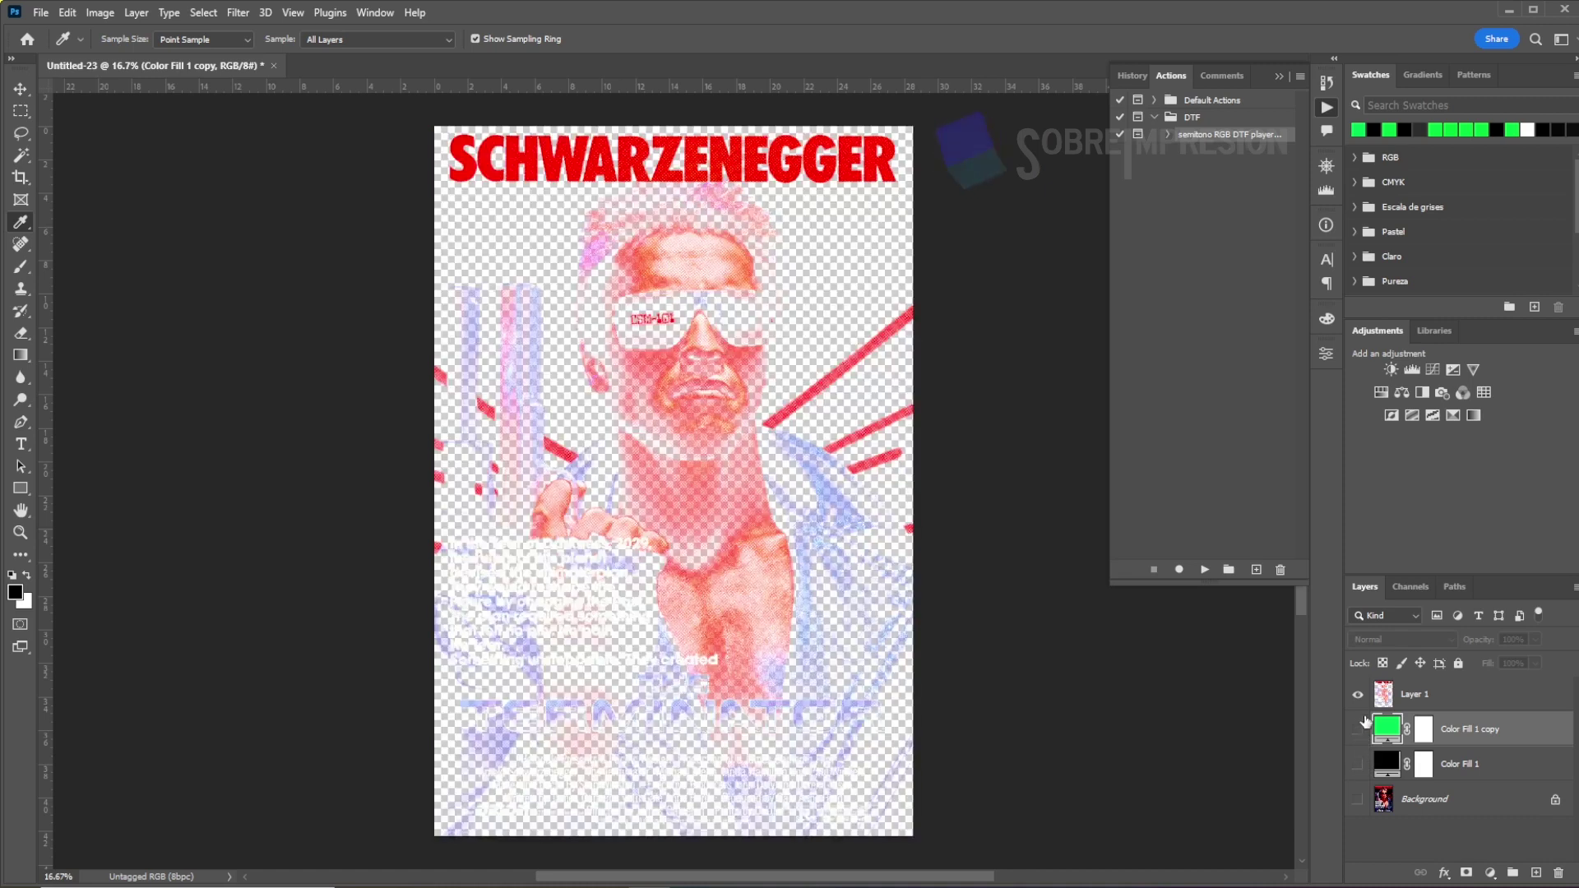
pyautogui.moveTo(1358, 729); pyautogui.dragTo(1357, 764)
pyautogui.click(1326, 107)
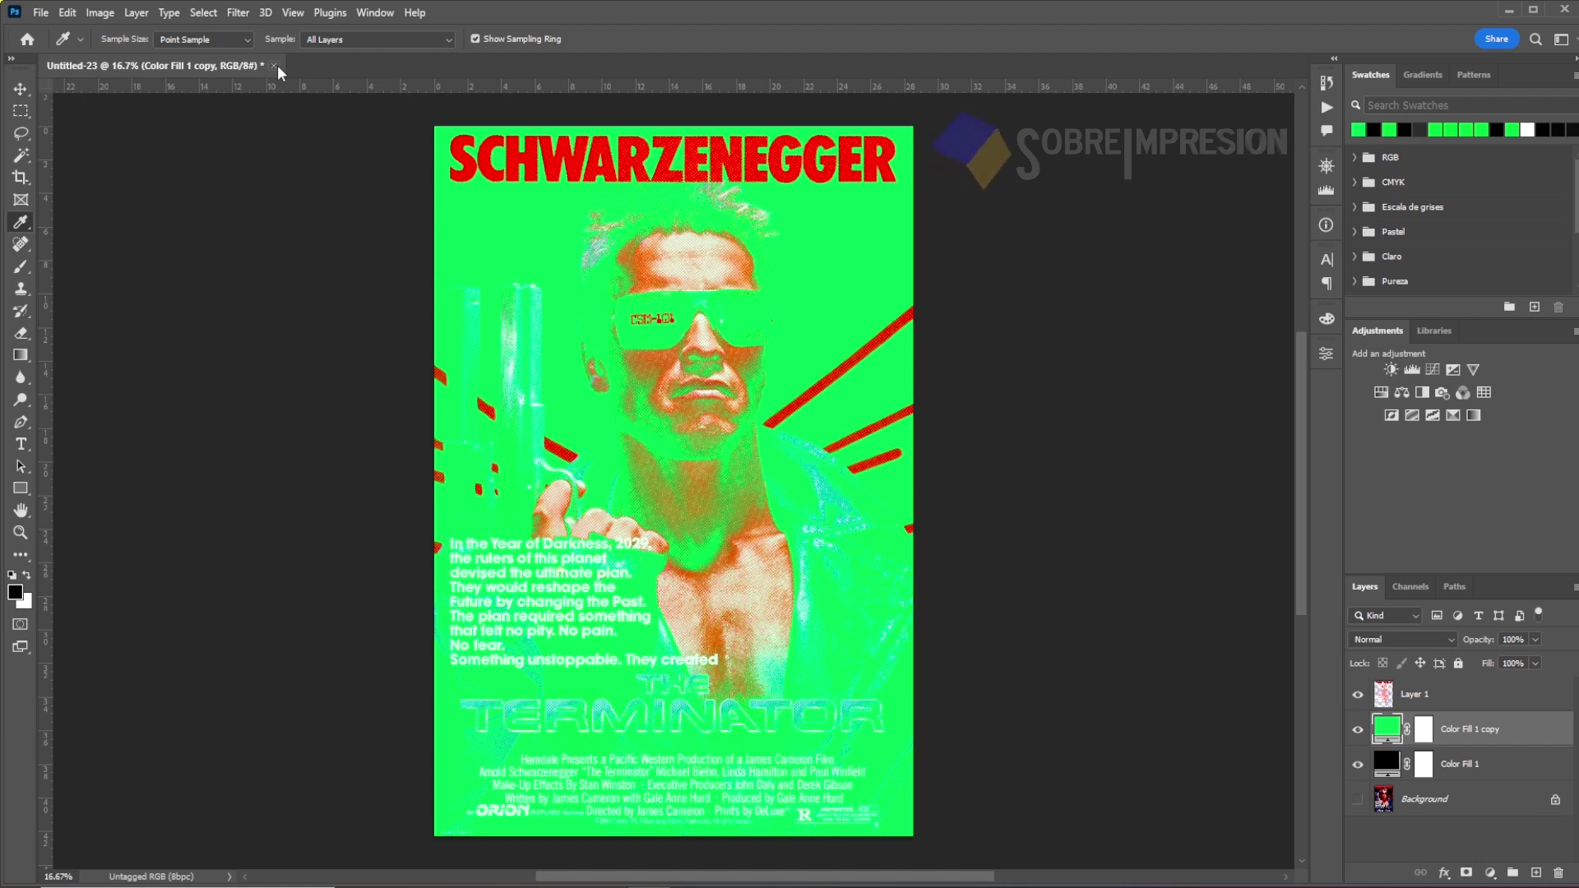
pyautogui.click(274, 65)
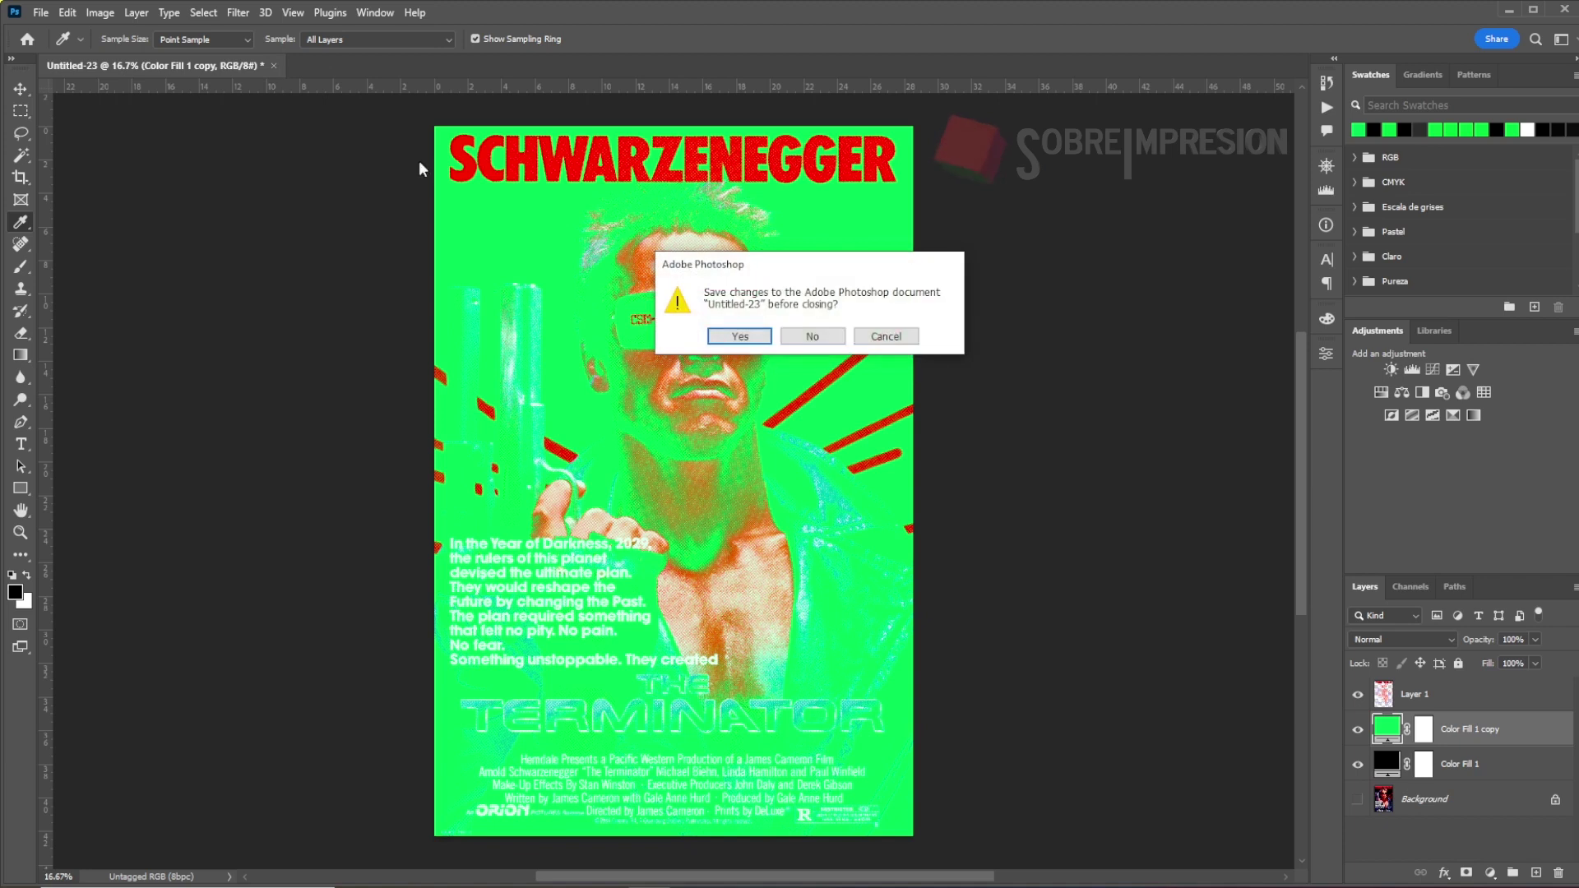
# - Discard Untitled-23 and open the recent Doctor Strange poster
pyautogui.click(811, 337)
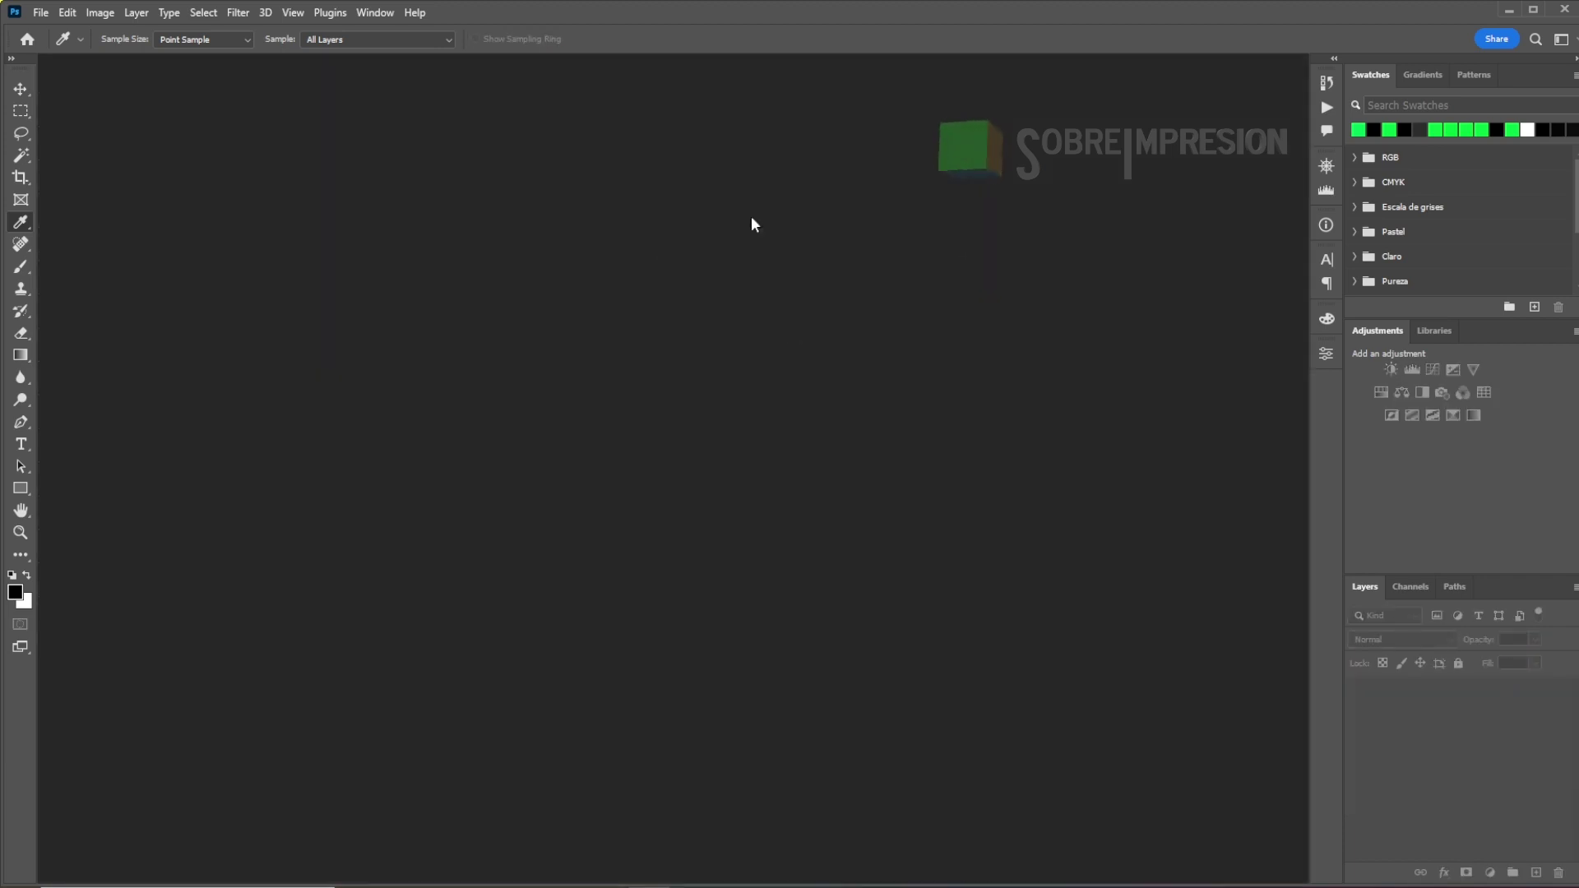
pyautogui.click(48, 13)
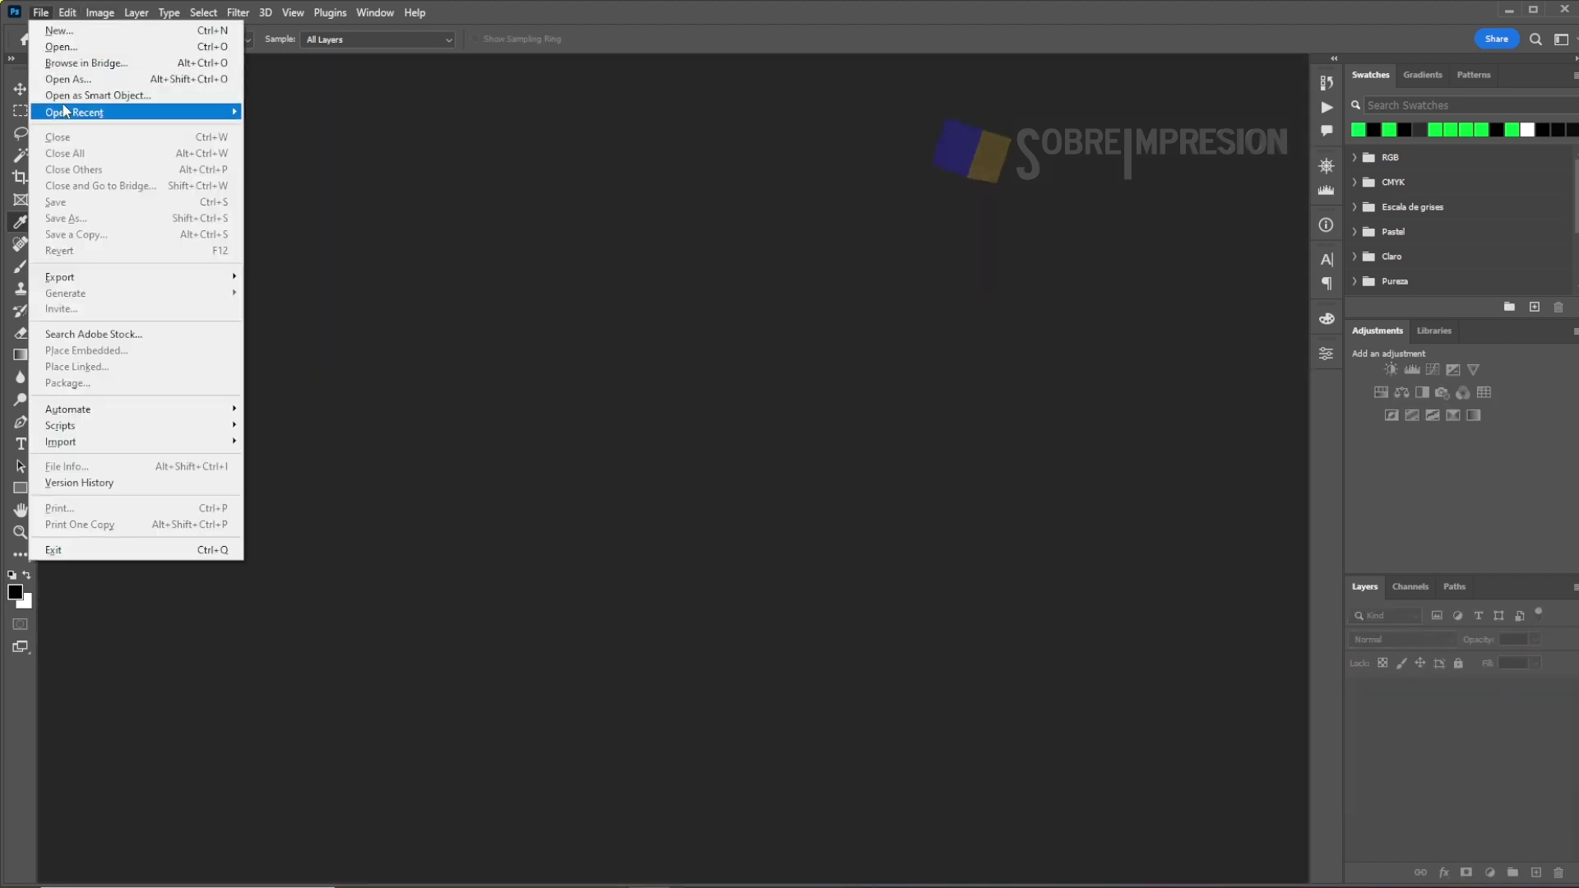
pyautogui.click(323, 120)
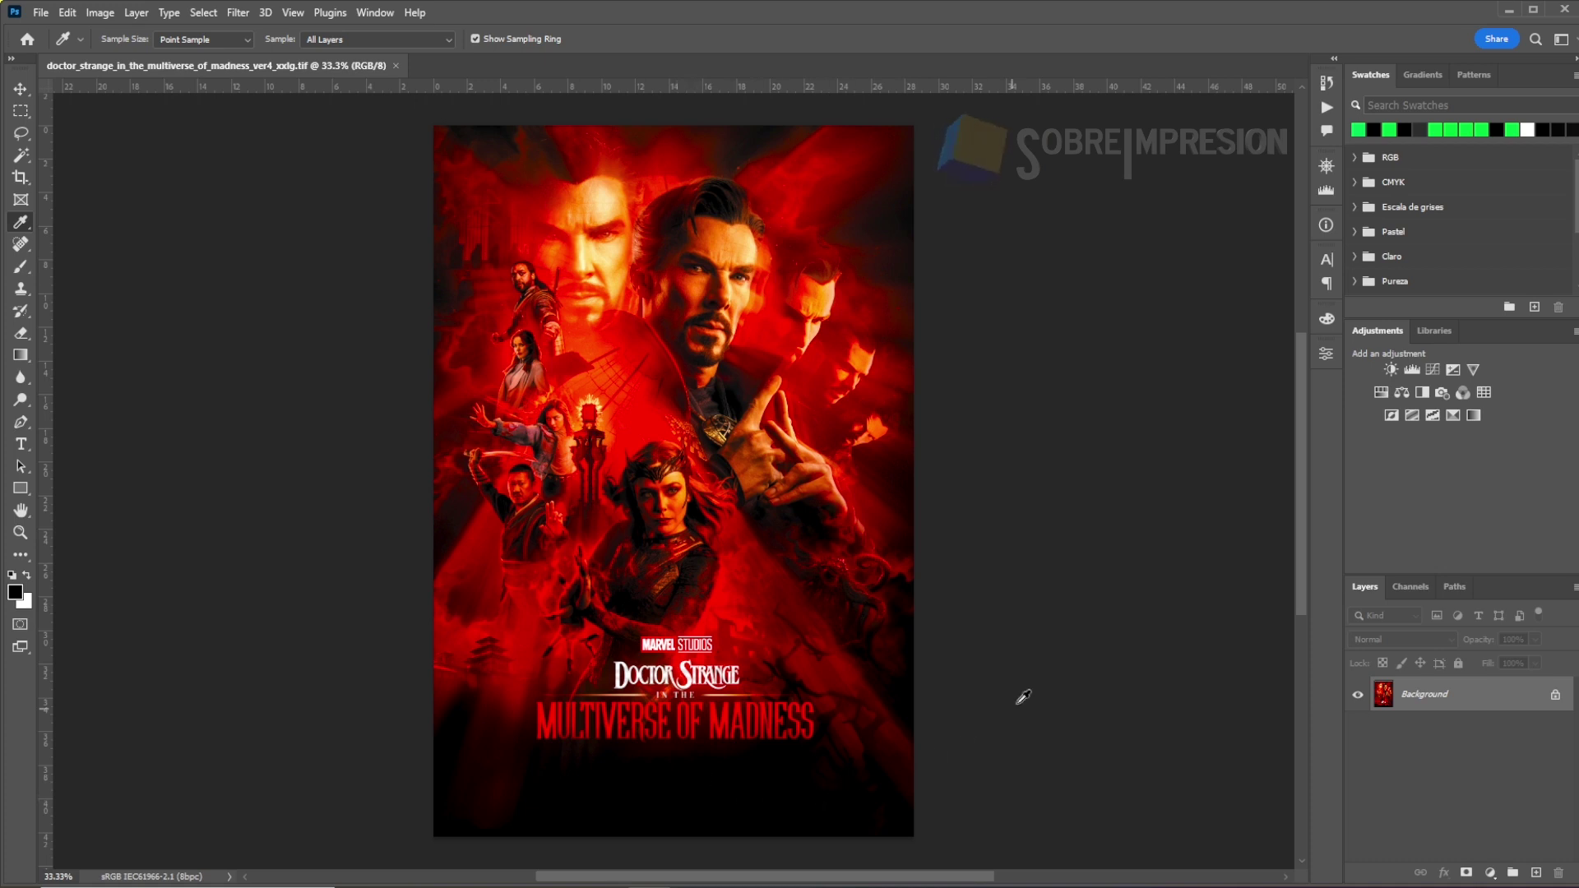
# - Switch the Actions panel to Button Mode
pyautogui.click(1326, 108)
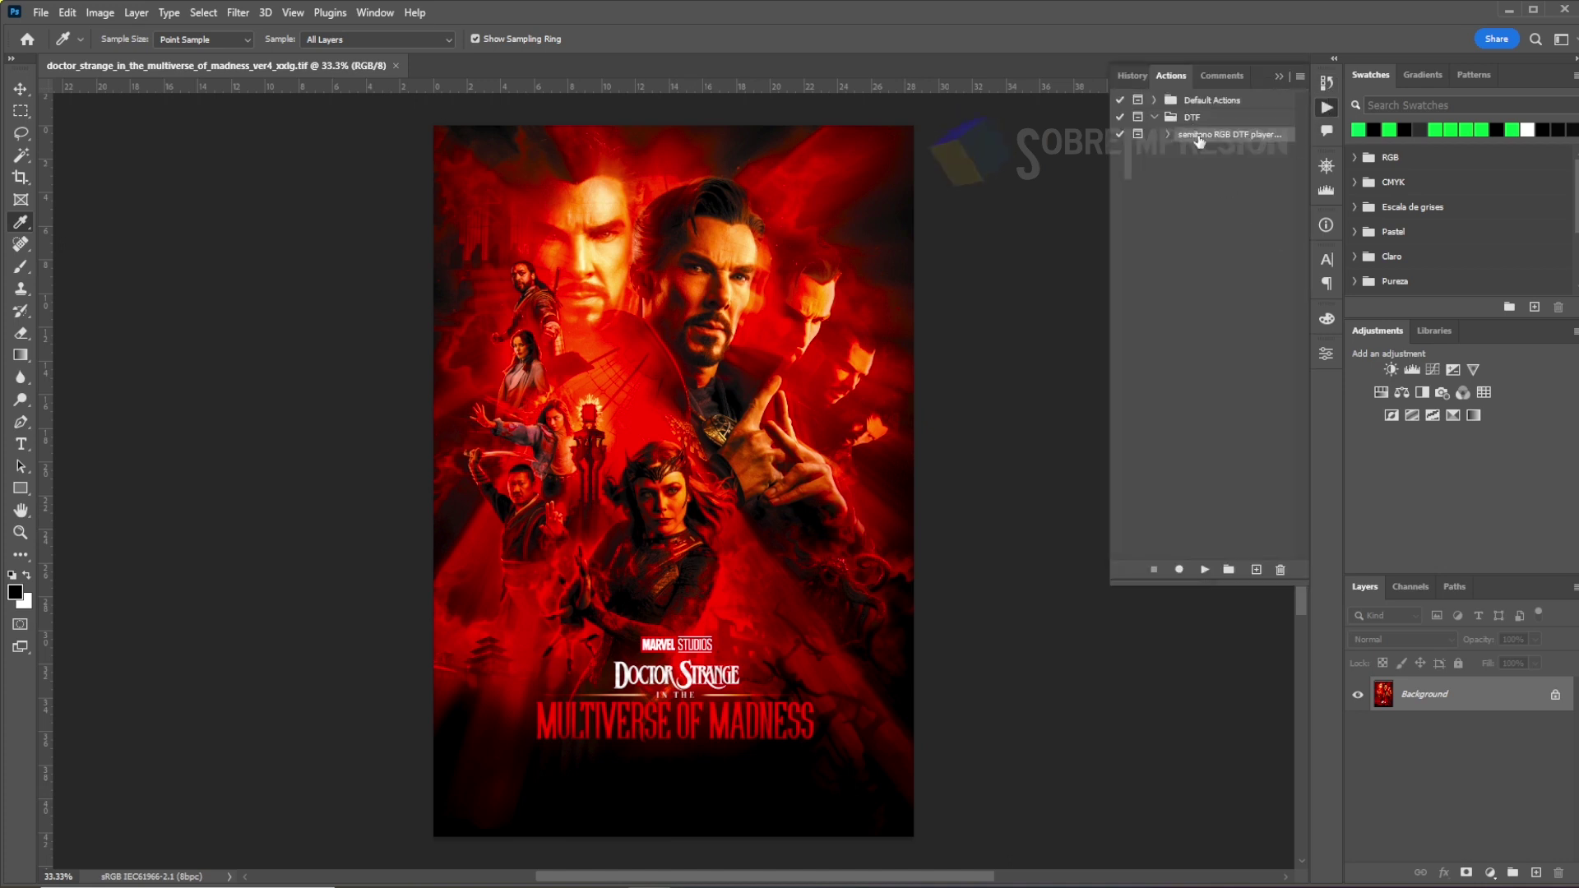
pyautogui.click(1300, 76)
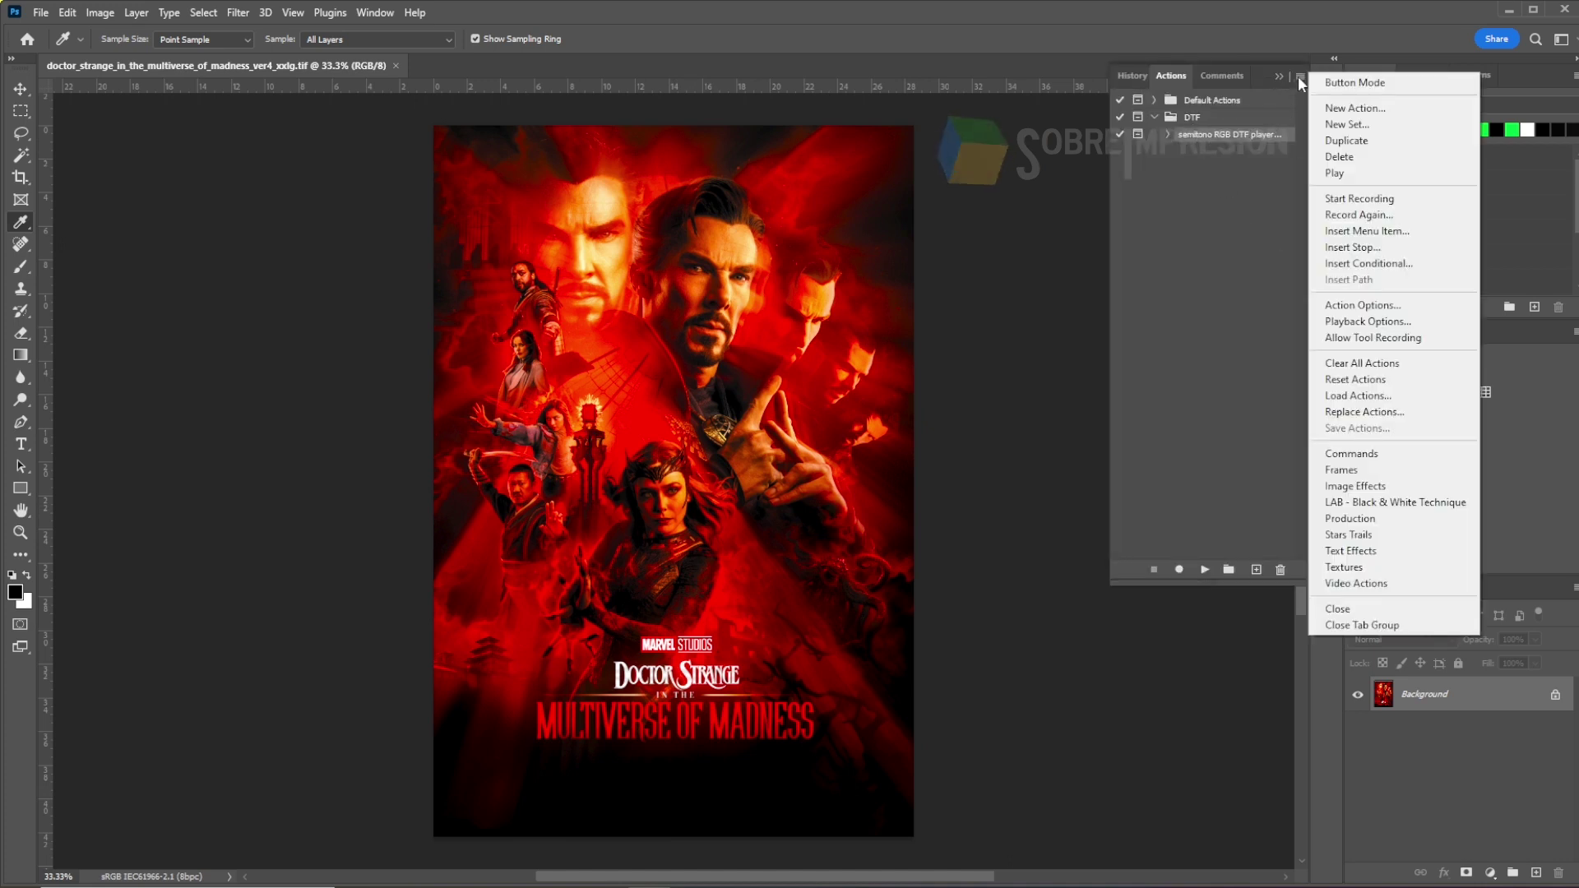
pyautogui.click(1348, 82)
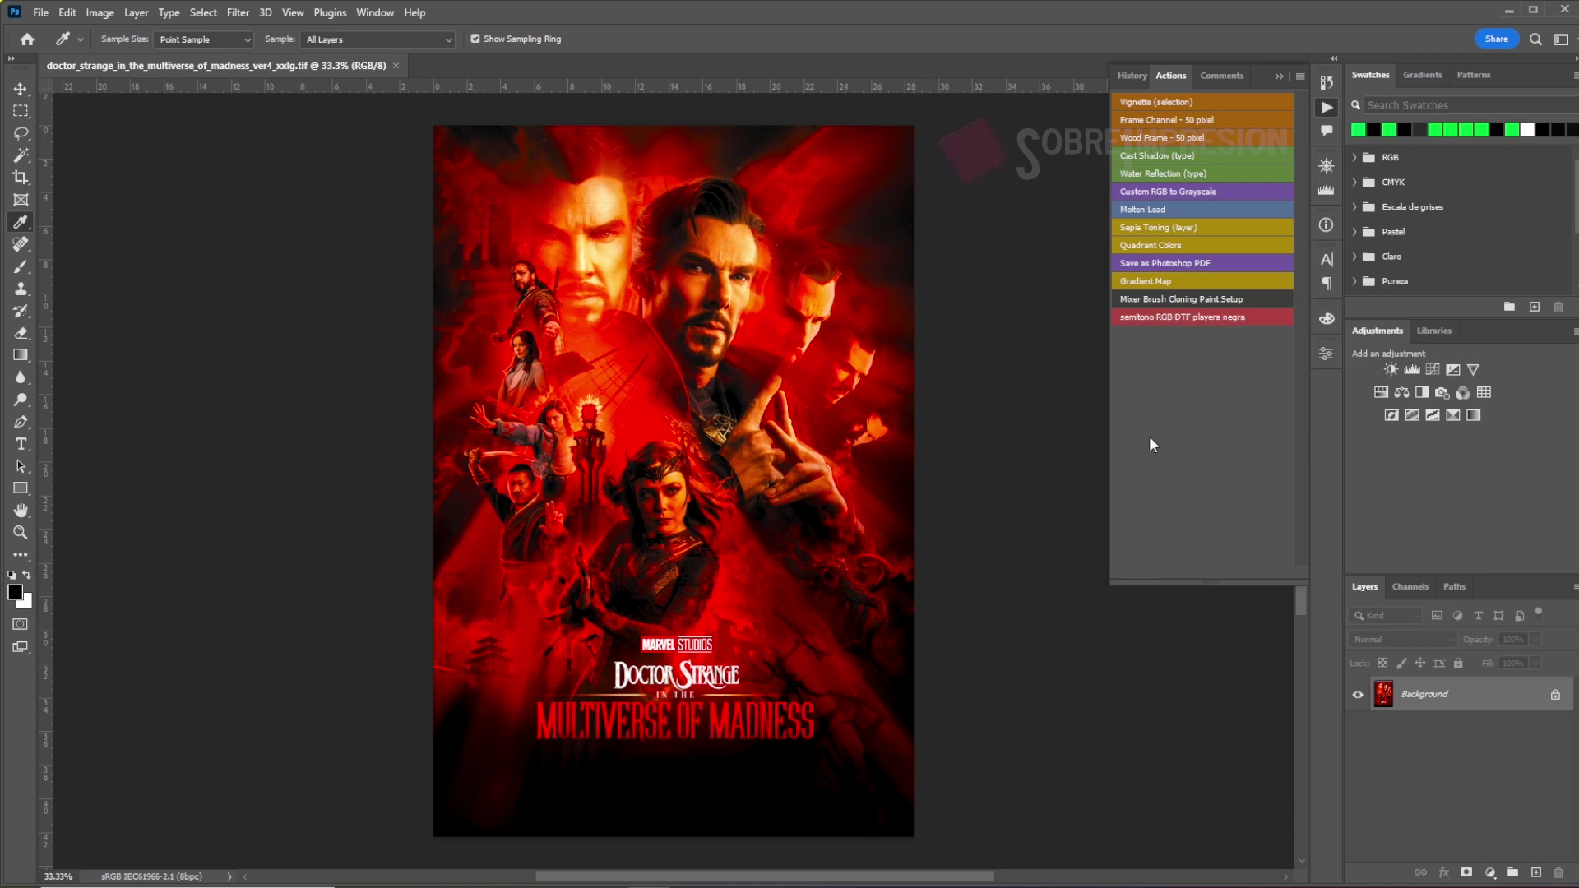
# - Play 'semitono RGB DTF playera negra' and set Image Size to 28.5 cm wide at 200 ppi
pyautogui.click(1184, 317)
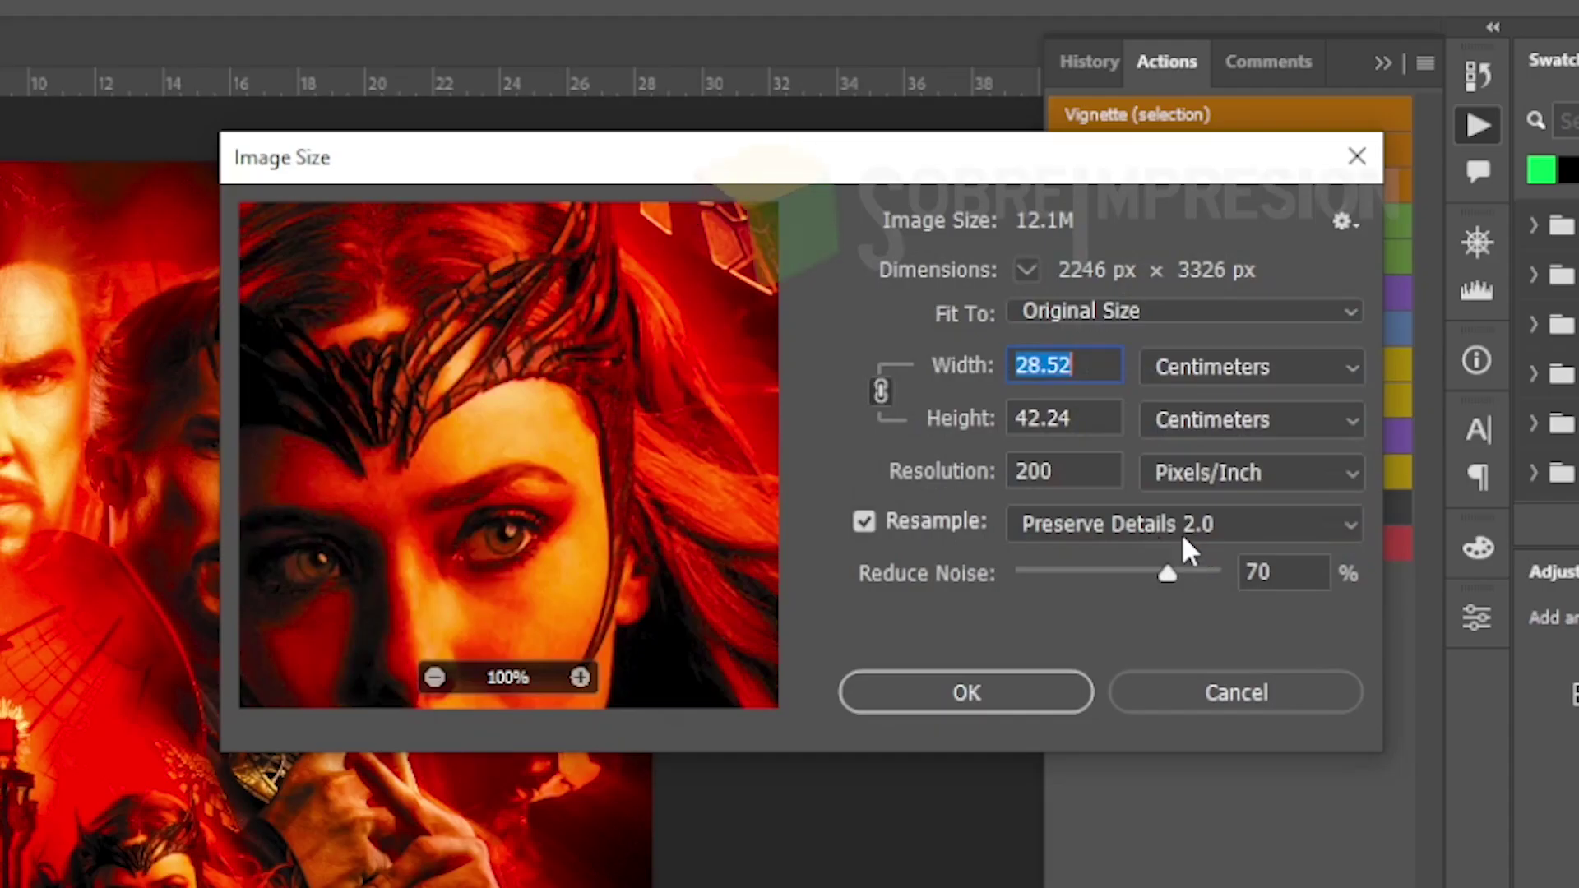
pyautogui.click(862, 523)
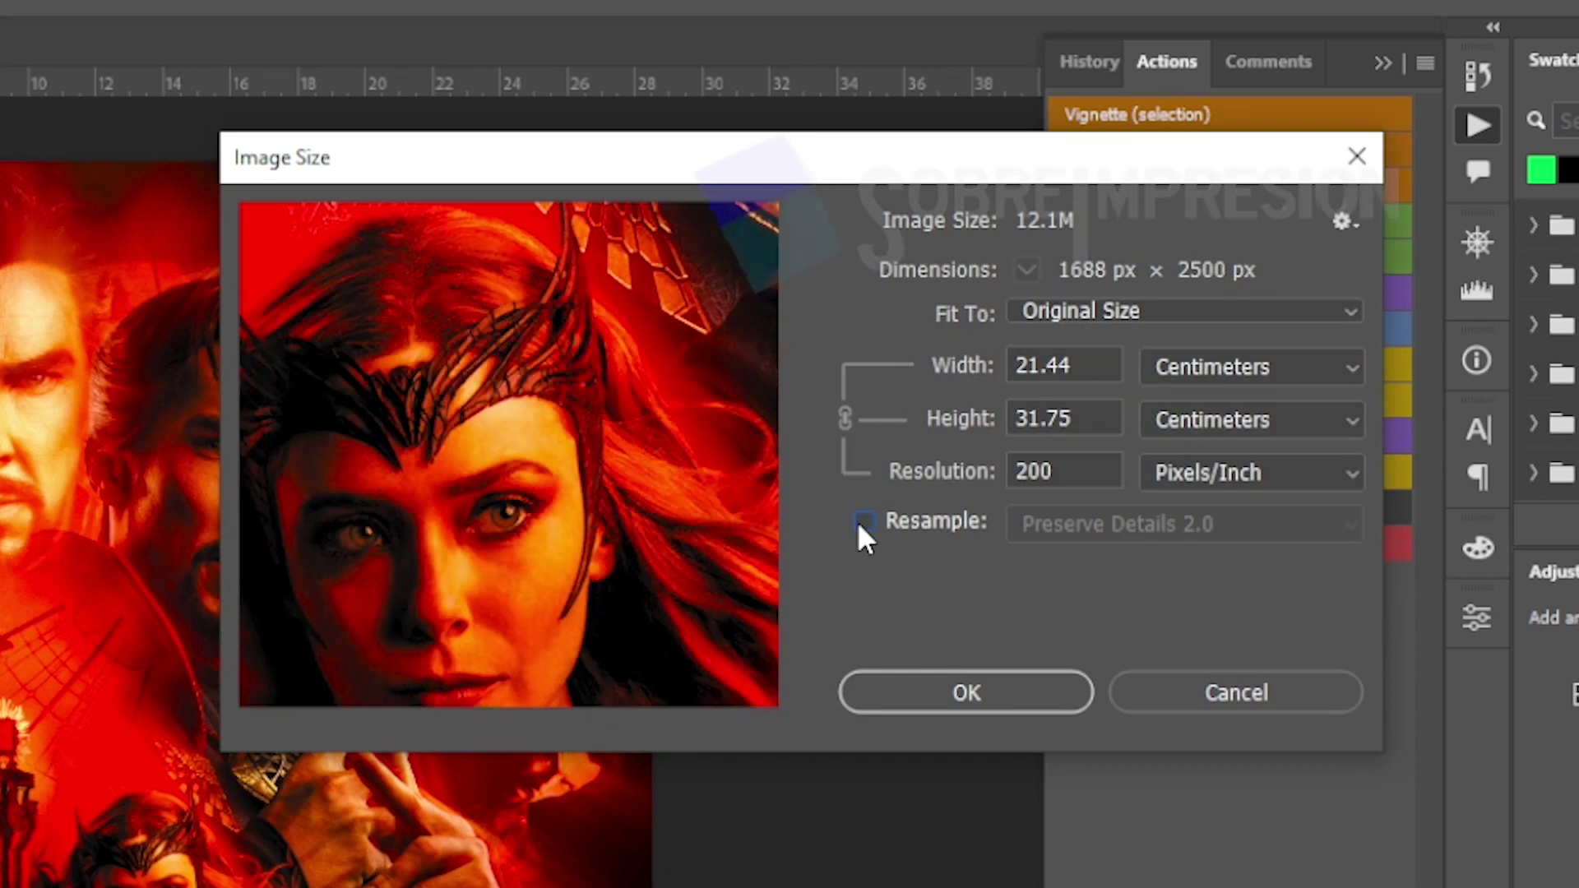
pyautogui.click(1088, 372)
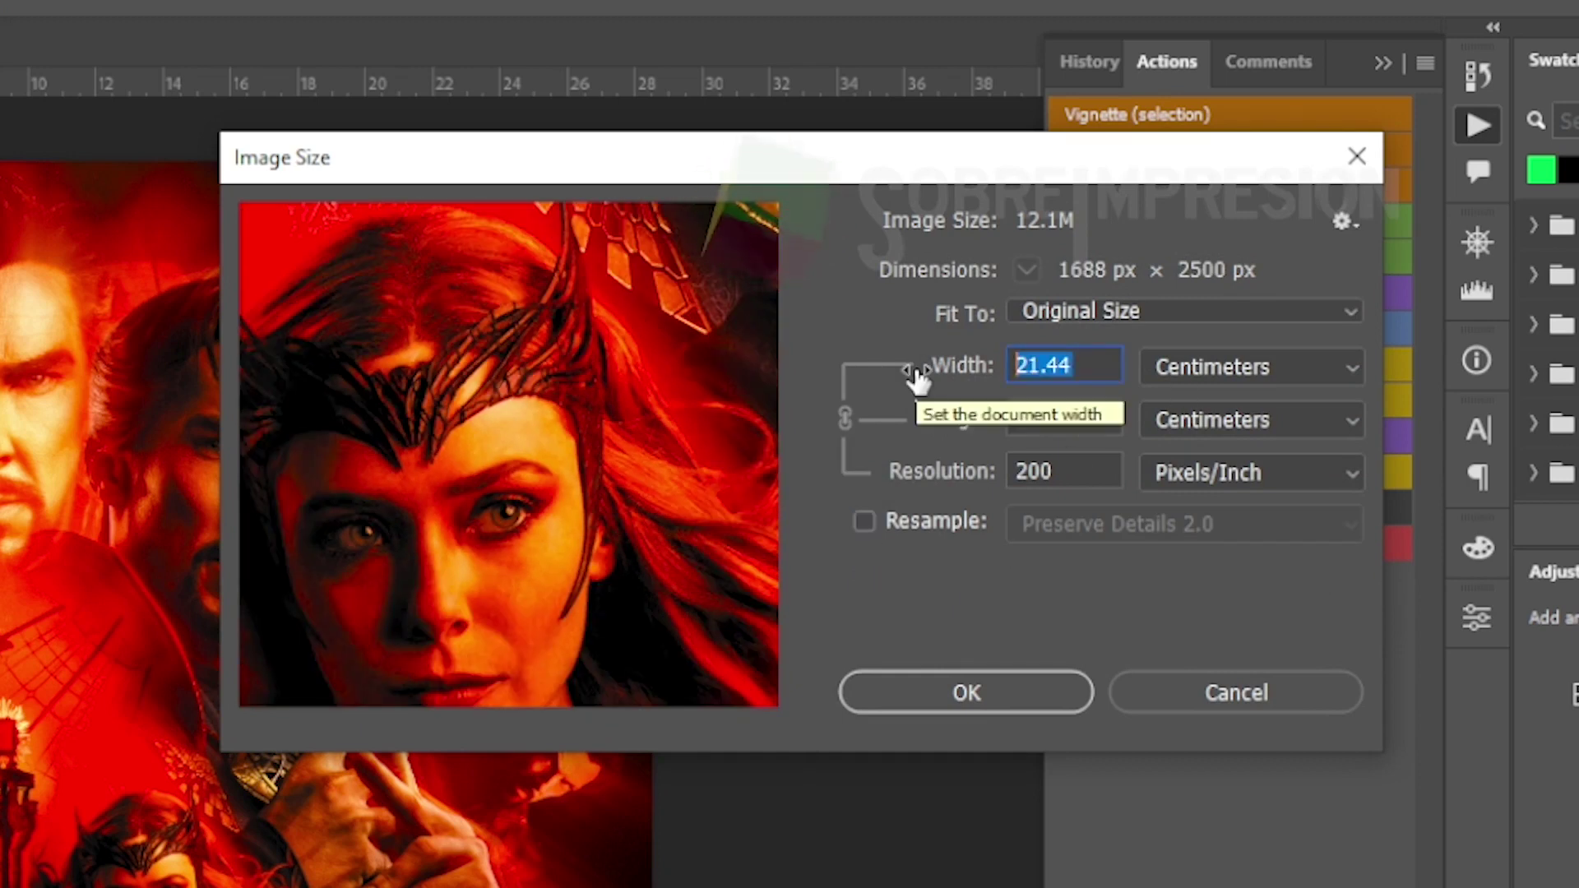
pyautogui.write('28/')
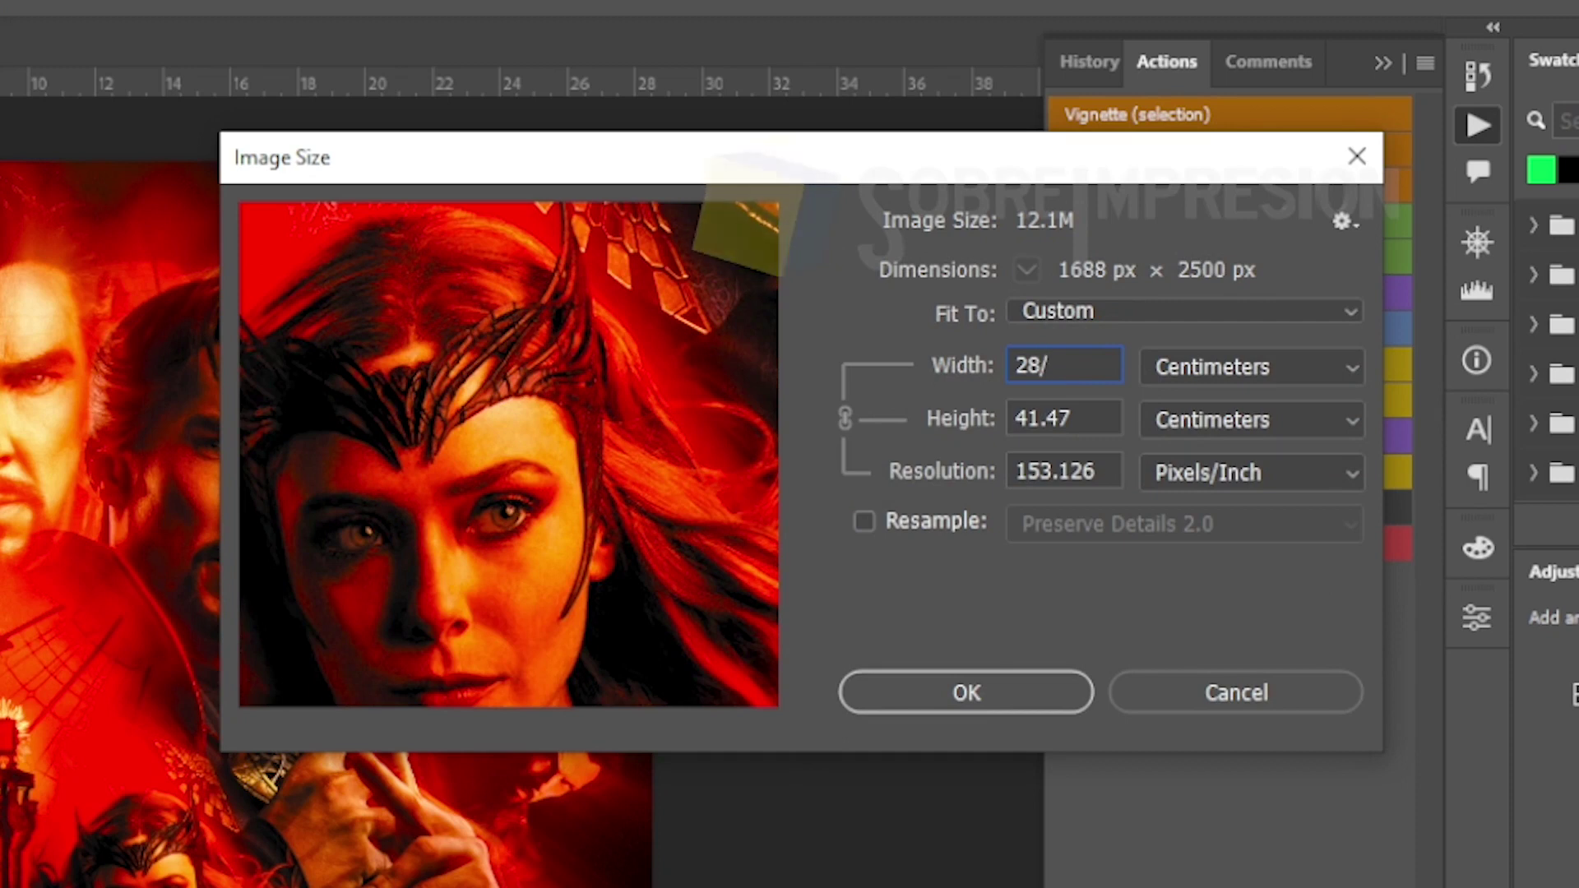
pyautogui.press('BackSpace')
pyautogui.write('.')
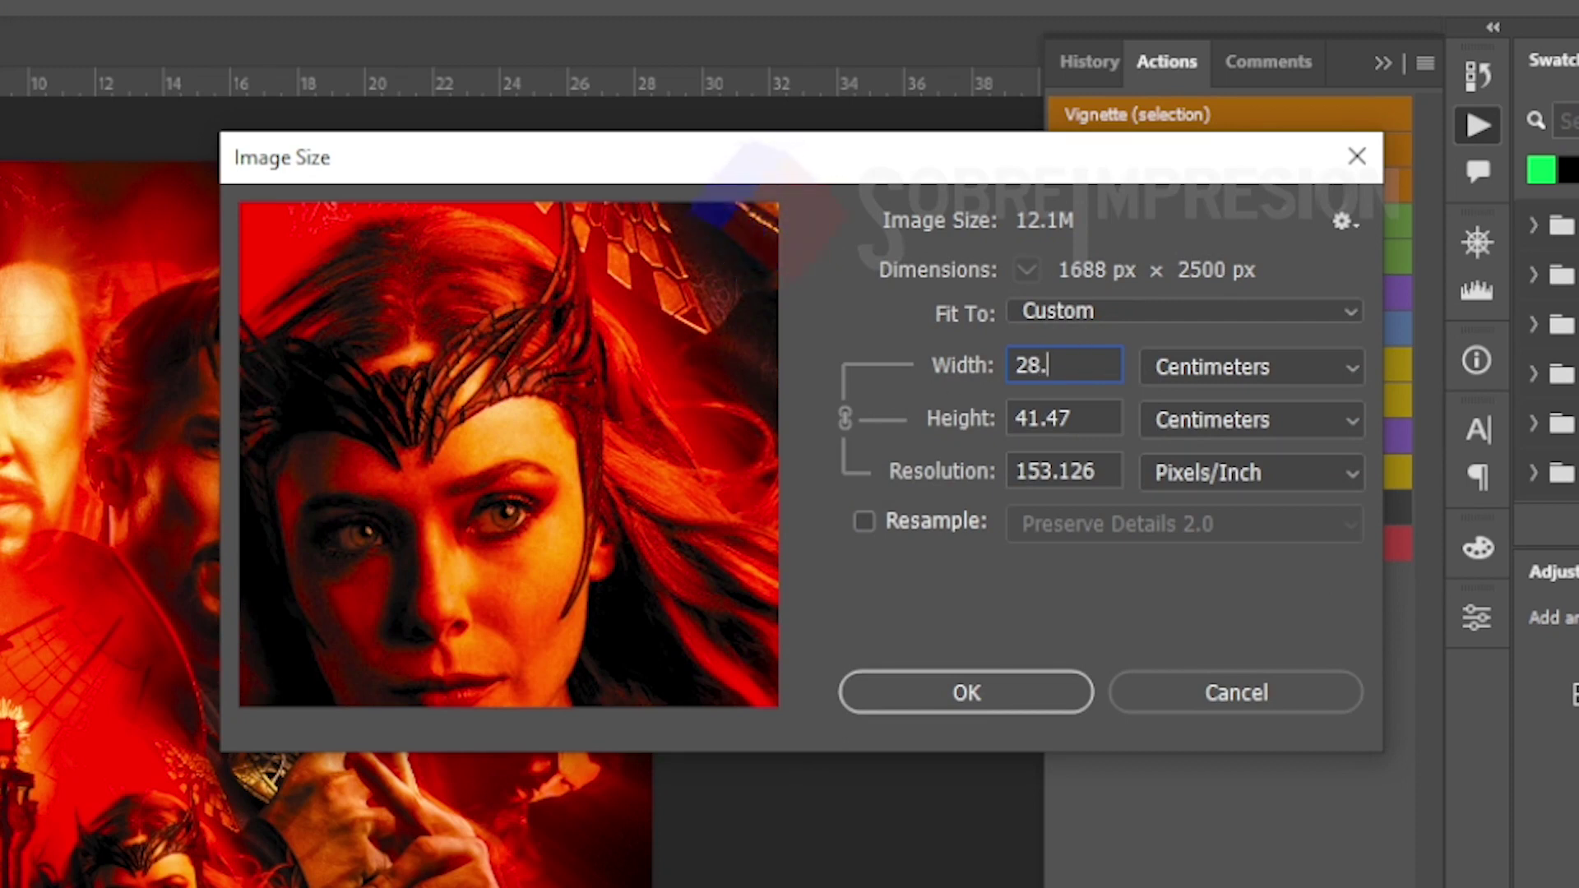
pyautogui.write('5')
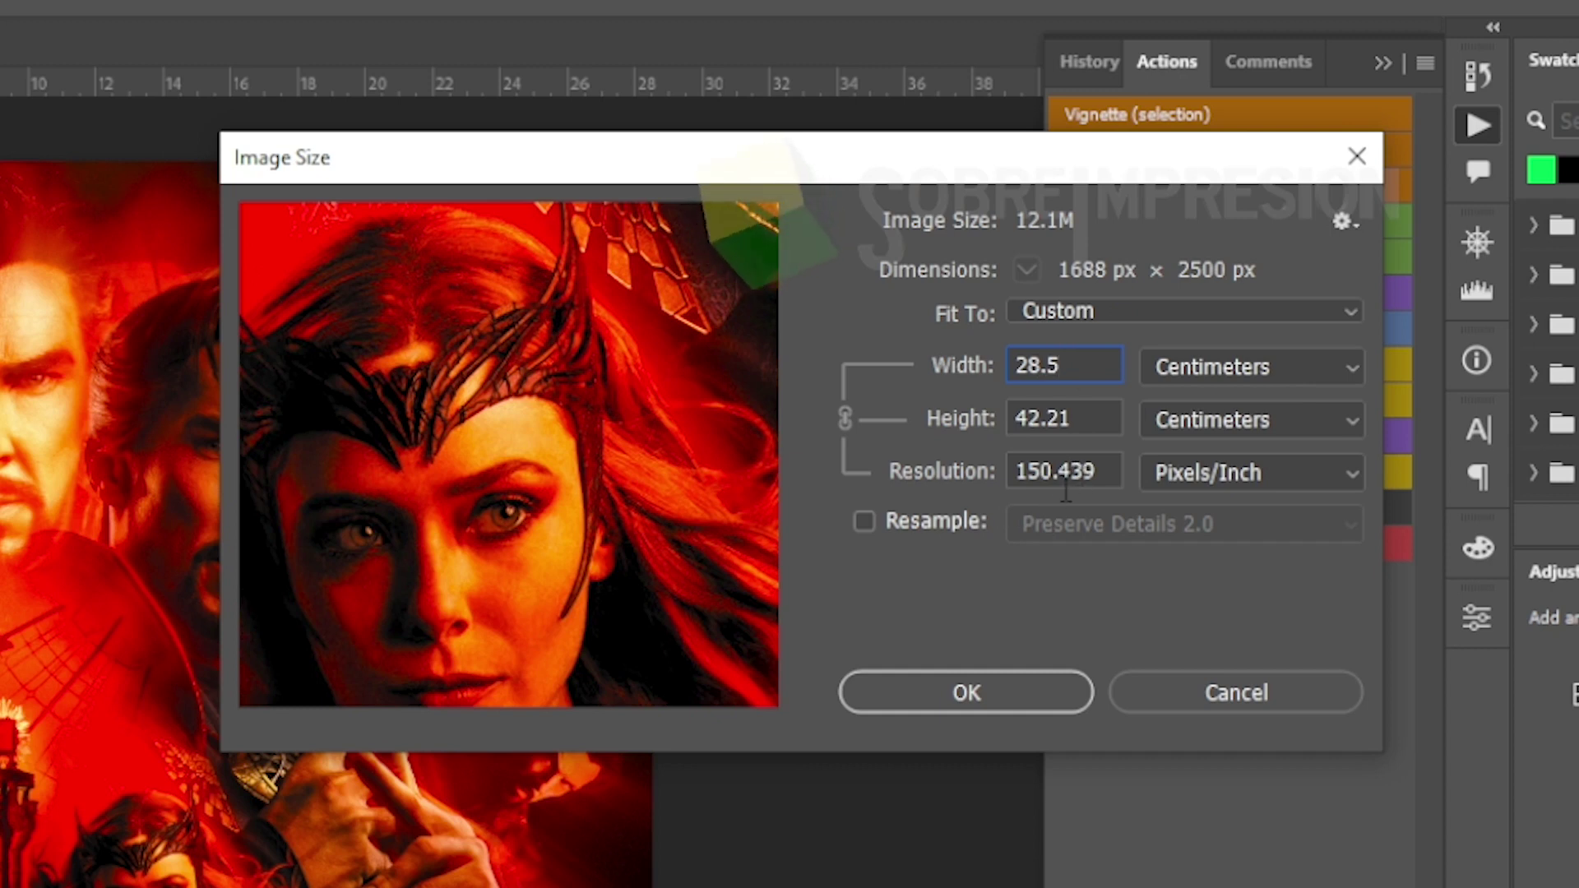
pyautogui.click(863, 521)
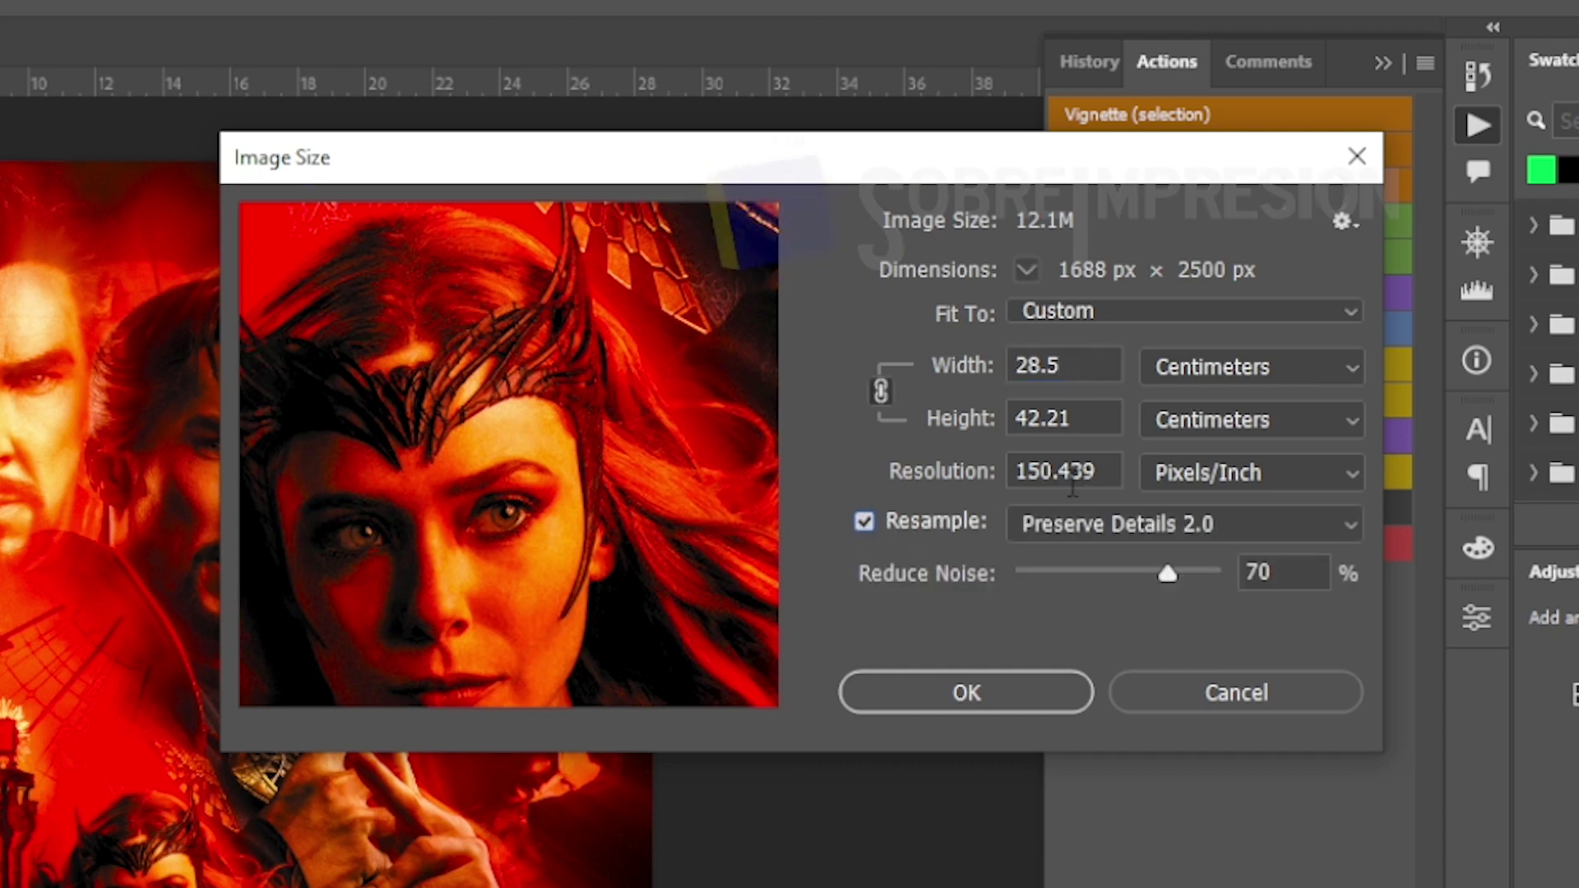
pyautogui.click(920, 484)
pyautogui.write('200')
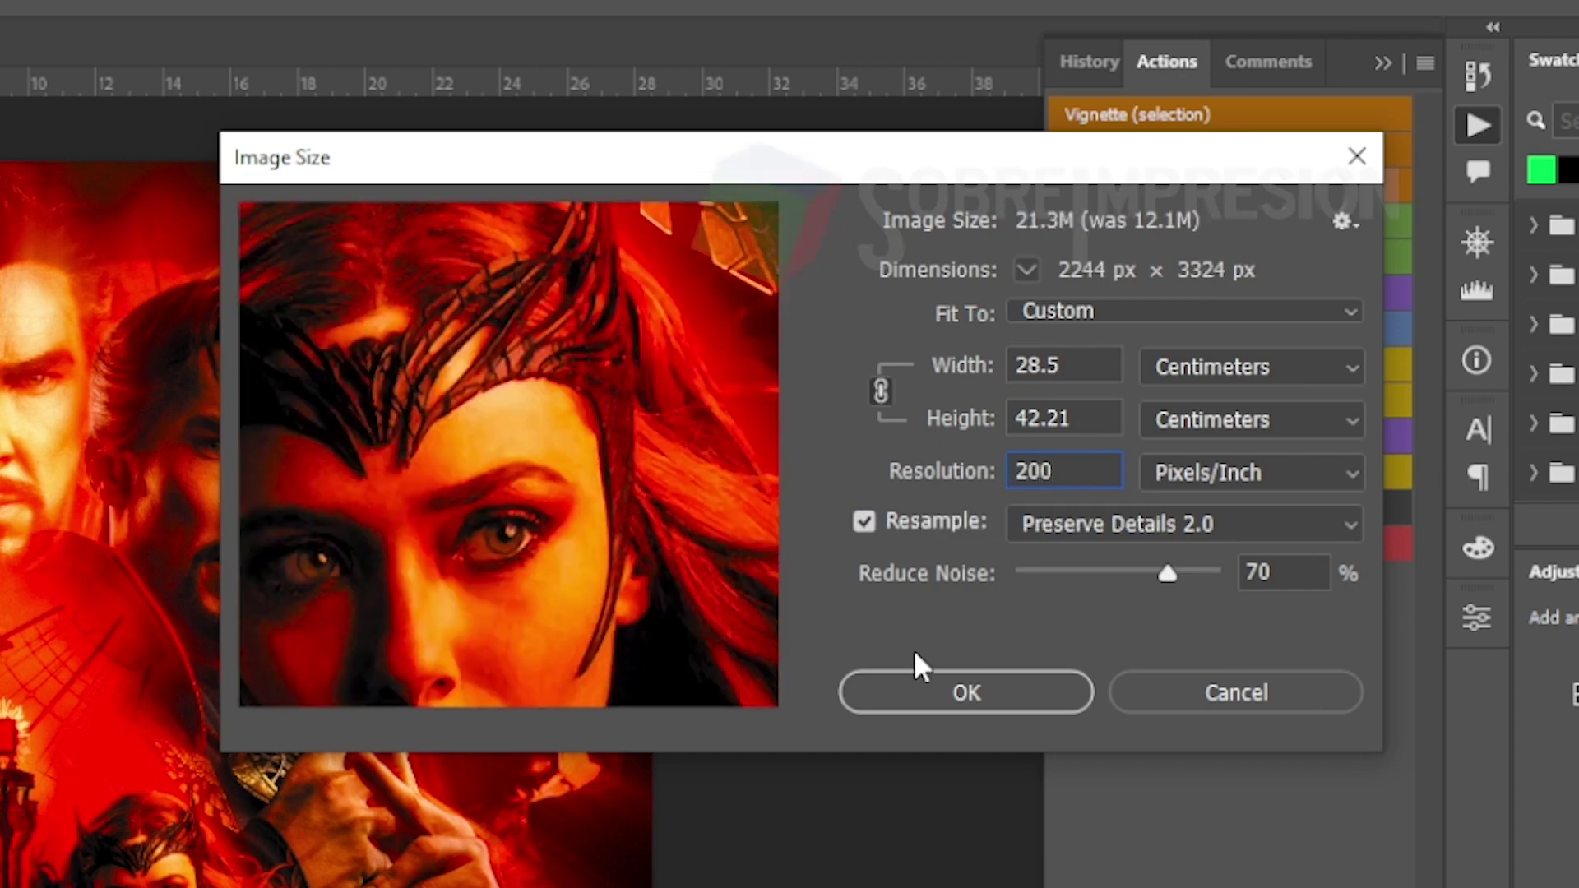
pyautogui.moveTo(592, 493); pyautogui.dragTo(662, 363)
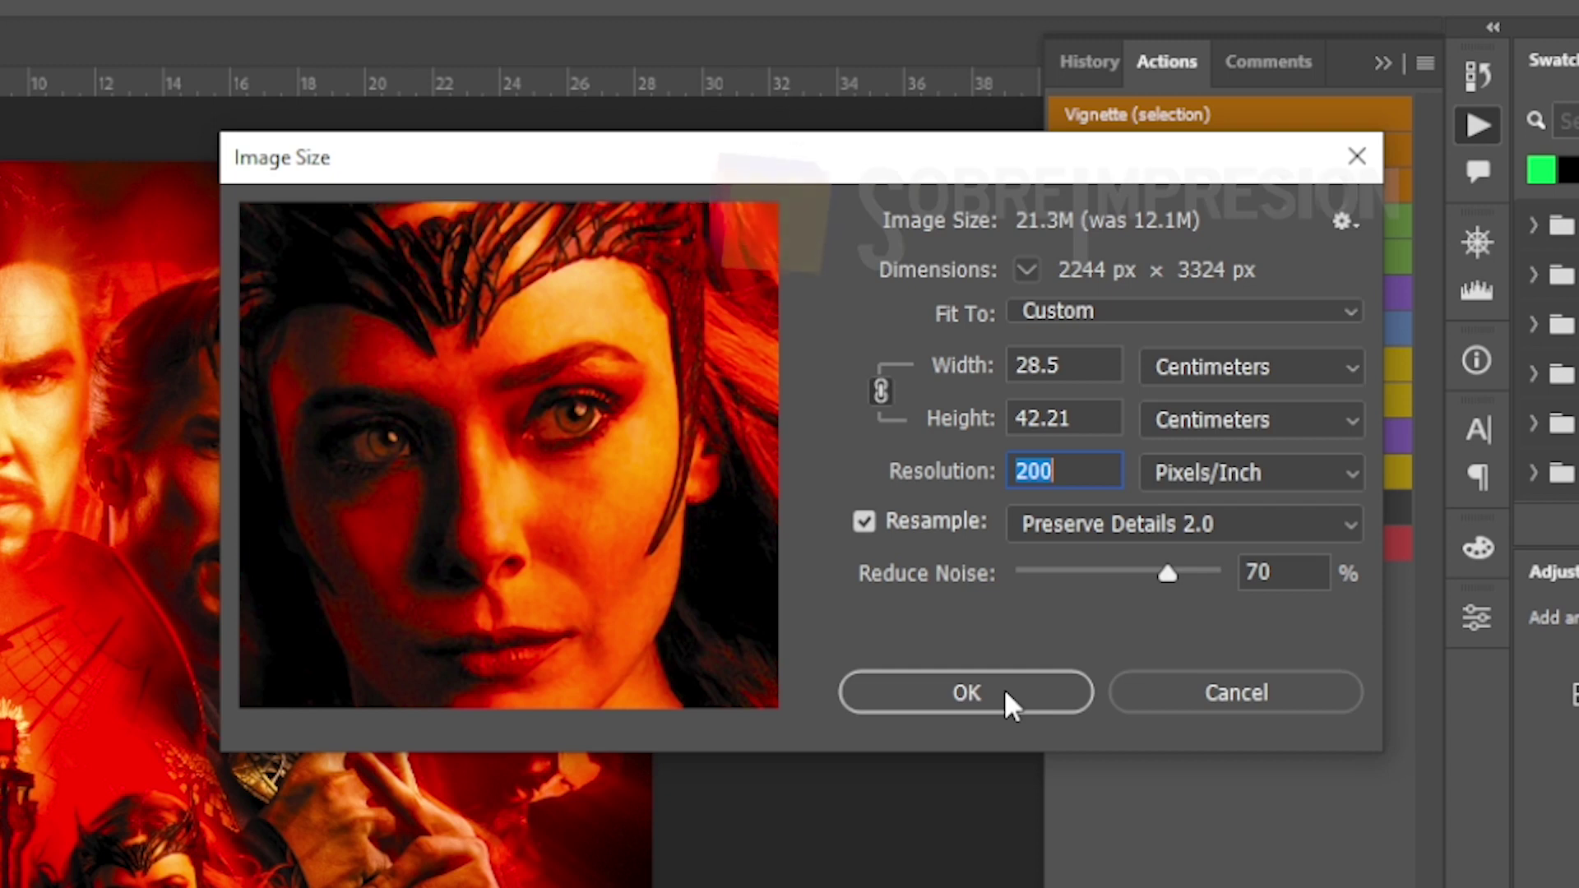
pyautogui.click(1005, 691)
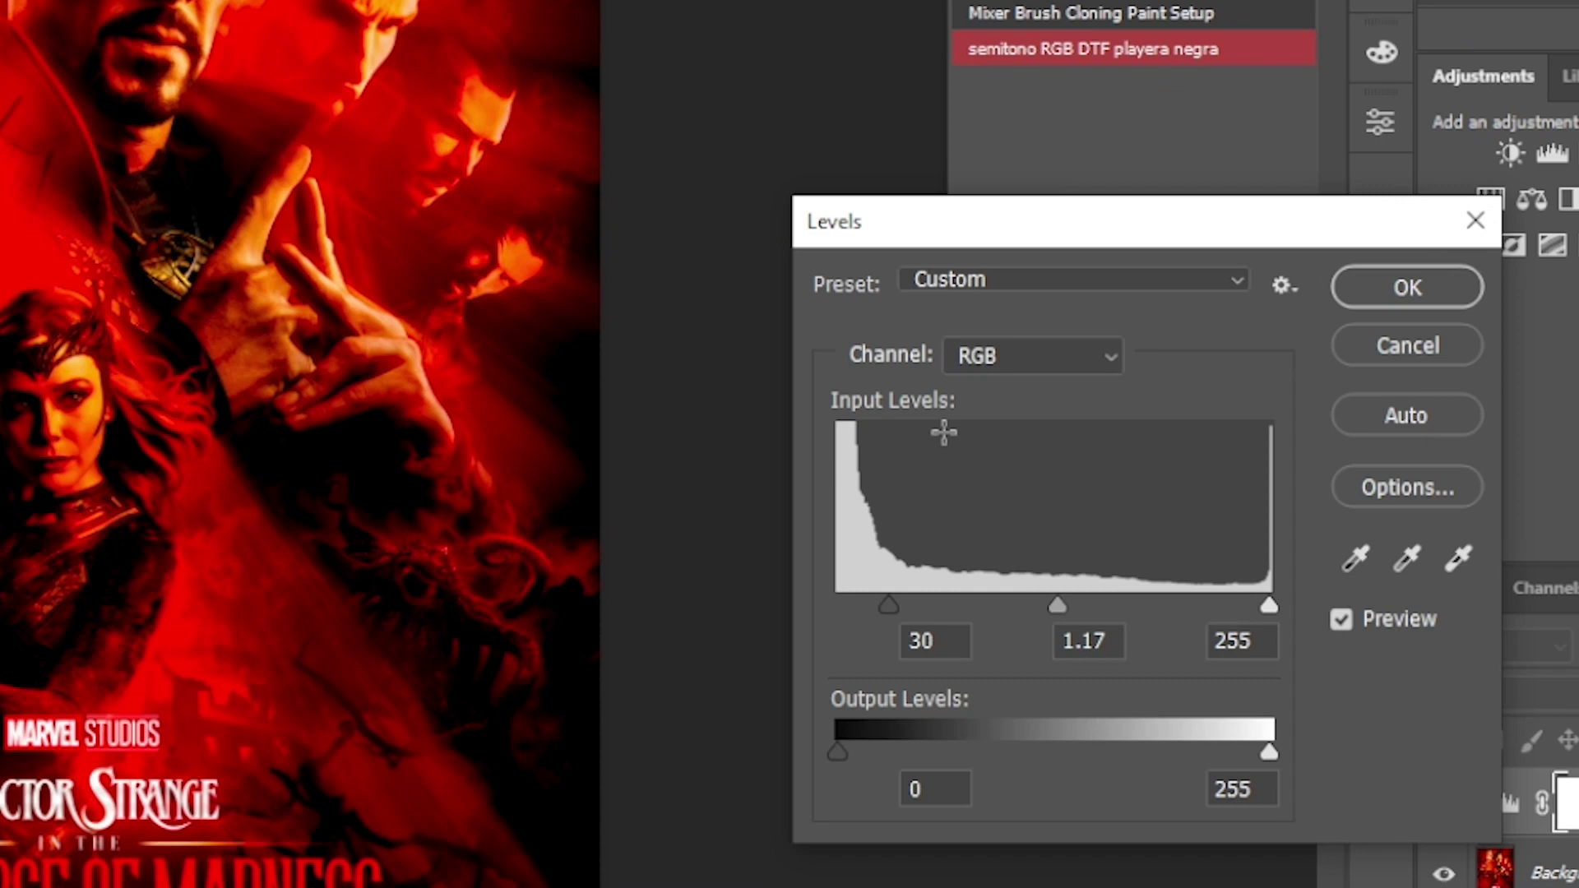
# - Reset Levels to black 14, midtones 1.13, white 255, then set contrast to 10
pyautogui.press('alt')
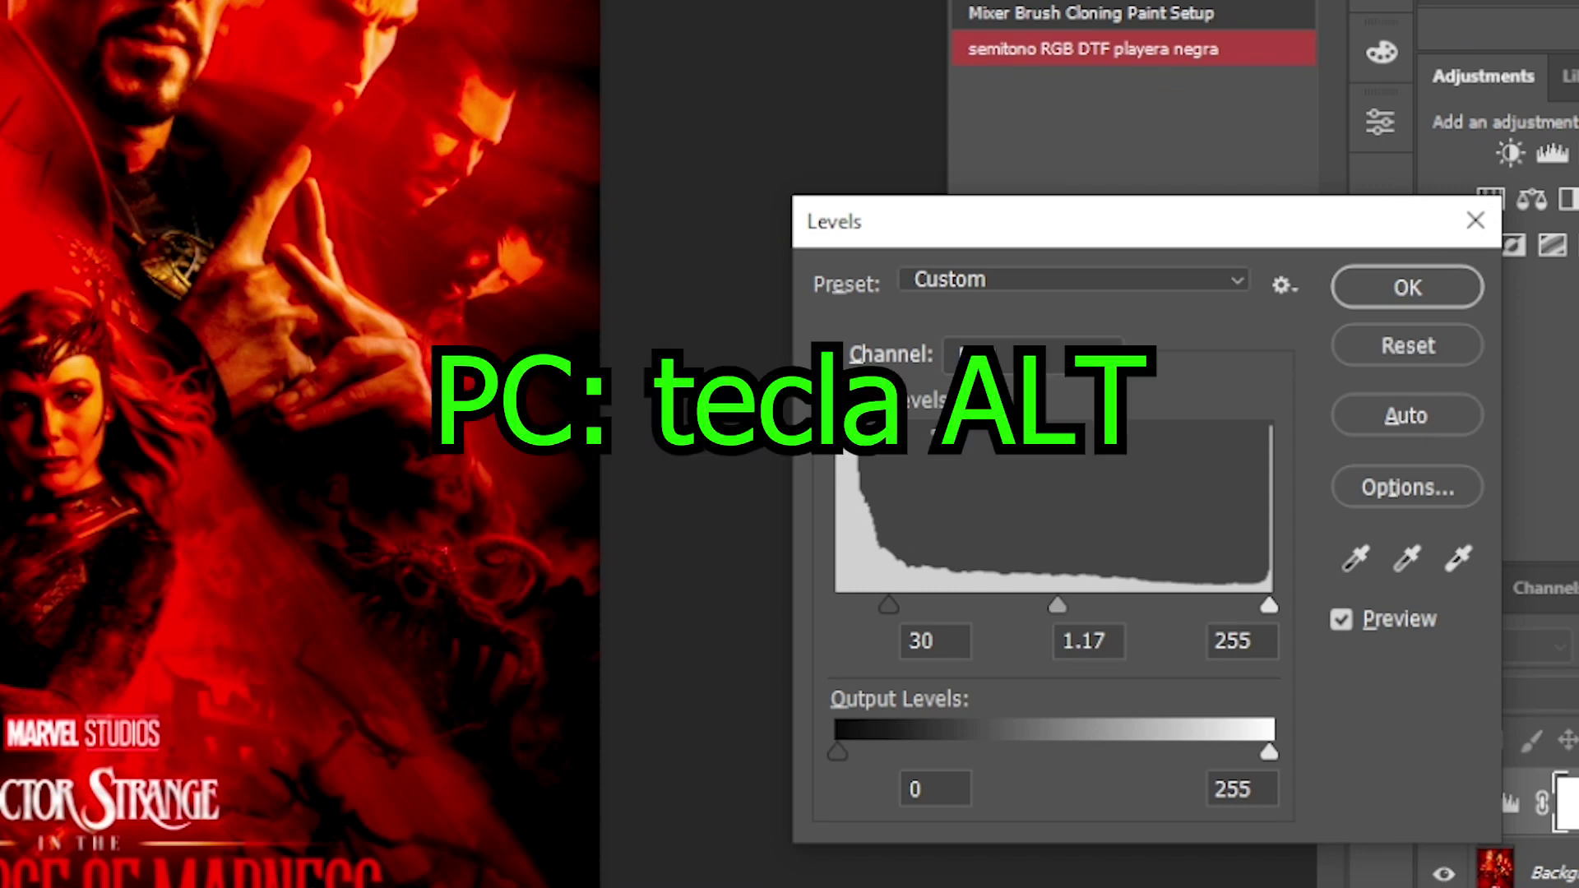
pyautogui.click(1408, 345)
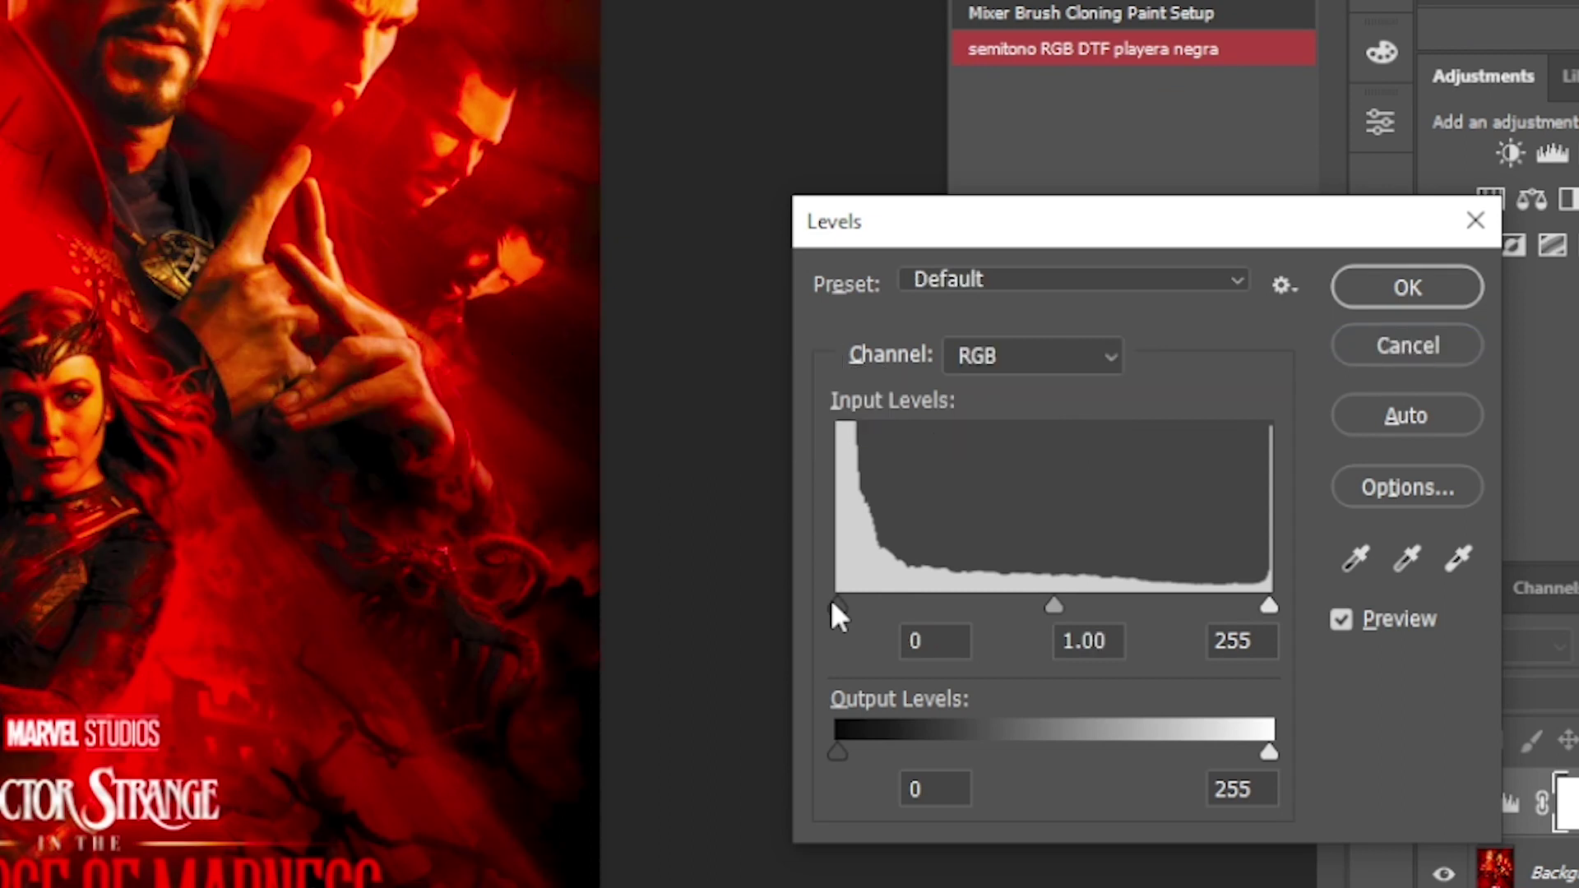
pyautogui.moveTo(831, 601); pyautogui.dragTo(856, 604)
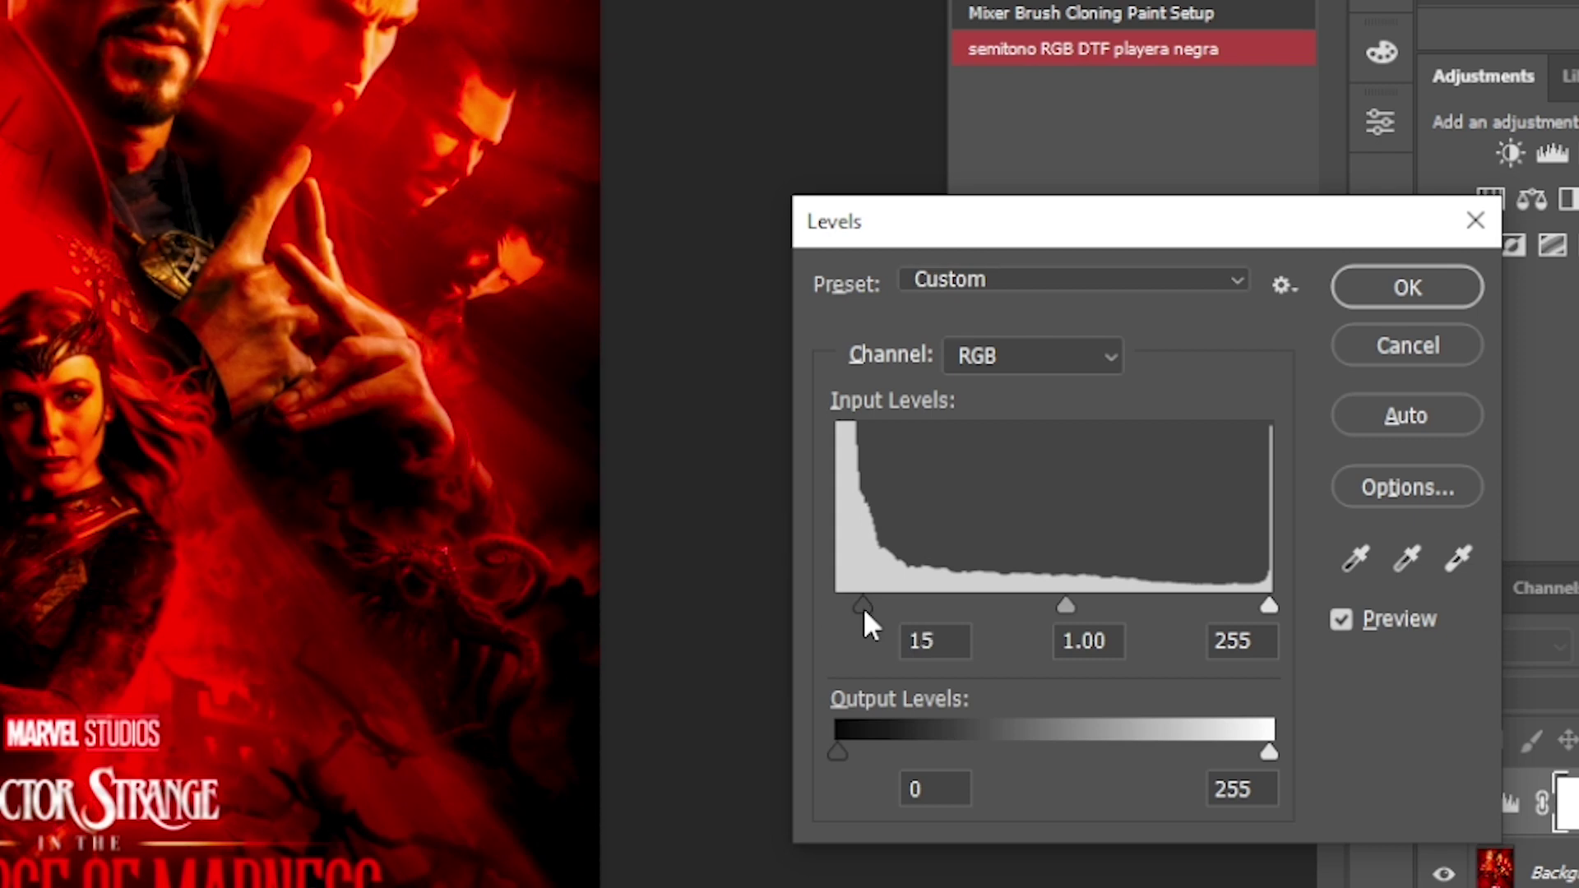
pyautogui.moveTo(857, 608); pyautogui.dragTo(861, 608)
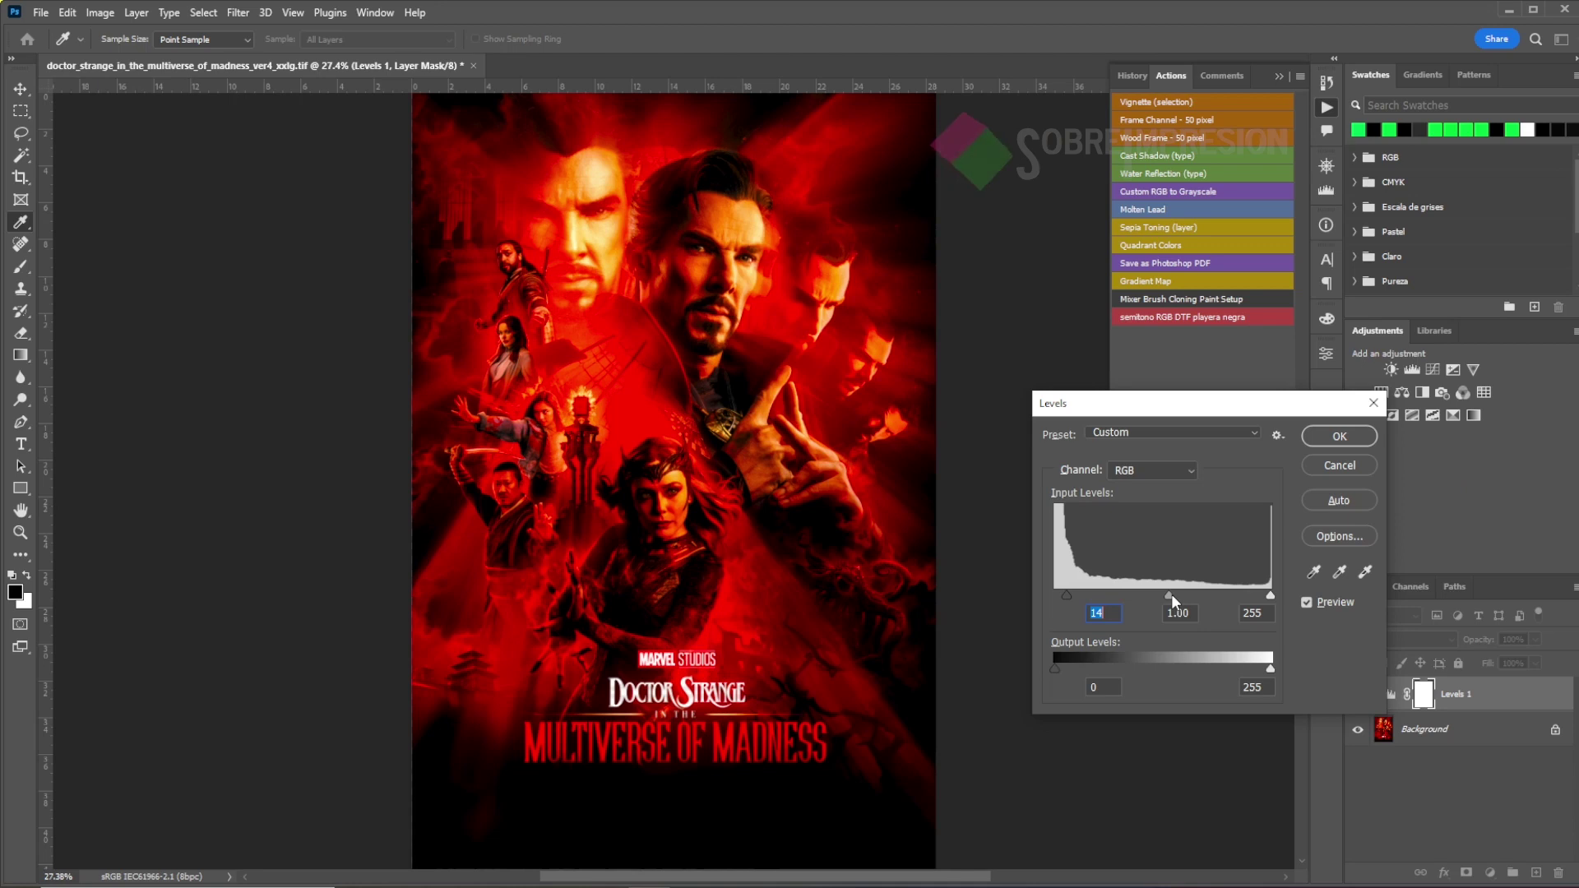
pyautogui.moveTo(1171, 594); pyautogui.dragTo(1160, 594)
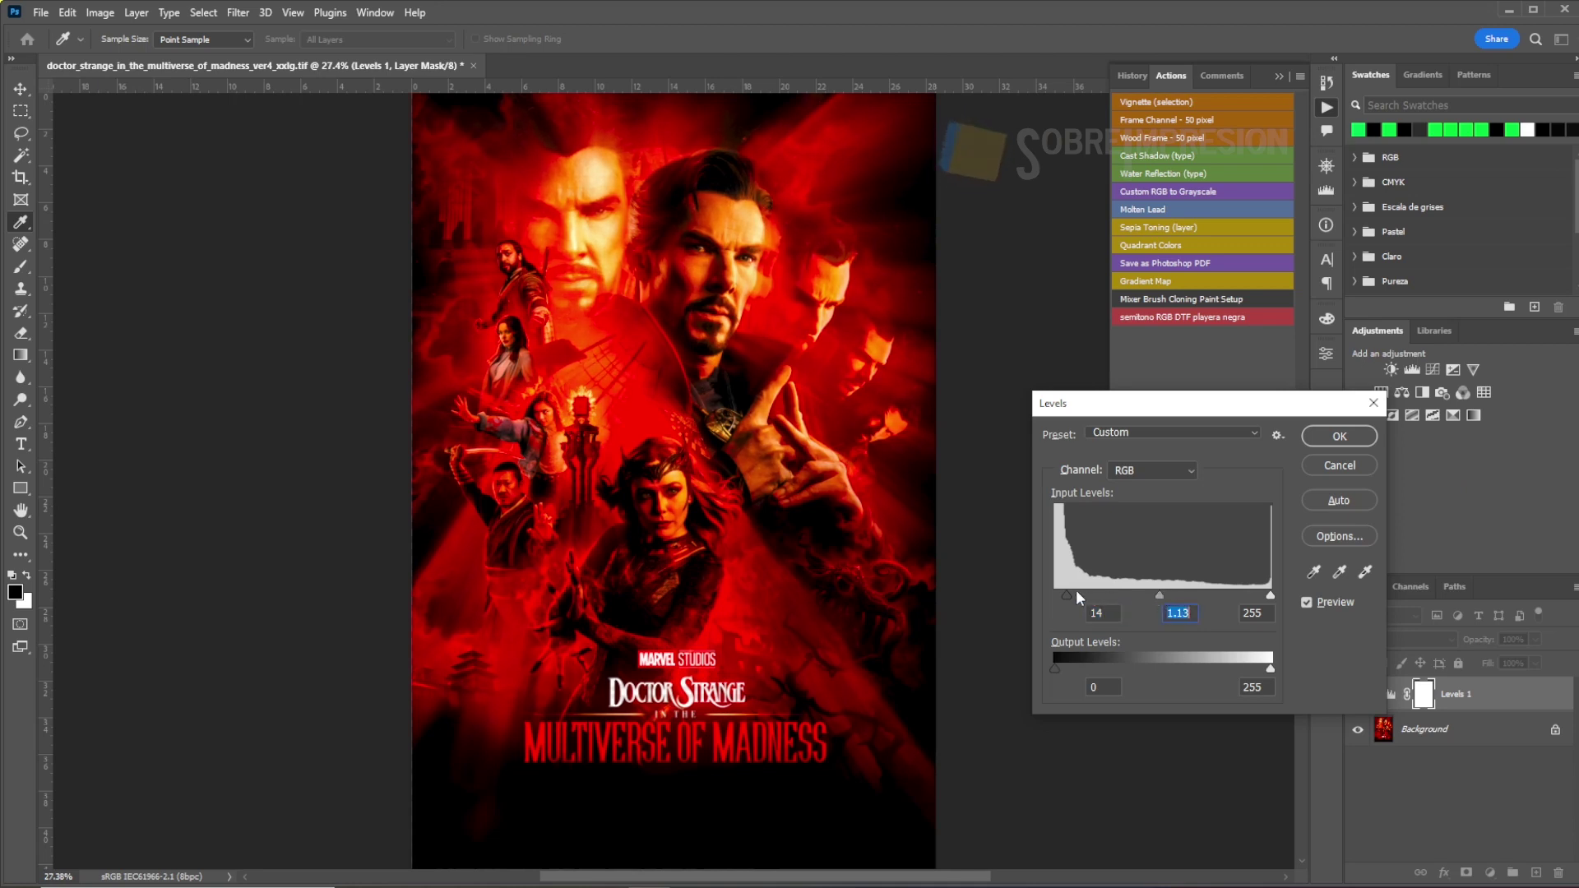
pyautogui.click(1344, 436)
pyautogui.click(1389, 369)
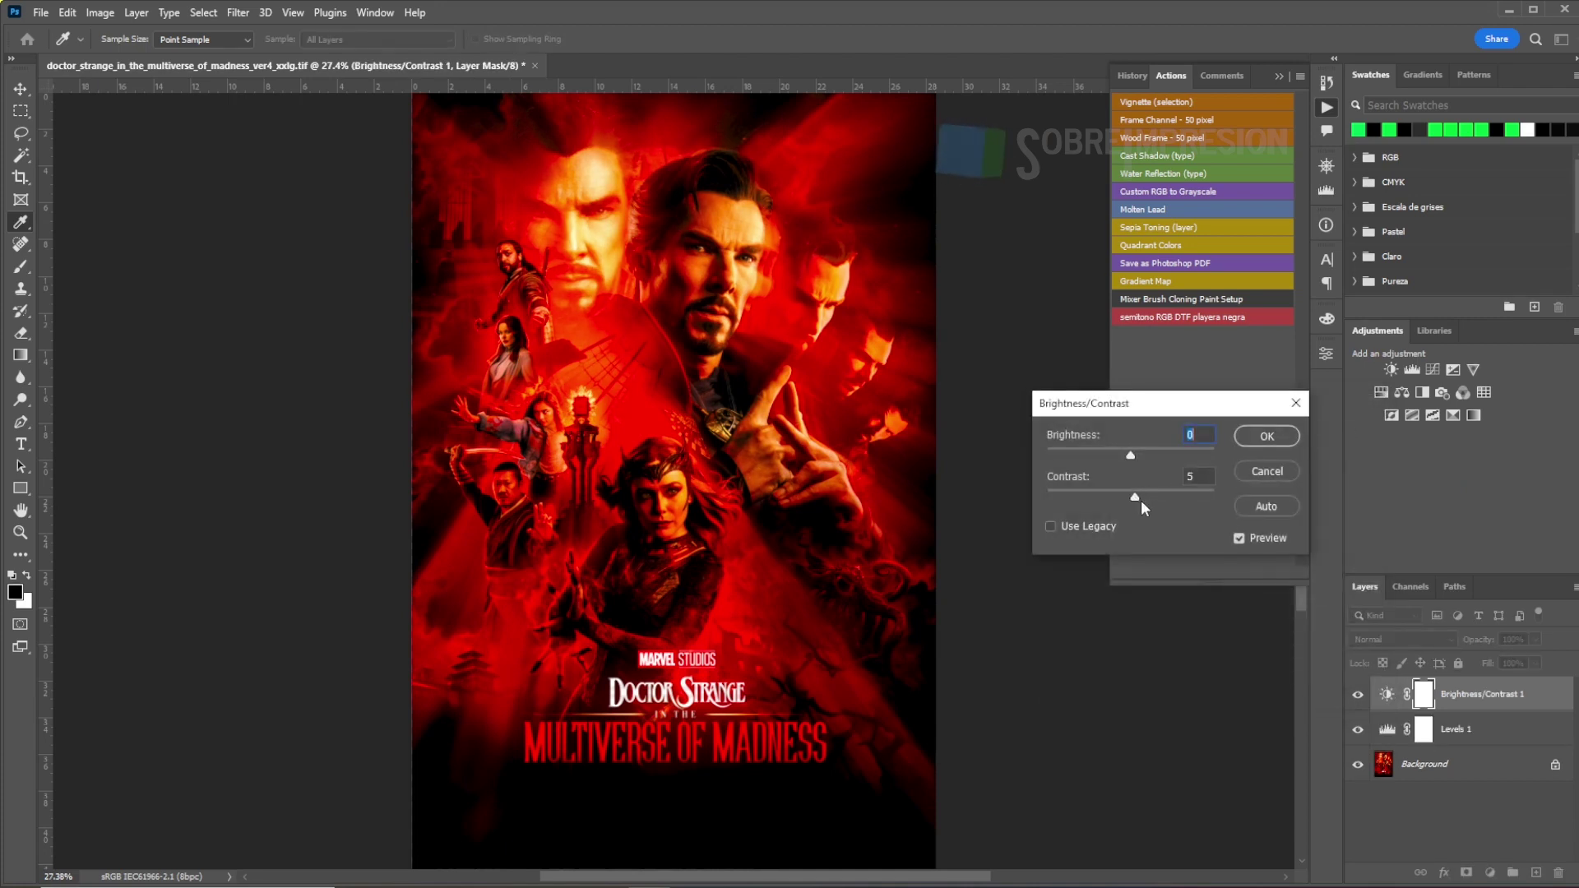
pyautogui.moveTo(1141, 500); pyautogui.dragTo(1138, 502)
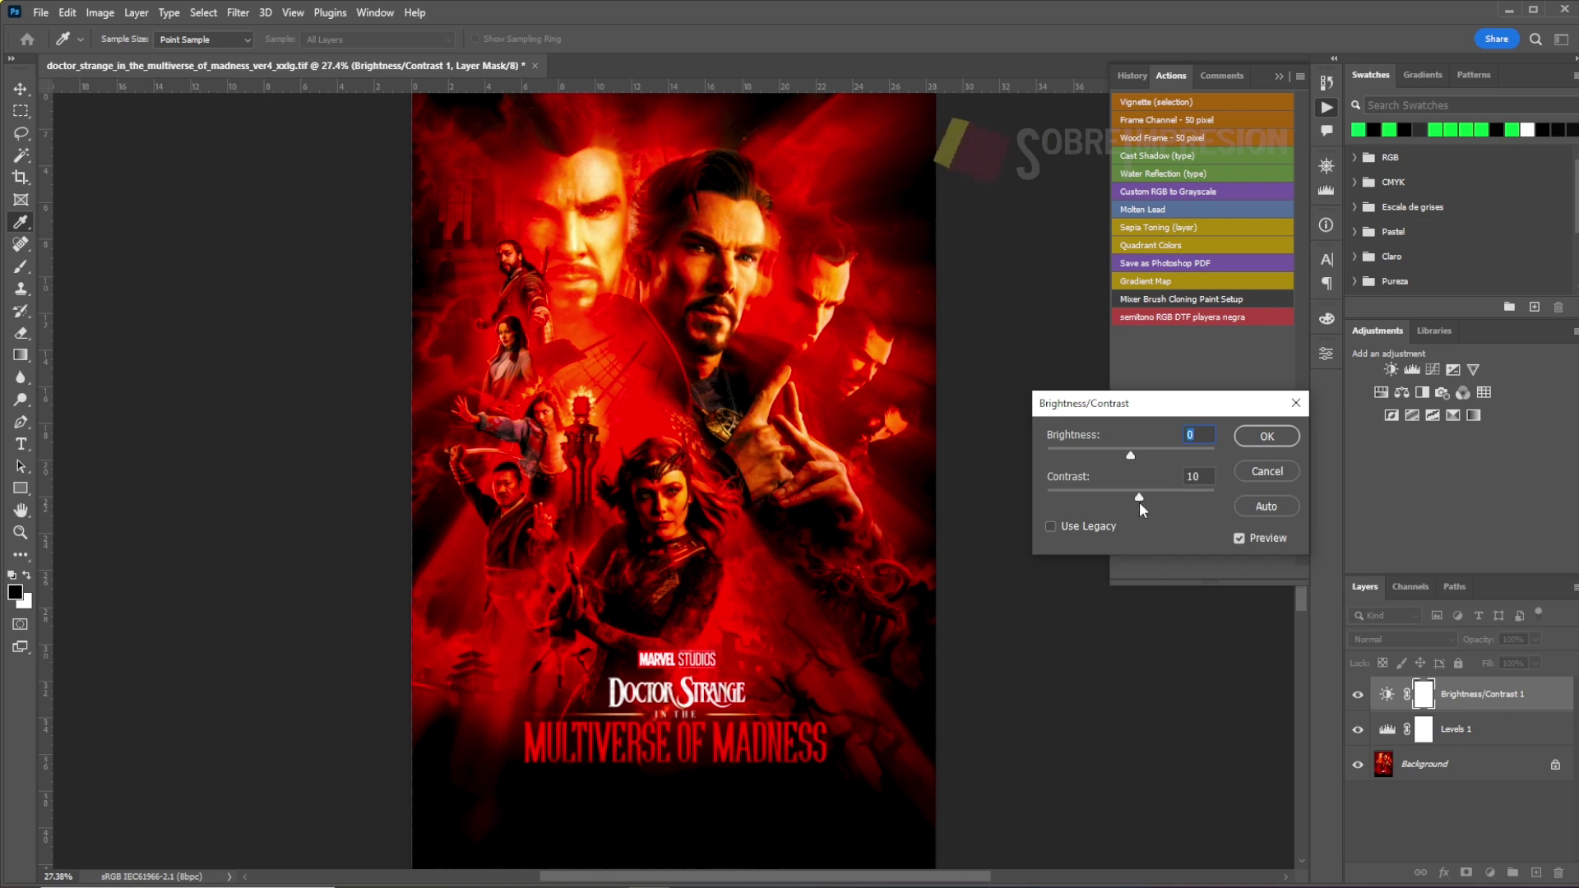
pyautogui.click(1264, 437)
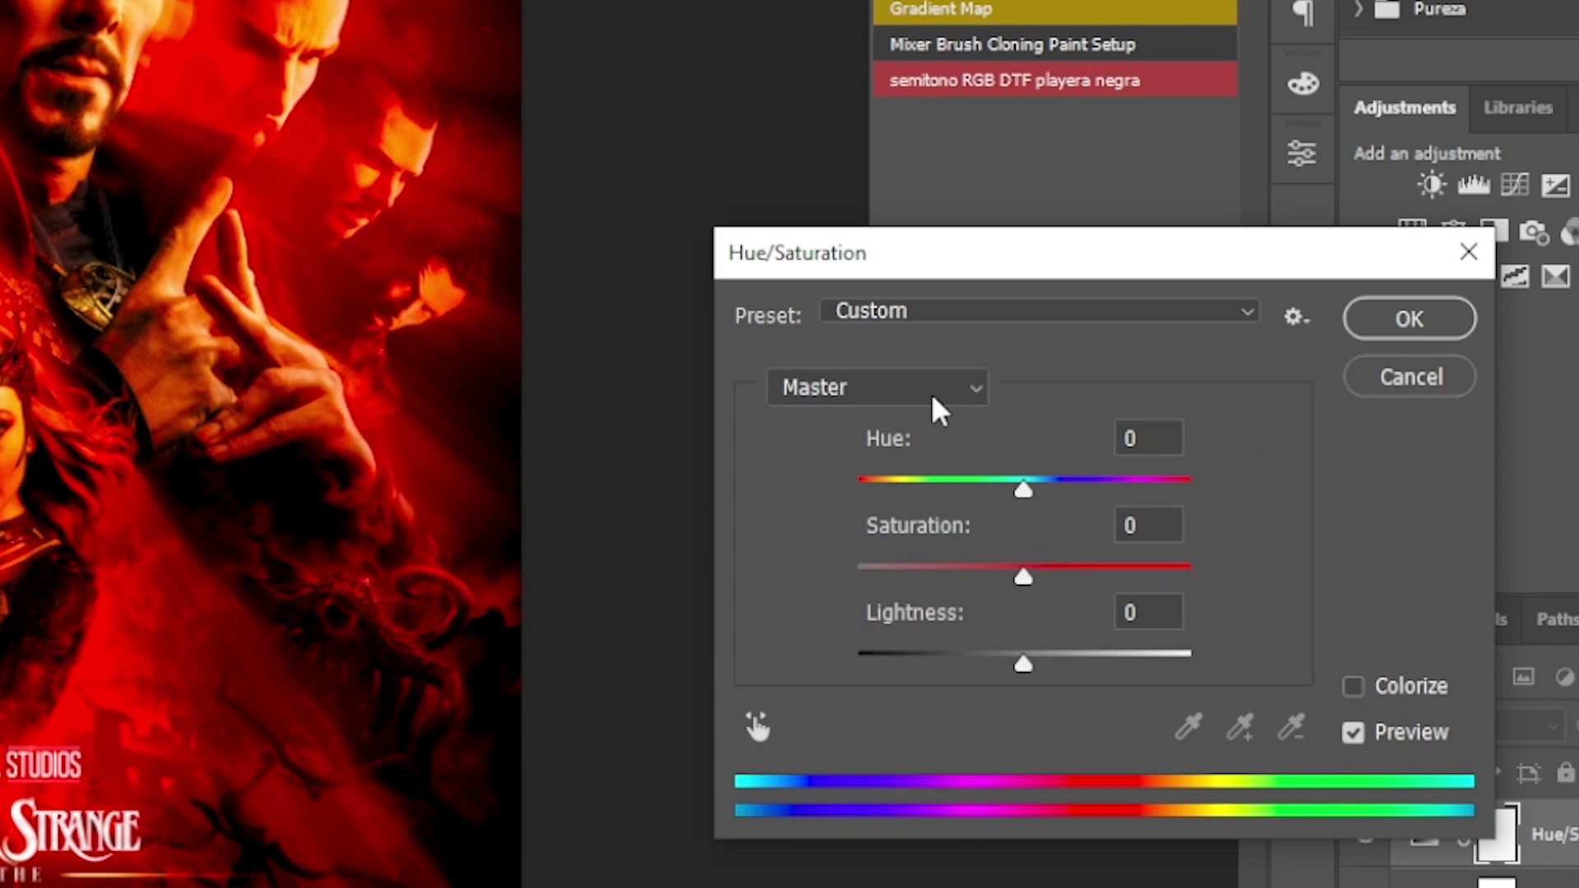
# - Reset Hue/Saturation and set the Reds range to saturation +15, lightness +6
pyautogui.keyDown('alt'); pyautogui.click(1385, 386); pyautogui.keyUp('alt')
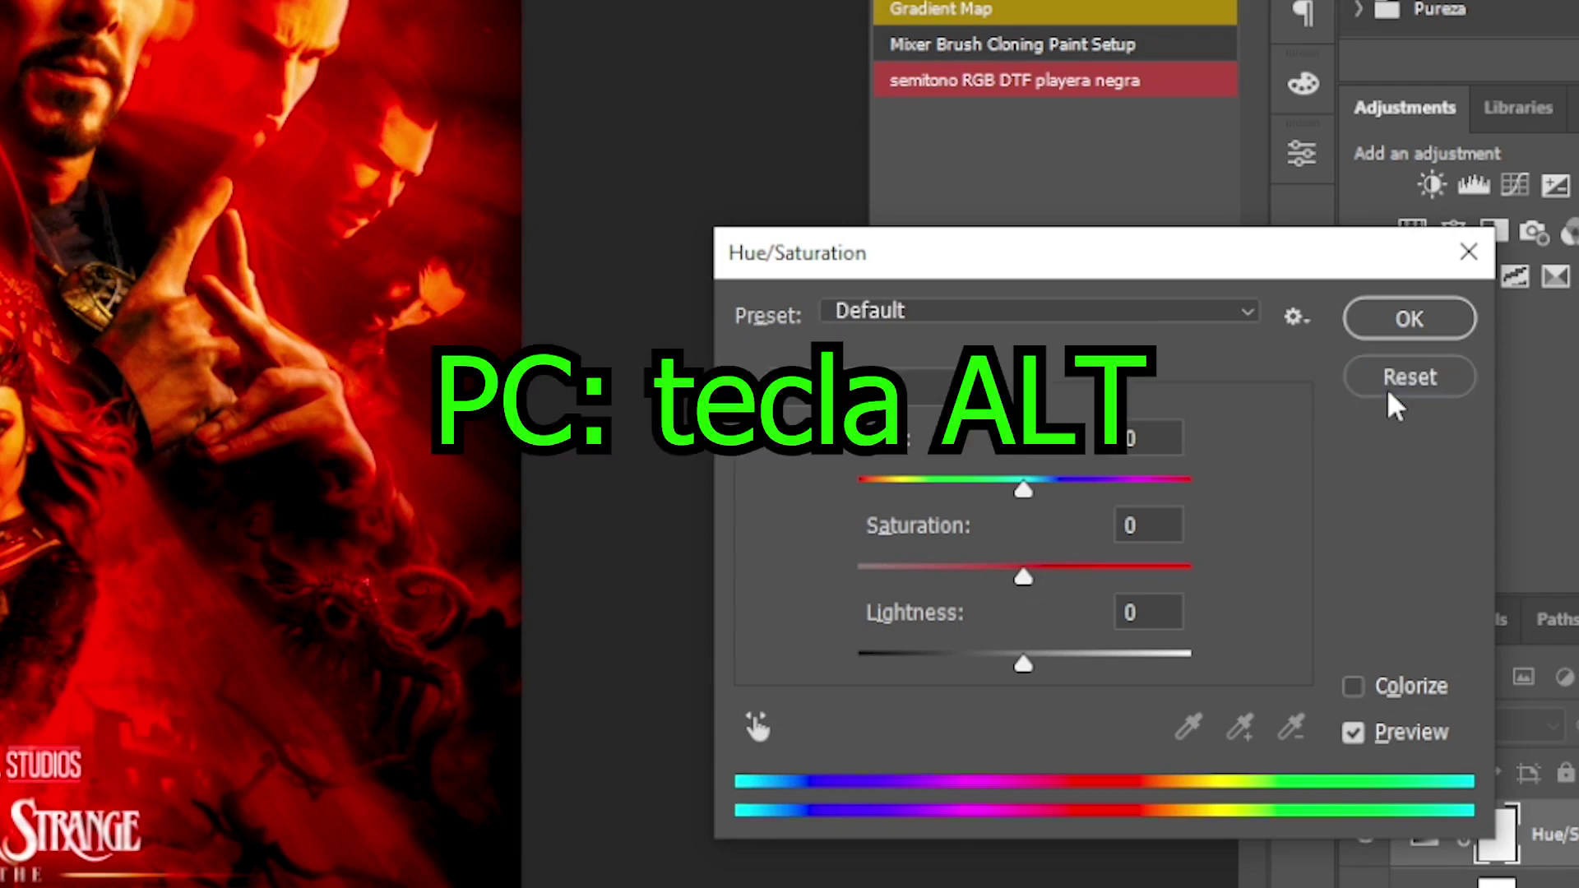
pyautogui.click(878, 386)
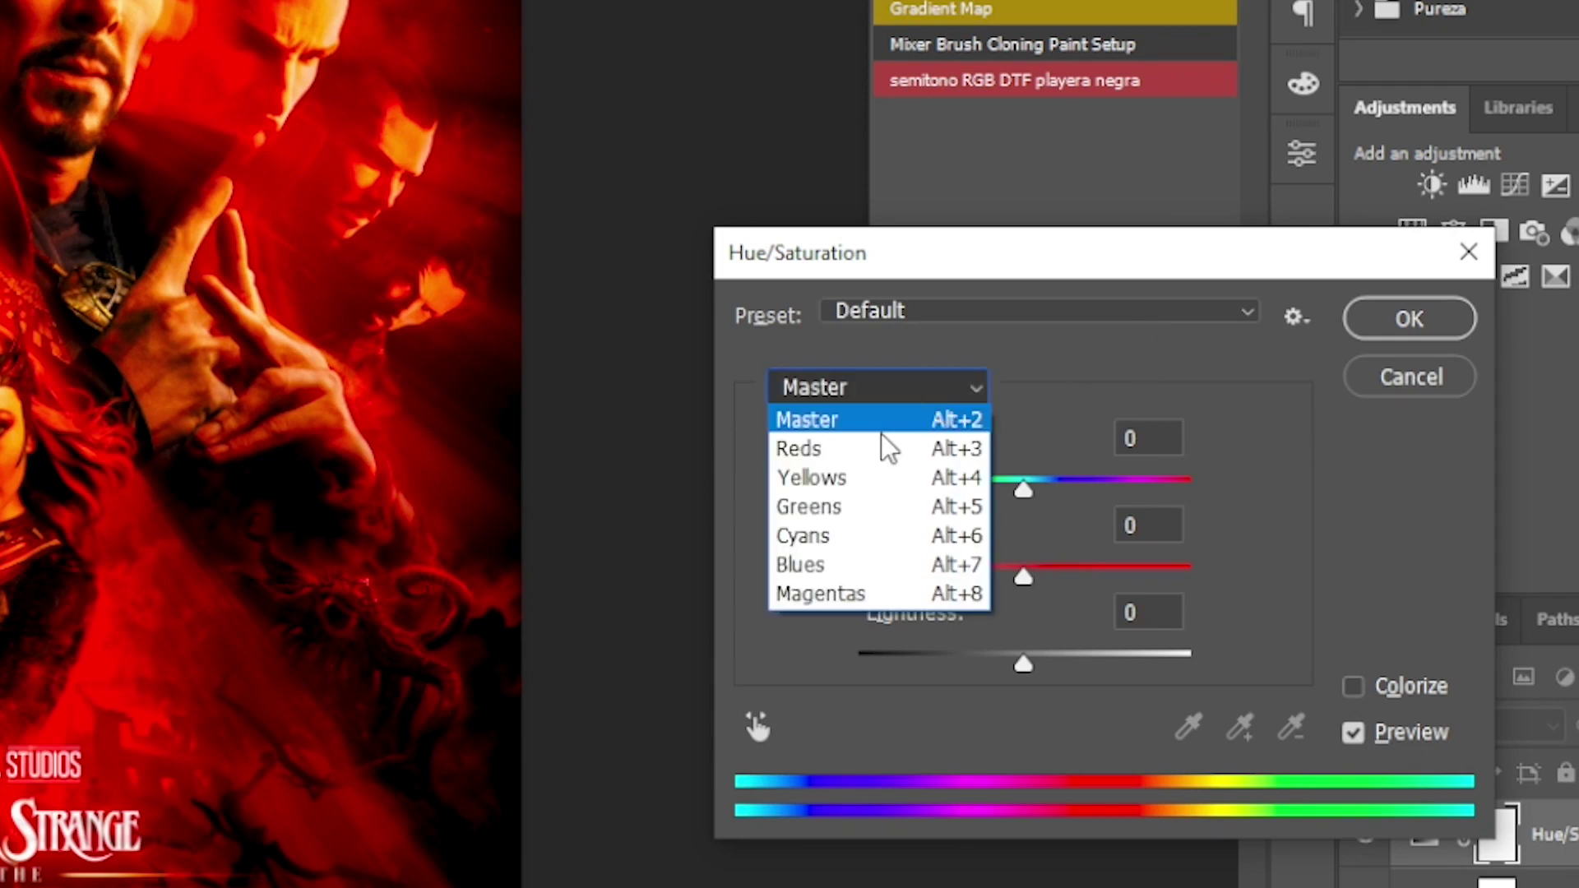
pyautogui.click(879, 448)
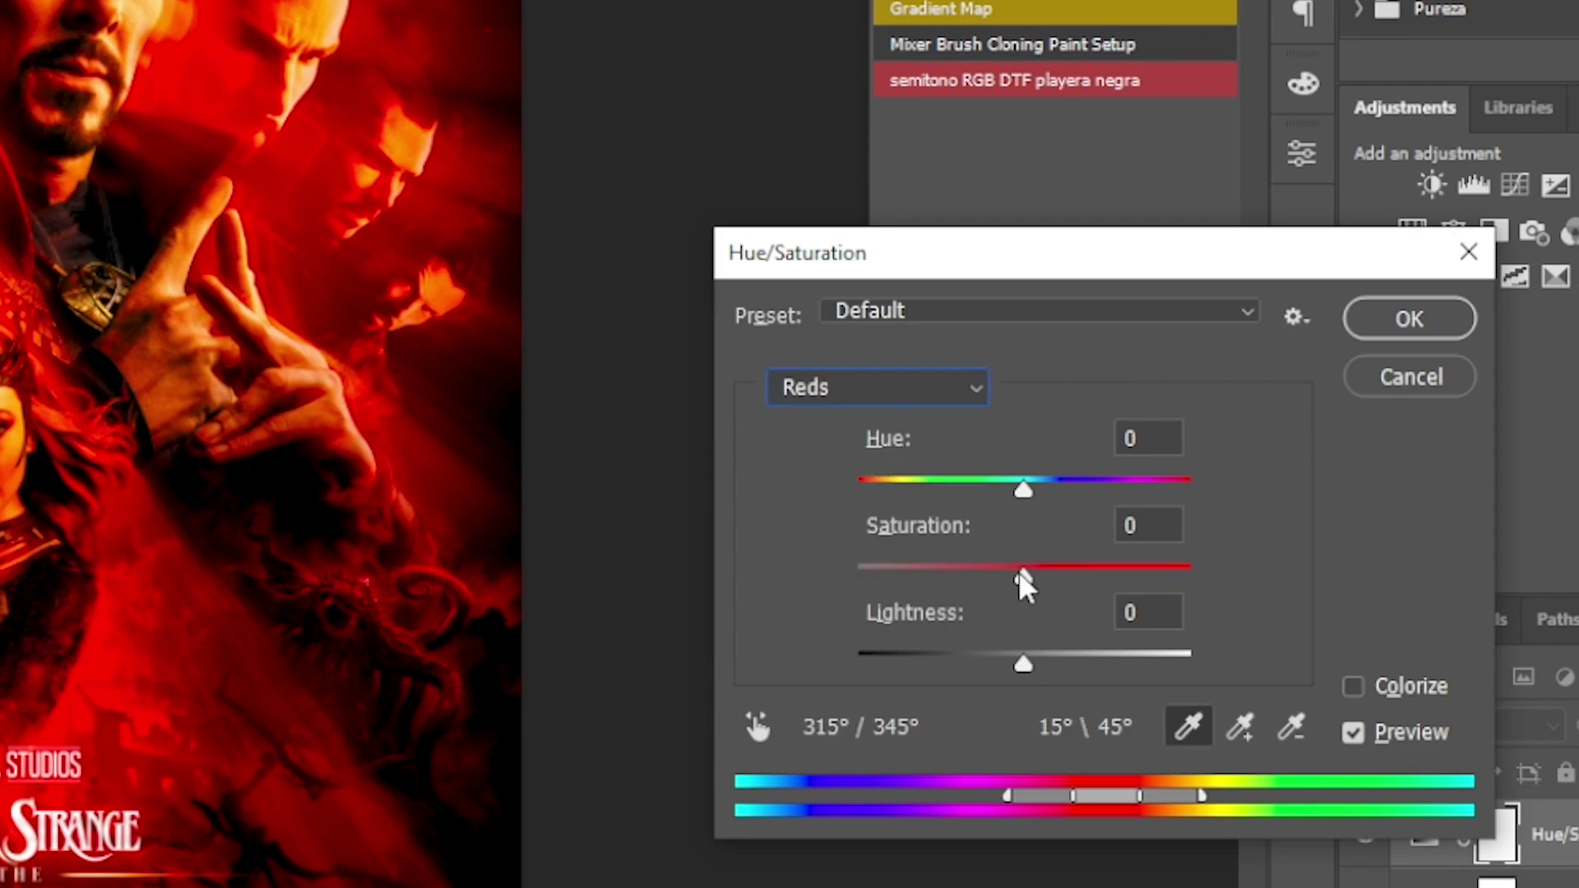
pyautogui.moveTo(1024, 580); pyautogui.dragTo(1049, 577)
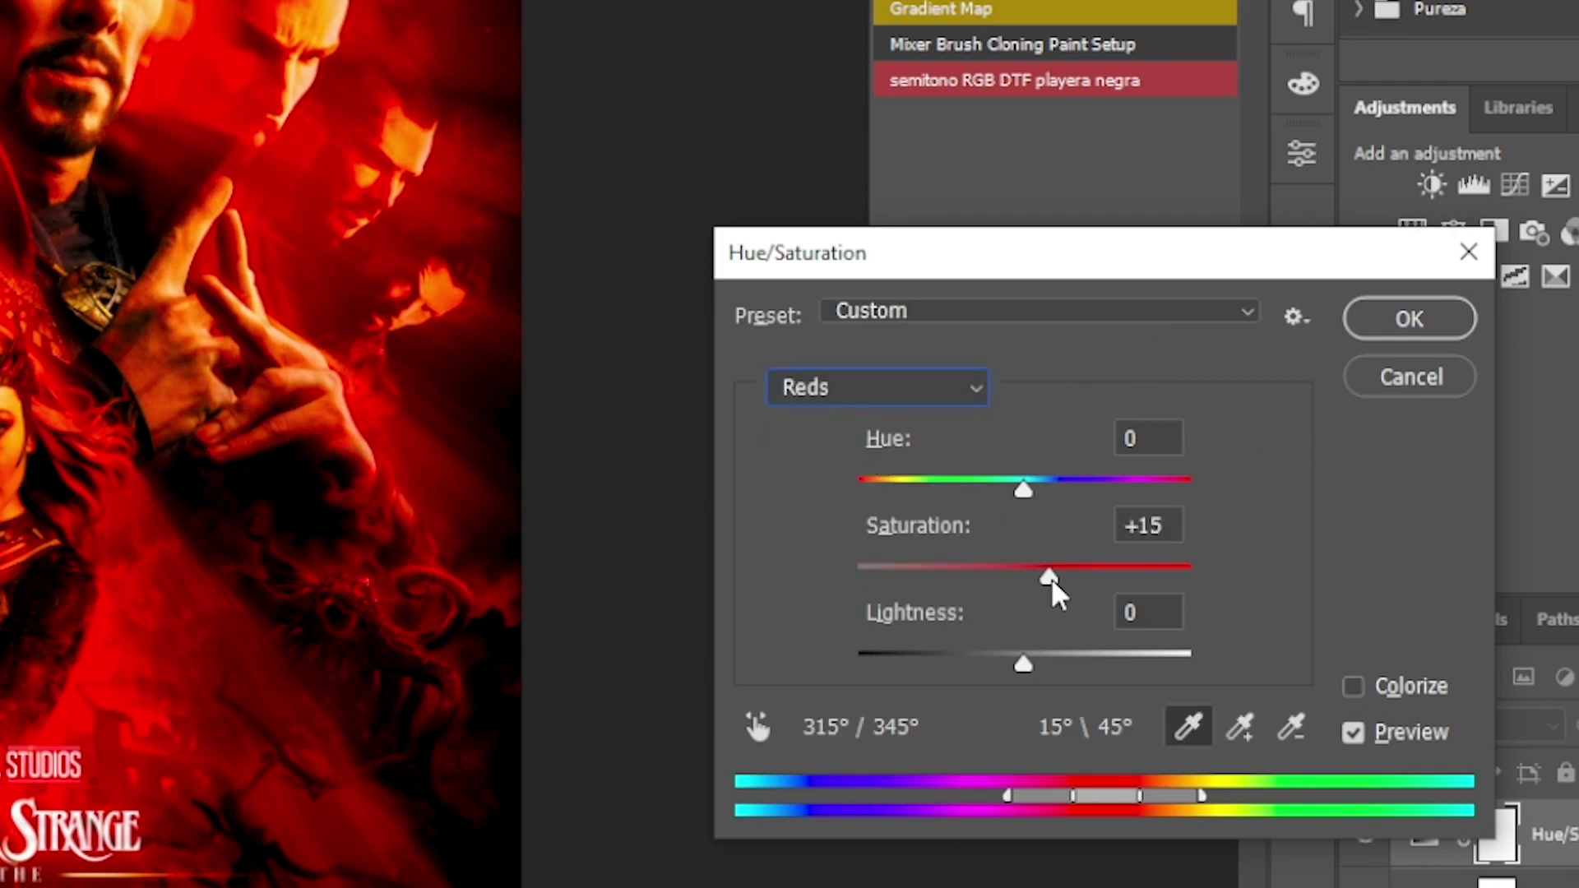
pyautogui.moveTo(1028, 663); pyautogui.dragTo(1000, 664)
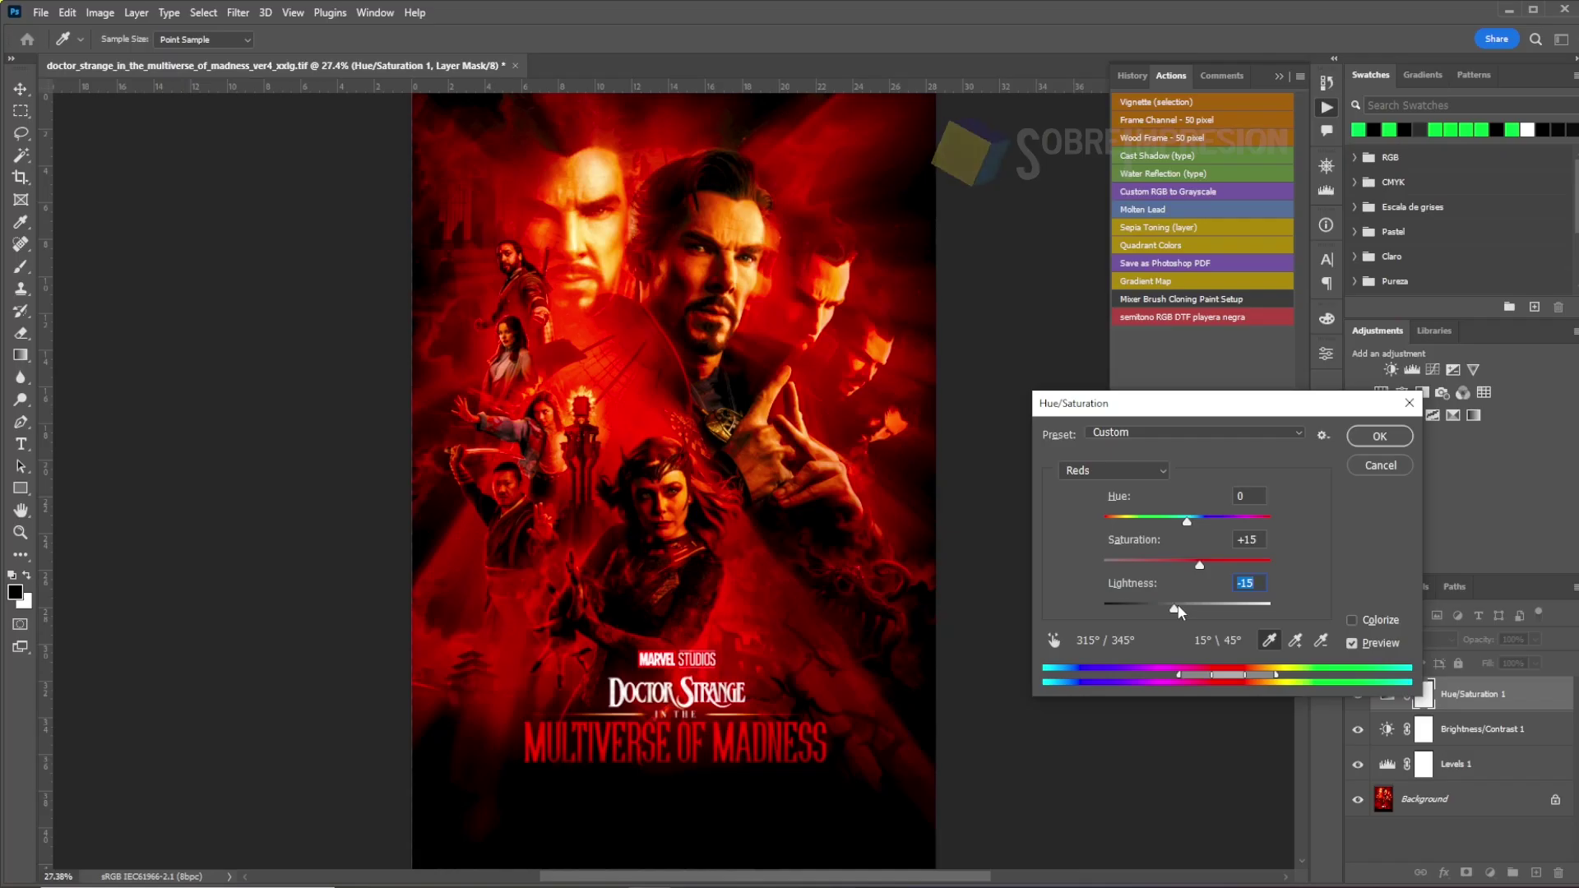
pyautogui.moveTo(1177, 610); pyautogui.dragTo(1195, 617)
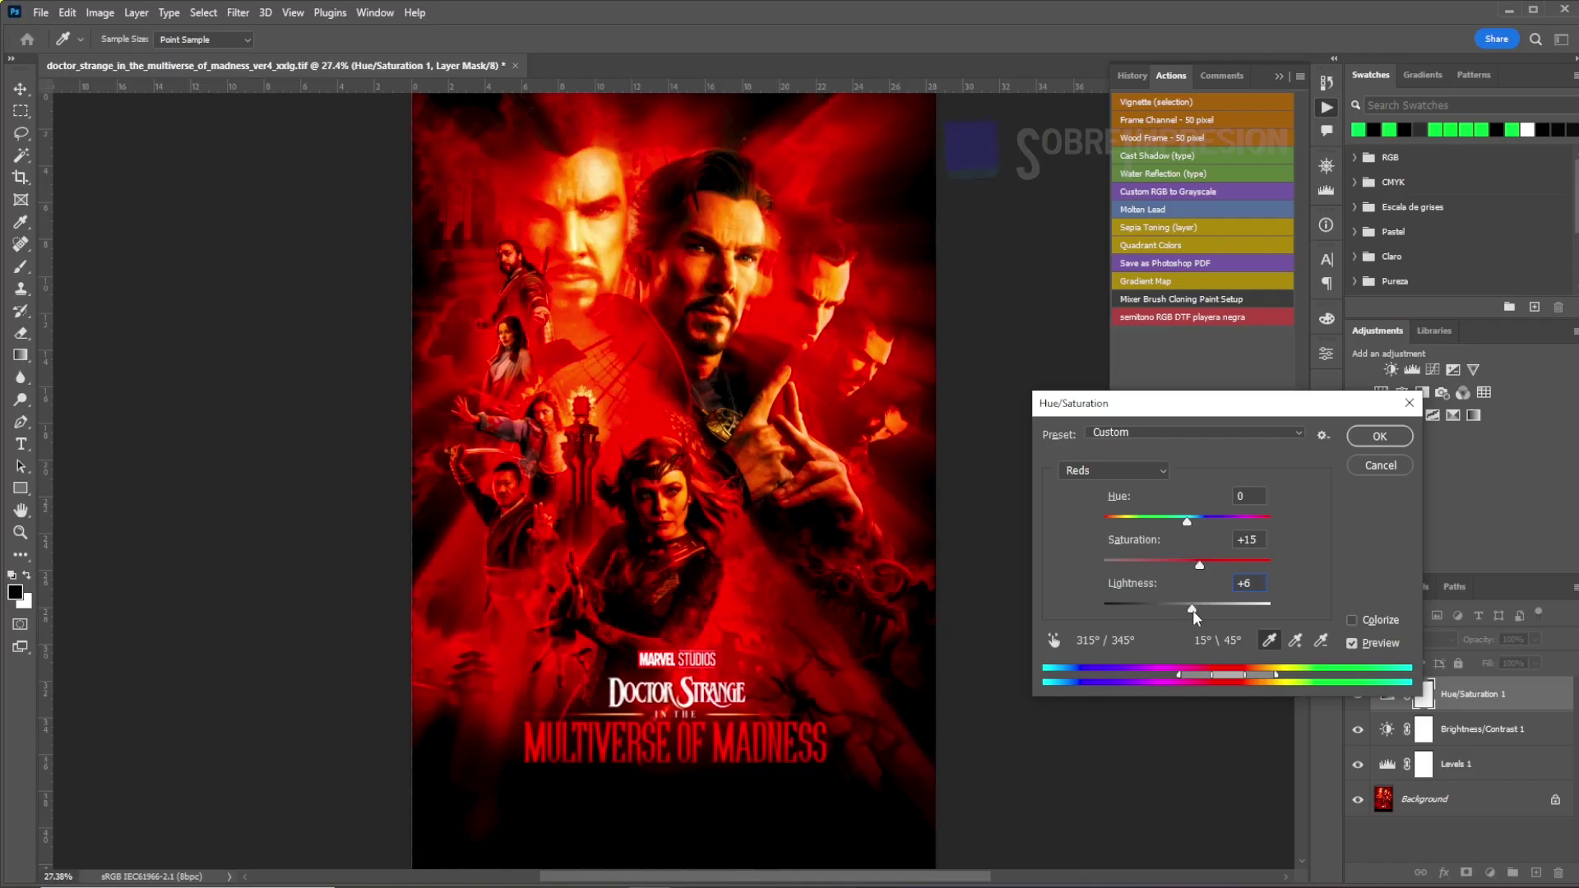
pyautogui.click(1356, 441)
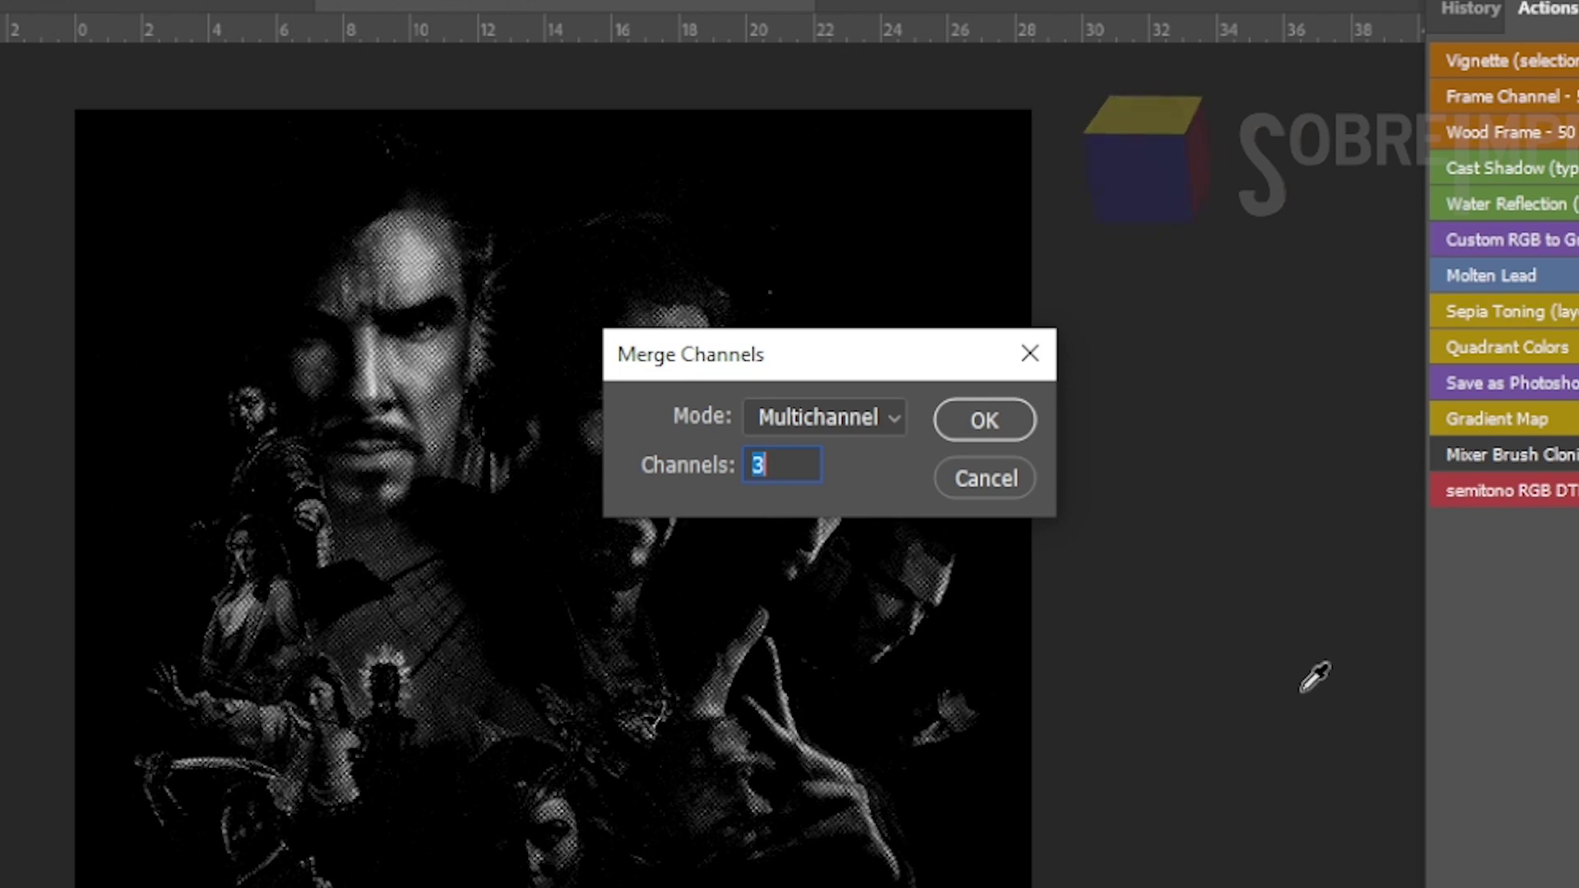
# - Merge the three halftone channels in RGB Color mode and confirm both merge dialogs
pyautogui.click(873, 417)
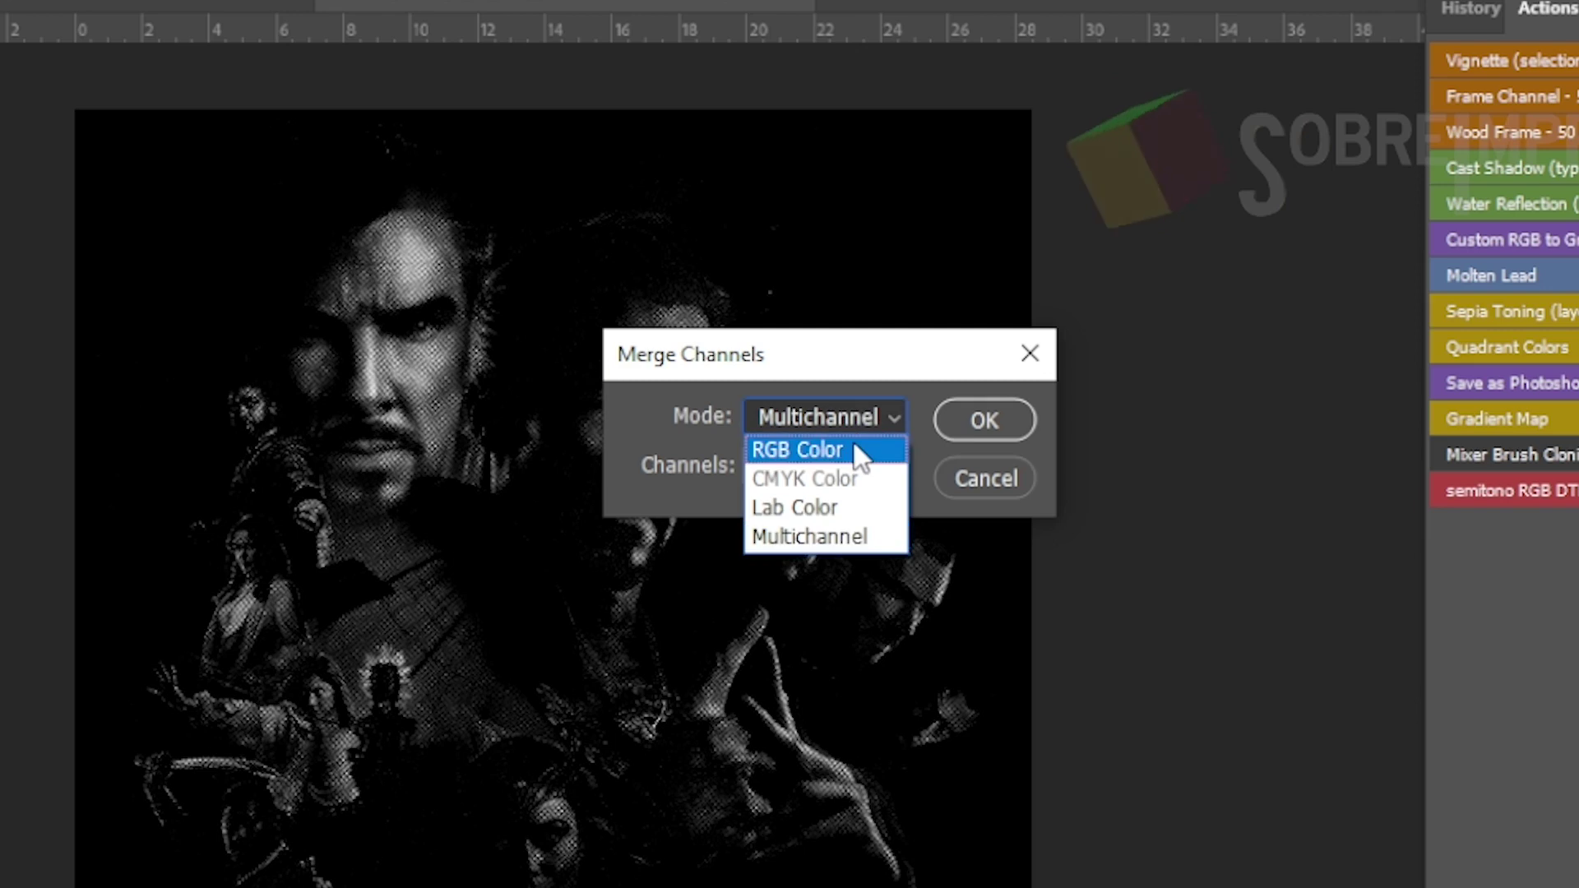
pyautogui.click(856, 452)
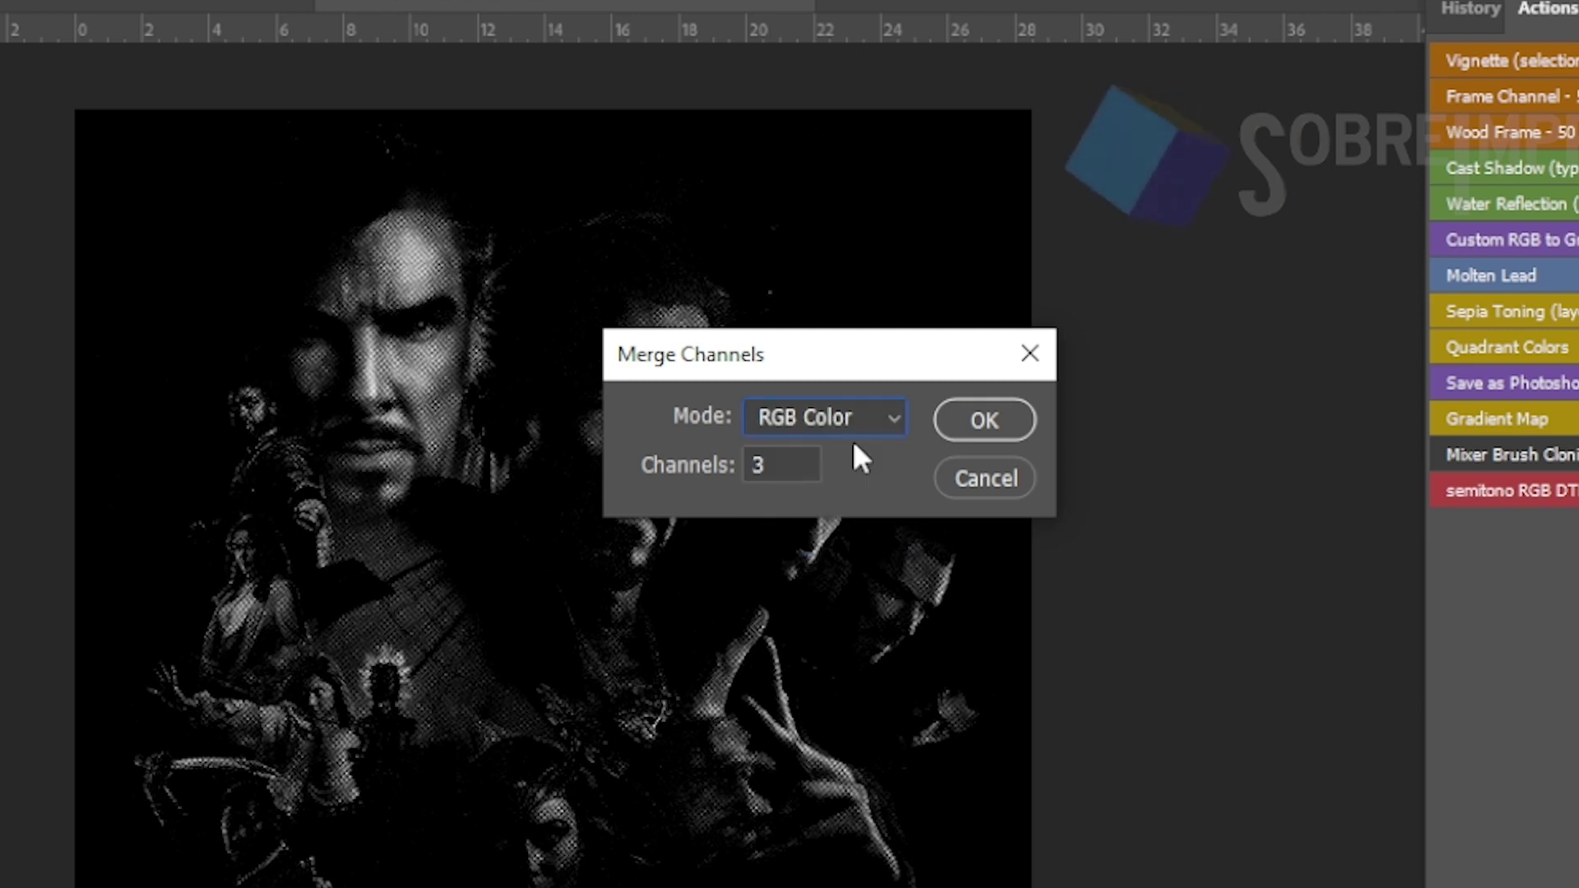
pyautogui.click(958, 420)
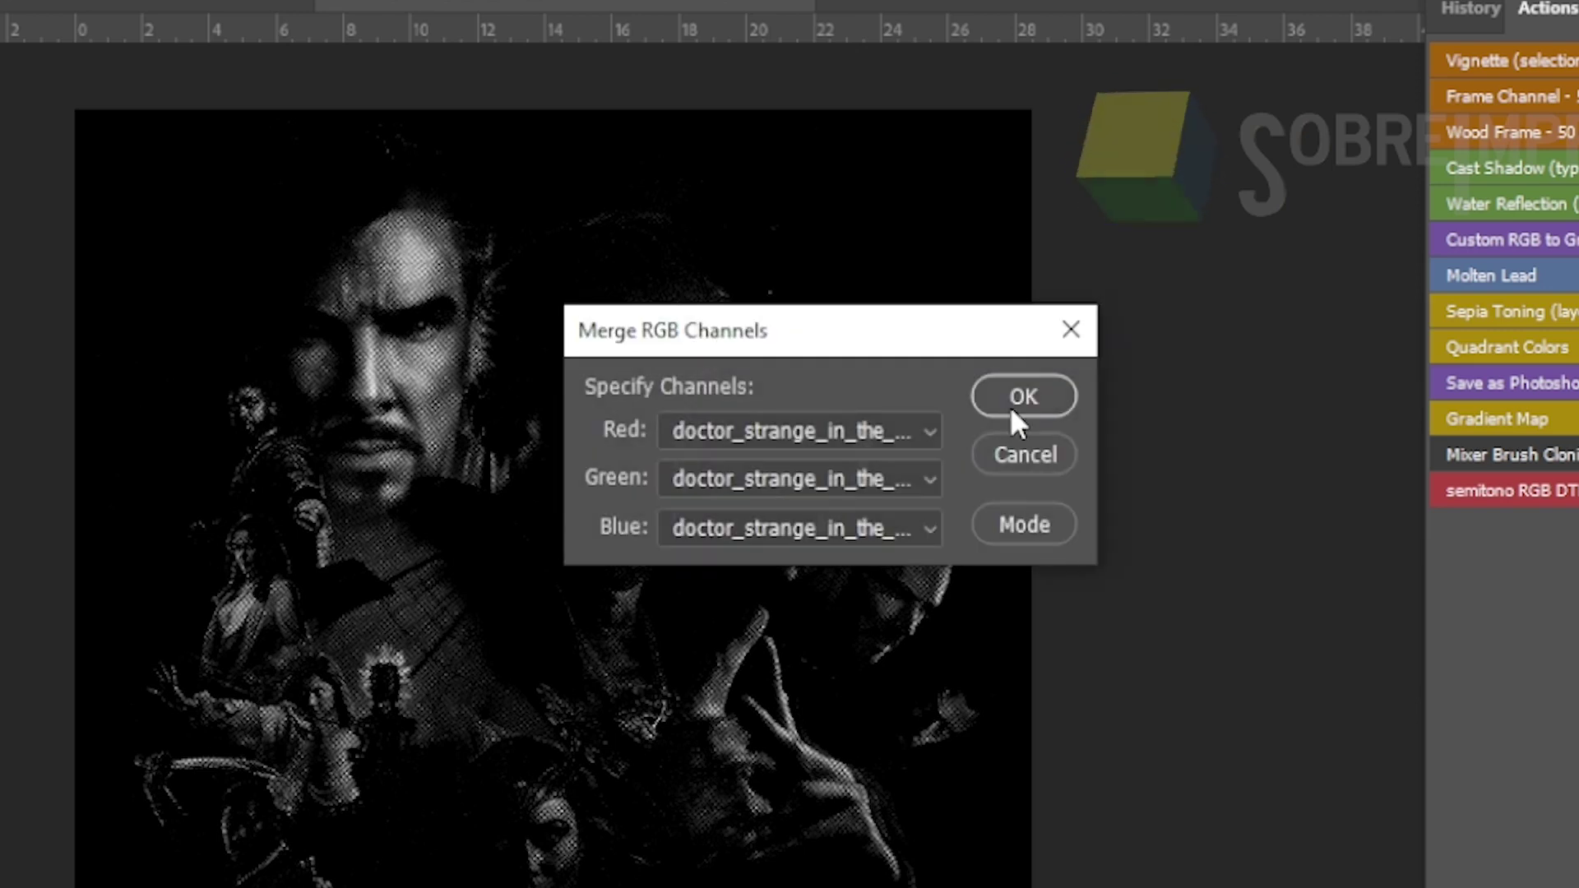
pyautogui.click(1024, 398)
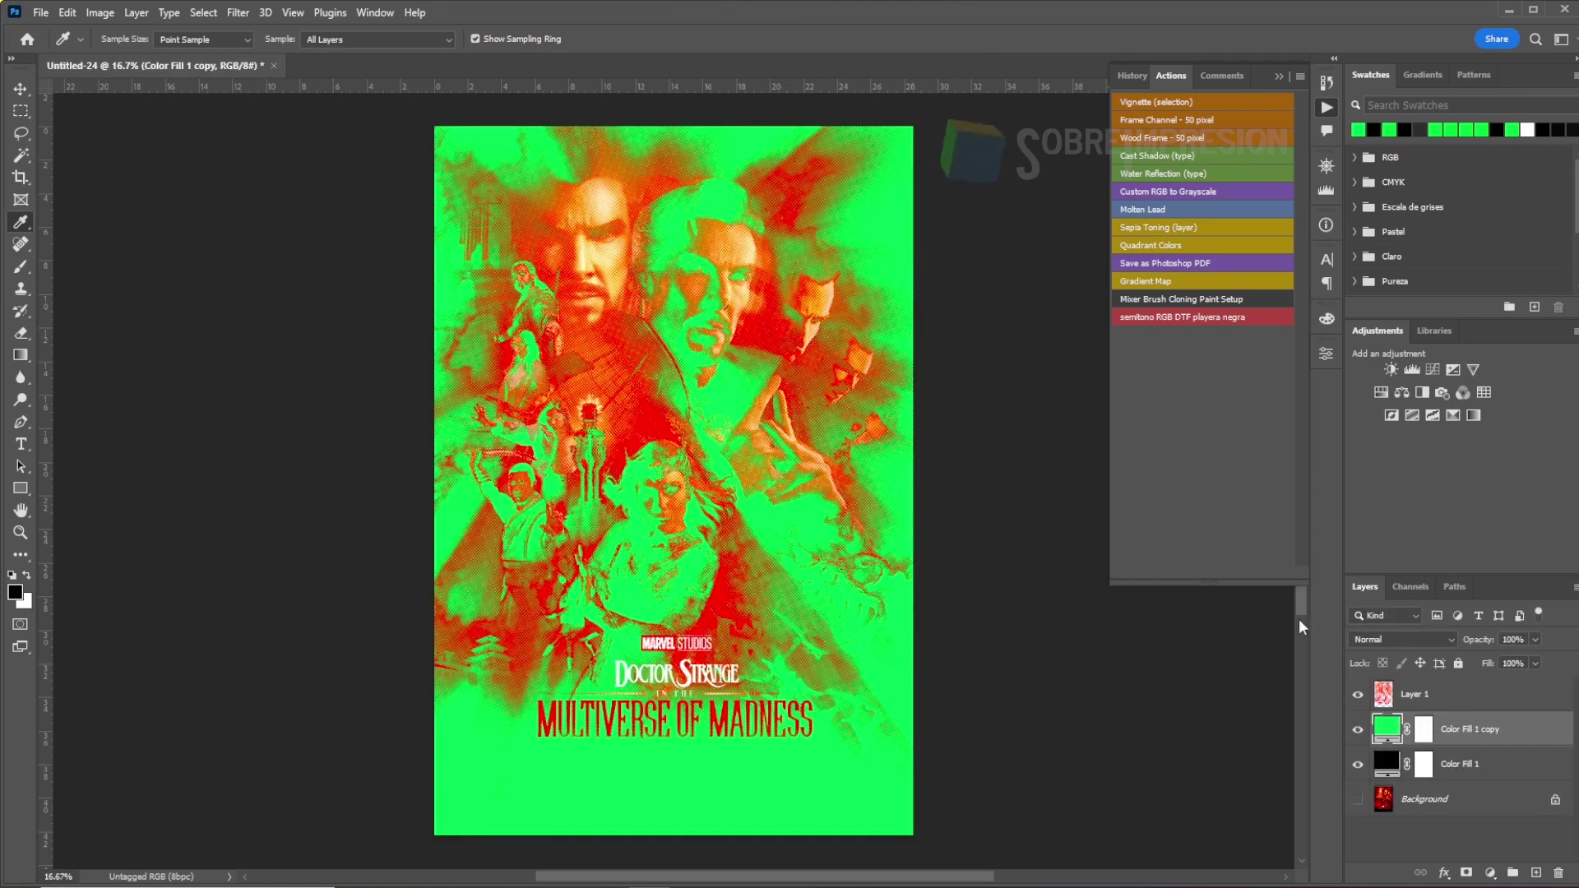
# - Zoom into the halftone dots and compare the poster over the green and black fills
pyautogui.click(1356, 734)
pyautogui.click(1356, 734)
pyautogui.hotkey('ctrl', '+')
pyautogui.hotkey('ctrl', '+')
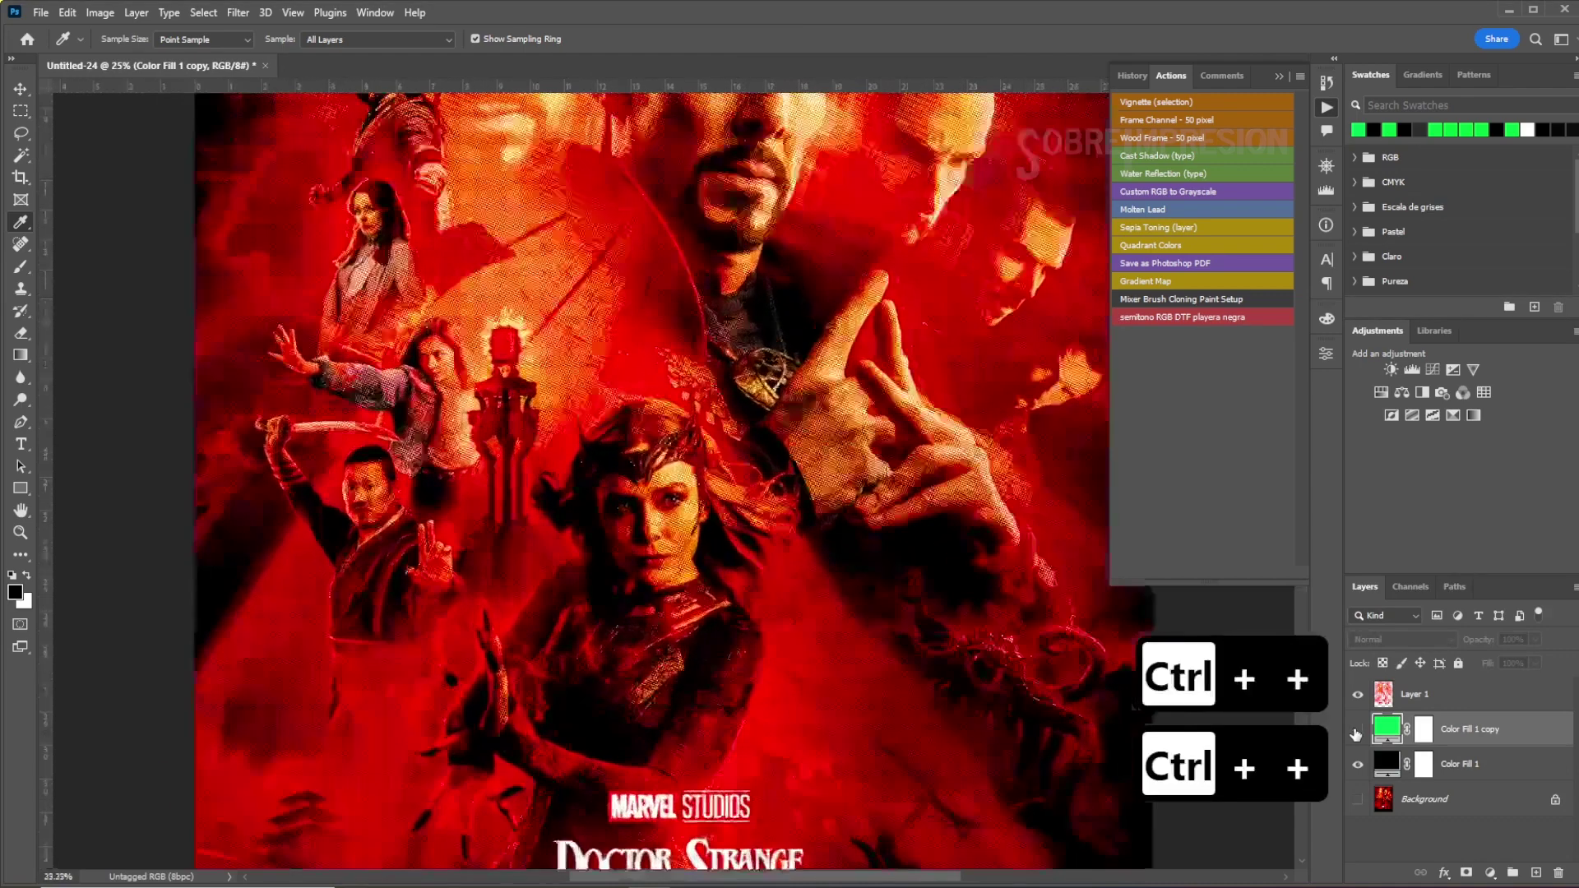
pyautogui.hotkey('ctrl', '+')
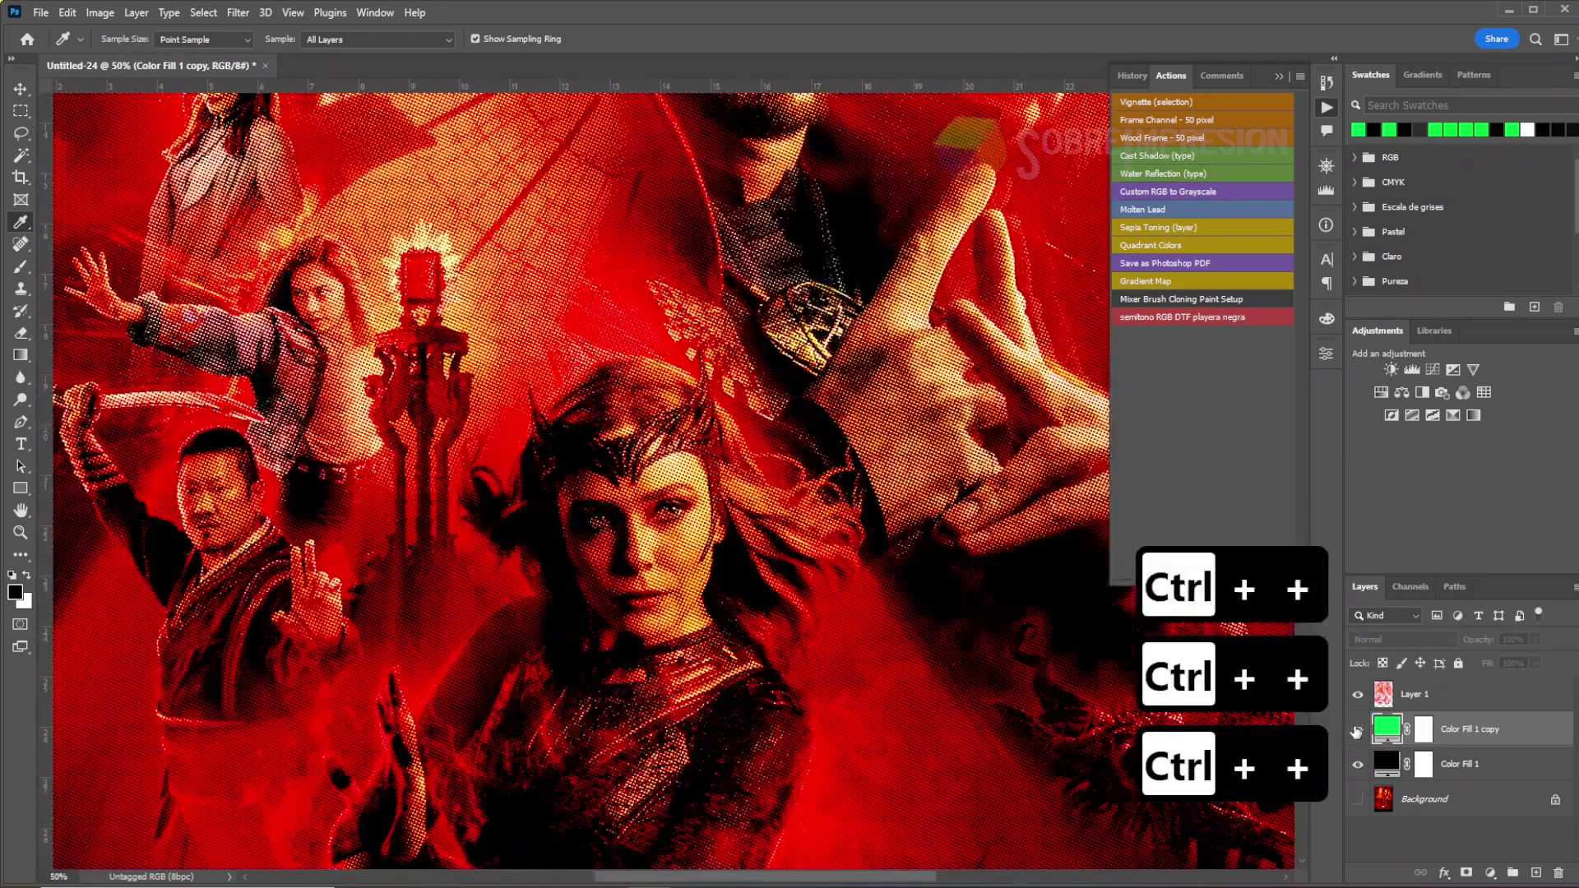
pyautogui.click(1357, 729)
pyautogui.click(1358, 764)
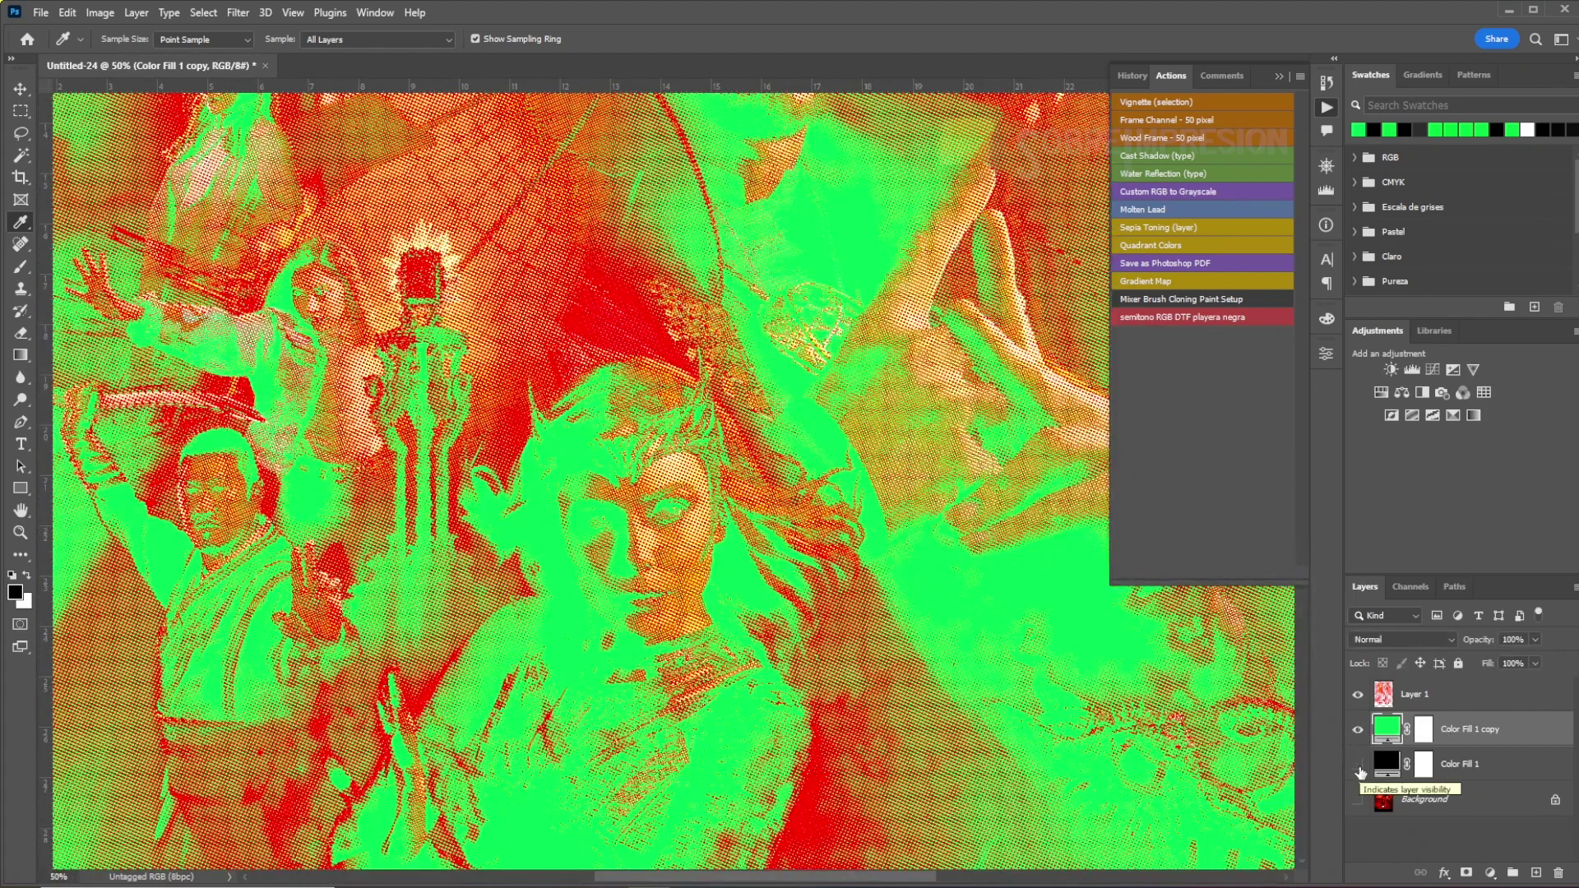
# - Fit the poster in view with the green fill hidden over black, and collapse the Actions panel
pyautogui.hotkey('ctrl', '0')
pyautogui.click(1357, 729)
pyautogui.click(1358, 730)
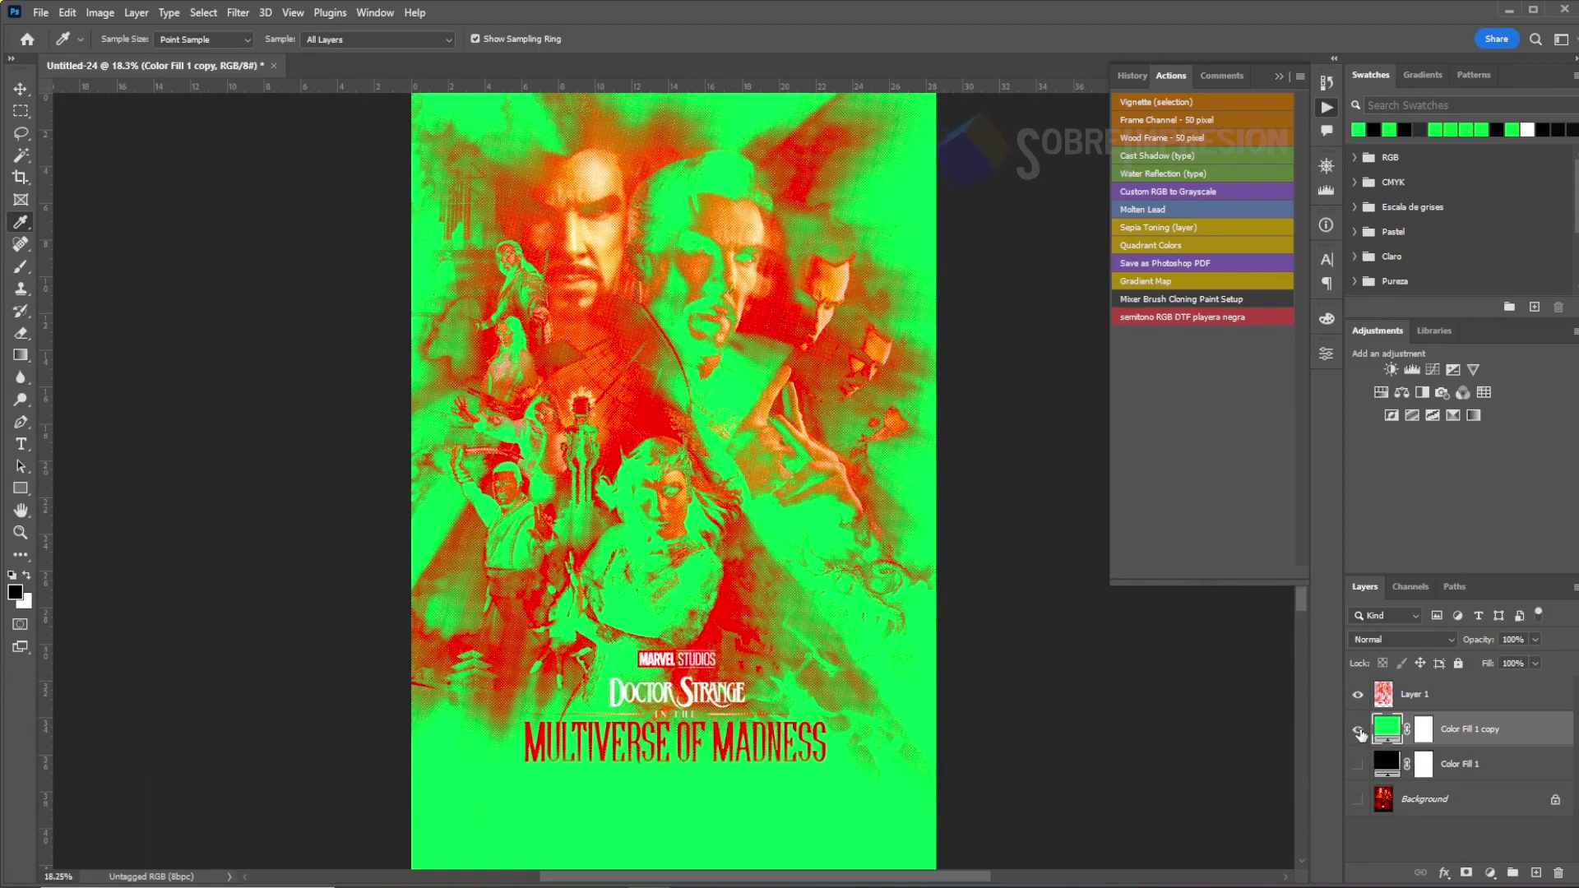
pyautogui.click(1358, 730)
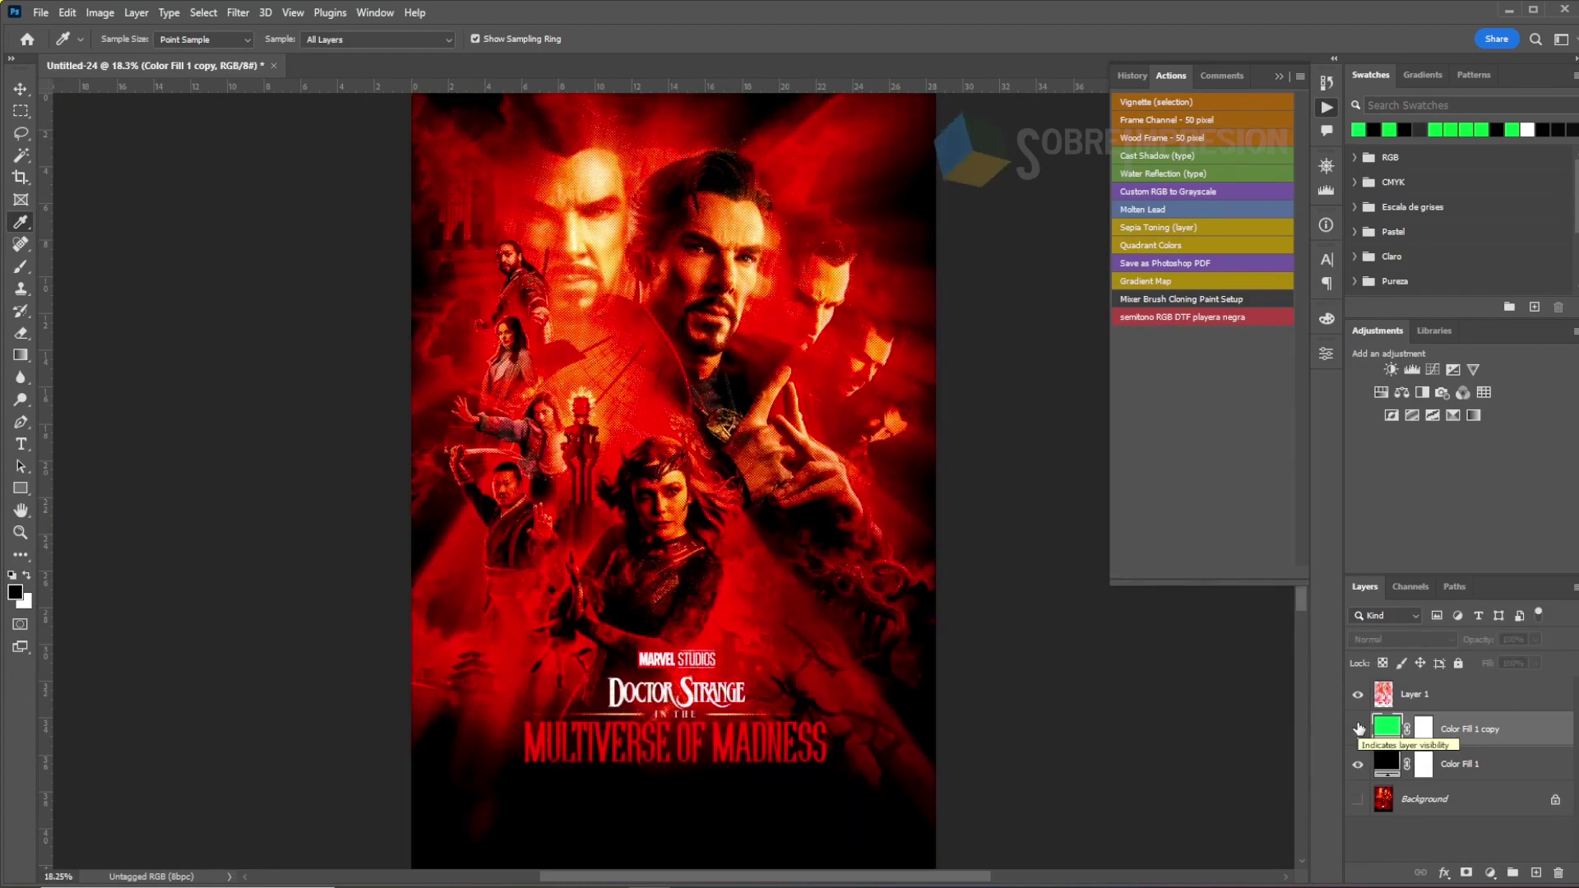
pyautogui.click(1329, 108)
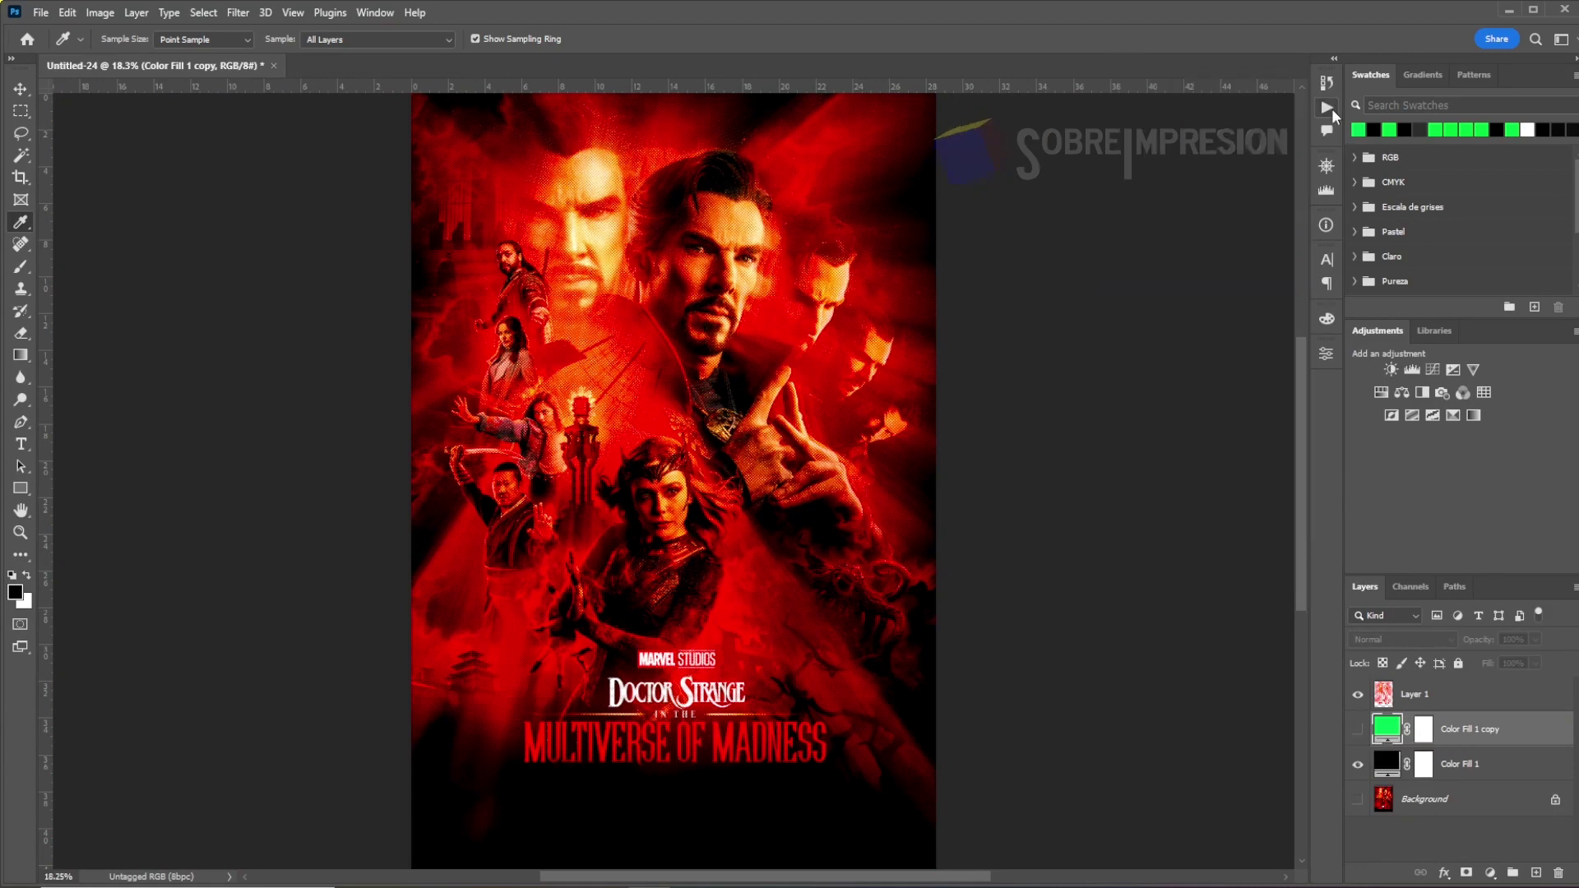